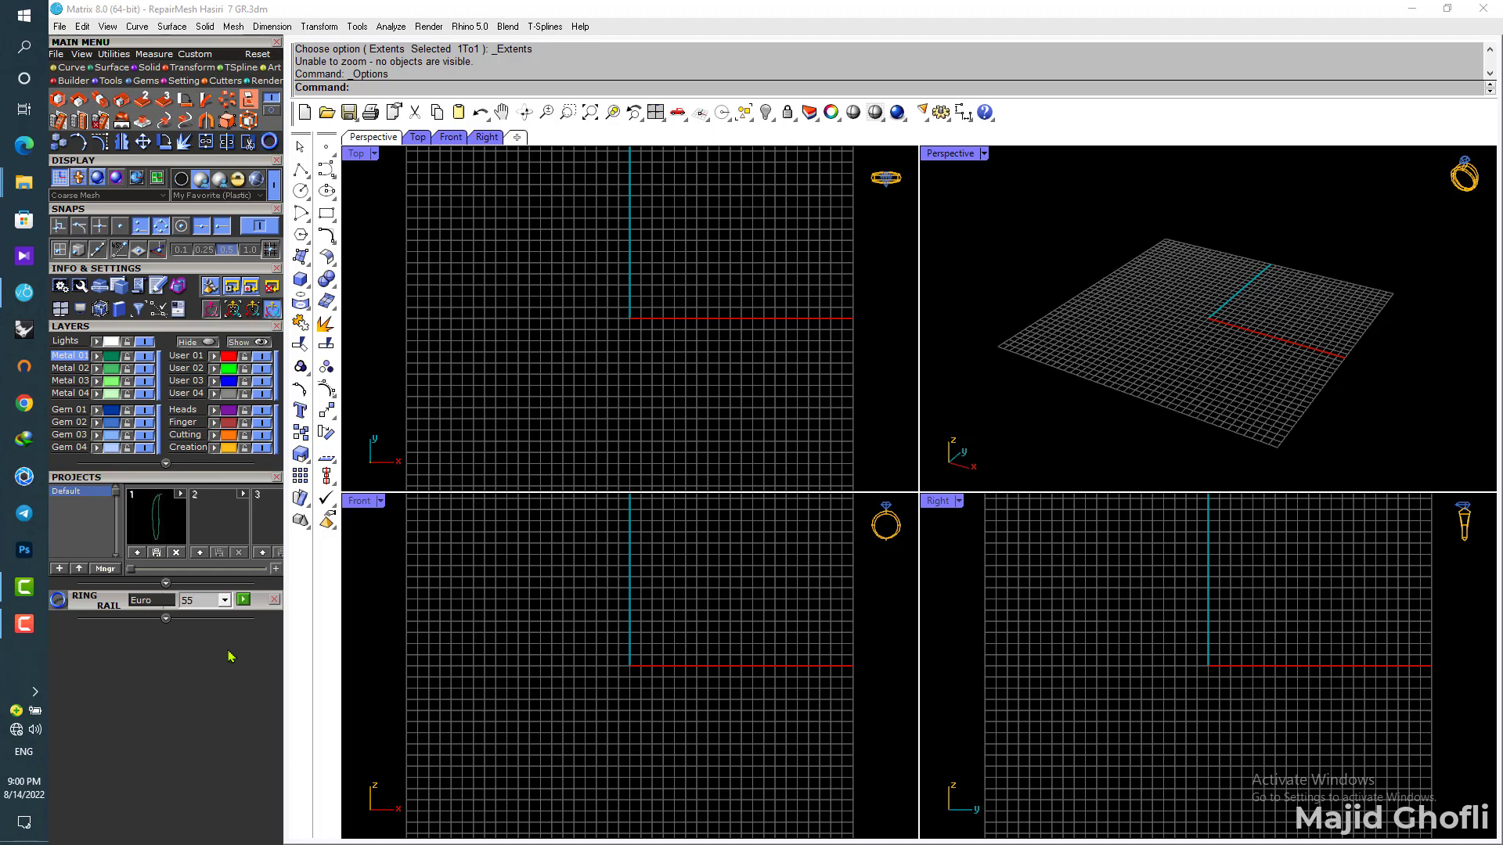
Step: Create a ring rail in Euro size 56
{"action": "left_click", "coordinate": [225, 601]}
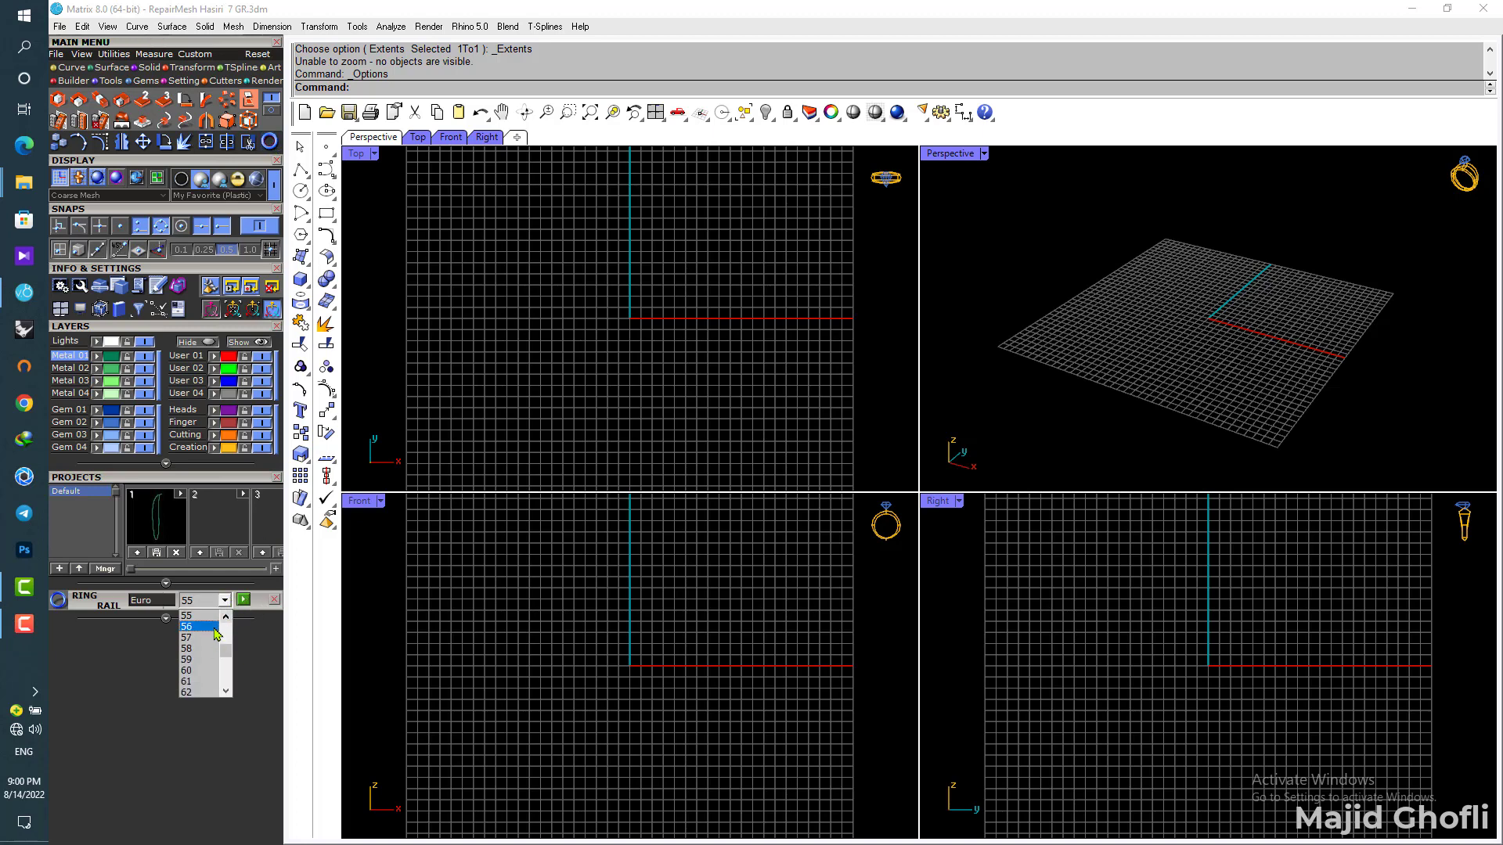
{"action": "left_click", "coordinate": [216, 627]}
{"action": "left_click", "coordinate": [243, 599]}
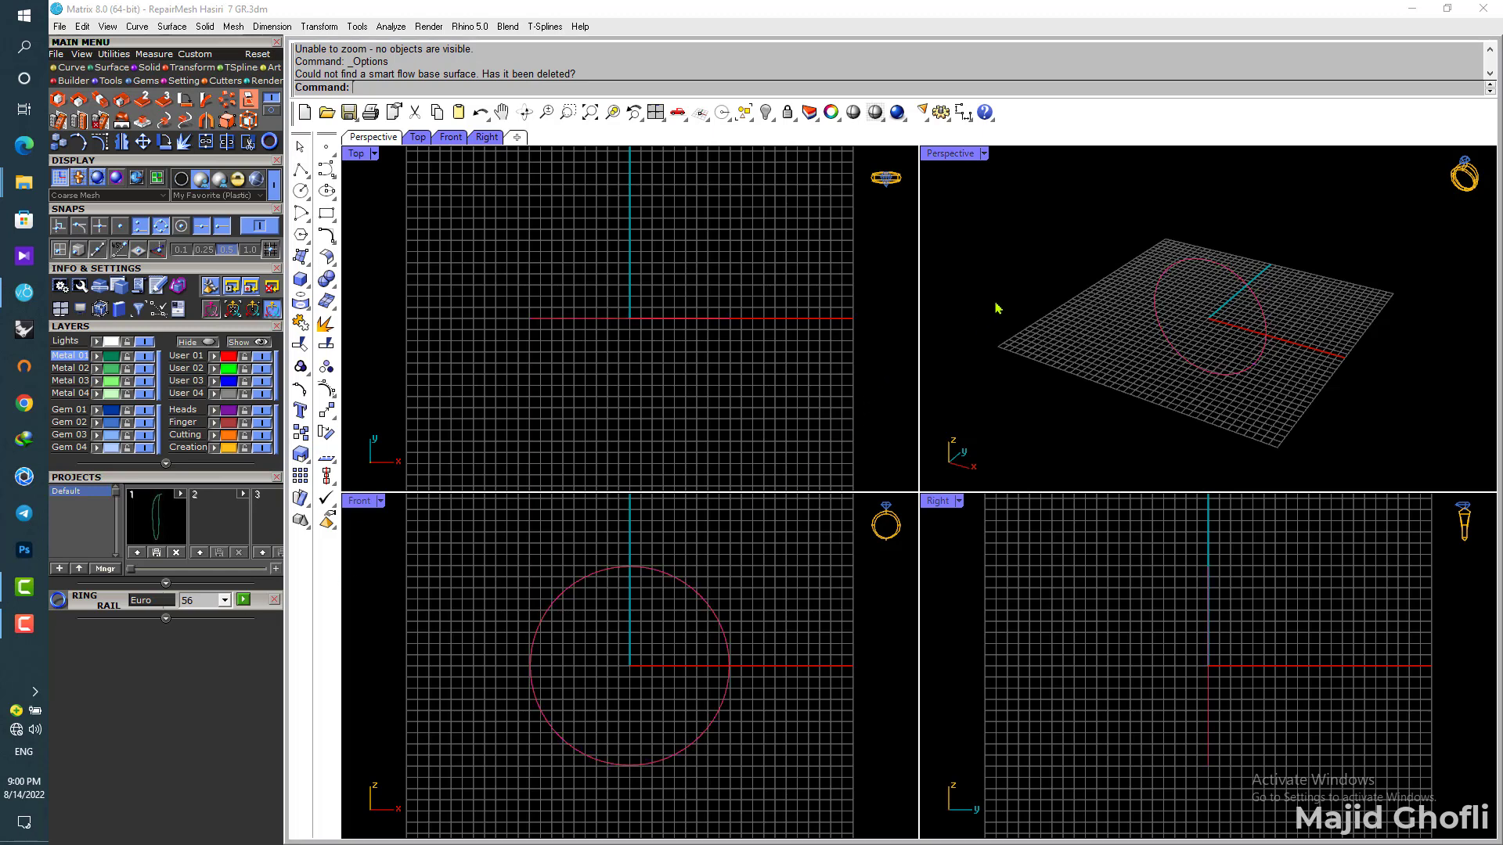
{"action": "mouse_move", "coordinate": [1286, 226]}
{"action": "left_mouse_down"}
{"action": "mouse_move", "coordinate": [1221, 325]}
{"action": "mouse_move", "coordinate": [1278, 226]}
{"action": "left_mouse_up"}
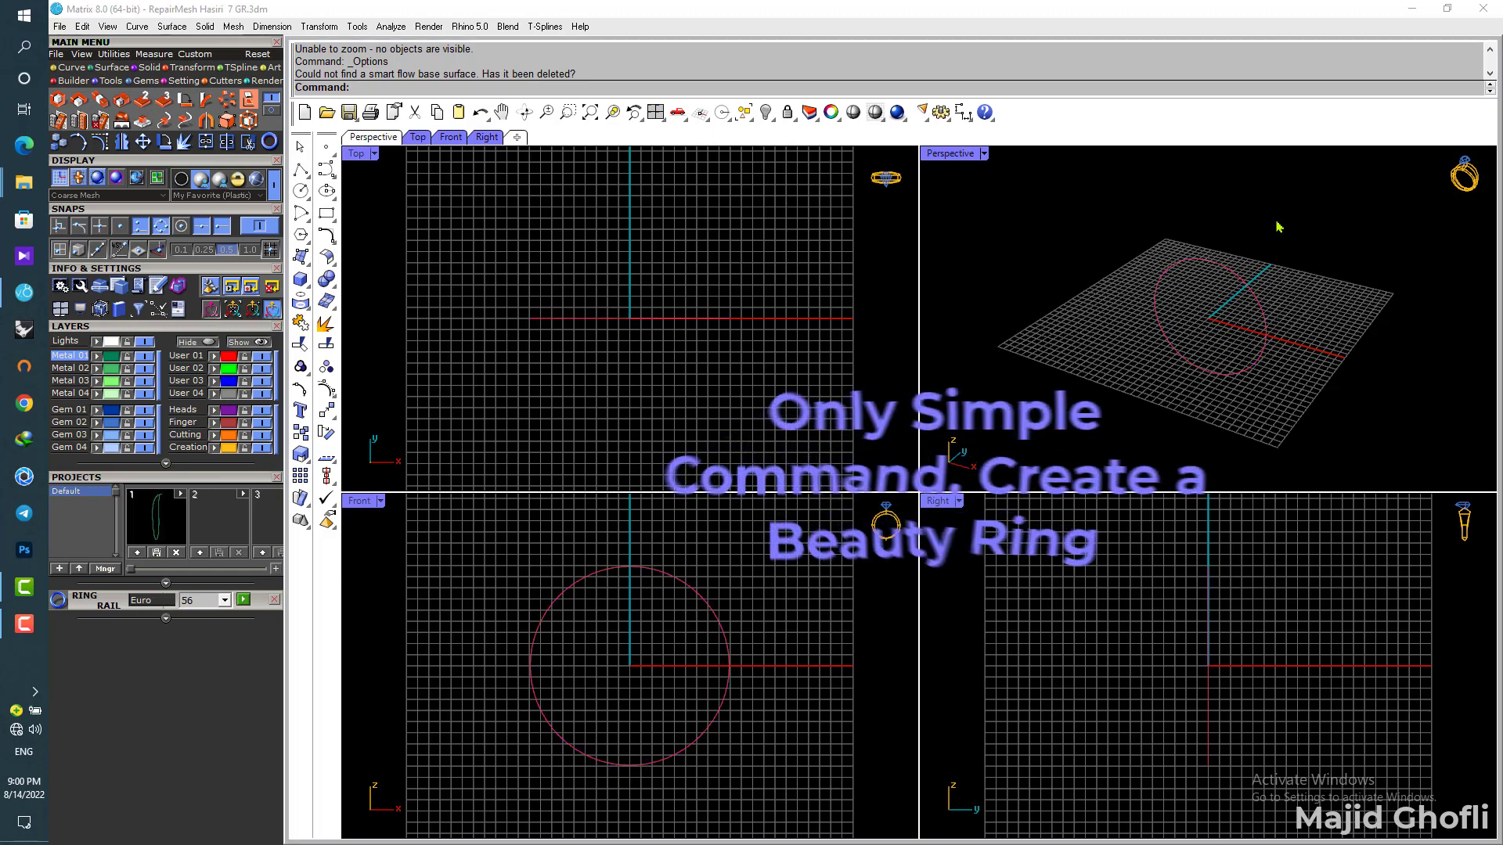
Step: Extrude the ring rail straight to both sides as an open, non-solid surface with a distance of 8
{"action": "left_click", "coordinate": [1205, 267]}
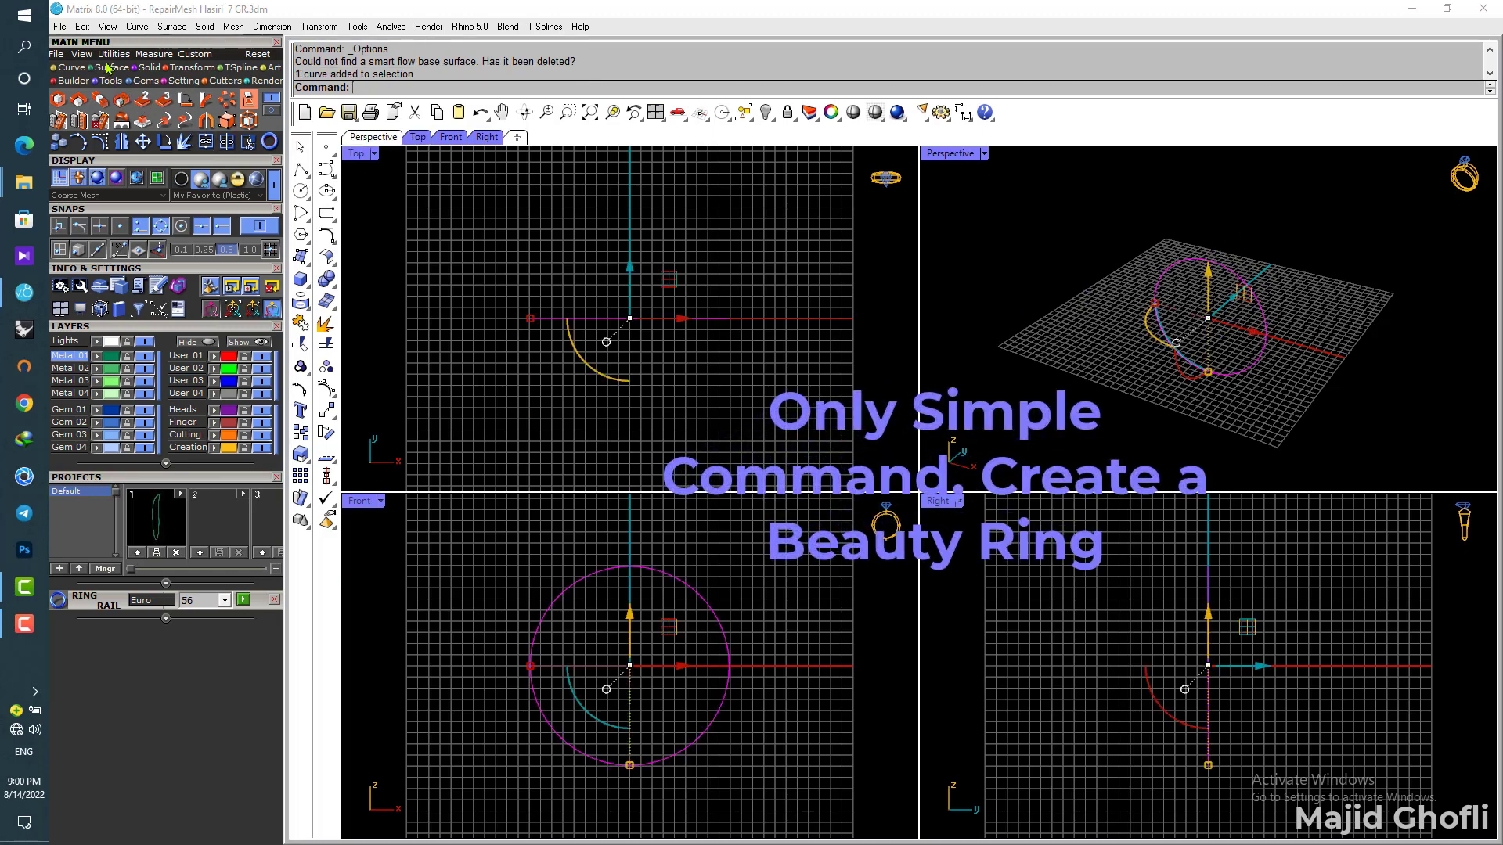
{"action": "left_click", "coordinate": [185, 120]}
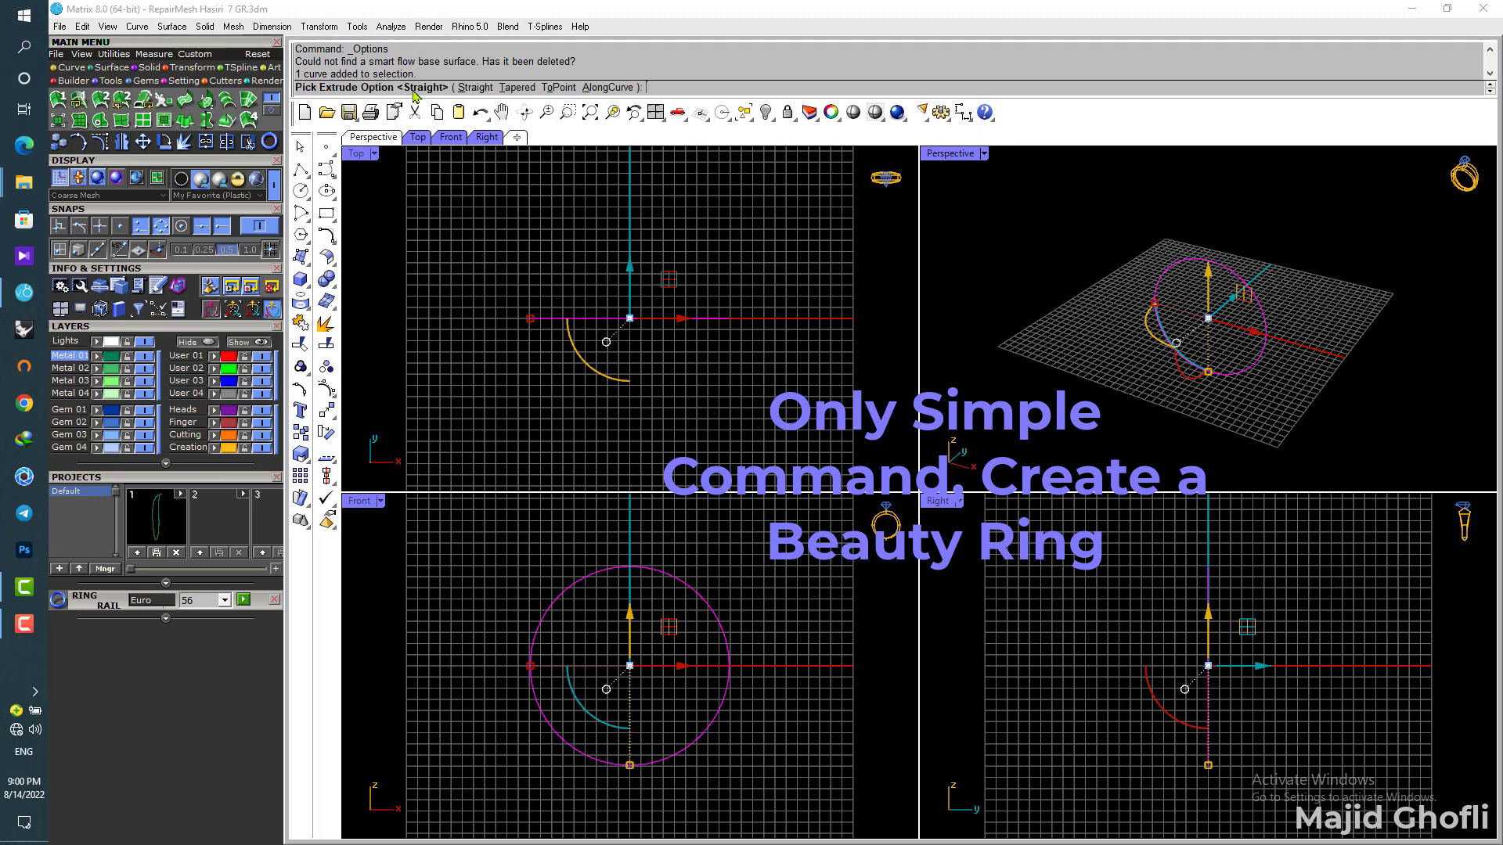
{"action": "left_click", "coordinate": [470, 88]}
{"action": "left_click", "coordinate": [587, 88]}
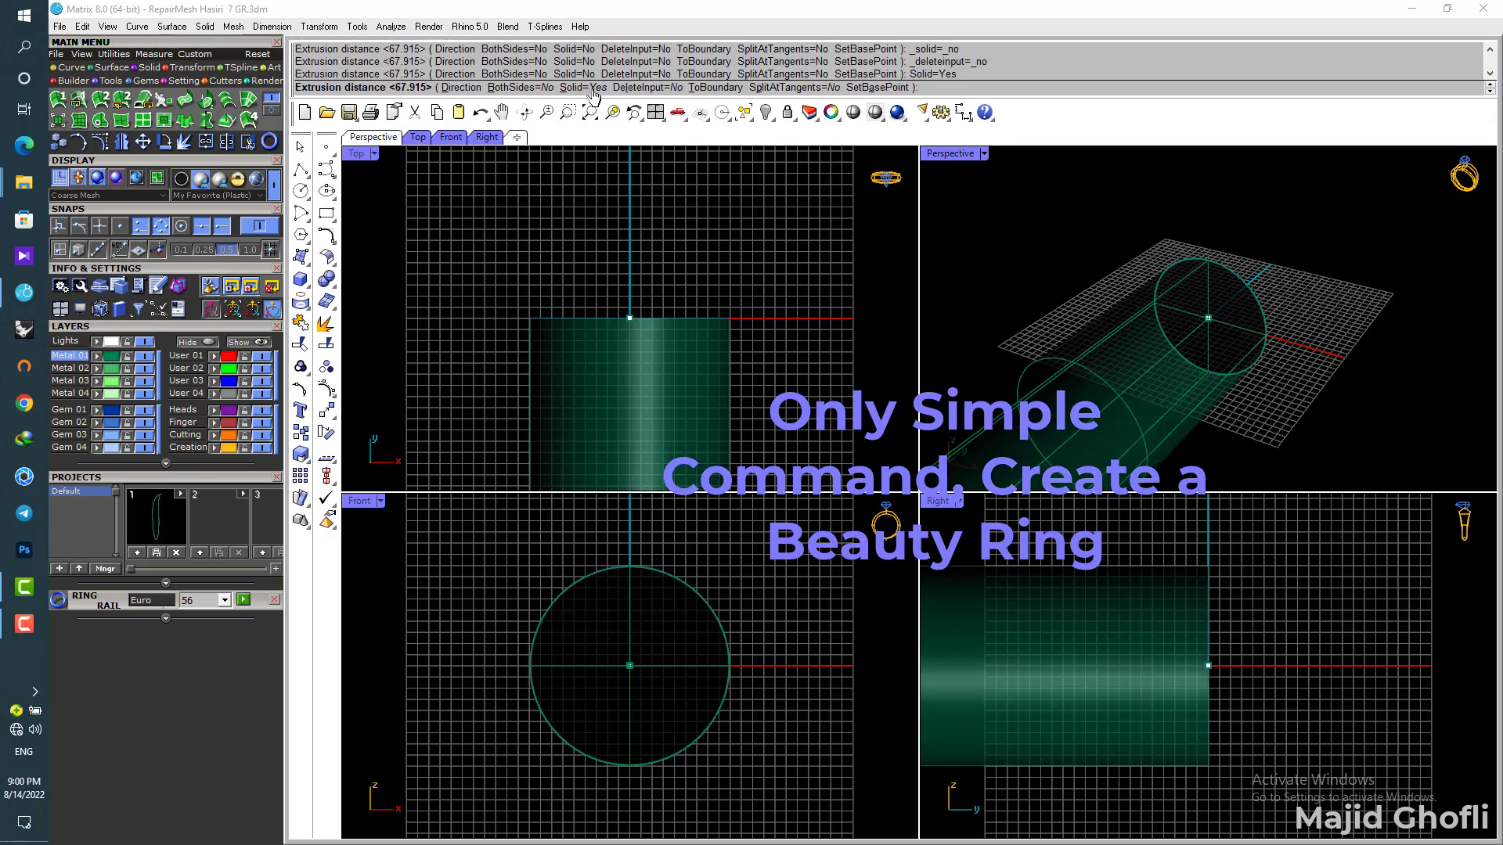
{"action": "left_click", "coordinate": [520, 88]}
{"action": "left_click", "coordinate": [580, 88]}
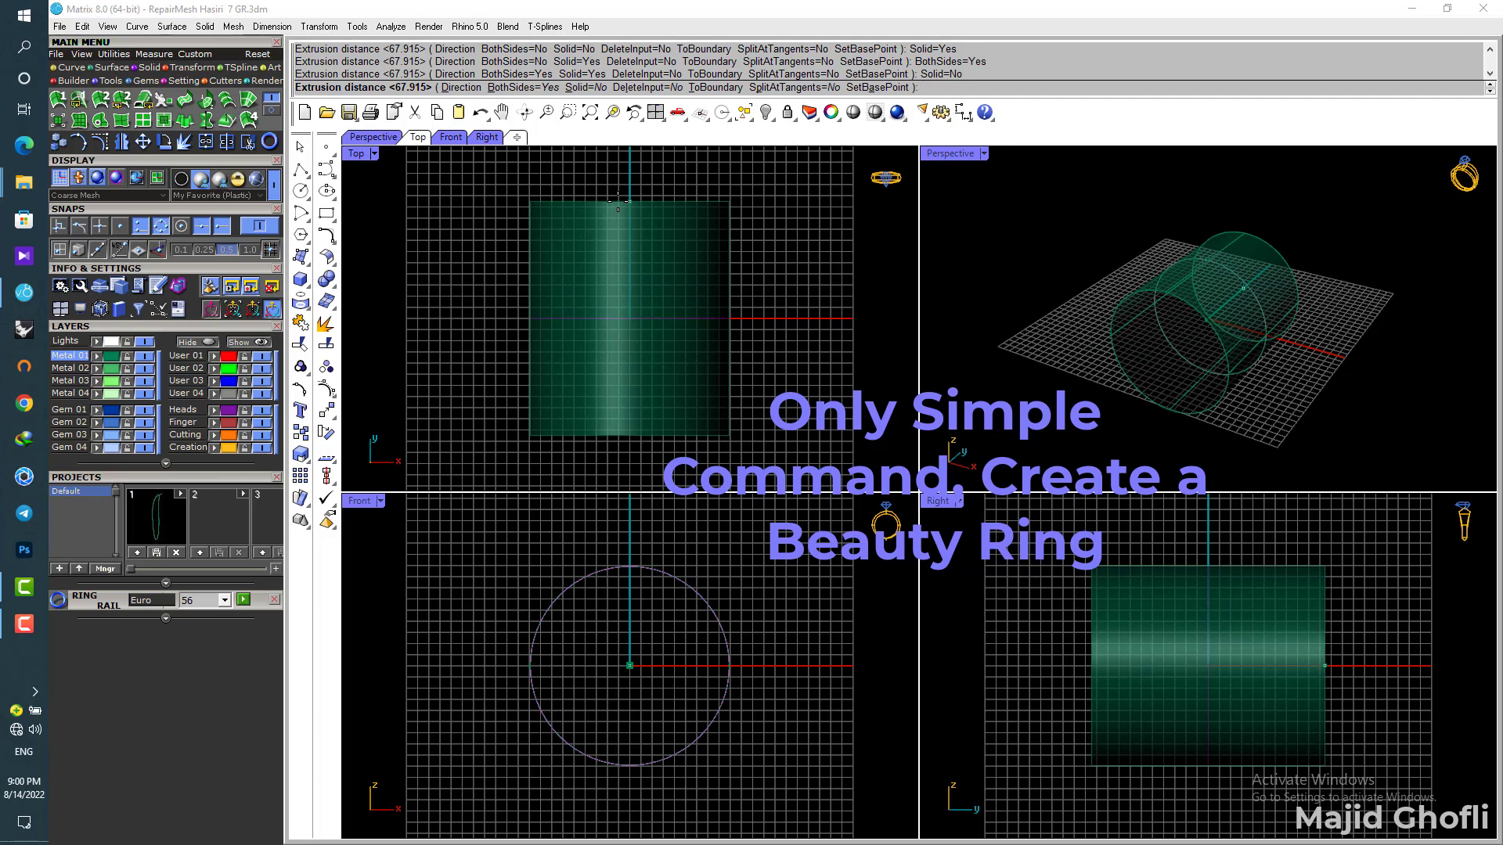
{"action": "type", "text": "8"}
{"action": "key", "text": "Return"}
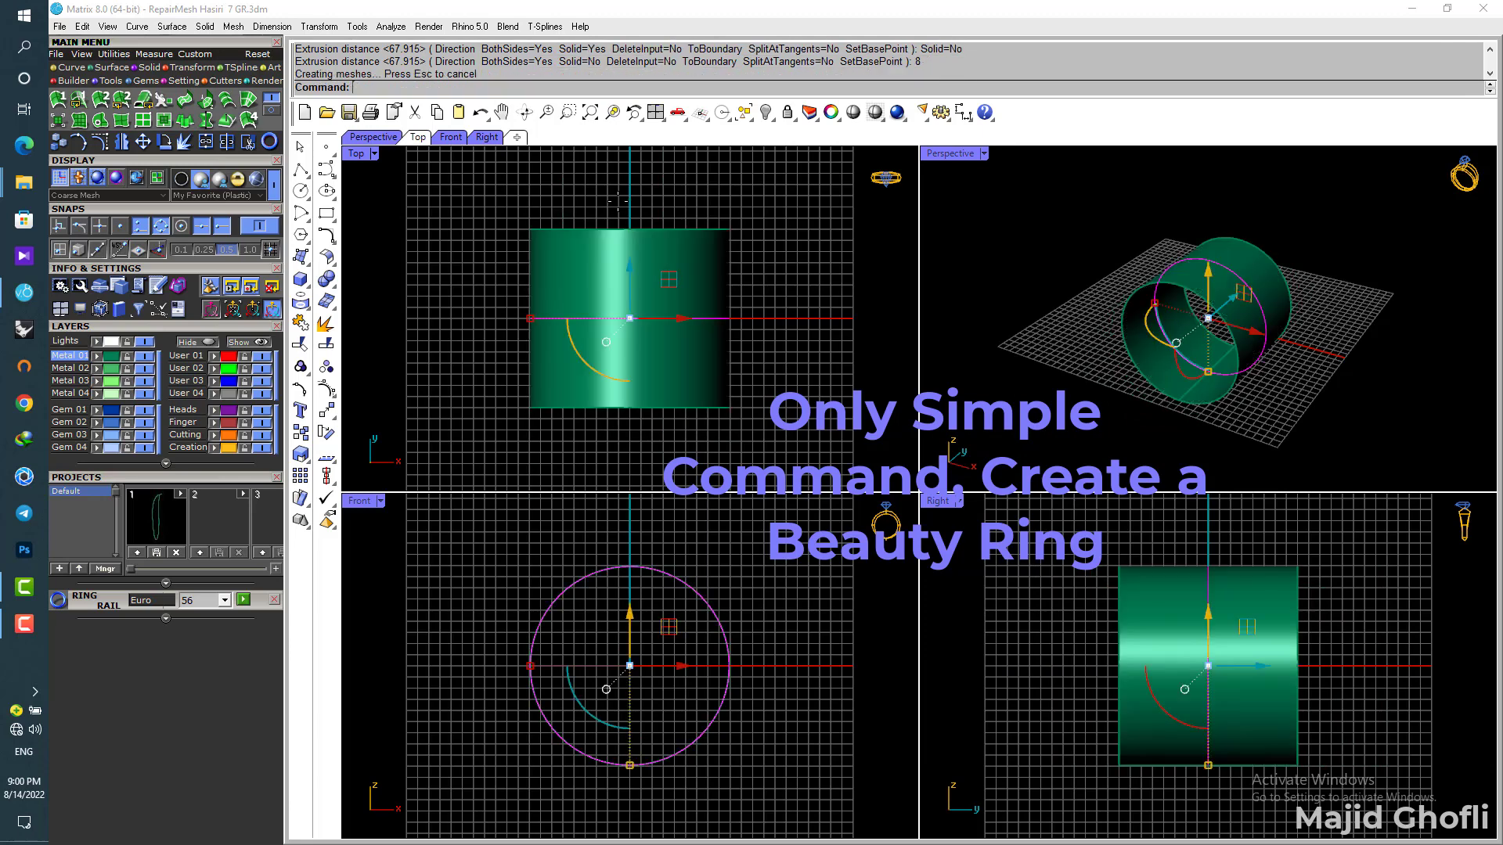
Step: Create UV curves from the extruded ring surface and move the resulting rectangle along Y, clear of the cylinder
{"action": "double_click", "coordinate": [967, 156]}
{"action": "scroll", "coordinate": [790, 403], "scroll_direction": "down", "scroll_amount": 5}
{"action": "mouse_move", "coordinate": [791, 403]}
{"action": "right_mouse_down"}
{"action": "mouse_move", "coordinate": [689, 411]}
{"action": "mouse_move", "coordinate": [771, 423]}
{"action": "right_mouse_up"}
{"action": "left_click", "coordinate": [860, 432]}
{"action": "left_click", "coordinate": [71, 68]}
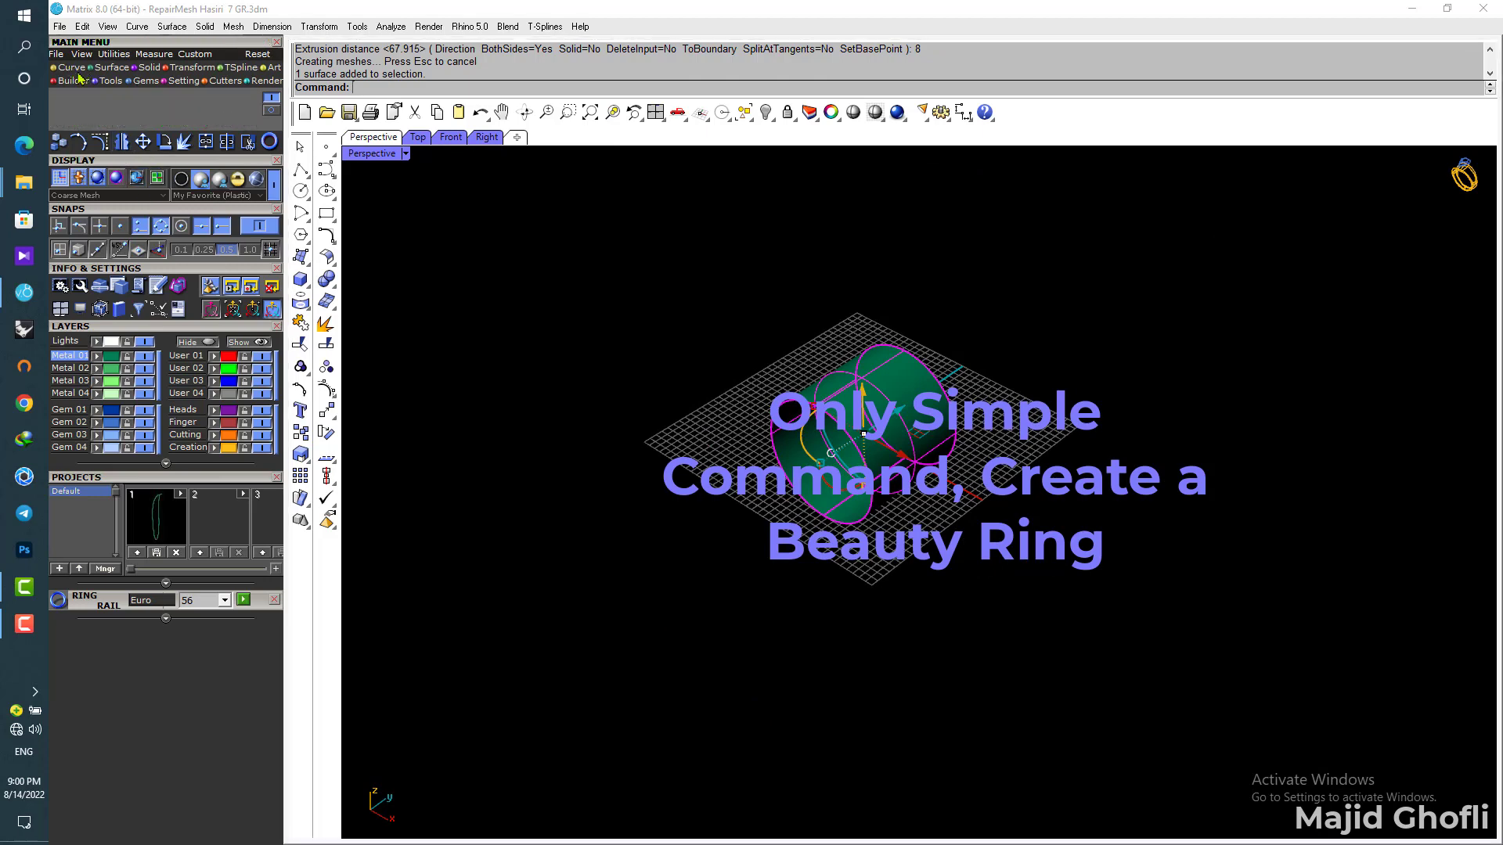
{"action": "left_click", "coordinate": [121, 98]}
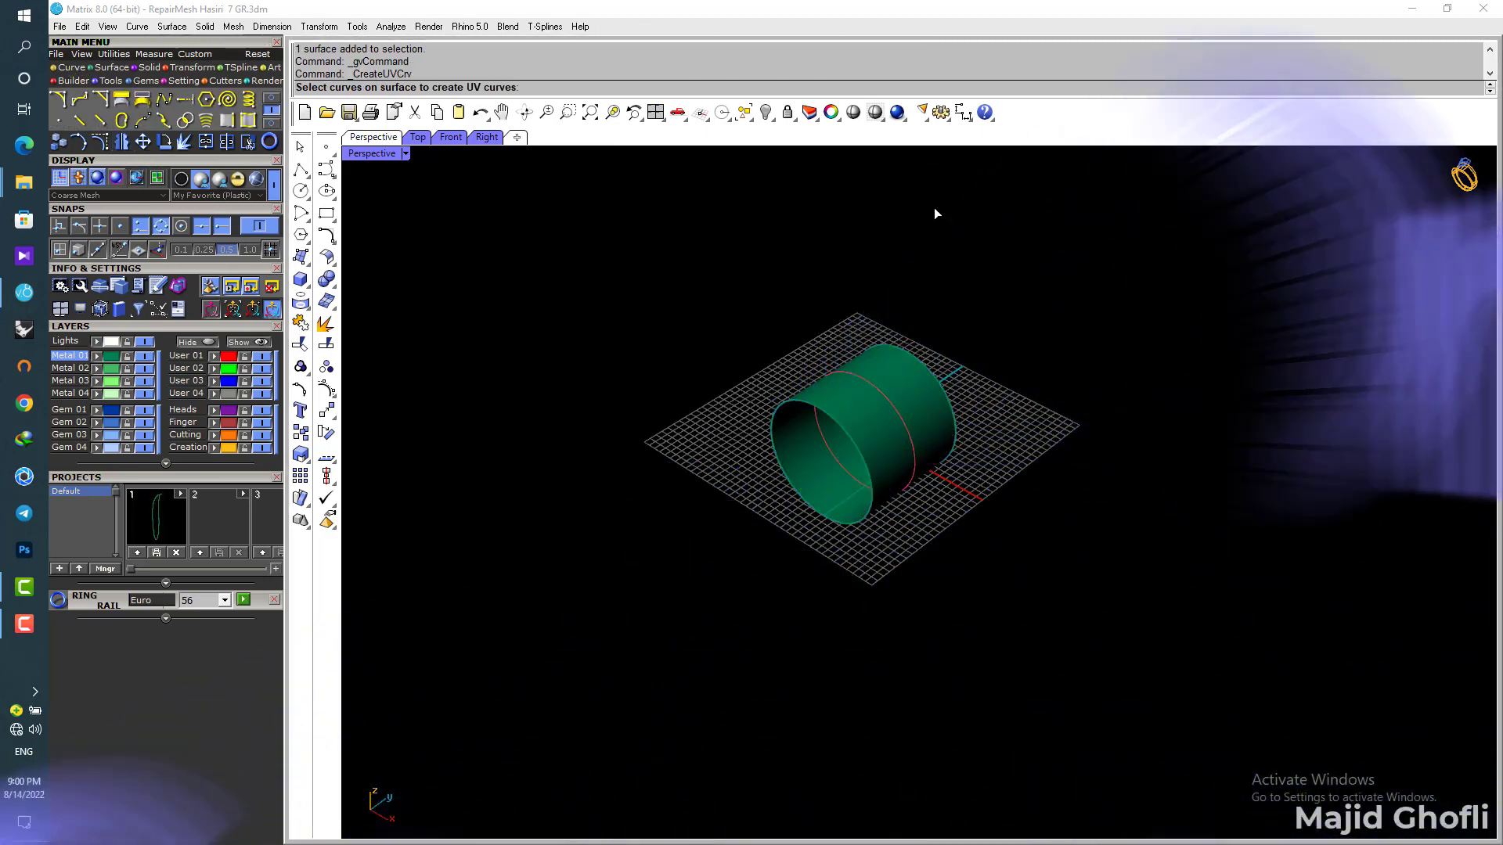
{"action": "right_click", "coordinate": [938, 205]}
{"action": "left_click_drag", "start_coordinate": [1098, 490], "coordinate": [1190, 416]}
Step: Fill the unrolled UV rectangle with a planar surface
{"action": "left_click", "coordinate": [112, 67]}
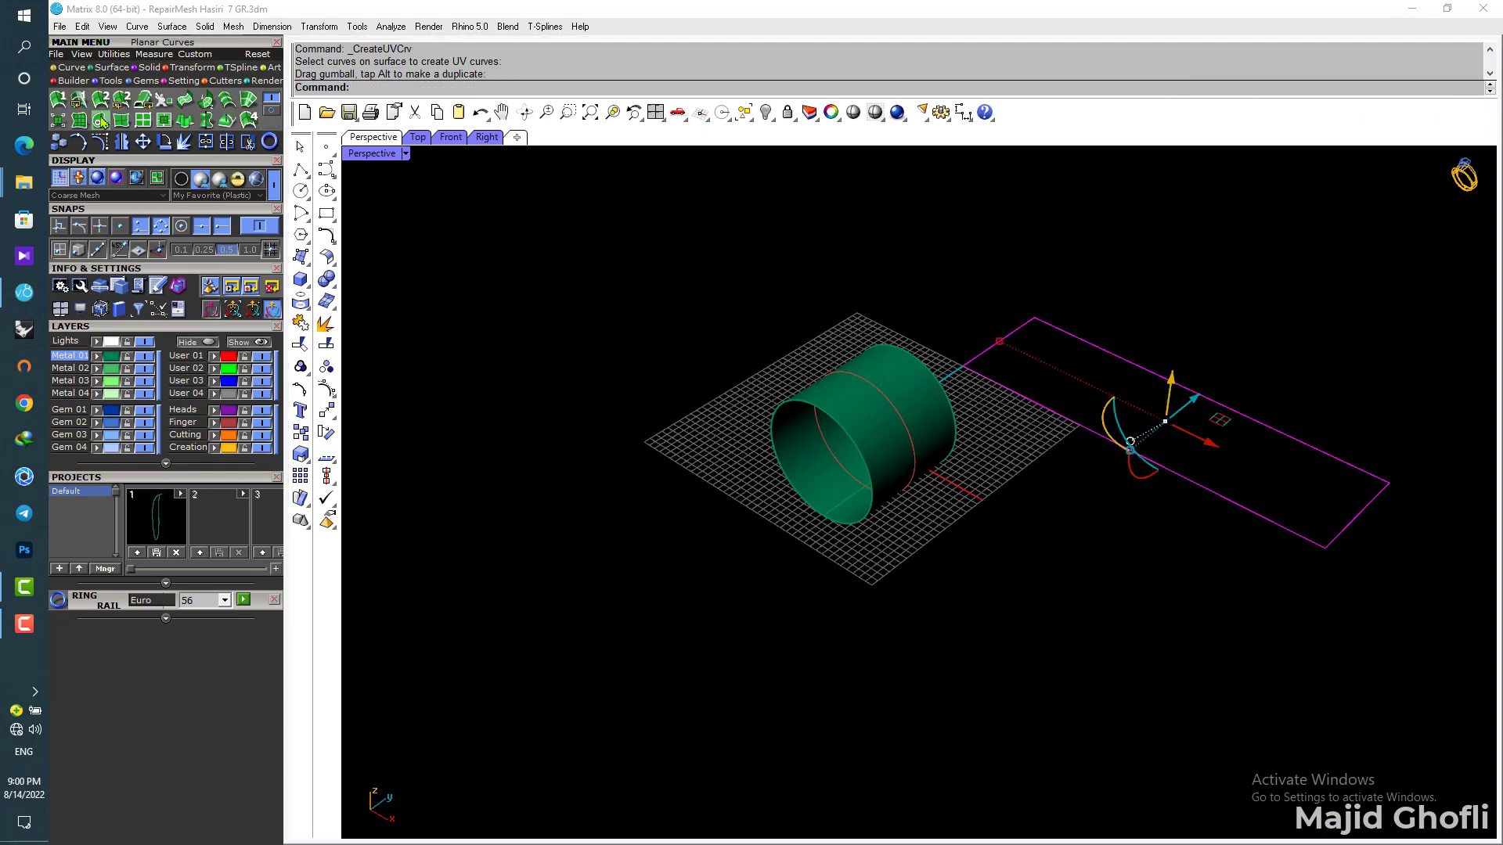
{"action": "left_click", "coordinate": [100, 119]}
{"action": "left_click", "coordinate": [829, 349]}
{"action": "right_click_drag", "start_coordinate": [967, 465], "coordinate": [990, 482]}
{"action": "scroll", "coordinate": [961, 445], "scroll_direction": "up", "scroll_amount": 2}
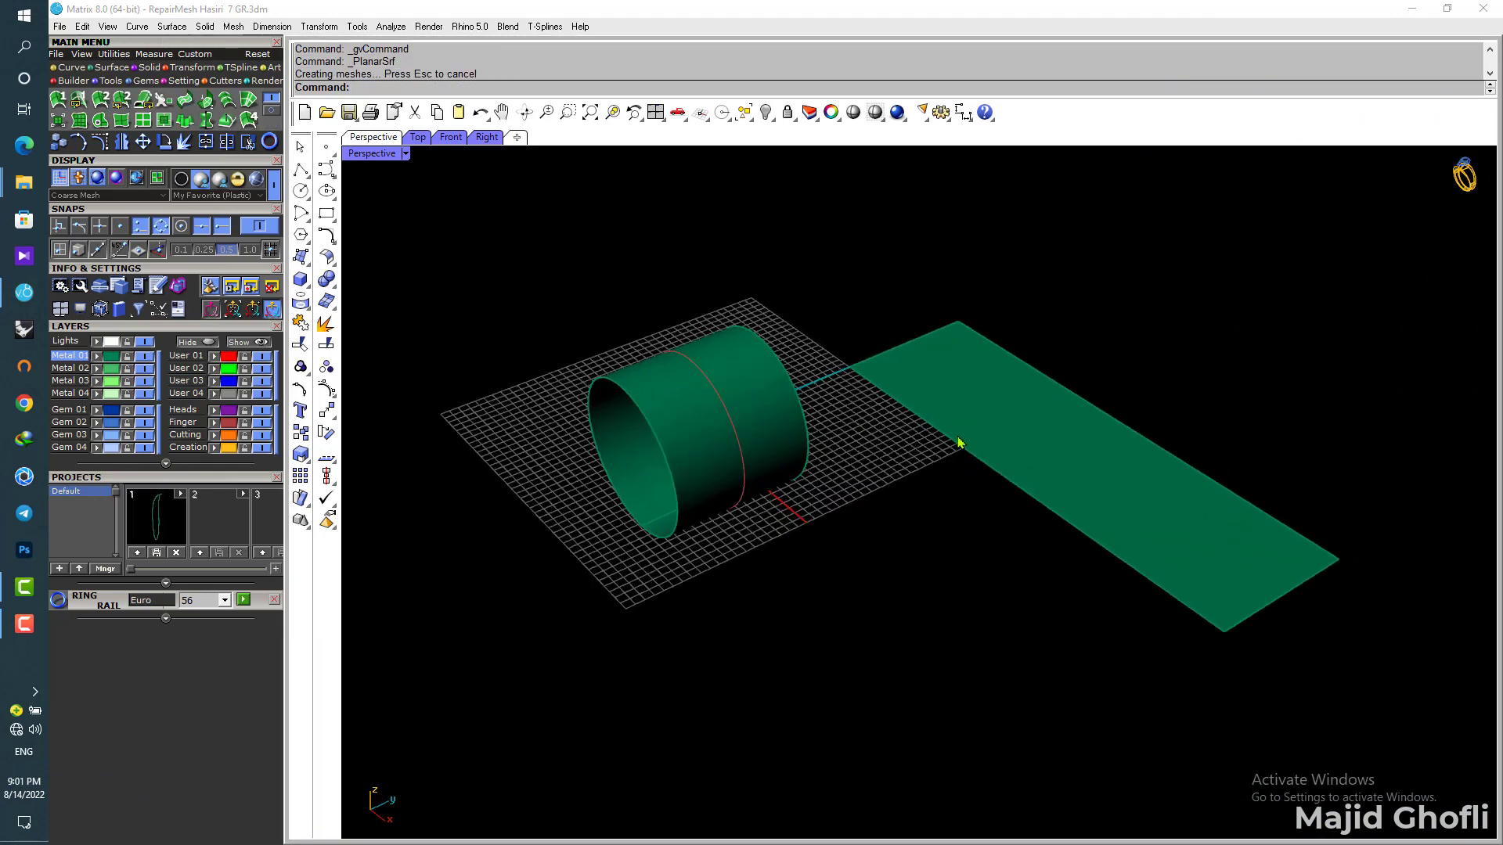
Step: Set up Smart Flow with the flat strip as base surface and the ring cylinder as flow surface
{"action": "left_click", "coordinate": [179, 68]}
{"action": "left_click", "coordinate": [59, 119]}
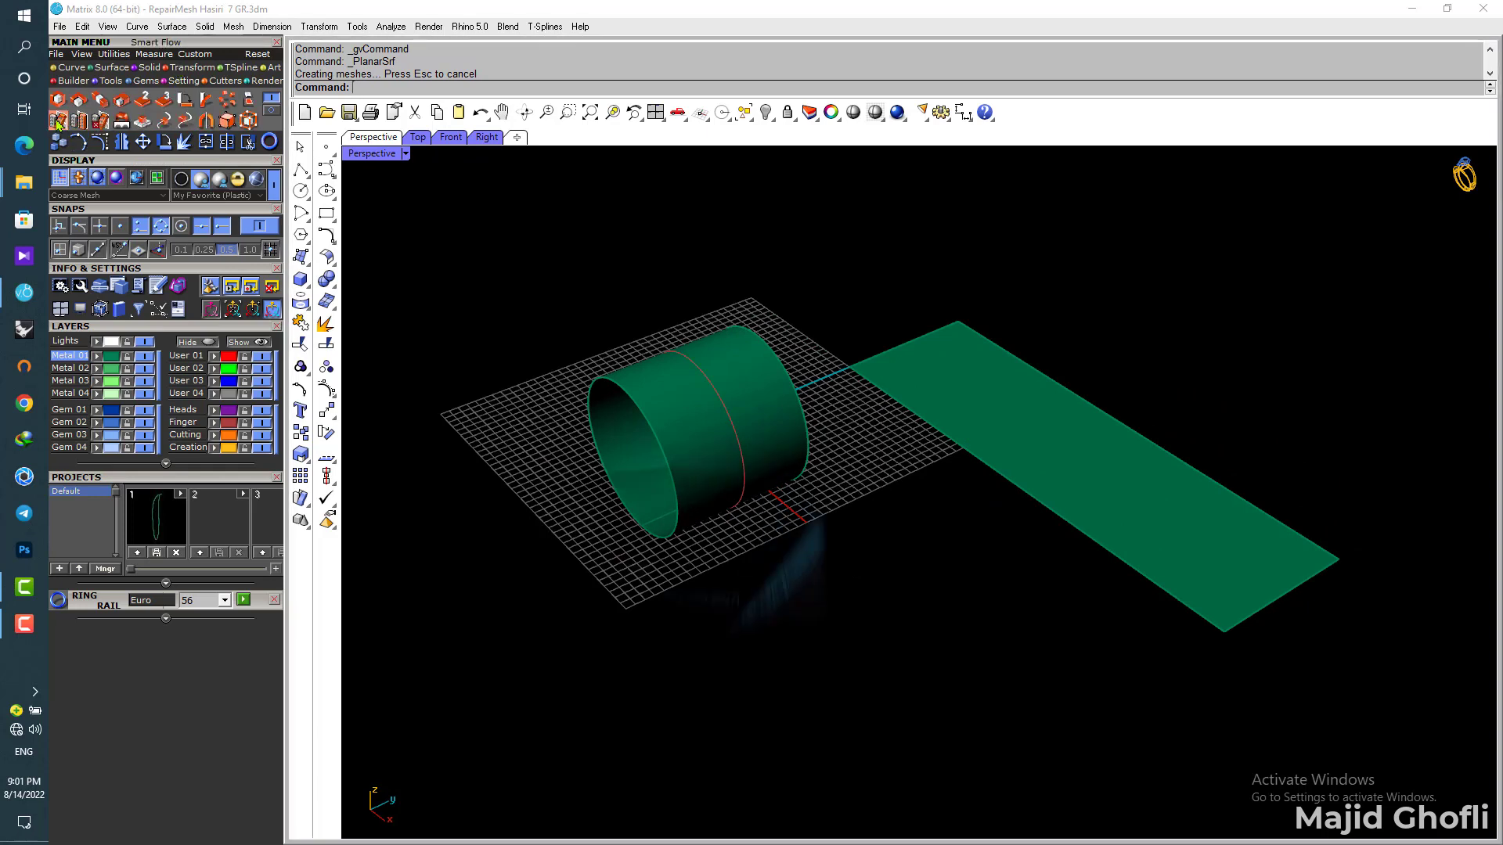
{"action": "left_click", "coordinate": [1102, 406]}
{"action": "left_click", "coordinate": [692, 444]}
{"action": "right_click", "coordinate": [963, 663]}
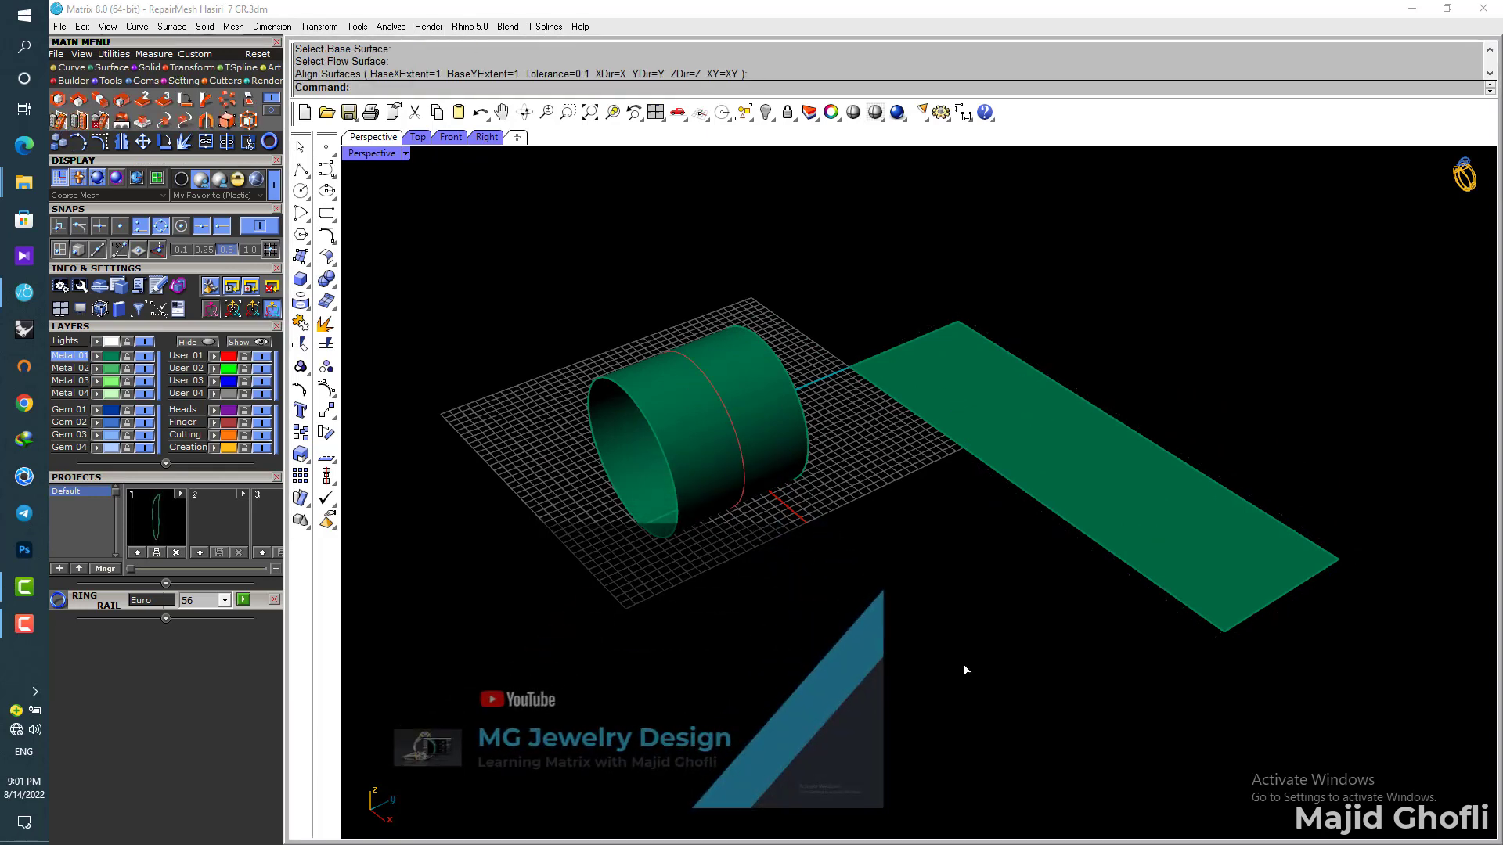
{"action": "right_click_drag", "start_coordinate": [711, 648], "coordinate": [700, 458]}
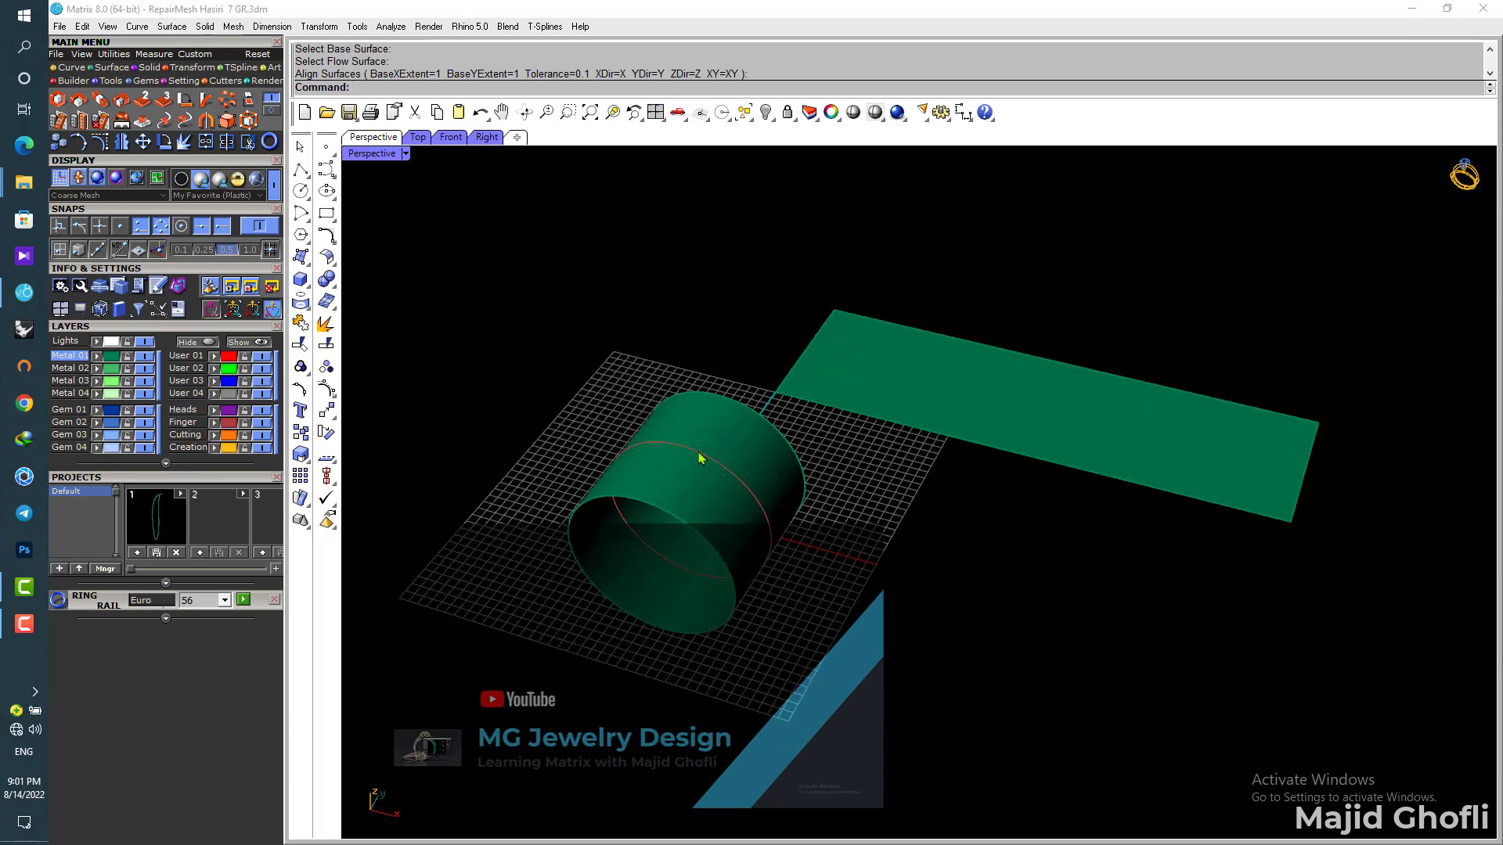
Step: Show the flat strip in a maximized Top view with the Shaded display mode
{"action": "double_click", "coordinate": [366, 155]}
{"action": "double_click", "coordinate": [365, 154]}
{"action": "scroll", "coordinate": [805, 342], "scroll_direction": "down", "scroll_amount": 3}
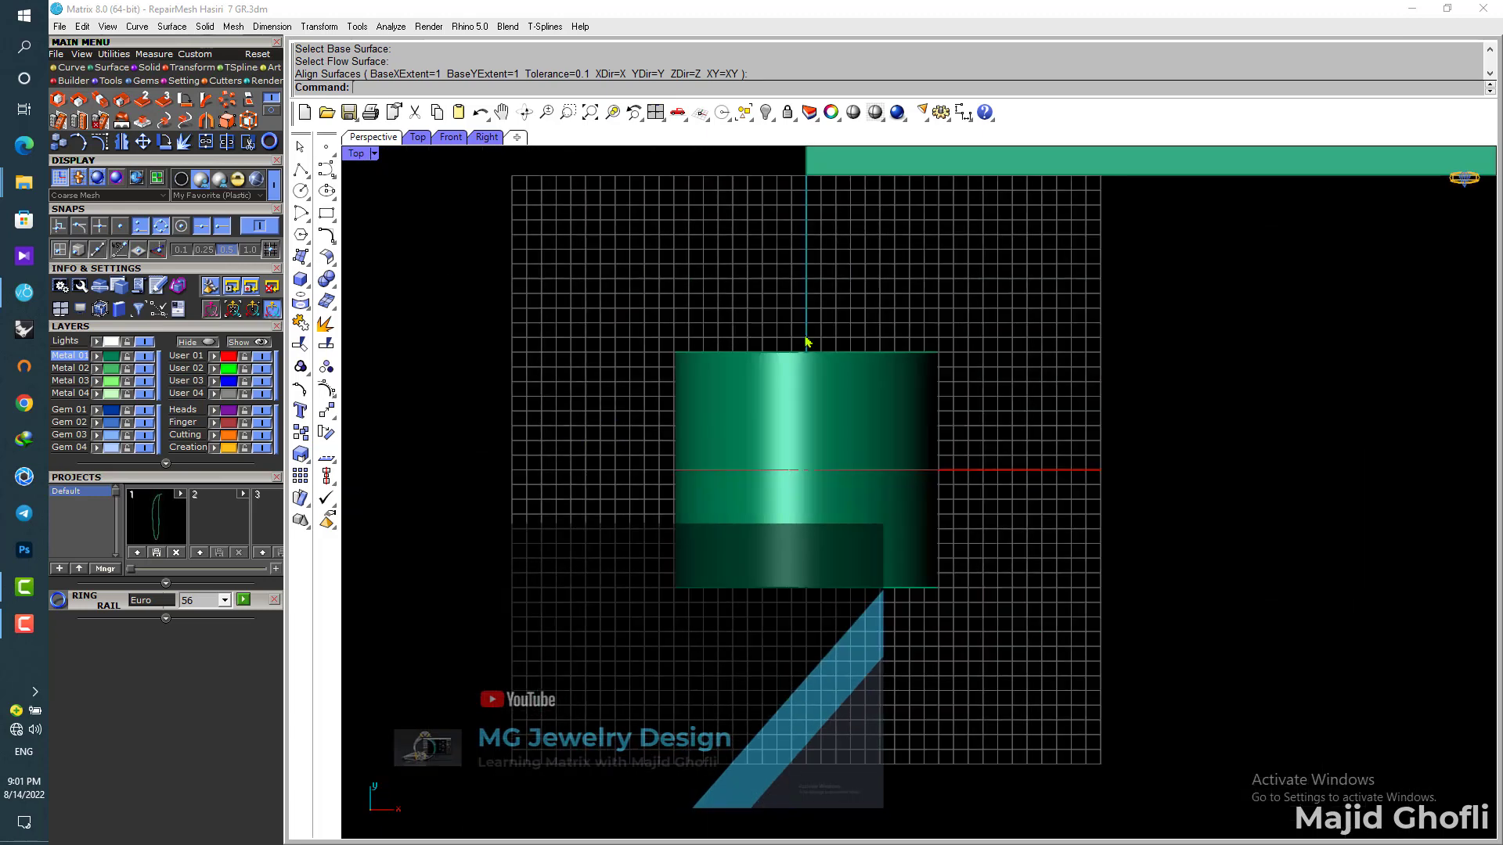
{"action": "right_click_drag", "start_coordinate": [907, 169], "coordinate": [704, 493]}
{"action": "left_click", "coordinate": [360, 155]}
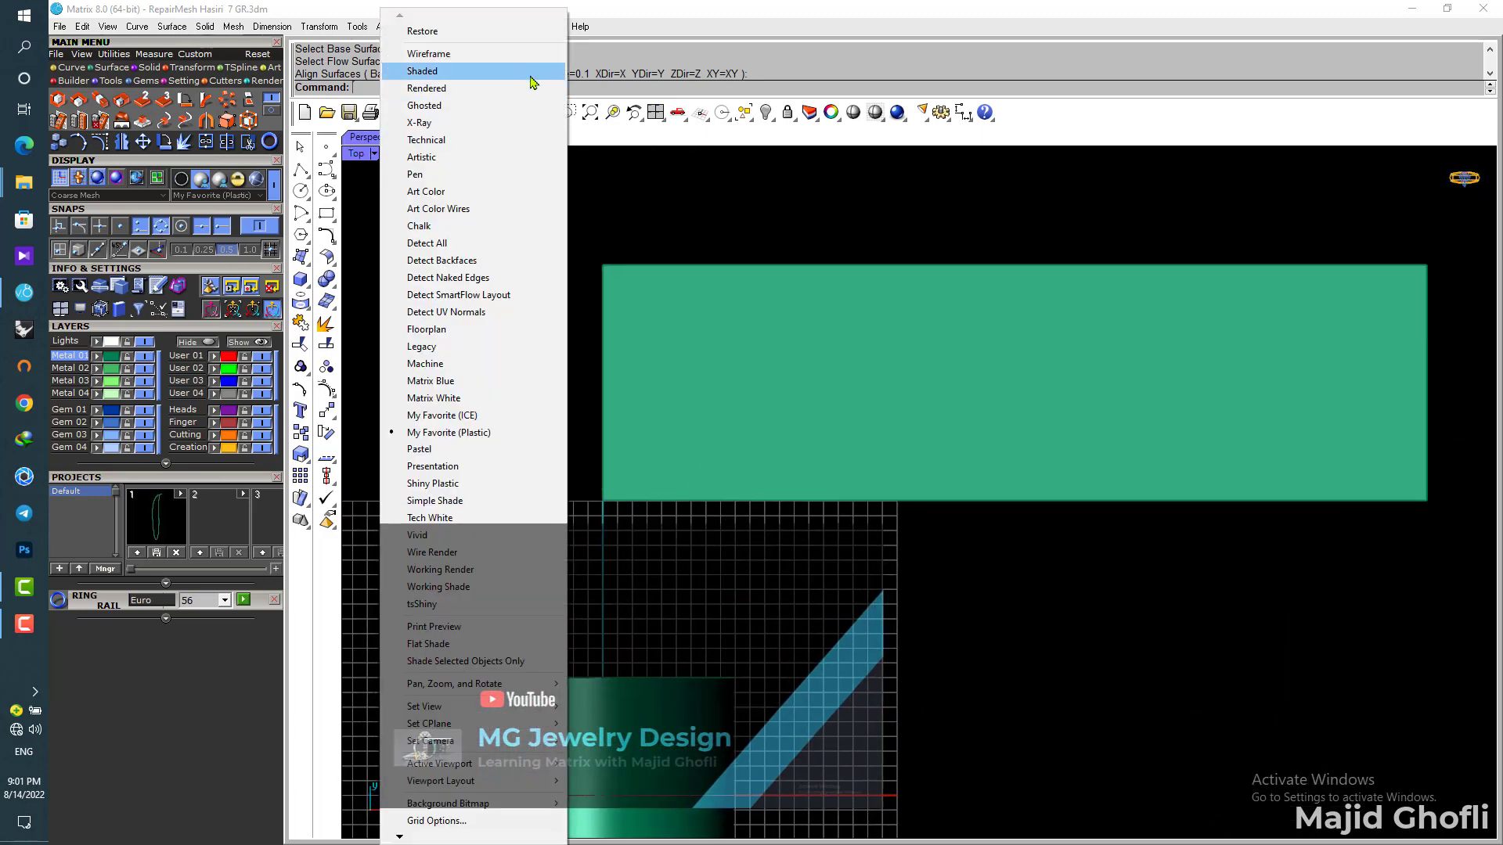
{"action": "left_click", "coordinate": [529, 76]}
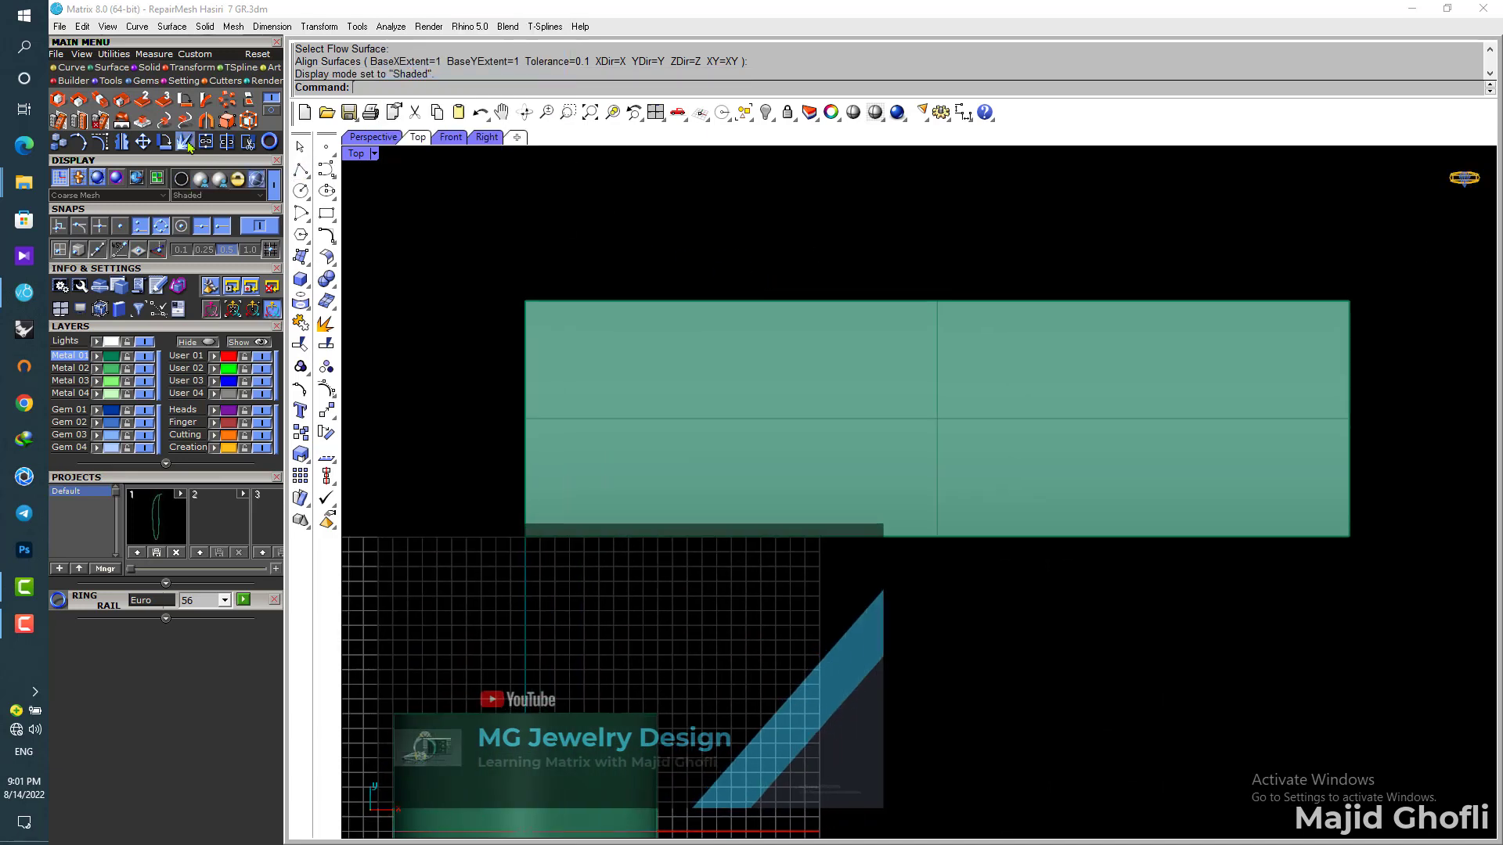
Step: Draw a line on the User 01 layer along the full upper long edge of the flat strip
{"action": "left_click", "coordinate": [67, 69]}
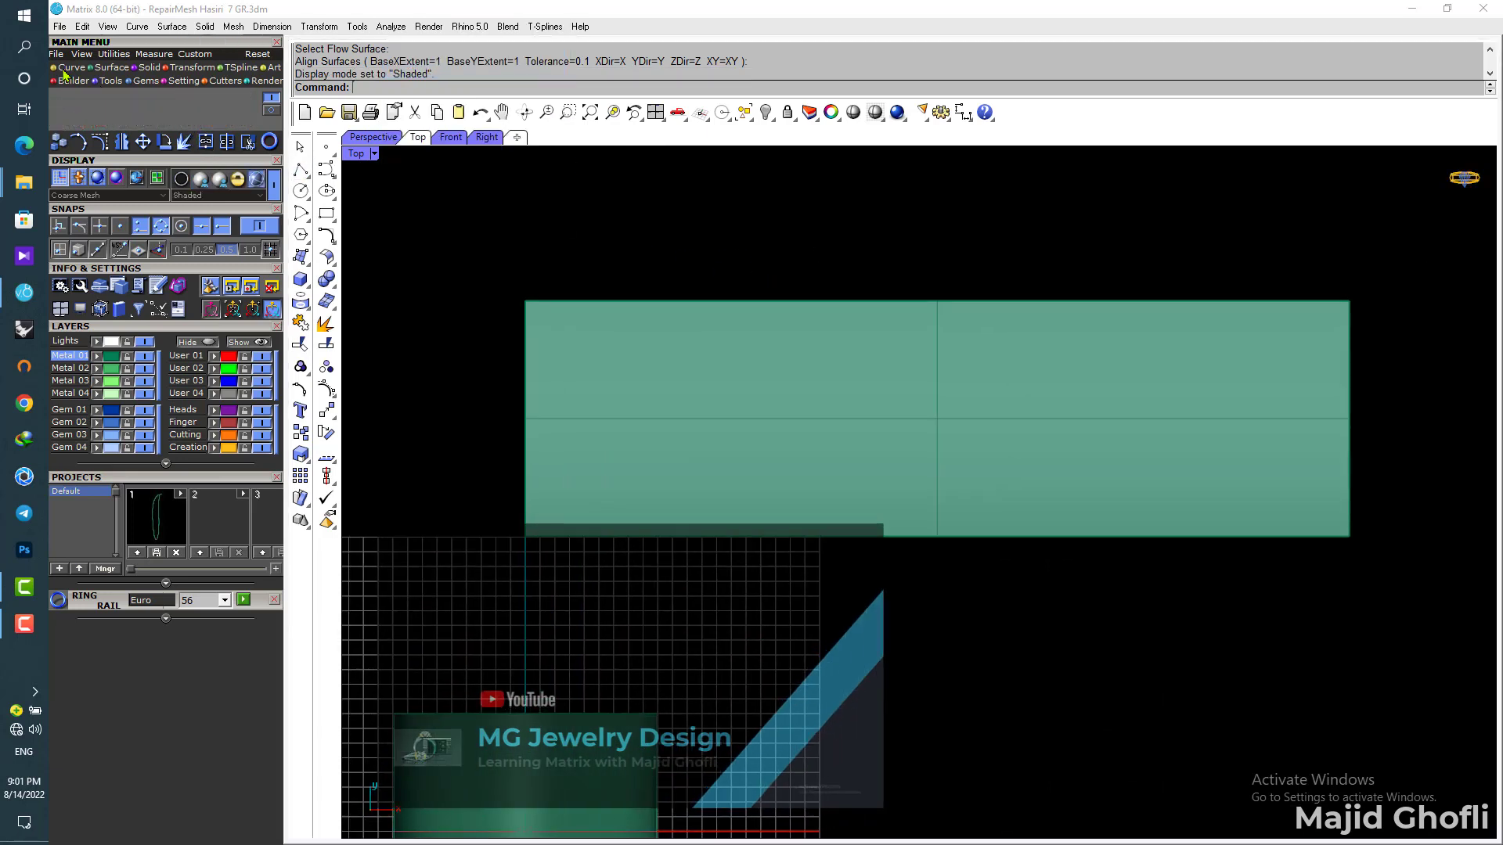
{"action": "left_click", "coordinate": [270, 98]}
{"action": "left_click", "coordinate": [78, 99]}
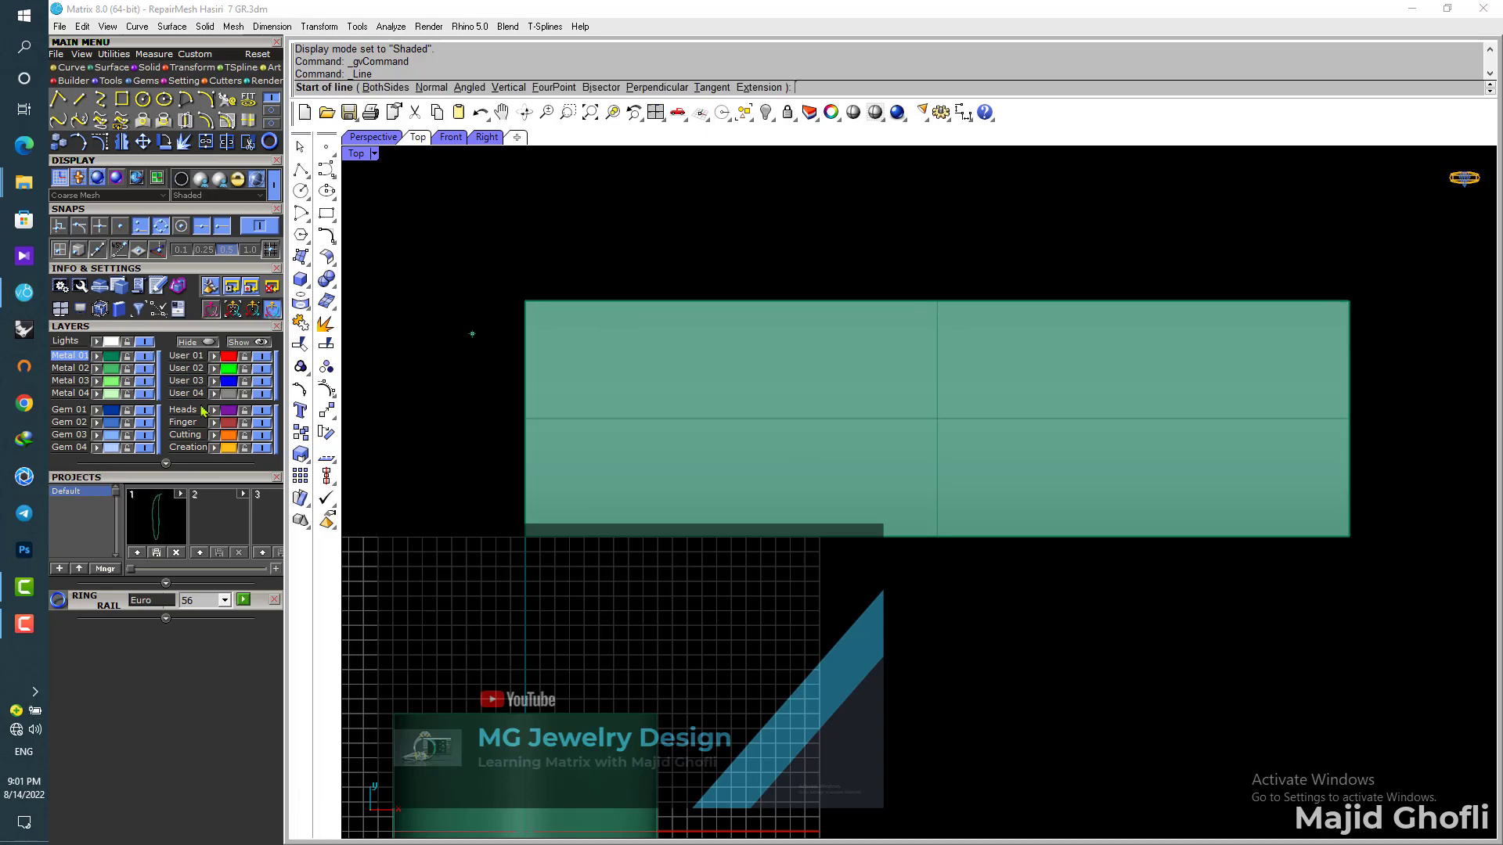
{"action": "left_click", "coordinate": [525, 301]}
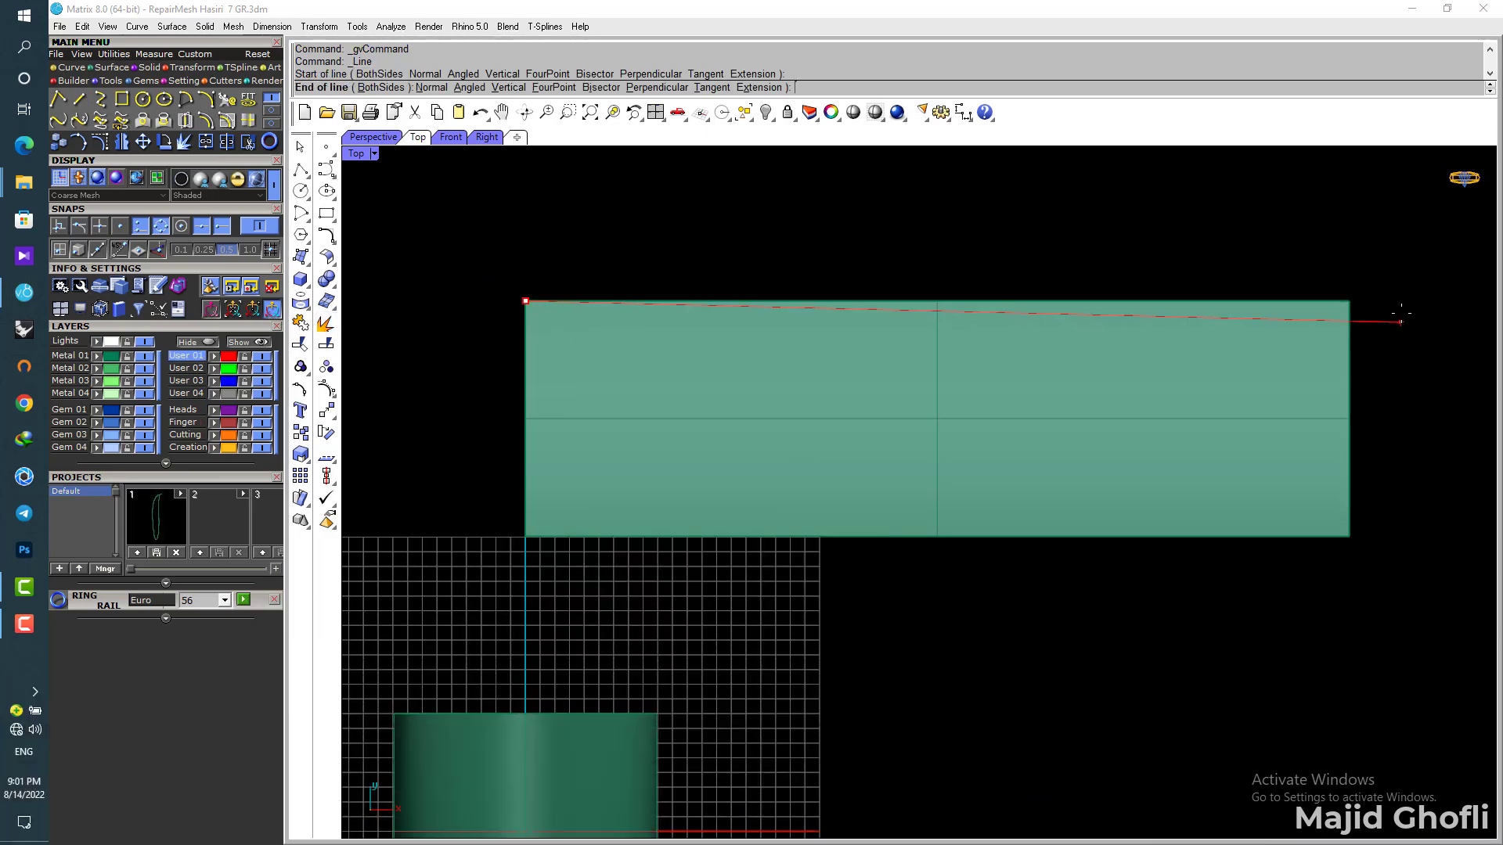
{"action": "left_click", "coordinate": [1349, 300]}
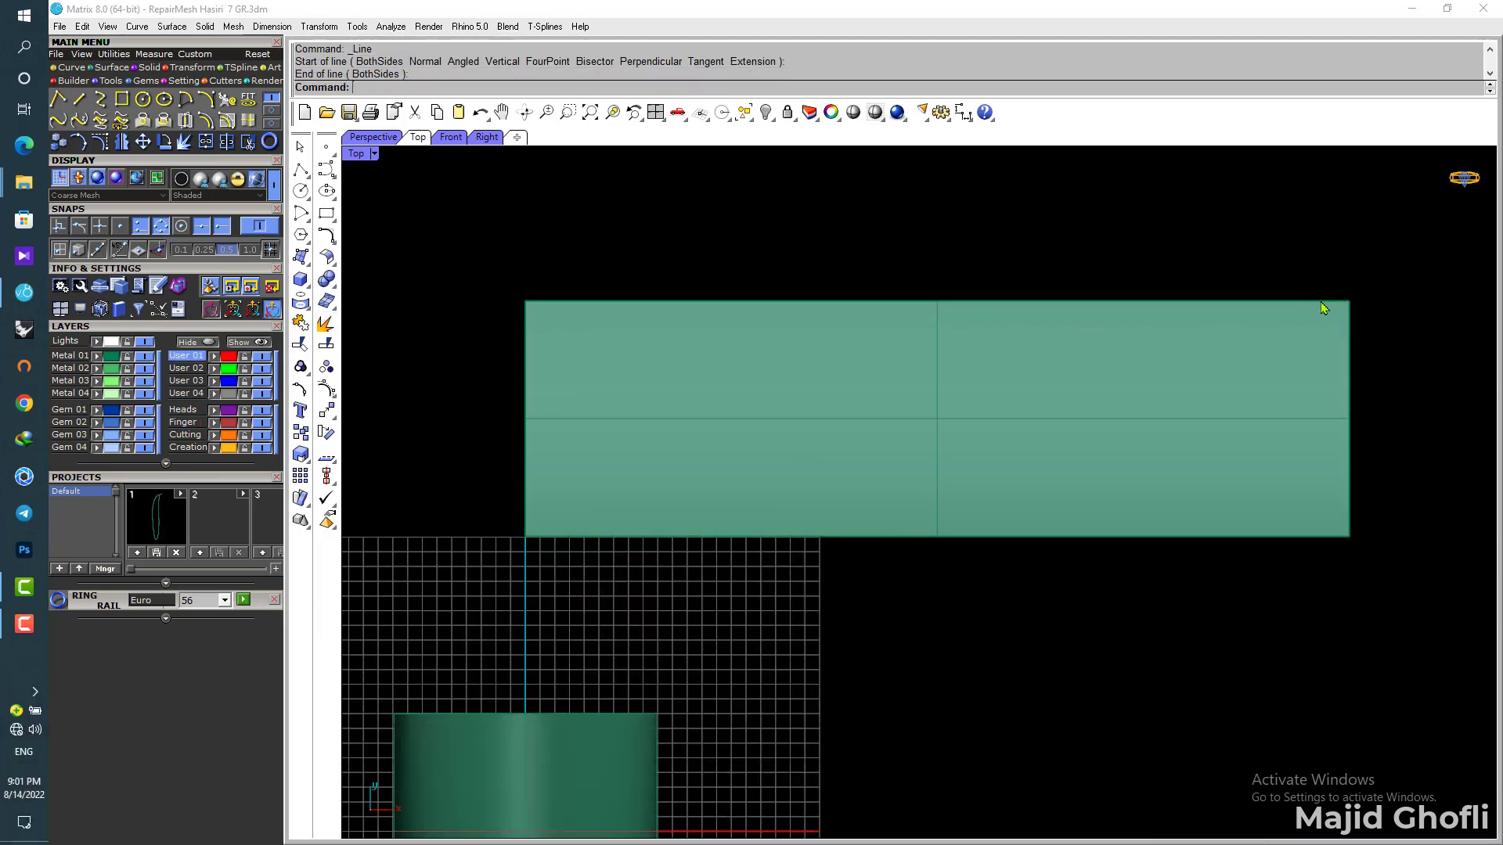
Step: Offset the upper edge line by 1.6 towards the inside of the strip
{"action": "left_click", "coordinate": [1325, 308]}
{"action": "left_click", "coordinate": [794, 385]}
{"action": "left_click", "coordinate": [599, 255]}
{"action": "left_click", "coordinate": [560, 302]}
{"action": "left_click", "coordinate": [583, 346]}
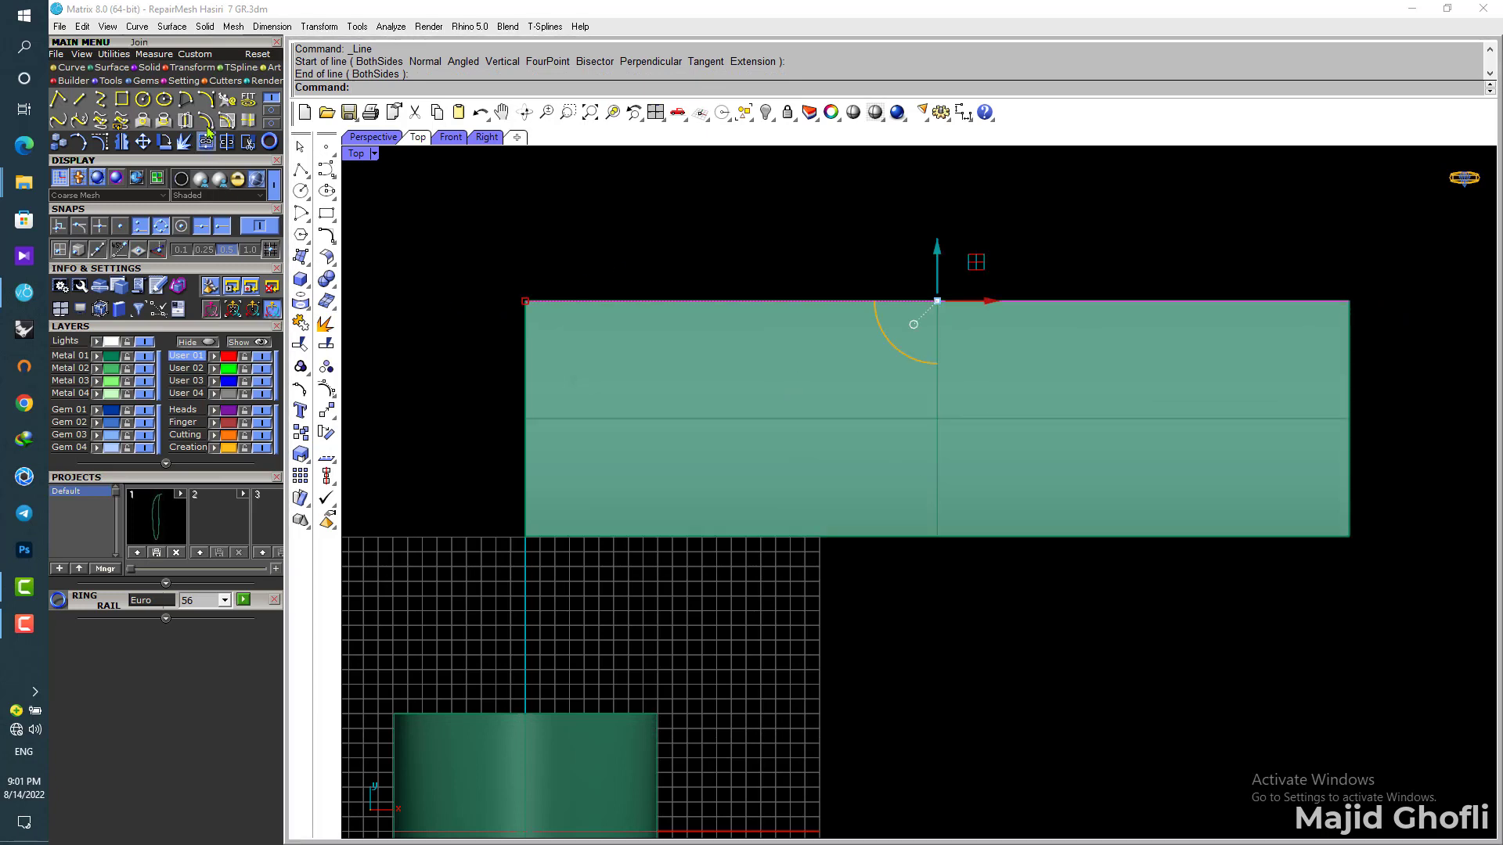
{"action": "left_click", "coordinate": [206, 120]}
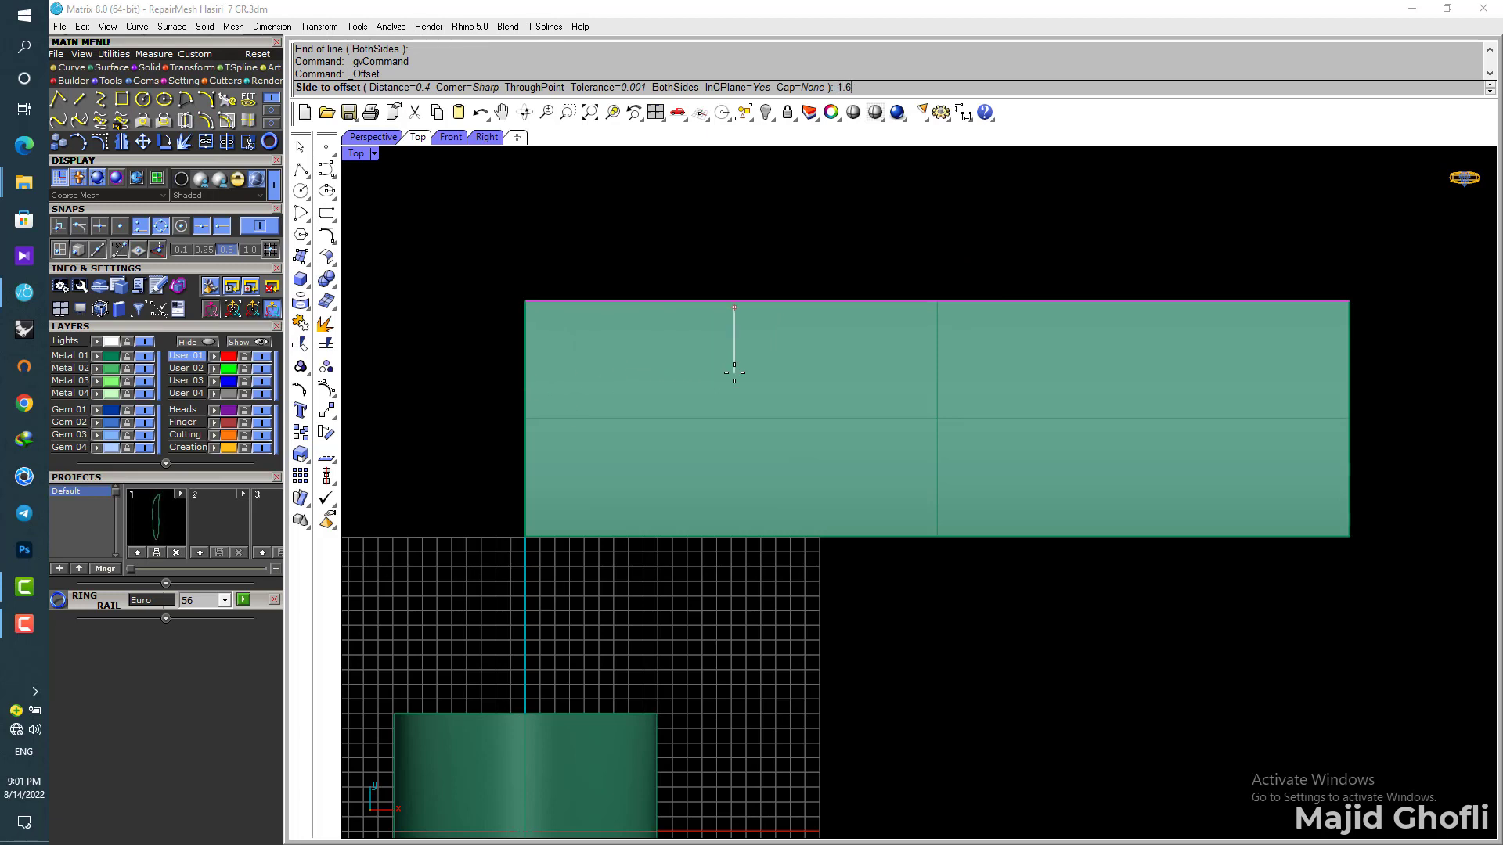
{"action": "type", "text": "1.6"}
{"action": "key", "text": "Return"}
{"action": "left_click", "coordinate": [665, 331]}
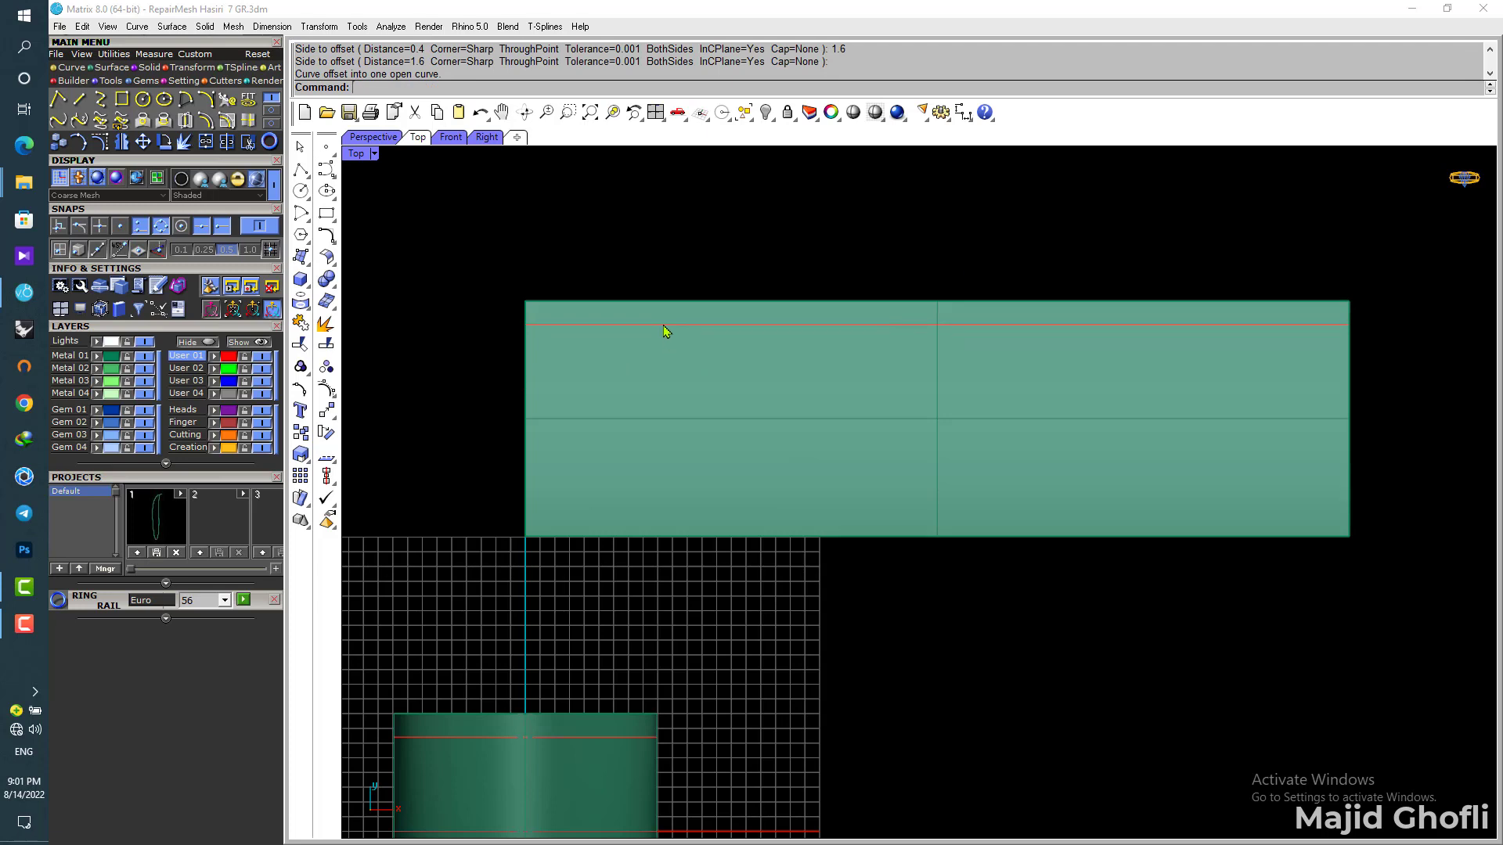
Step: Offset the inner line by a further 3.2 towards the middle of the strip
{"action": "key", "text": "Return"}
{"action": "type", "text": "3."}
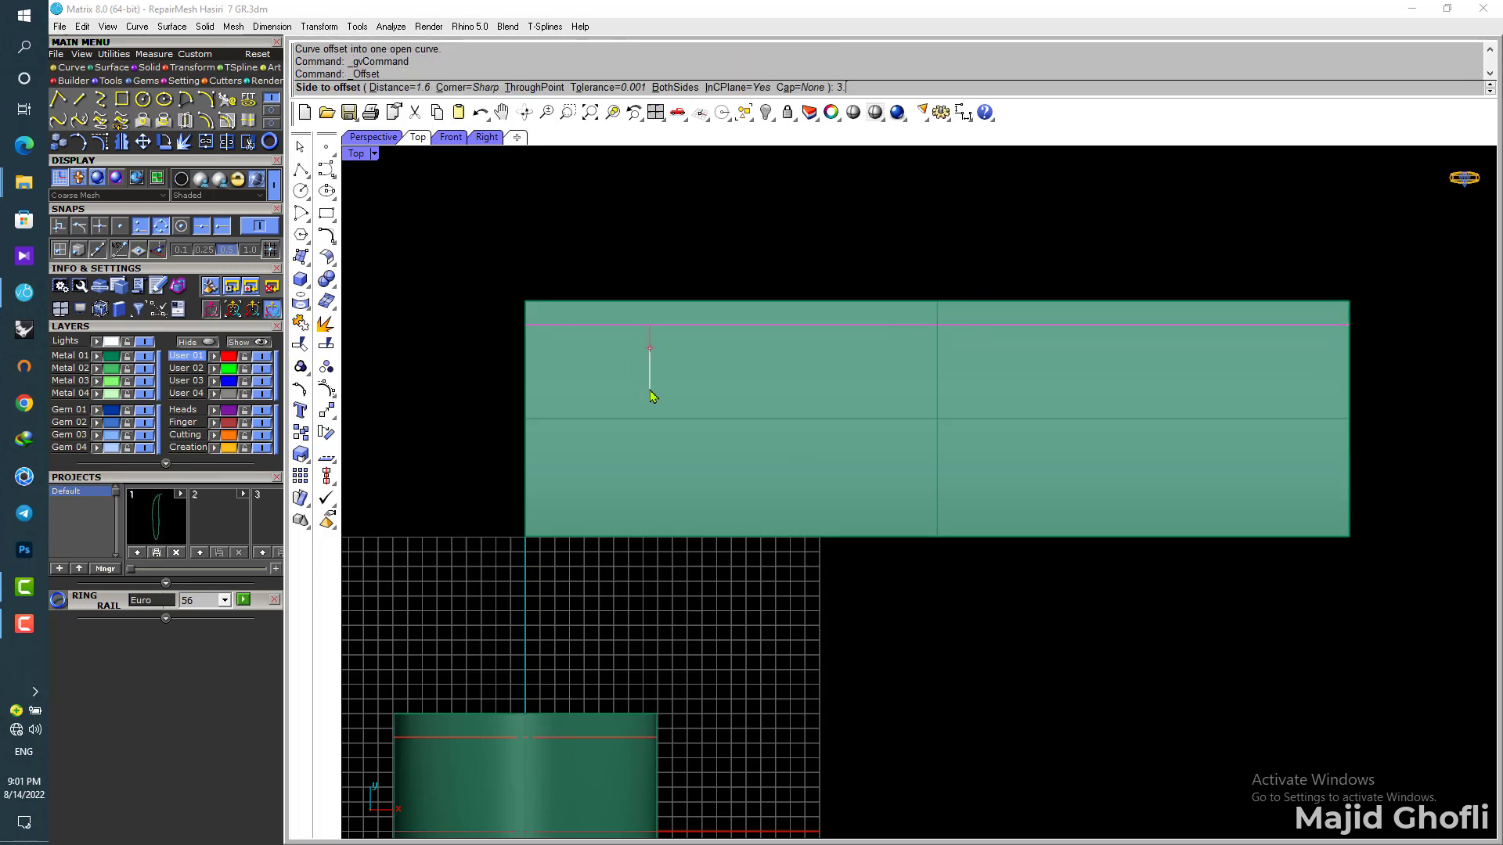
{"action": "type", "text": "2"}
{"action": "key", "text": "Return"}
{"action": "left_click", "coordinate": [648, 382]}
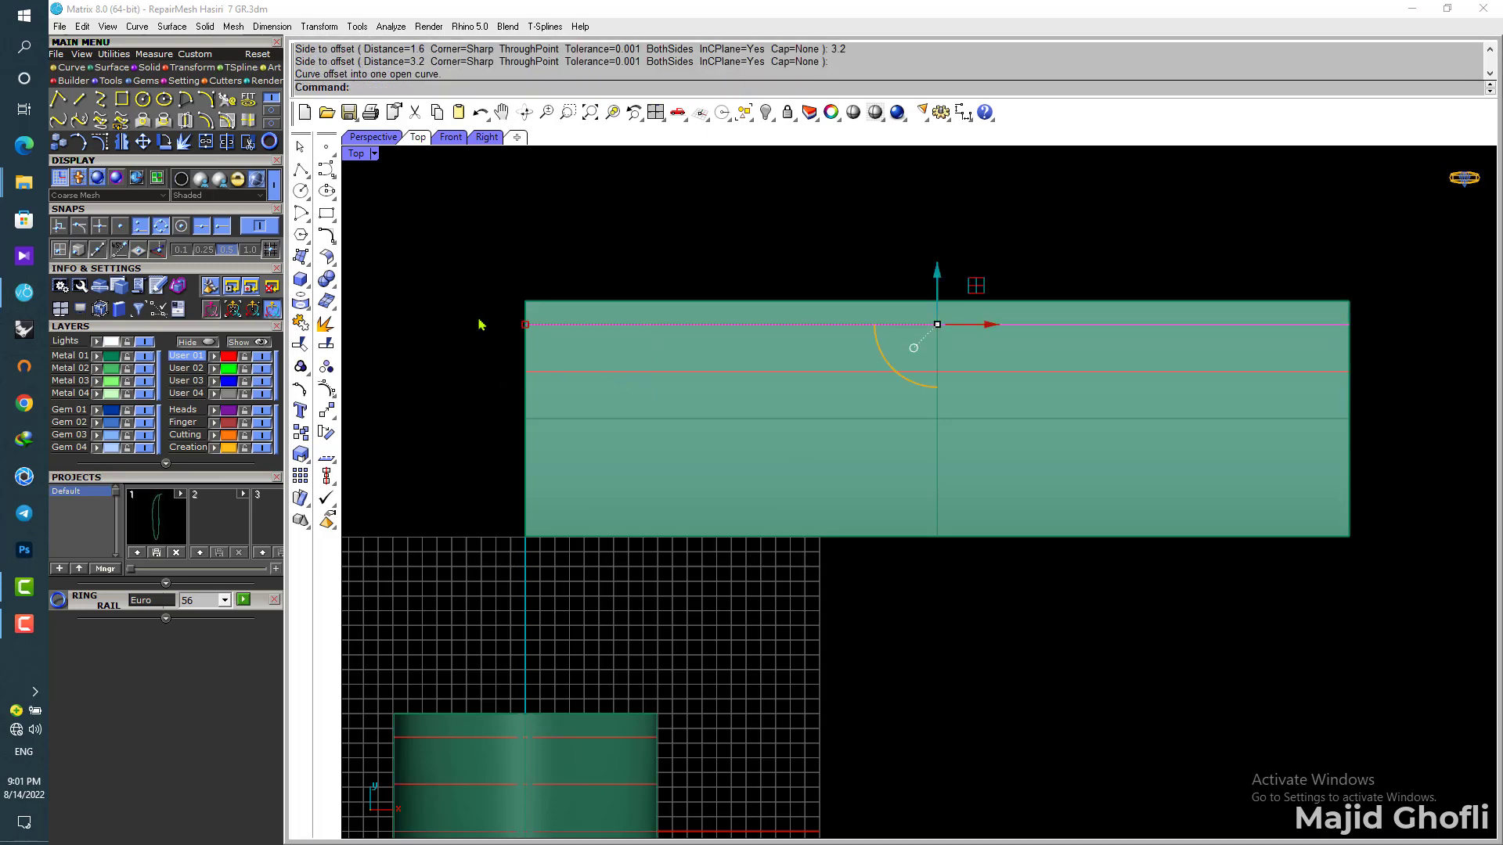
Step: Mirror a copy of the two offset lines across the strip's lengthwise centreline
{"action": "left_click_drag", "start_coordinate": [478, 316], "coordinate": [1258, 392]}
{"action": "left_click_drag", "start_coordinate": [1407, 378], "coordinate": [1405, 392]}
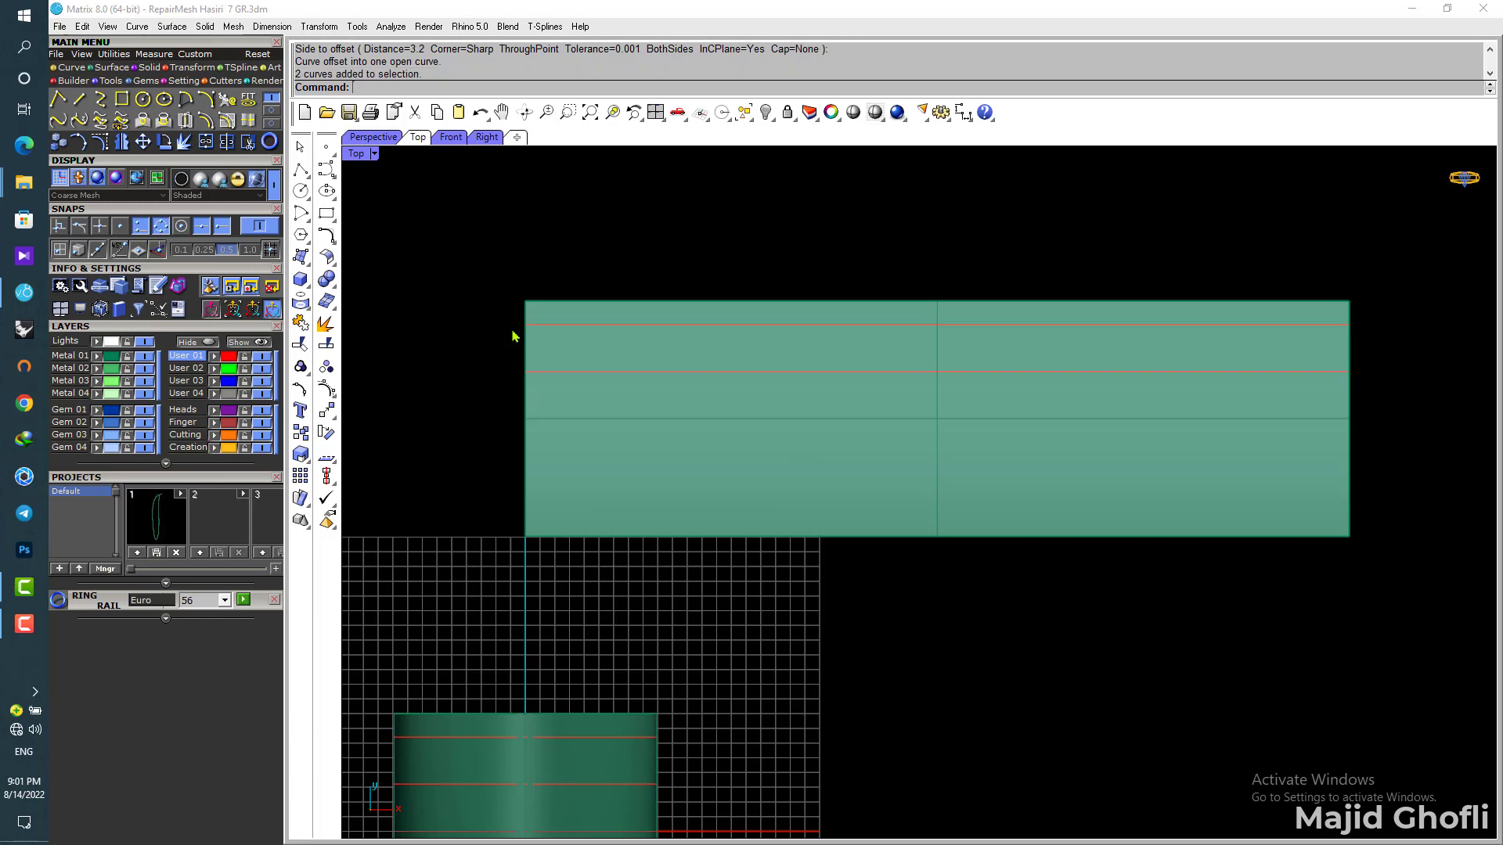
{"action": "left_click_drag", "start_coordinate": [1191, 423], "coordinate": [1426, 409]}
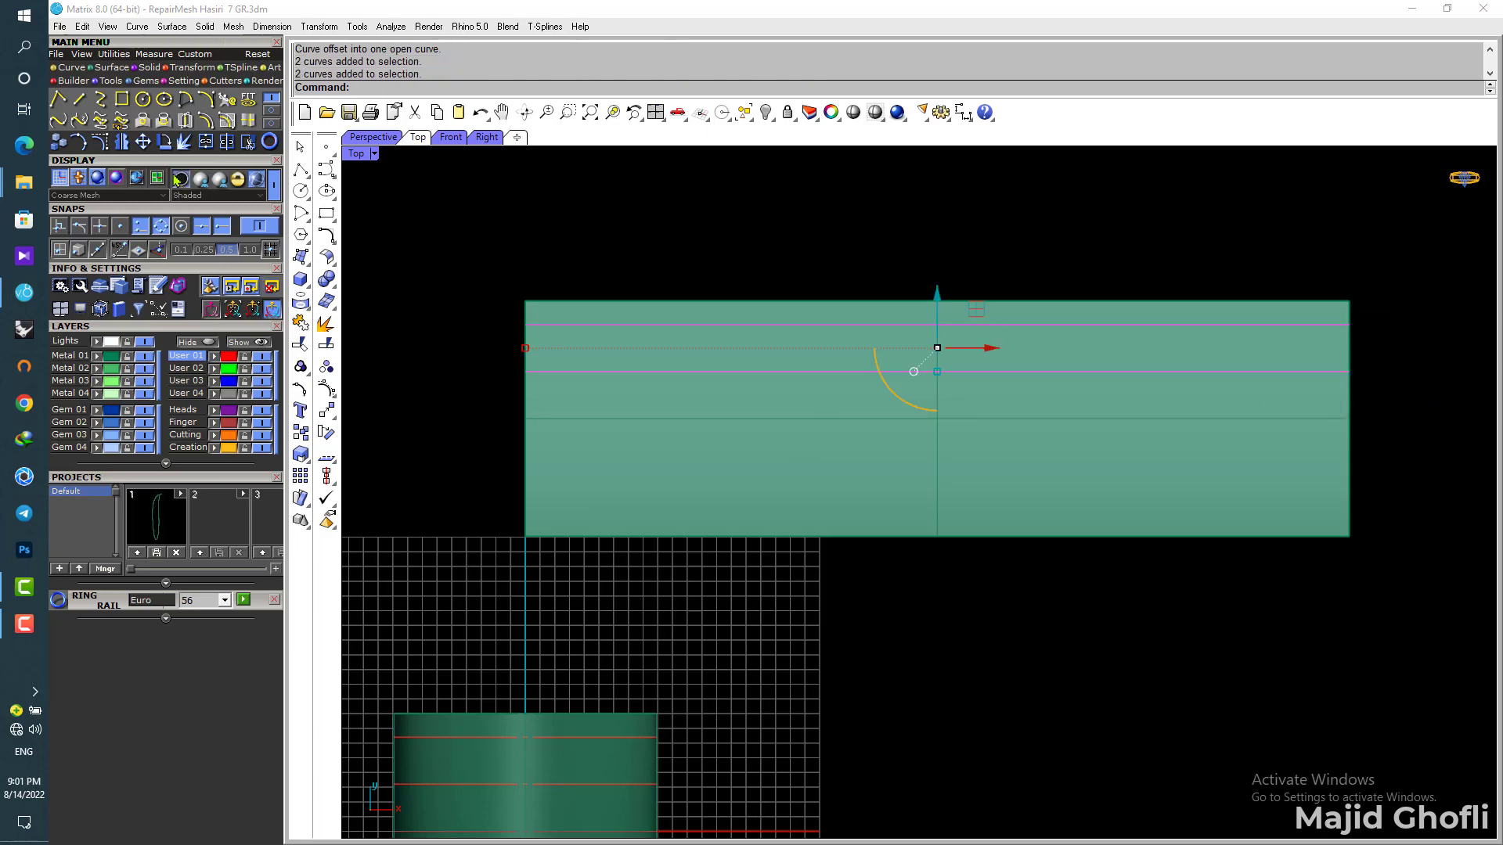
{"action": "left_click", "coordinate": [121, 141]}
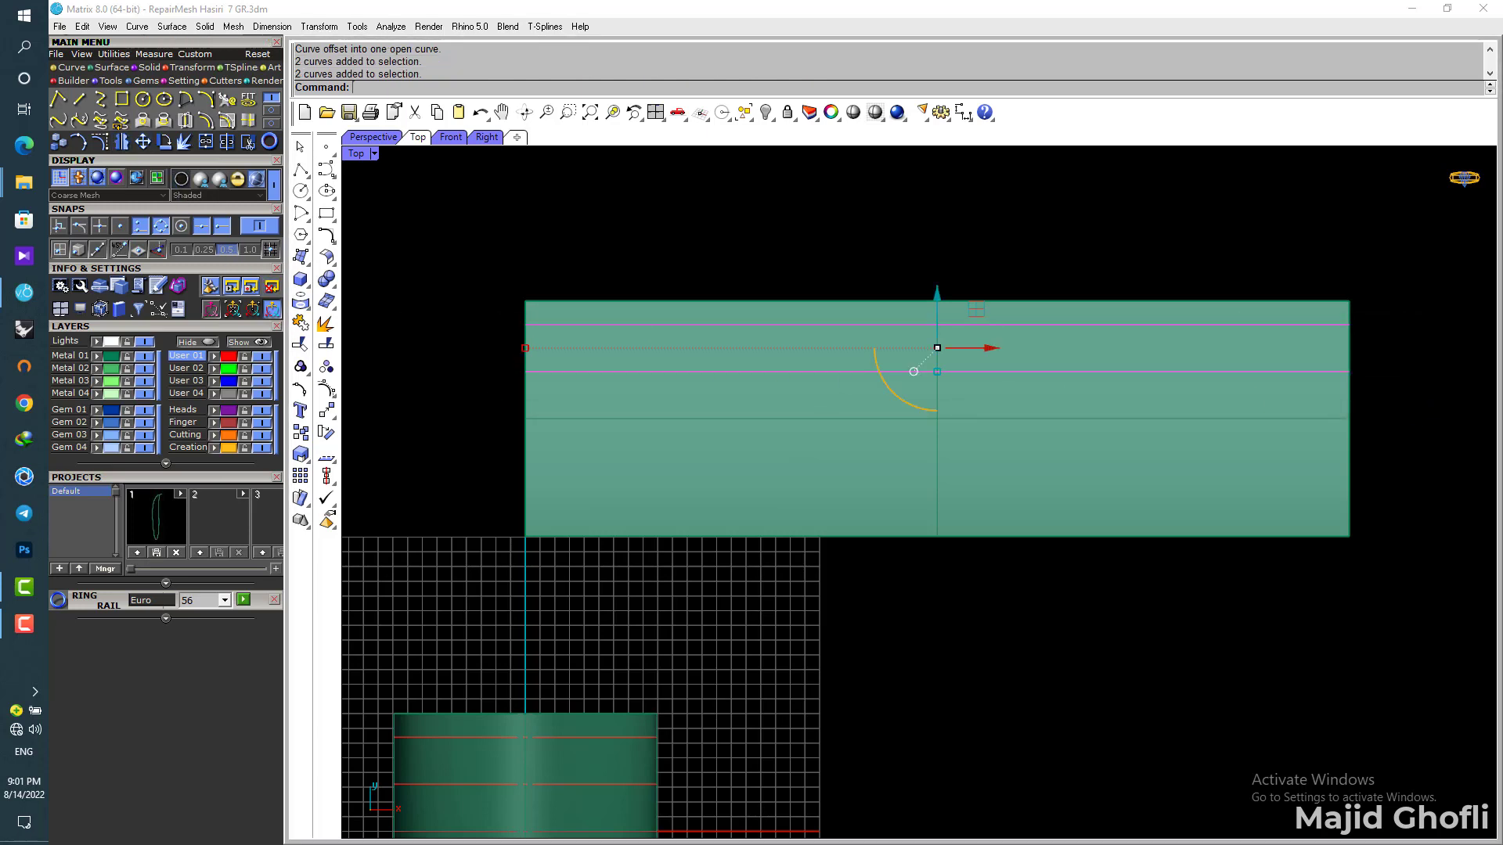
{"action": "left_click", "coordinate": [525, 418]}
{"action": "left_click", "coordinate": [405, 419]}
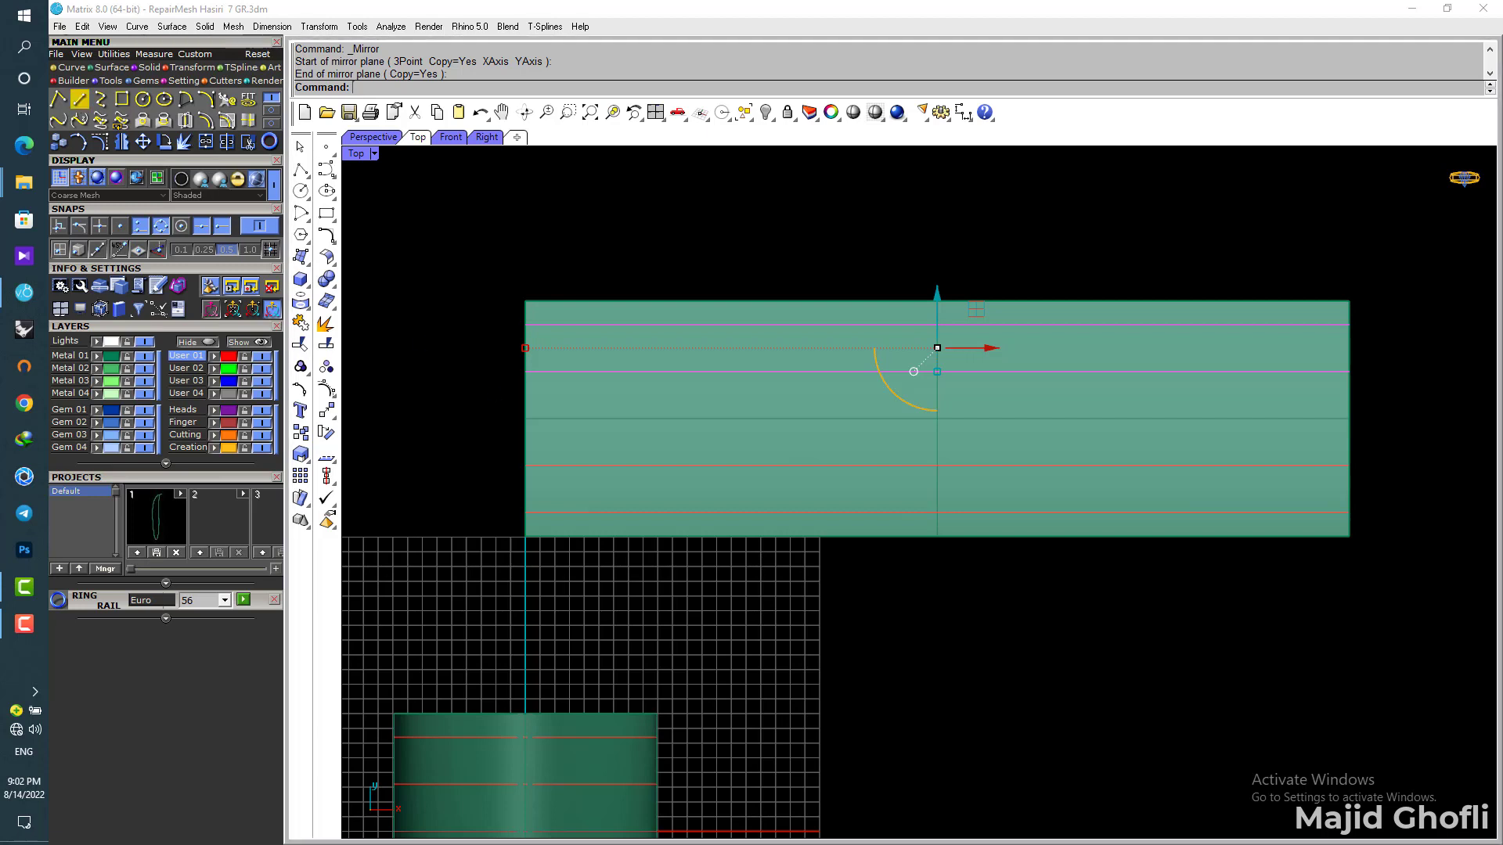
Step: Draw a line along the strip's lengthwise centreline from one short edge to the other
{"action": "left_click", "coordinate": [79, 98]}
{"action": "left_click", "coordinate": [525, 420]}
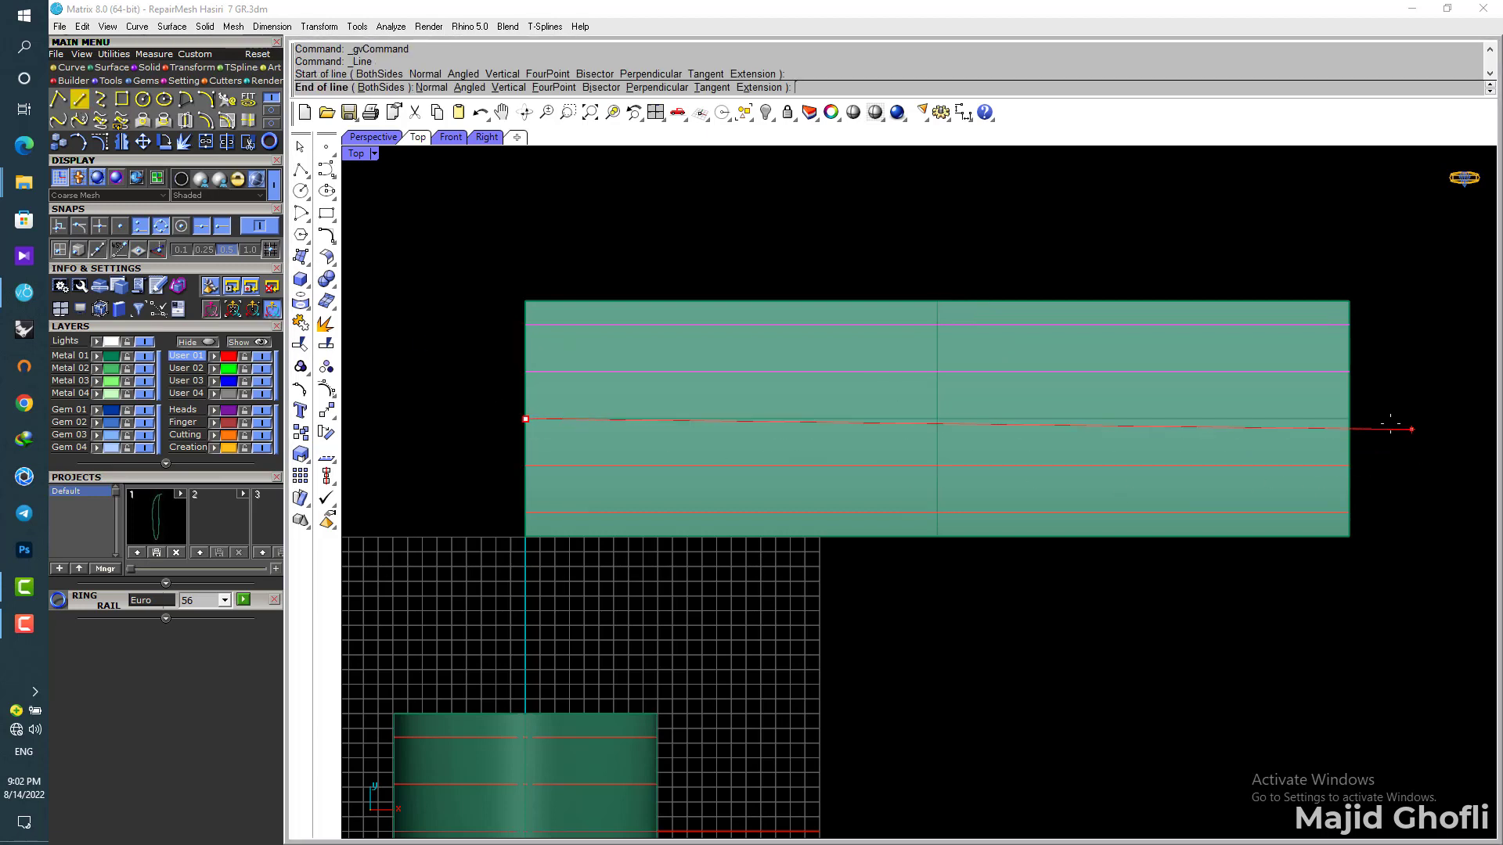
{"action": "left_click", "coordinate": [1355, 419]}
{"action": "right_click_drag", "start_coordinate": [1096, 305], "coordinate": [1093, 304]}
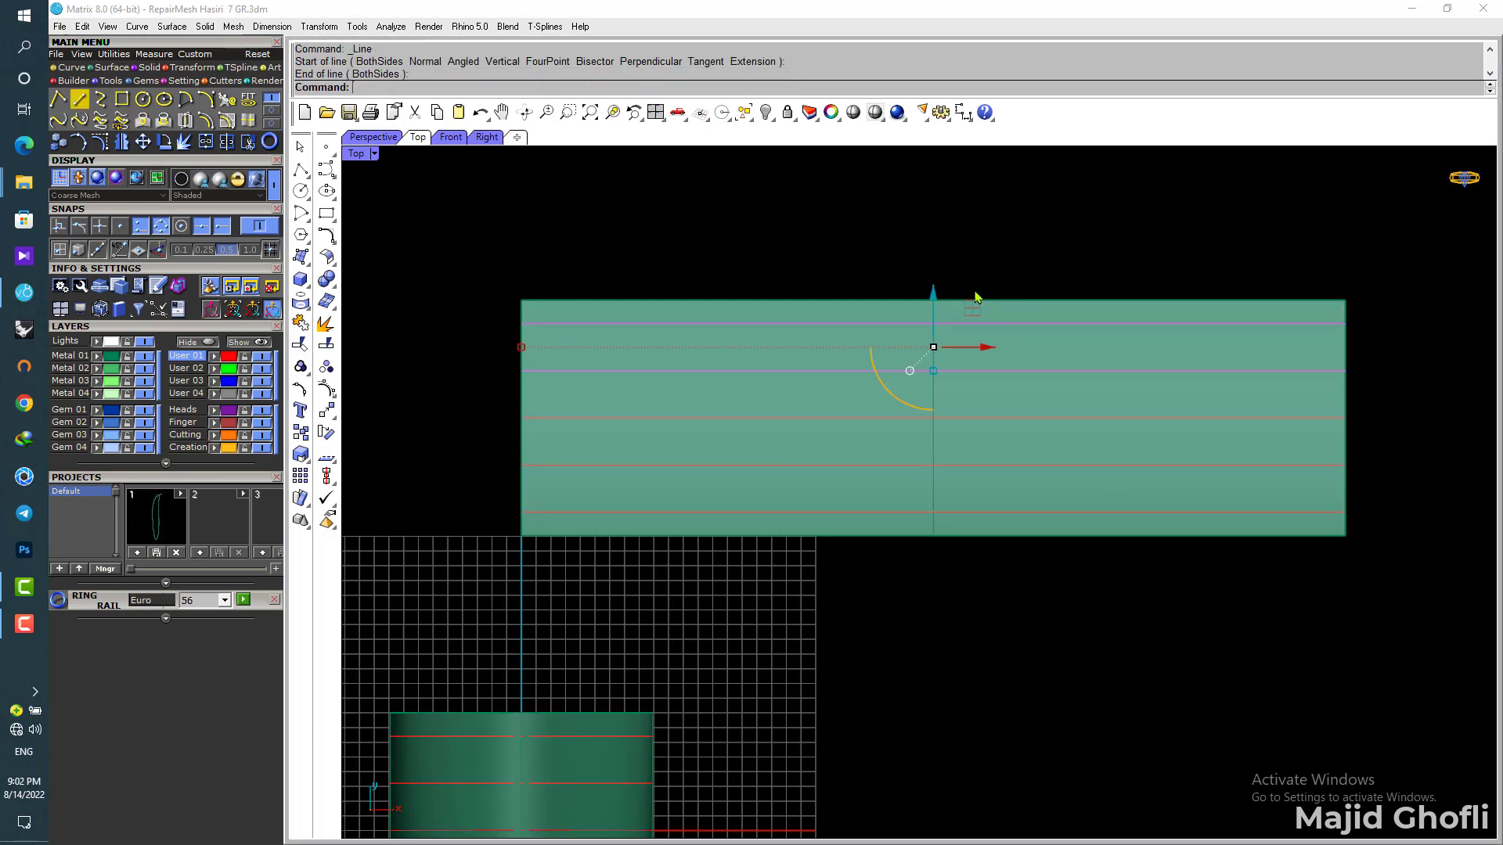
Step: Draw a line across the strip's width between the midpoints of its two long edges
{"action": "right_click", "coordinate": [958, 280]}
{"action": "left_click", "coordinate": [937, 300]}
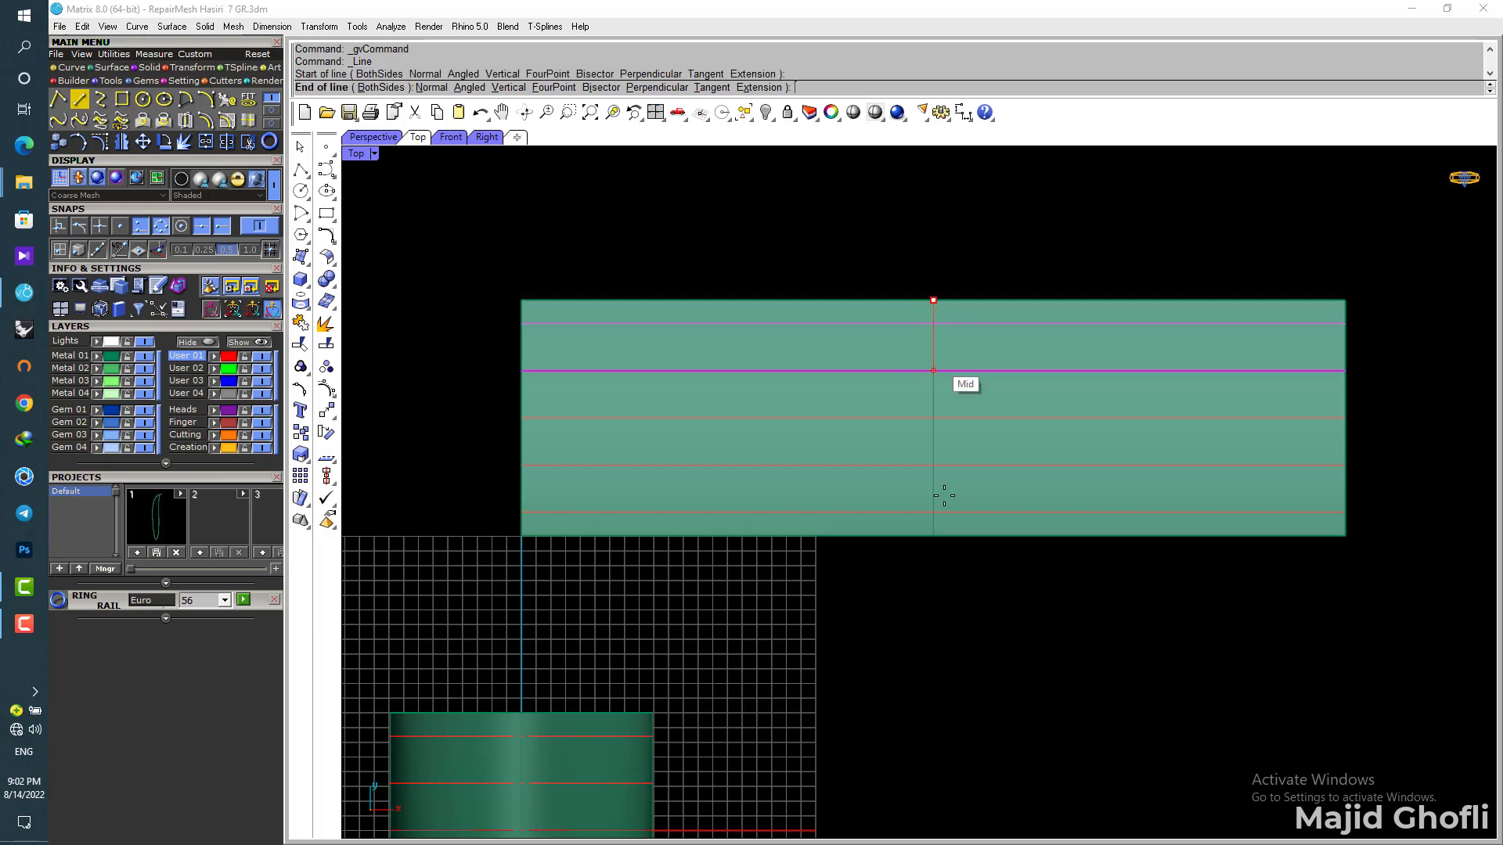
{"action": "left_click", "coordinate": [935, 536]}
{"action": "right_click_drag", "start_coordinate": [1047, 623], "coordinate": [1002, 619]}
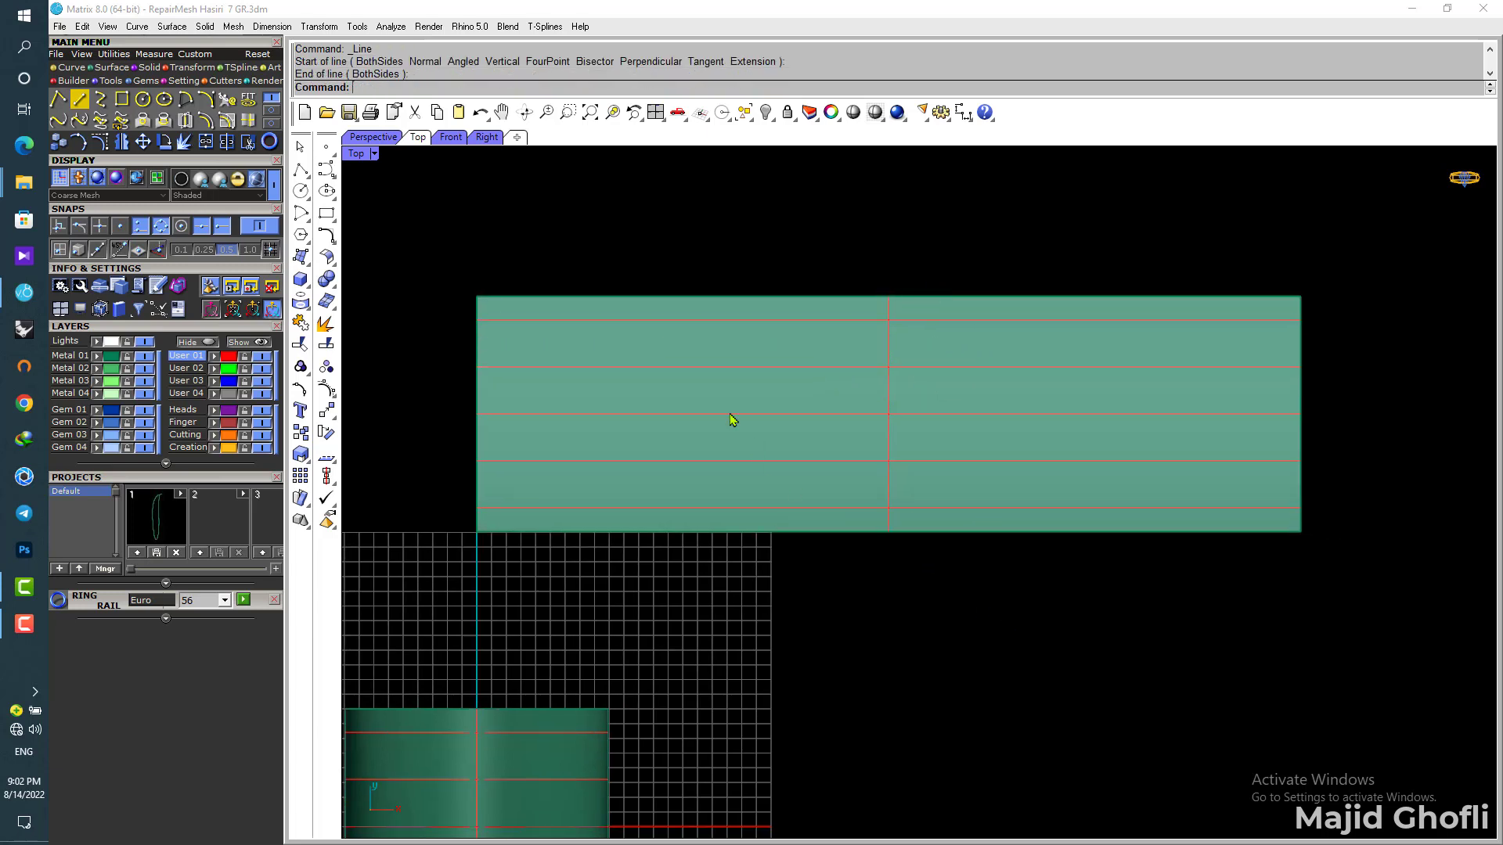
Step: Create a round-capped pipe of diameter 1.9 along the outermost lengthwise guide line on the strip's far side
{"action": "left_click", "coordinate": [622, 326]}
{"action": "left_click", "coordinate": [689, 368]}
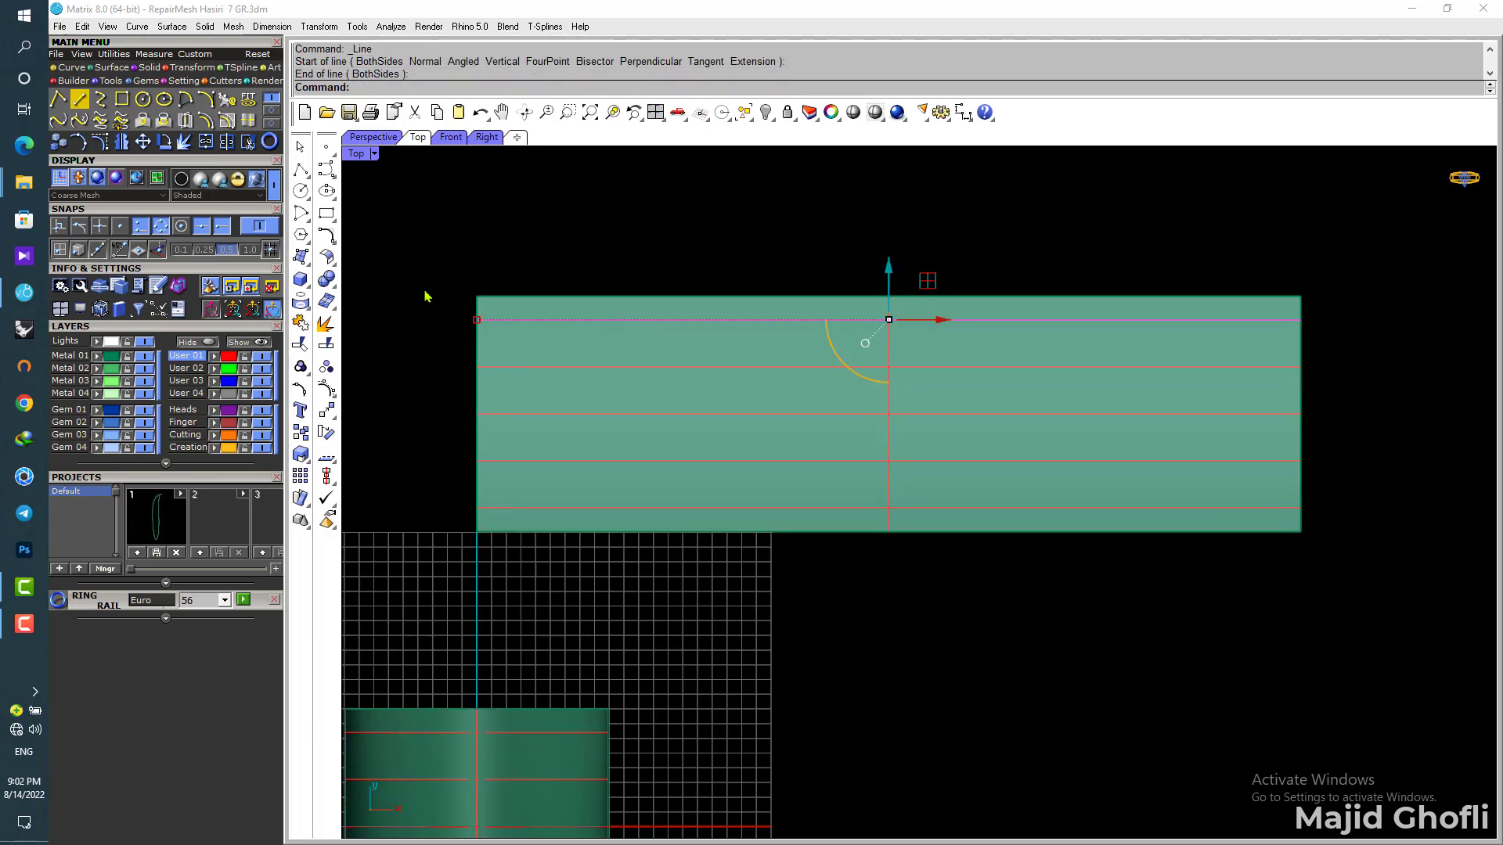
{"action": "left_click", "coordinate": [307, 283]}
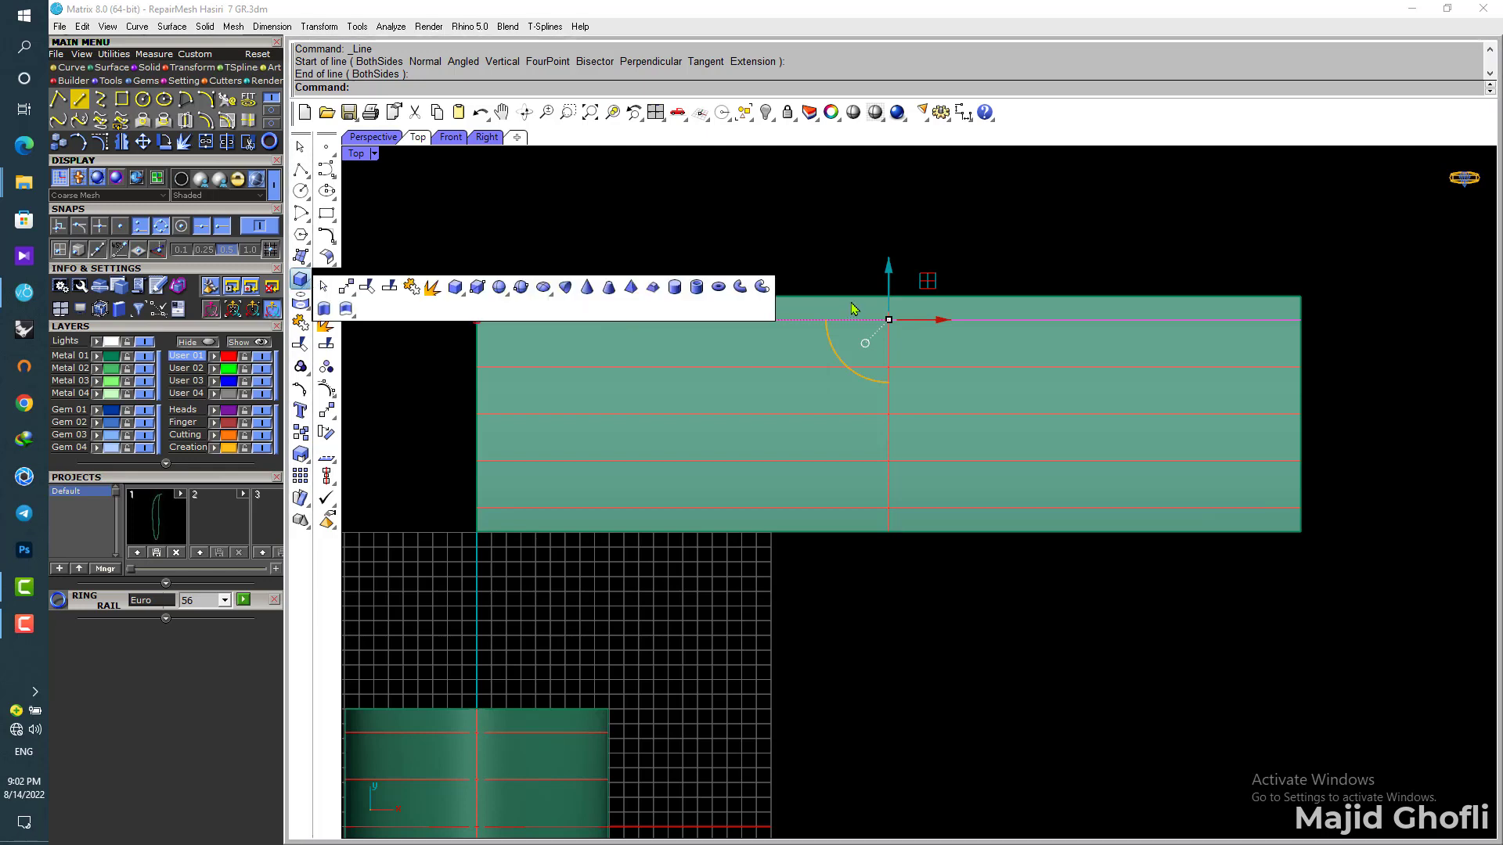
{"action": "left_click", "coordinate": [759, 288]}
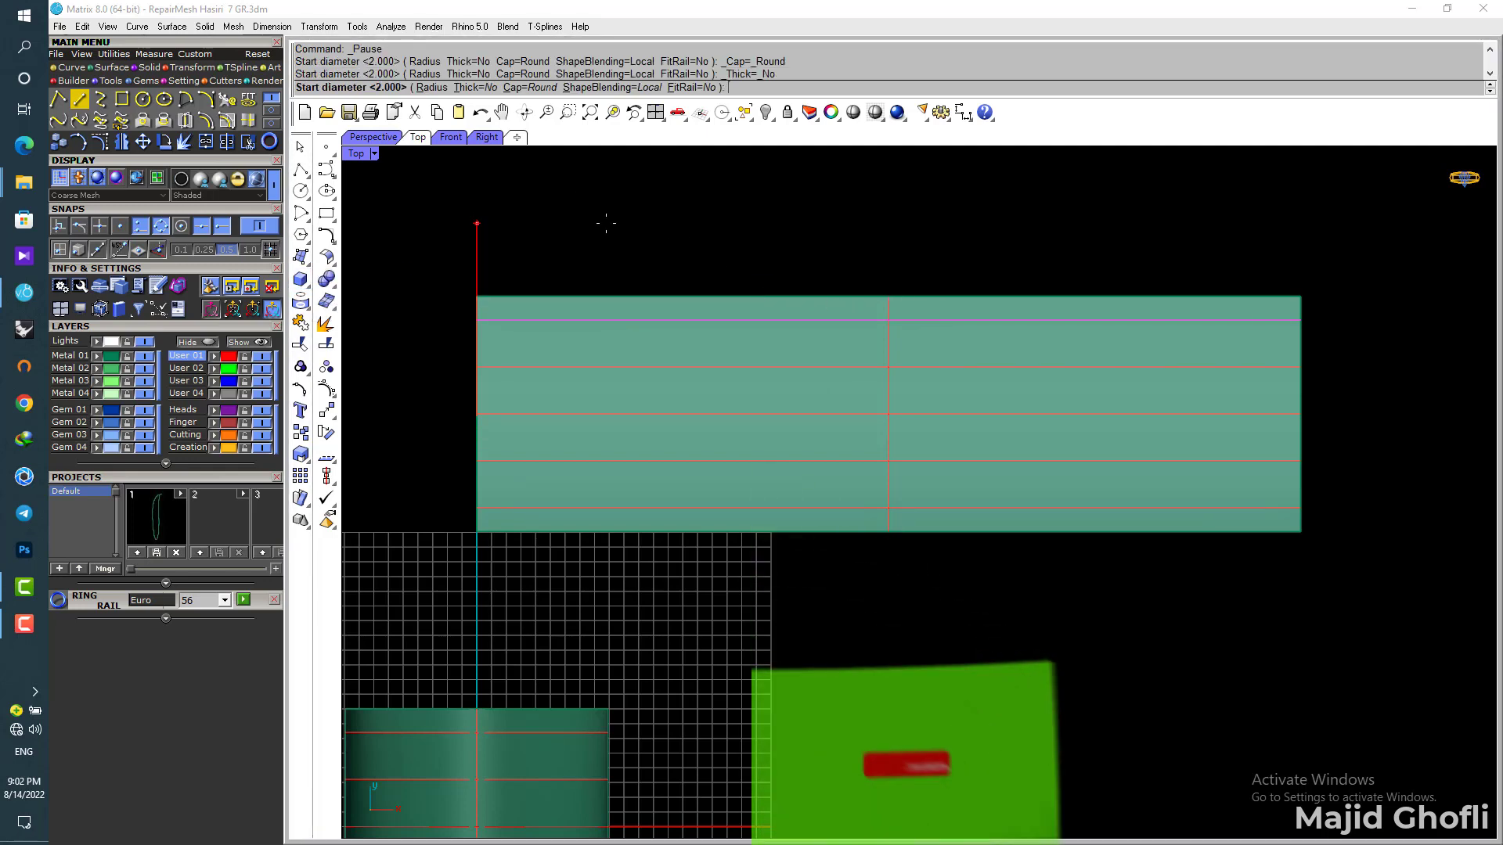
{"action": "type", "text": "1."}
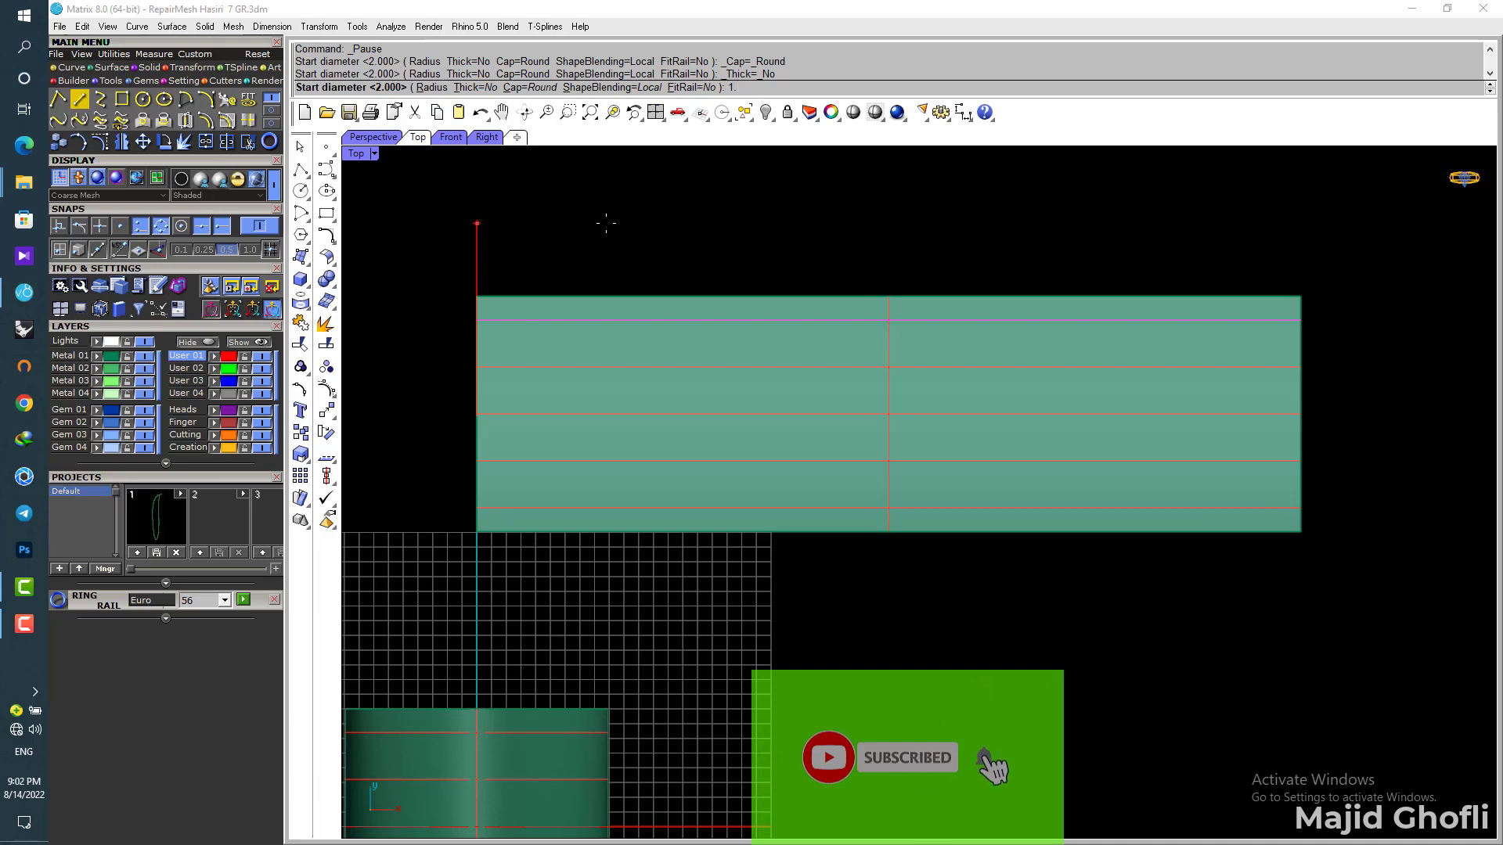
{"action": "type", "text": "9"}
{"action": "key", "text": "Return"}
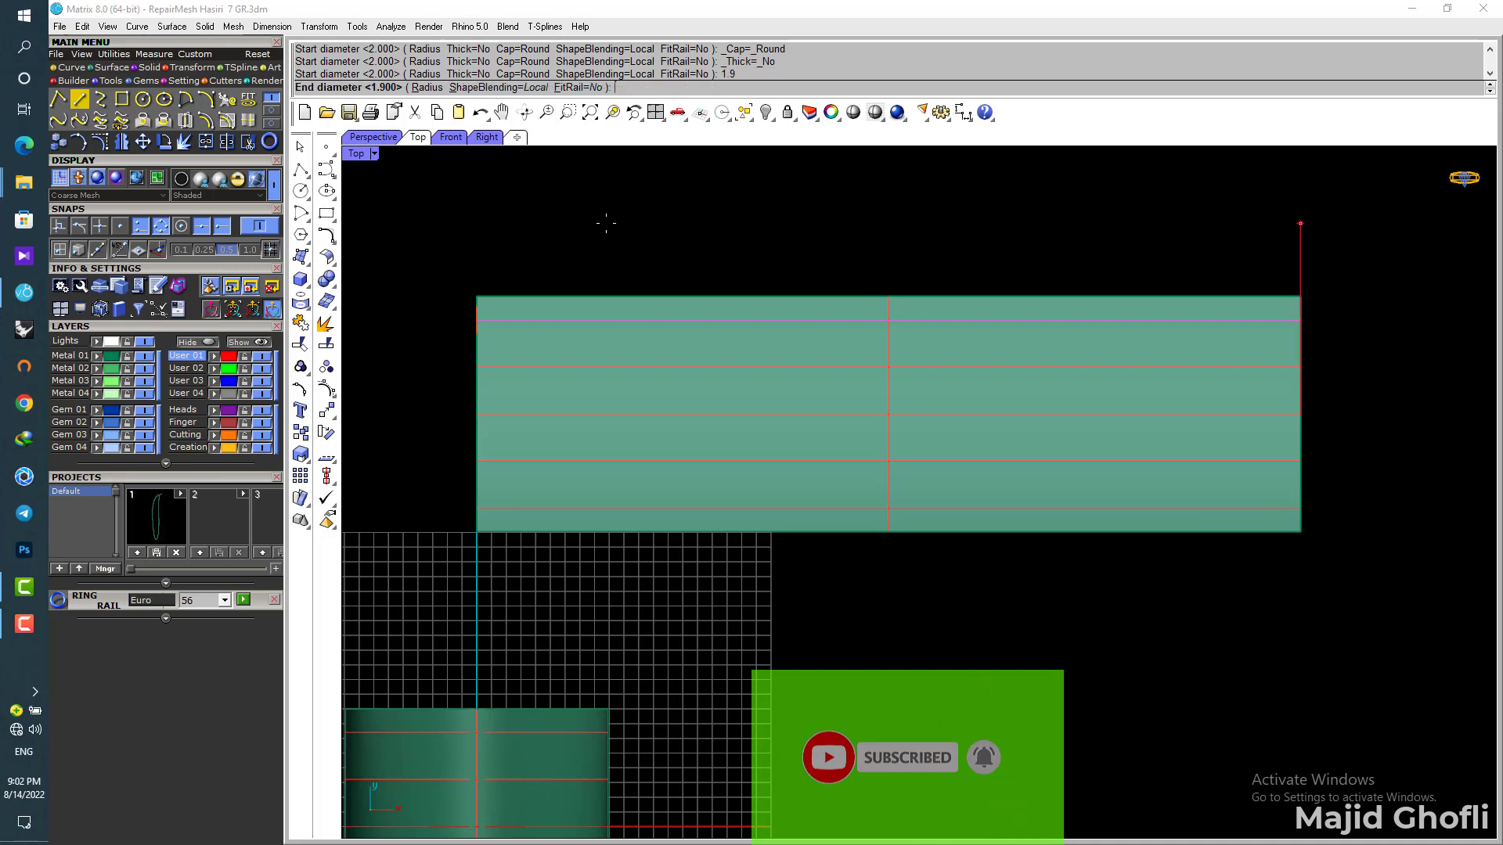
{"action": "key", "text": "Return"}
{"action": "right_click_drag", "start_coordinate": [605, 224], "coordinate": [694, 258]}
{"action": "key", "text": "Return"}
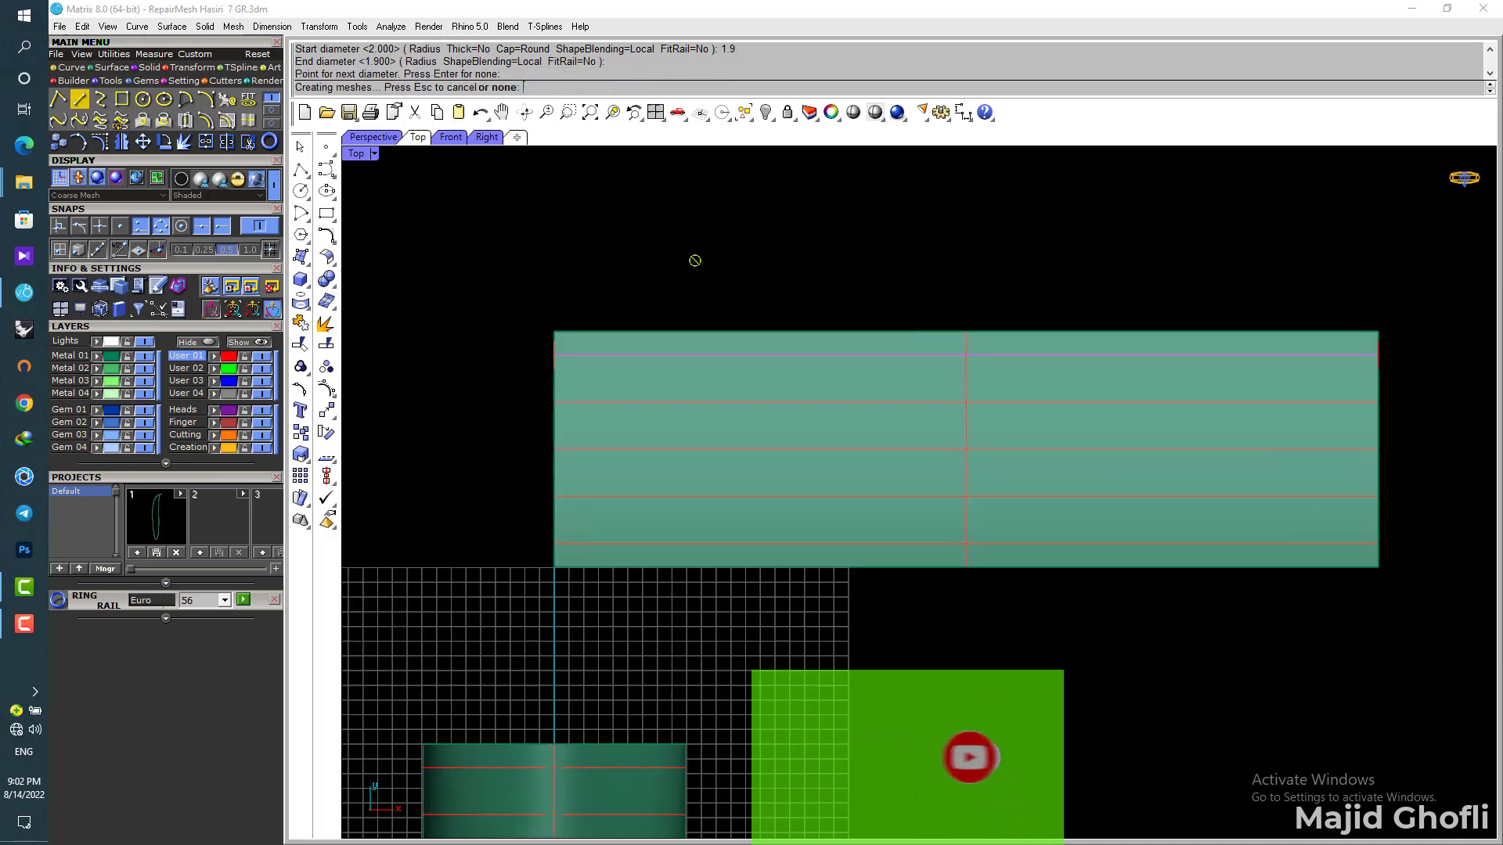
{"action": "left_click", "coordinate": [745, 261]}
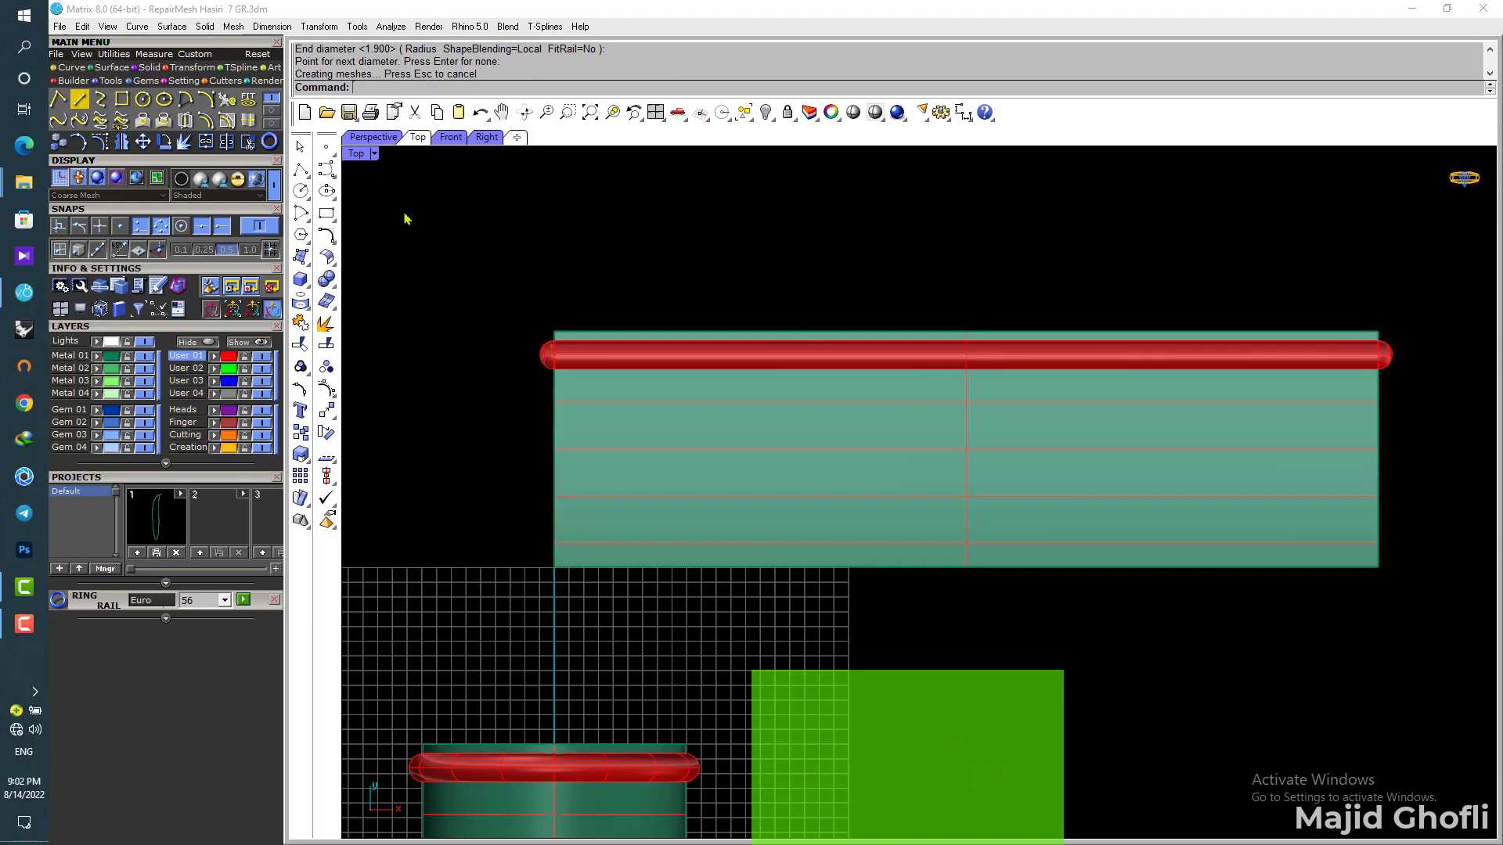
Step: Duplicate the strip's short edge at the origin end as a curve
{"action": "double_click", "coordinate": [360, 155]}
{"action": "double_click", "coordinate": [940, 155]}
{"action": "right_click_drag", "start_coordinate": [1059, 329], "coordinate": [725, 495]}
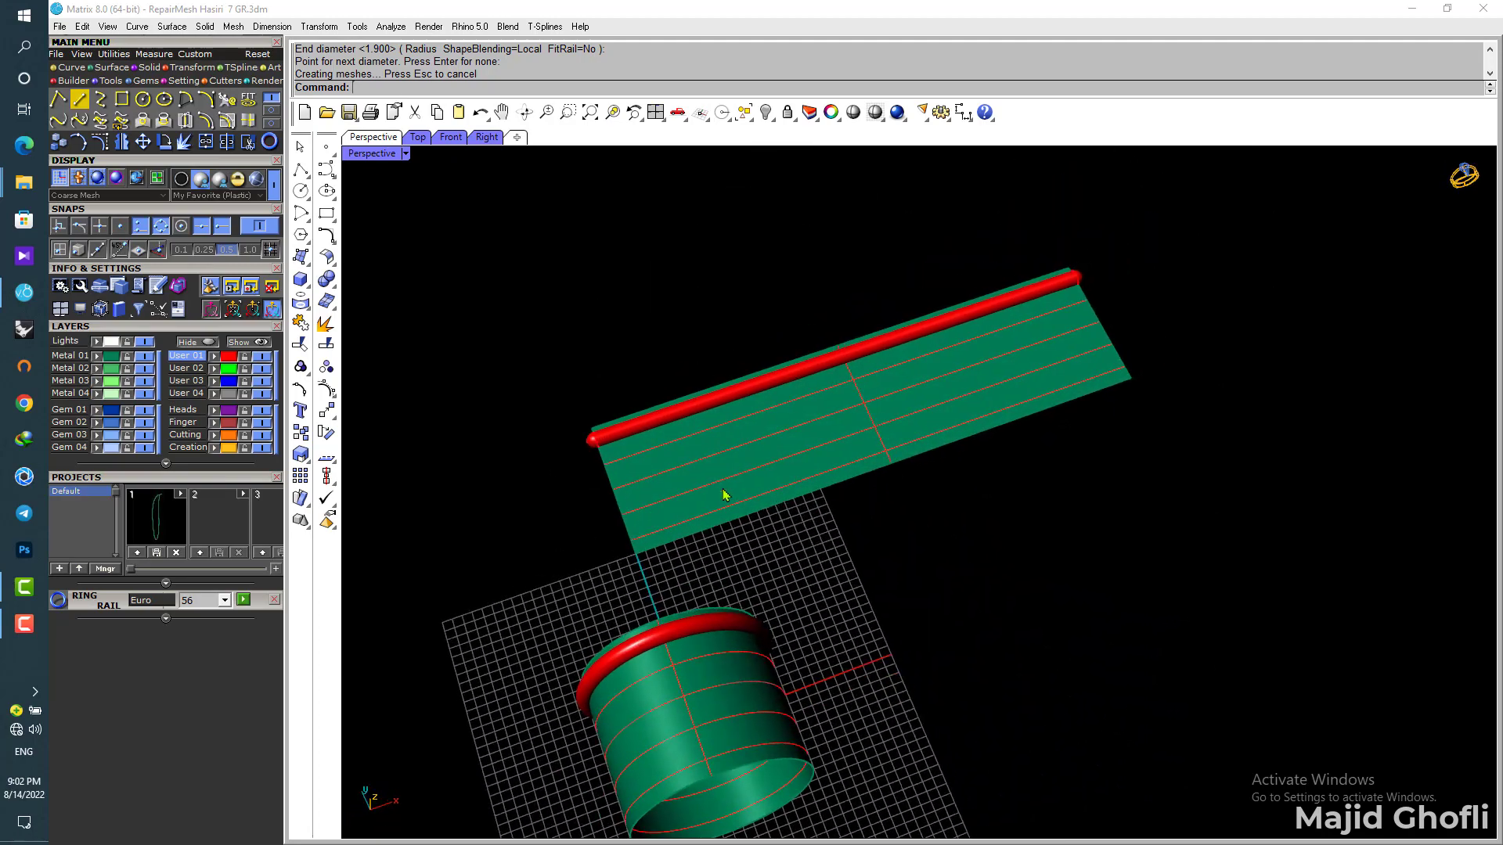
{"action": "right_click_drag", "start_coordinate": [543, 557], "coordinate": [653, 530]}
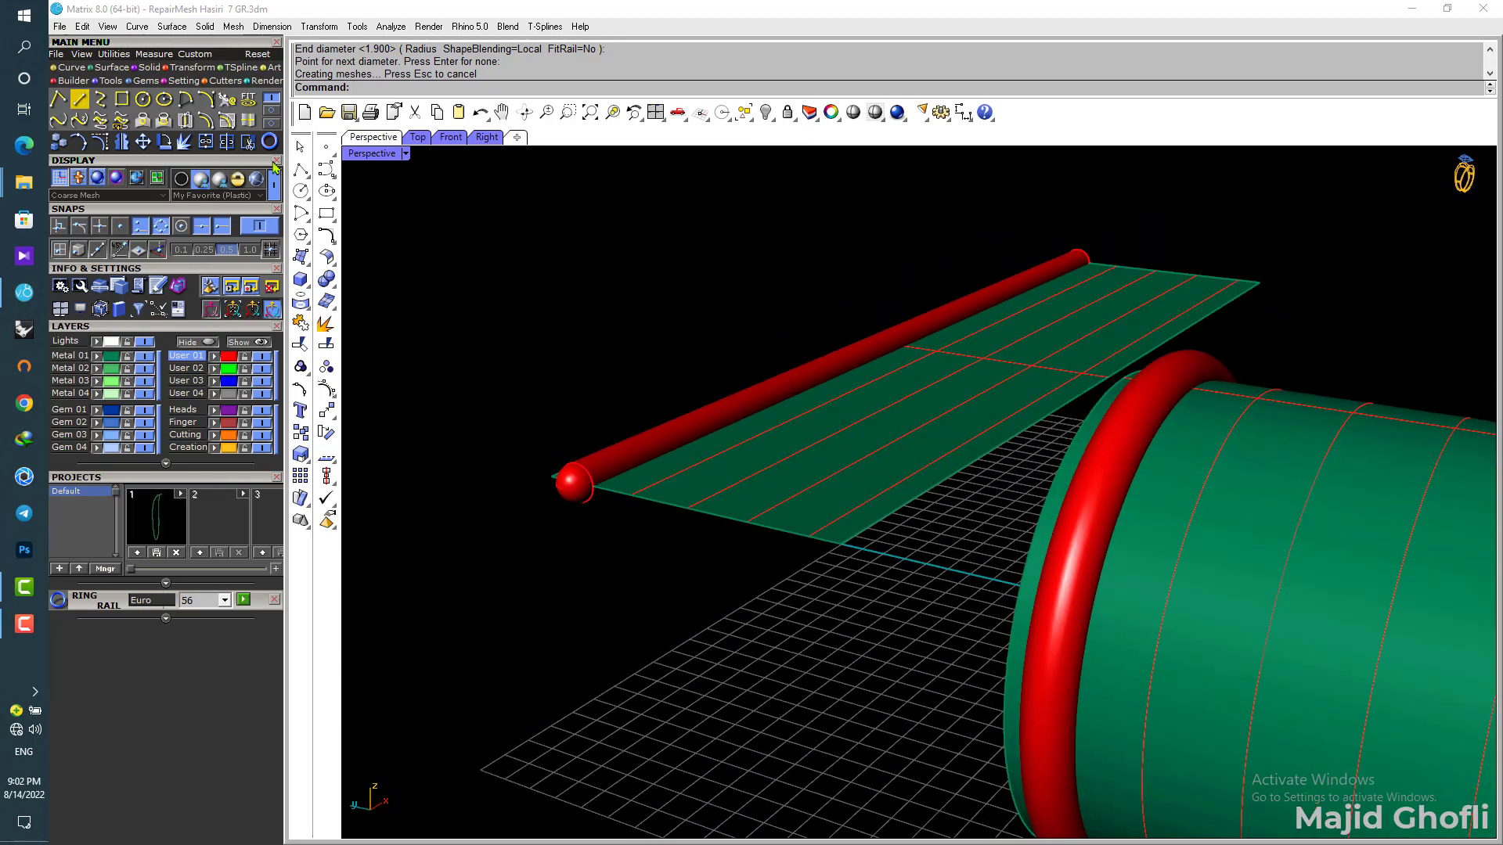
{"action": "left_click", "coordinate": [271, 111]}
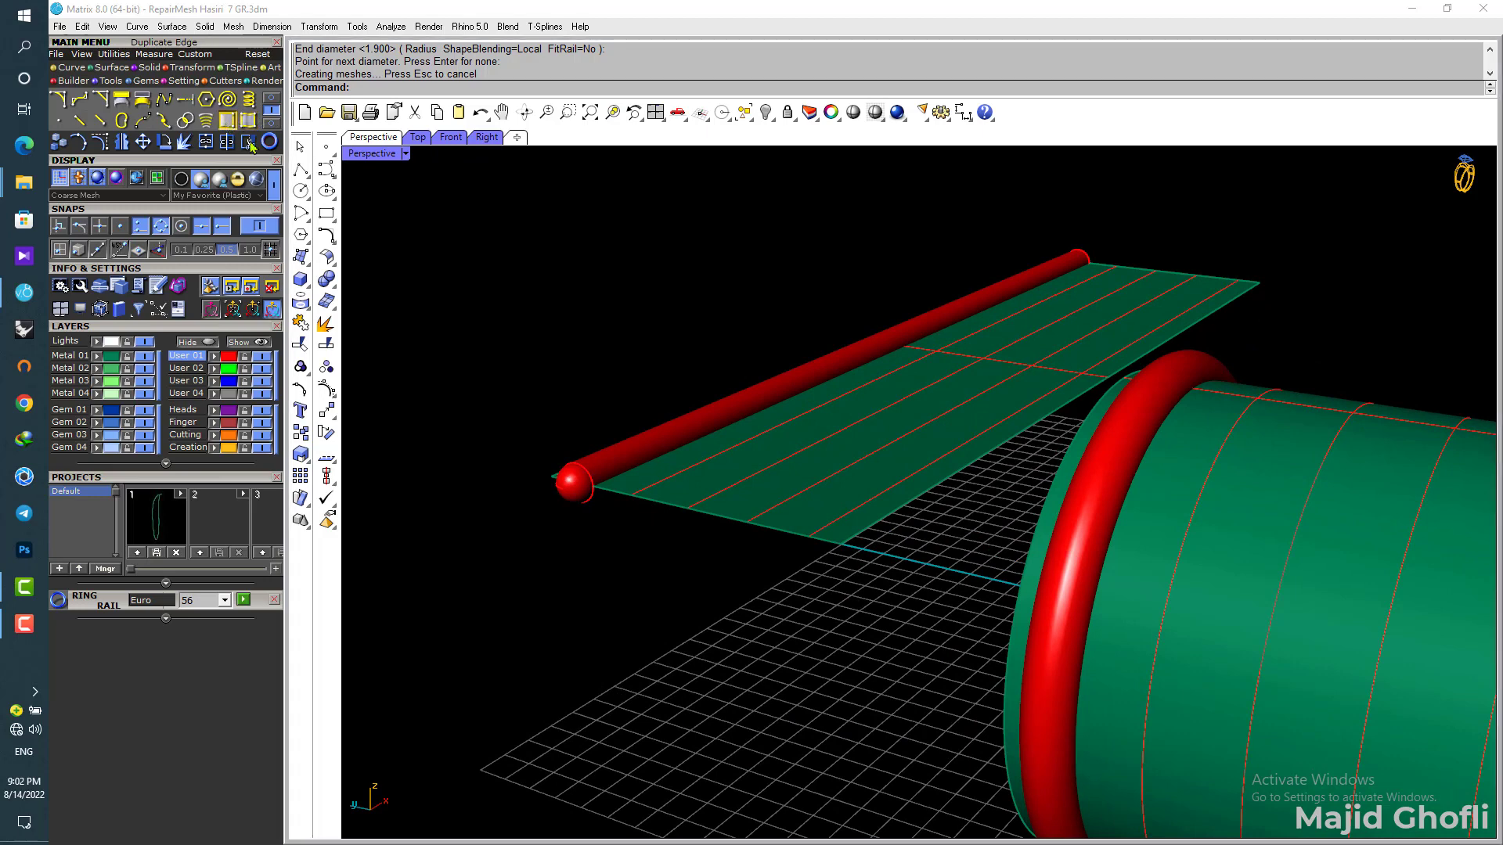
{"action": "left_click", "coordinate": [640, 498]}
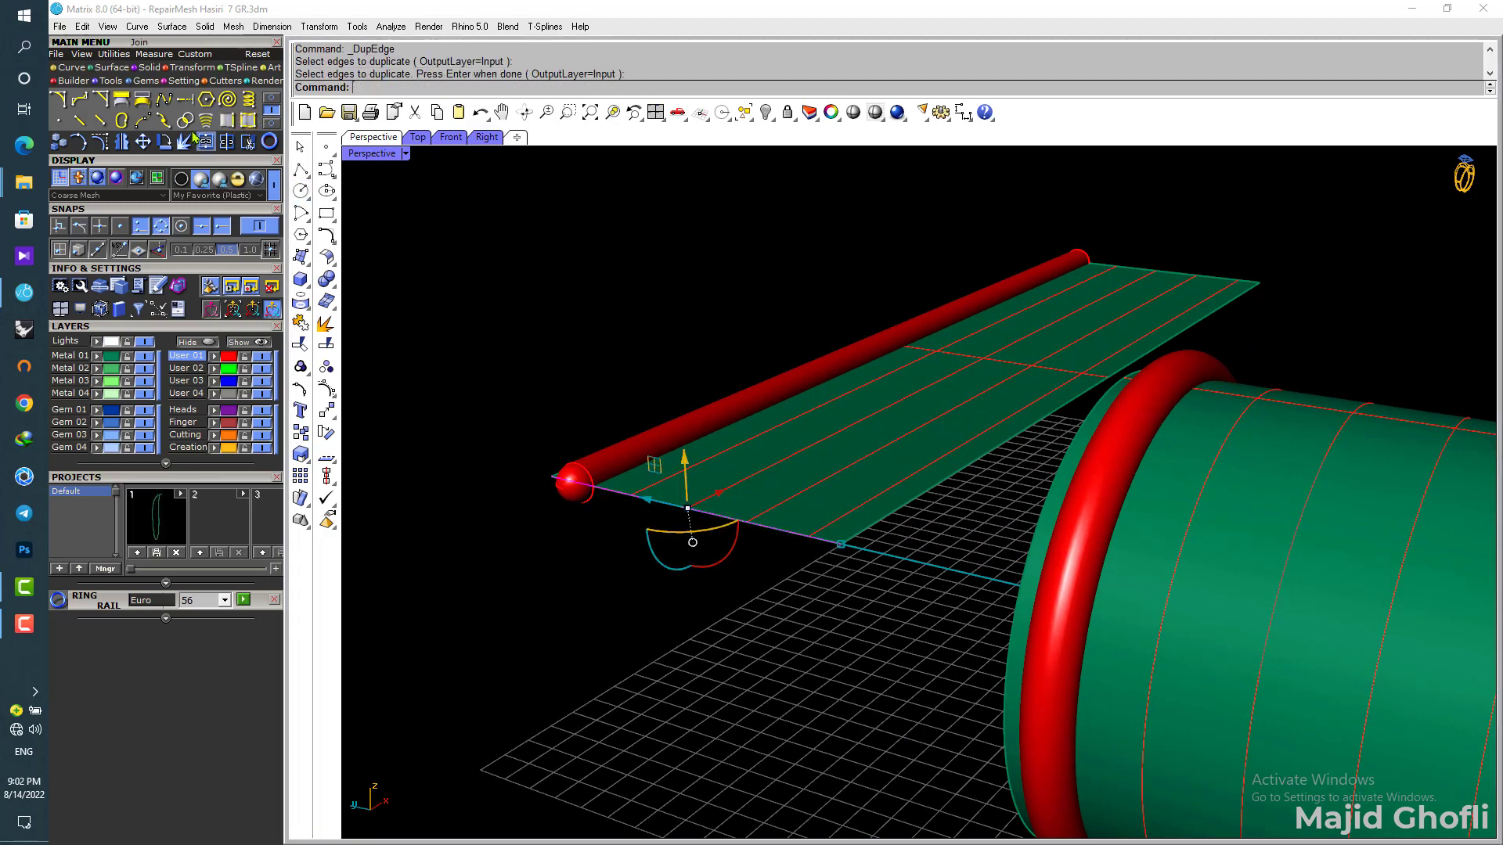
Step: Extrude the duplicated short edge straight to both sides of the strip as an upright cutting surface
{"action": "left_click", "coordinate": [104, 71]}
{"action": "left_click", "coordinate": [185, 120]}
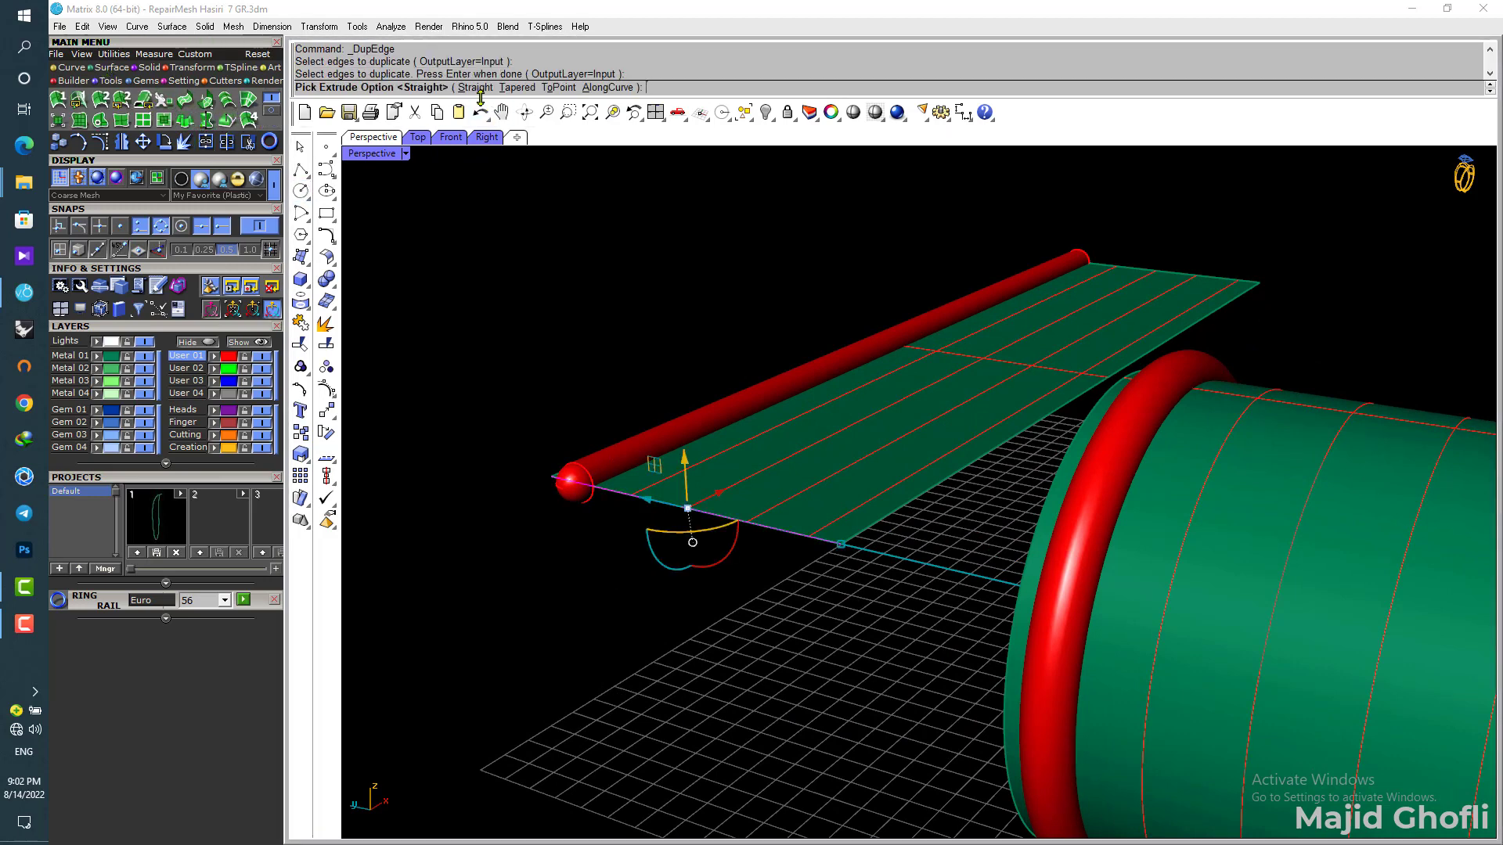
{"action": "left_click", "coordinate": [474, 88]}
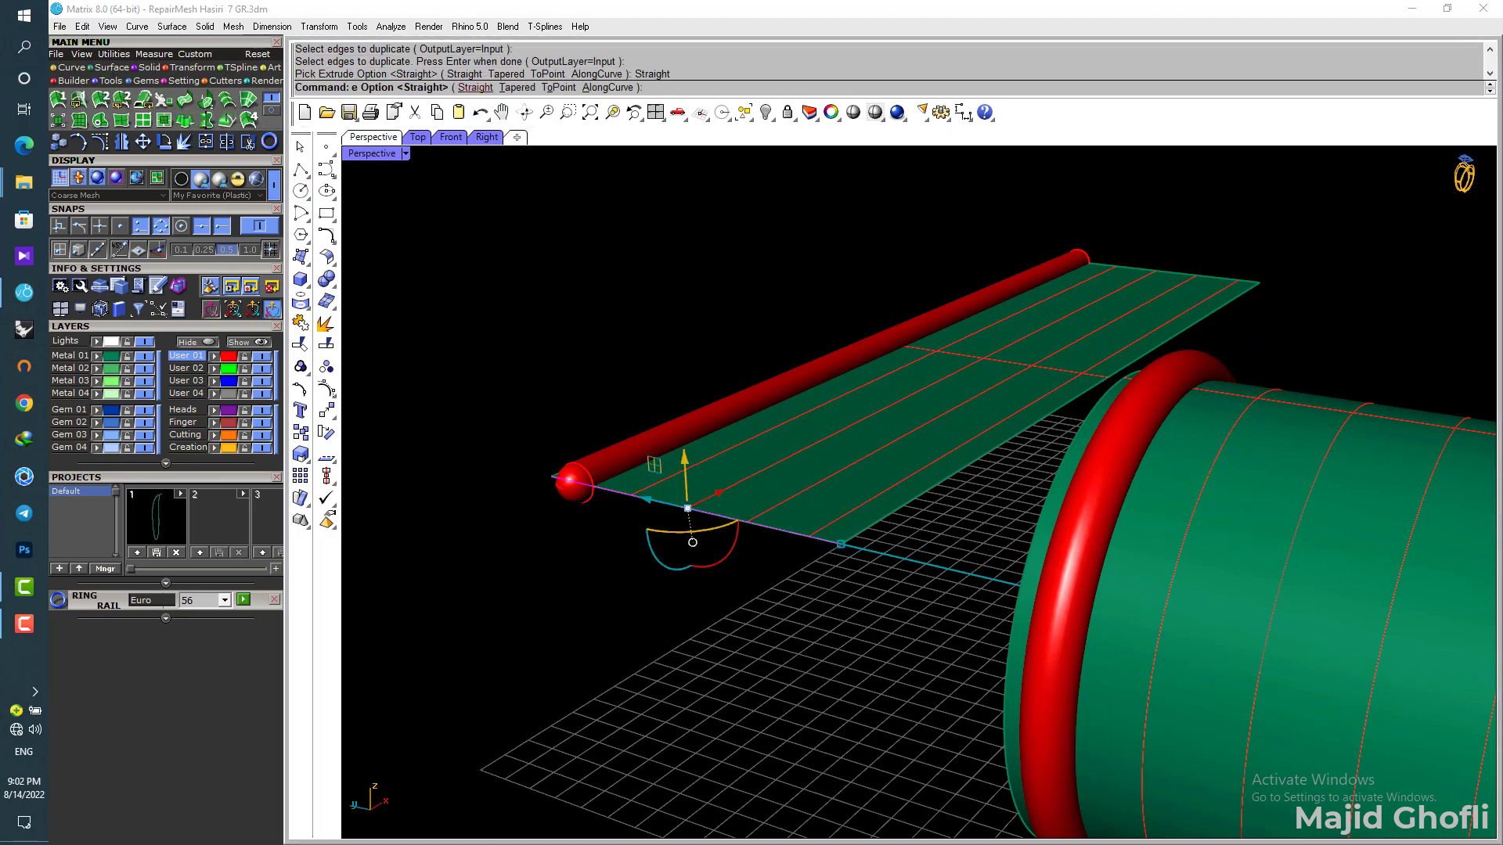
{"action": "left_click", "coordinate": [496, 470]}
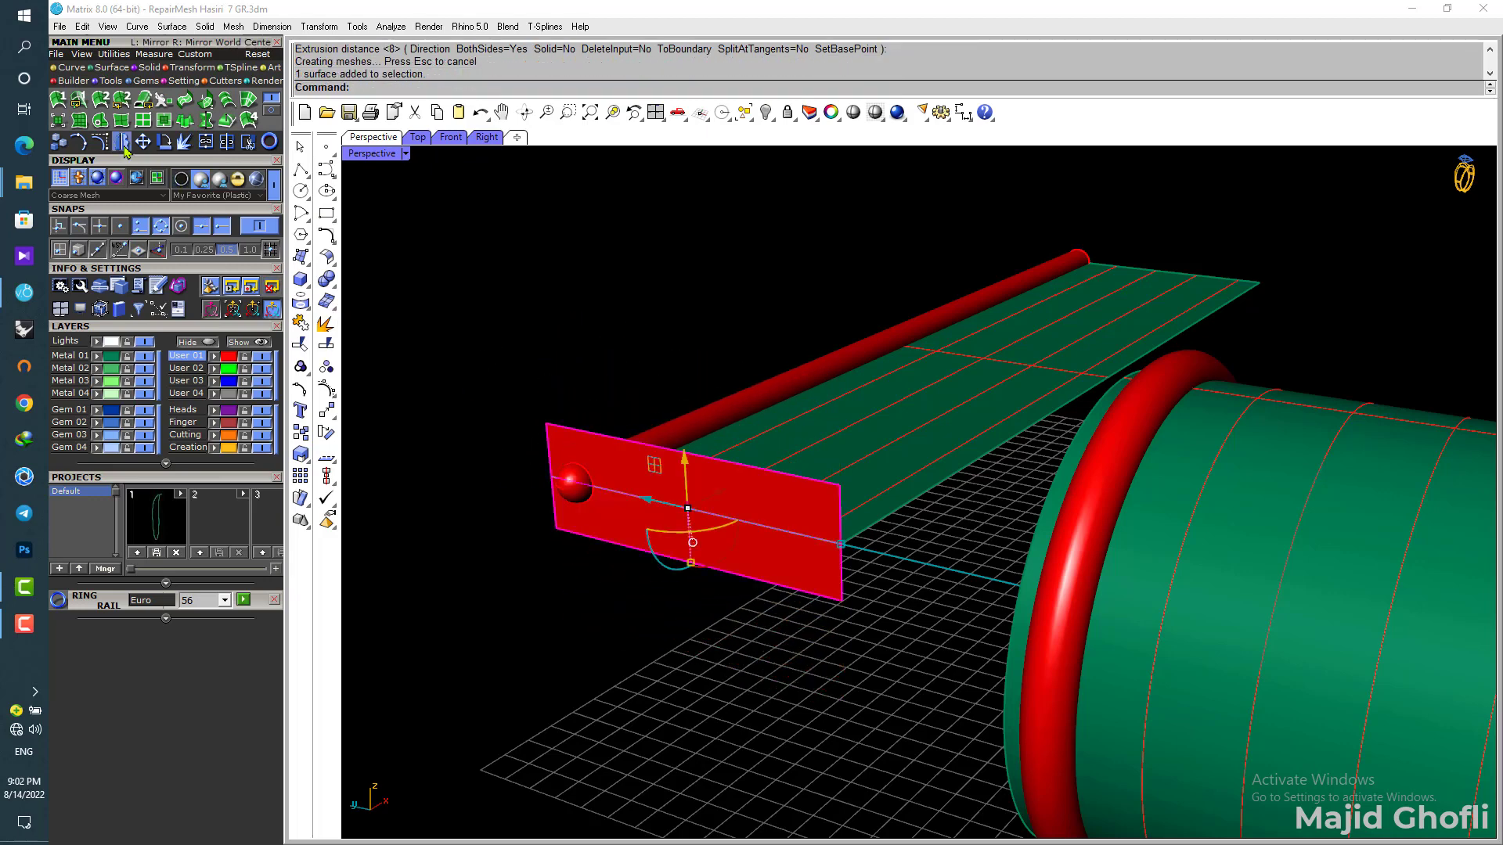
Step: Mirror a copy of the cutting surface to the strip's opposite short end about the crosswise centreline
{"action": "key", "text": "F6"}
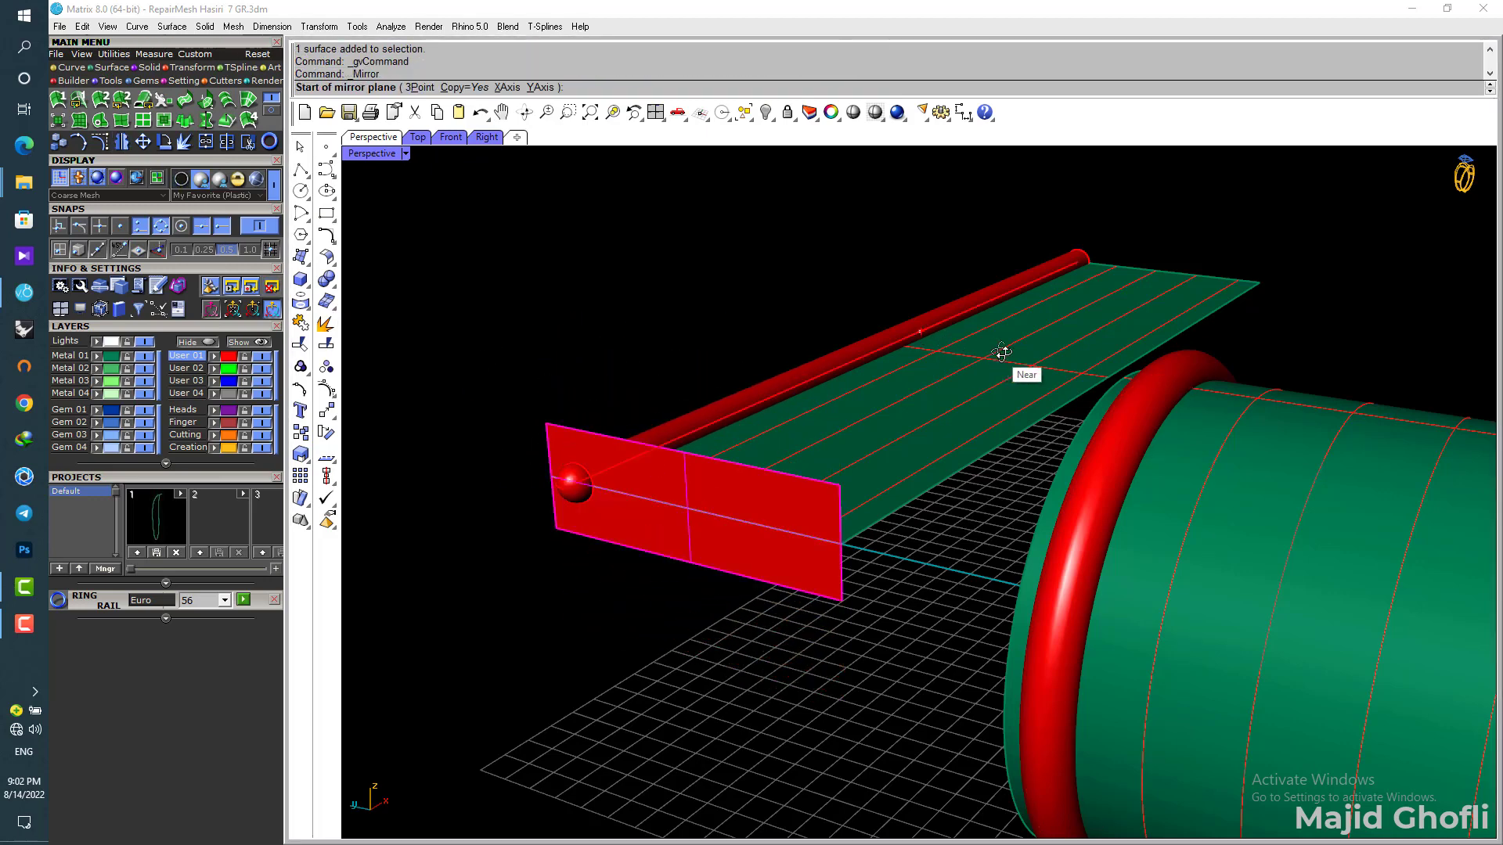
{"action": "right_click_drag", "start_coordinate": [1148, 342], "coordinate": [1014, 389]}
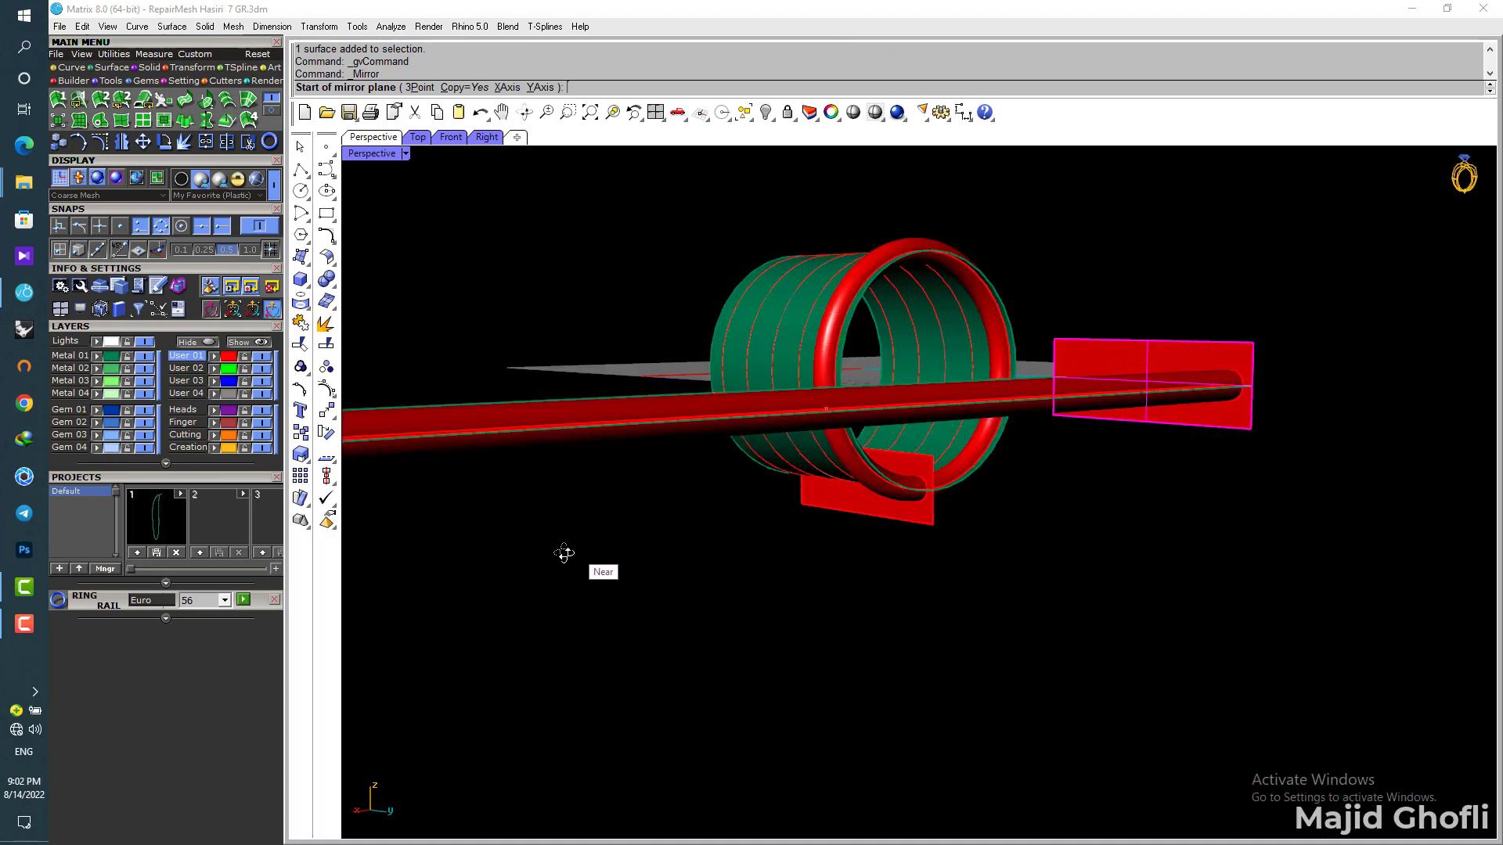
{"action": "right_click_drag", "start_coordinate": [459, 601], "coordinate": [492, 601]}
{"action": "right_click_drag", "start_coordinate": [814, 313], "coordinate": [1255, 538]}
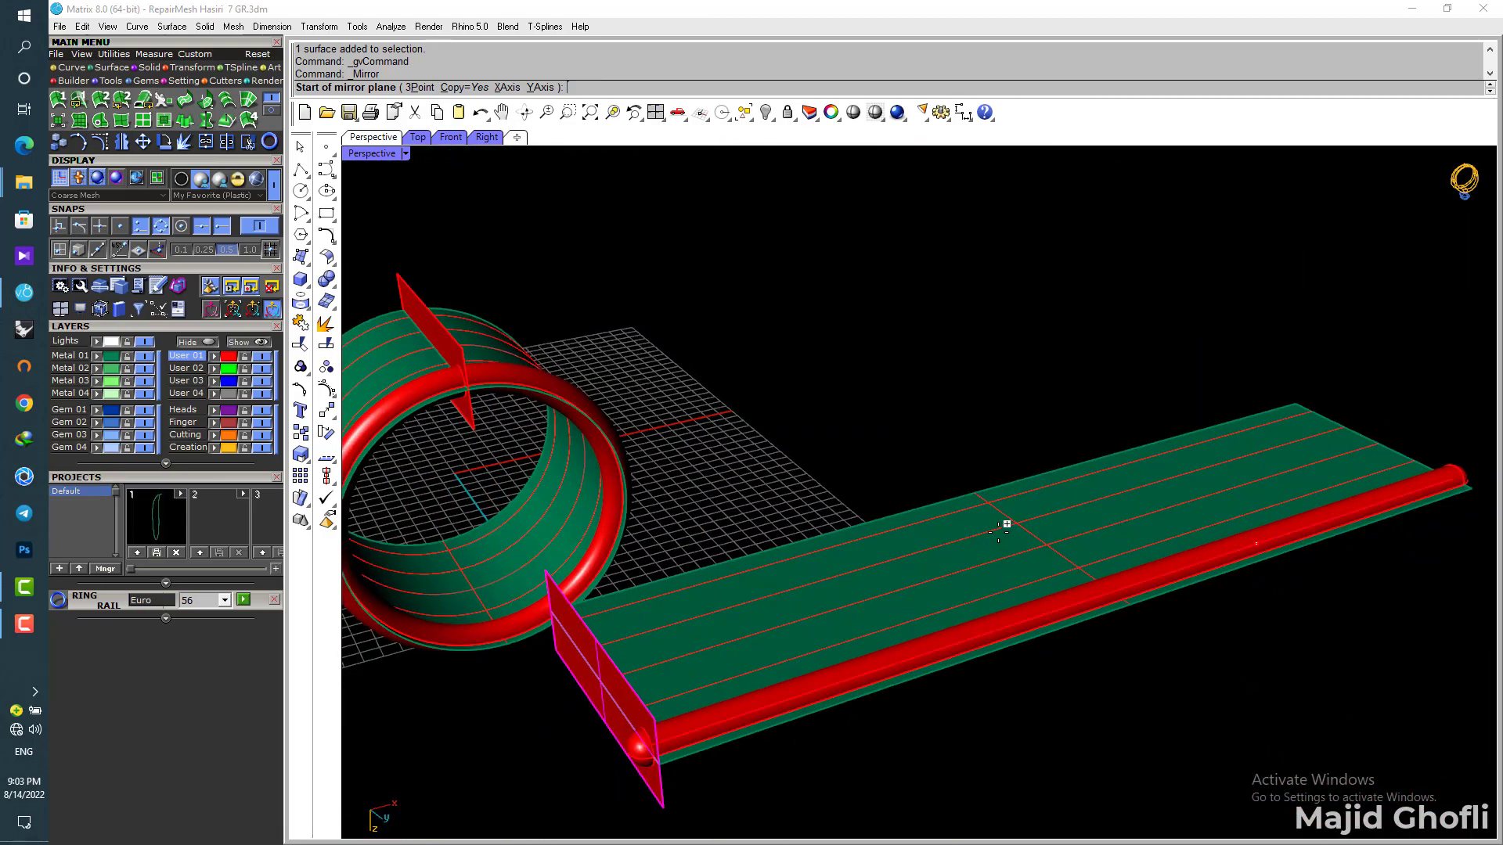
{"action": "left_click", "coordinate": [975, 480]}
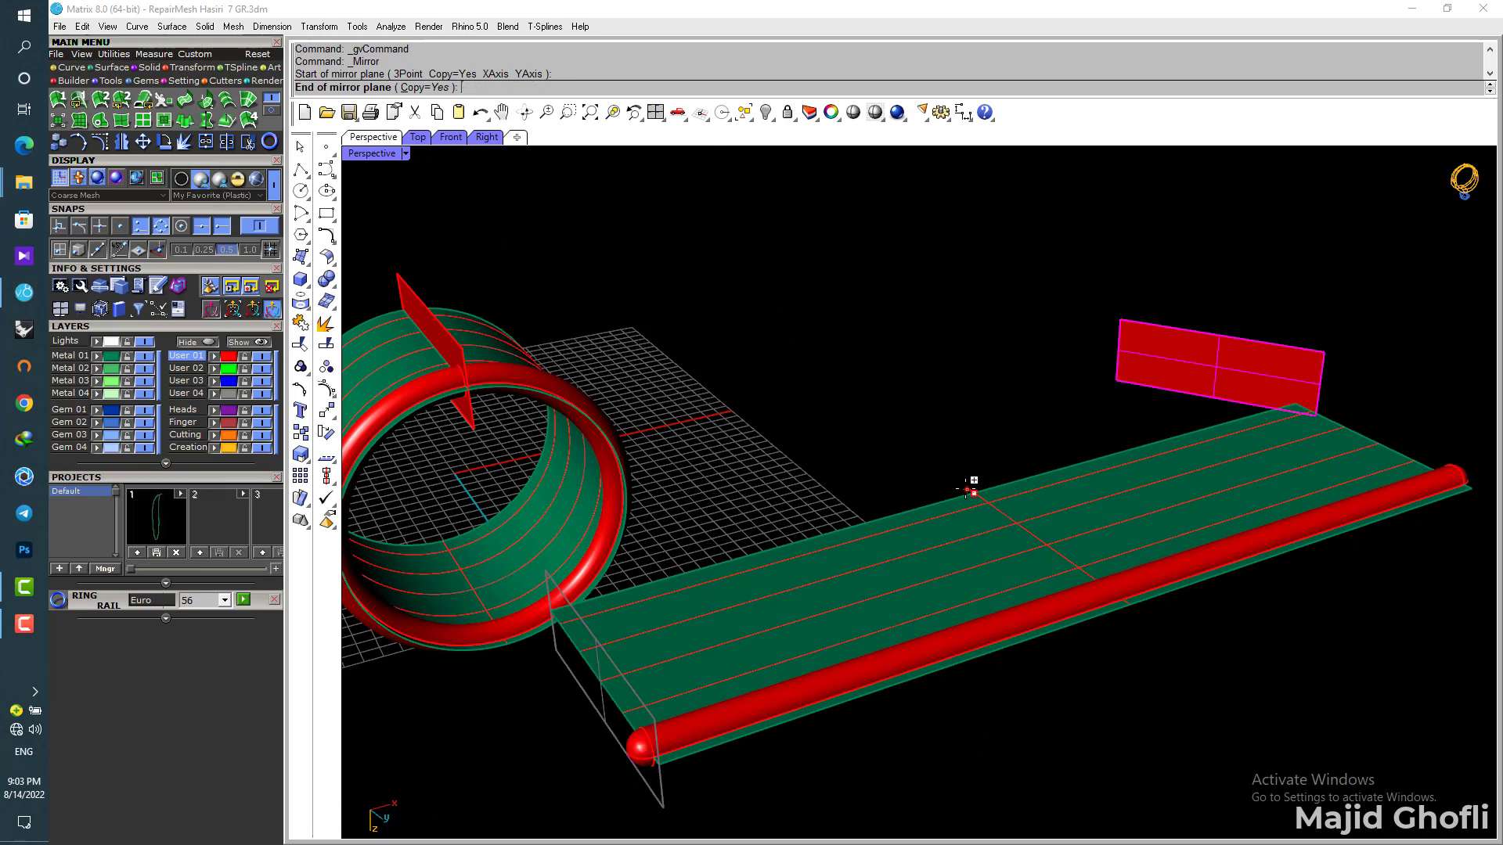
{"action": "left_click", "coordinate": [949, 361]}
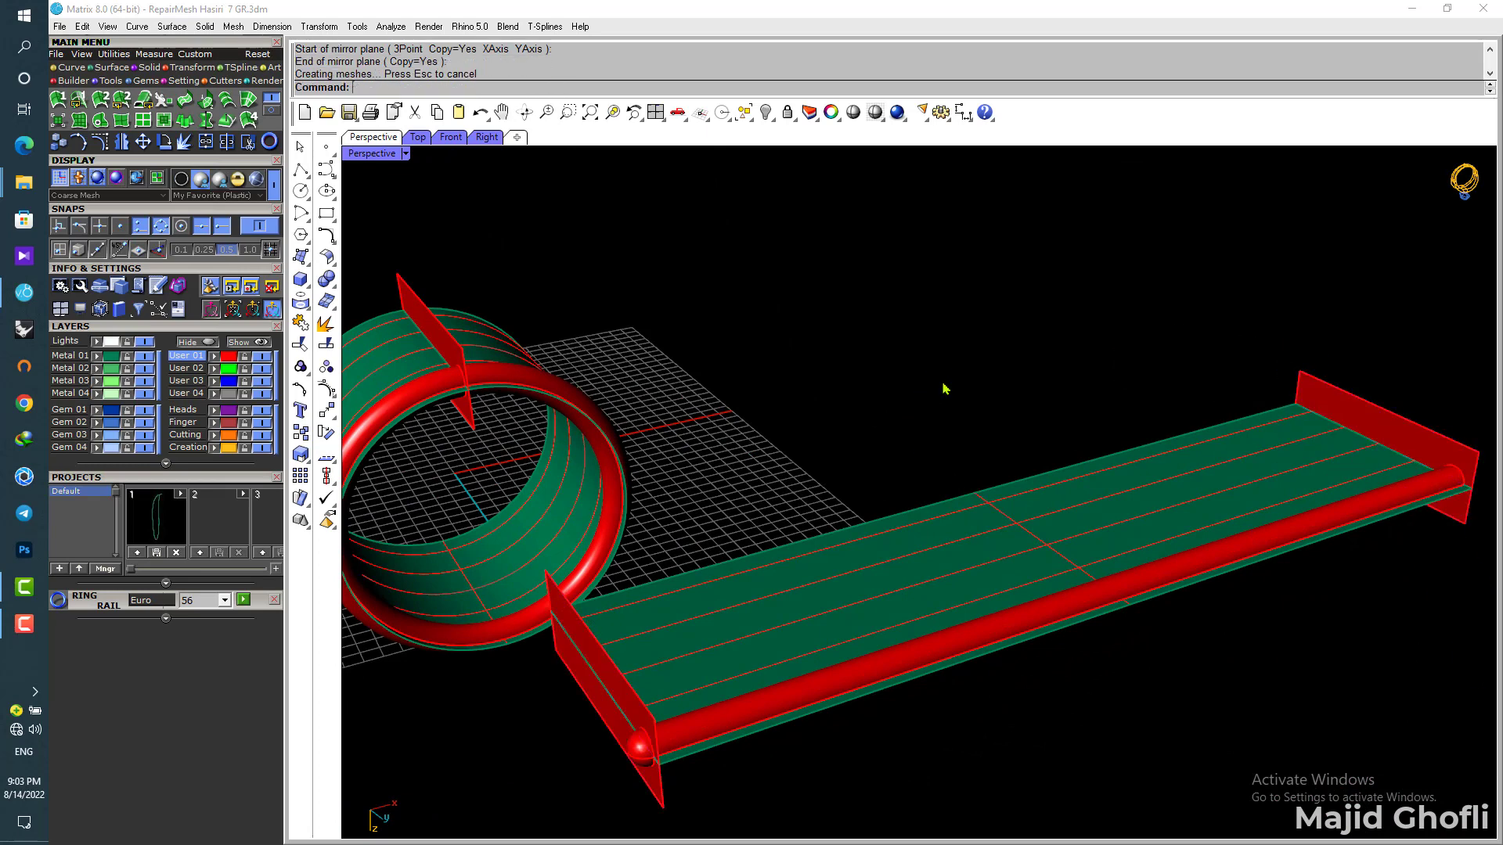
Step: Boolean split the lengthwise pipe with the two upright surfaces at the strip's ends
{"action": "left_click", "coordinate": [334, 287]}
{"action": "left_click", "coordinate": [416, 288]}
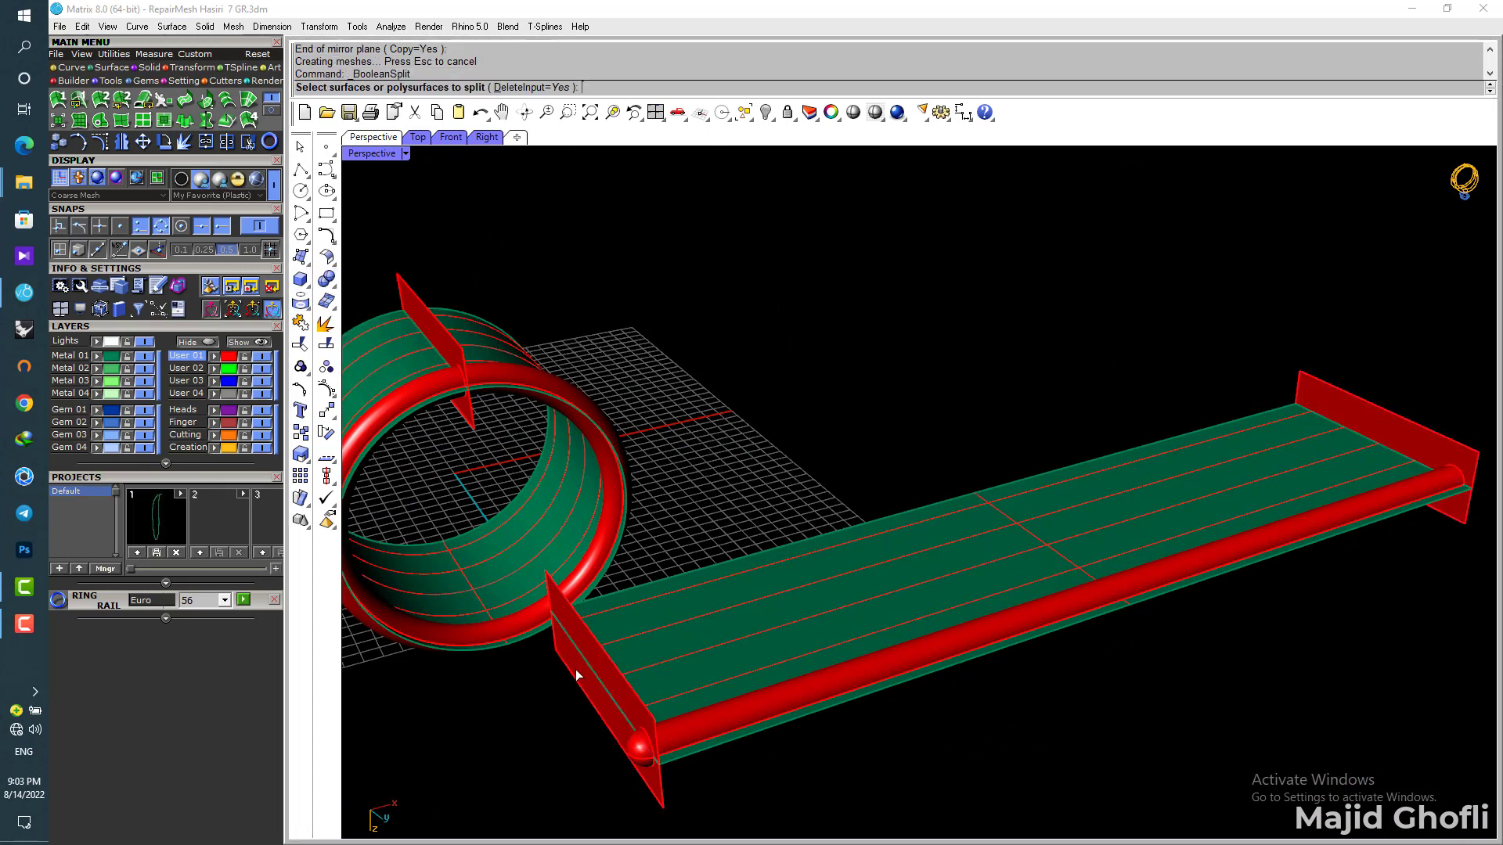
{"action": "left_click", "coordinate": [696, 718]}
{"action": "key", "text": "Return"}
{"action": "left_click", "coordinate": [590, 691]}
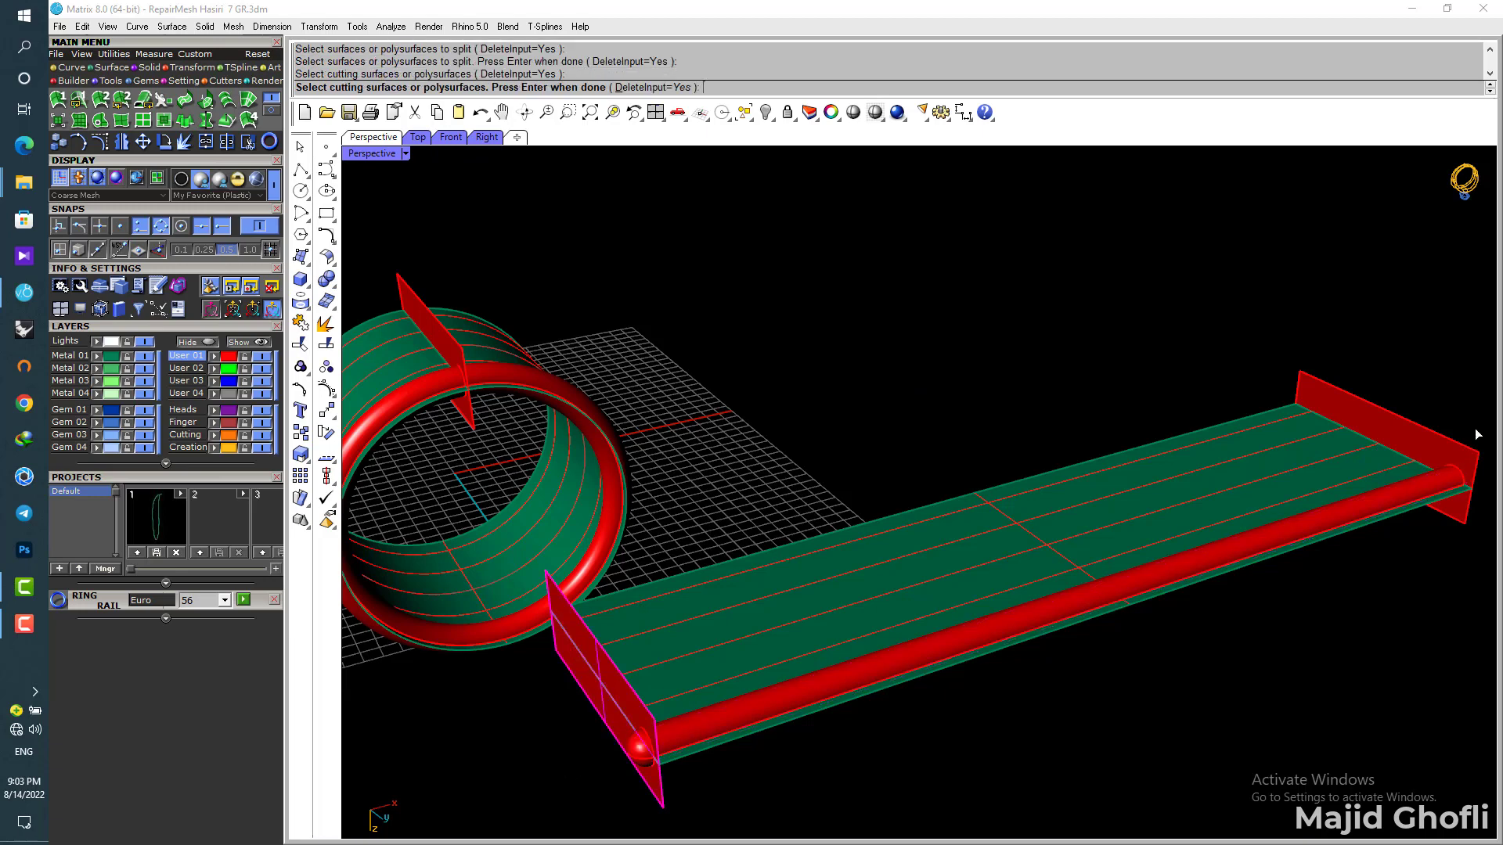
{"action": "left_click", "coordinate": [1413, 421]}
{"action": "key", "text": "Return"}
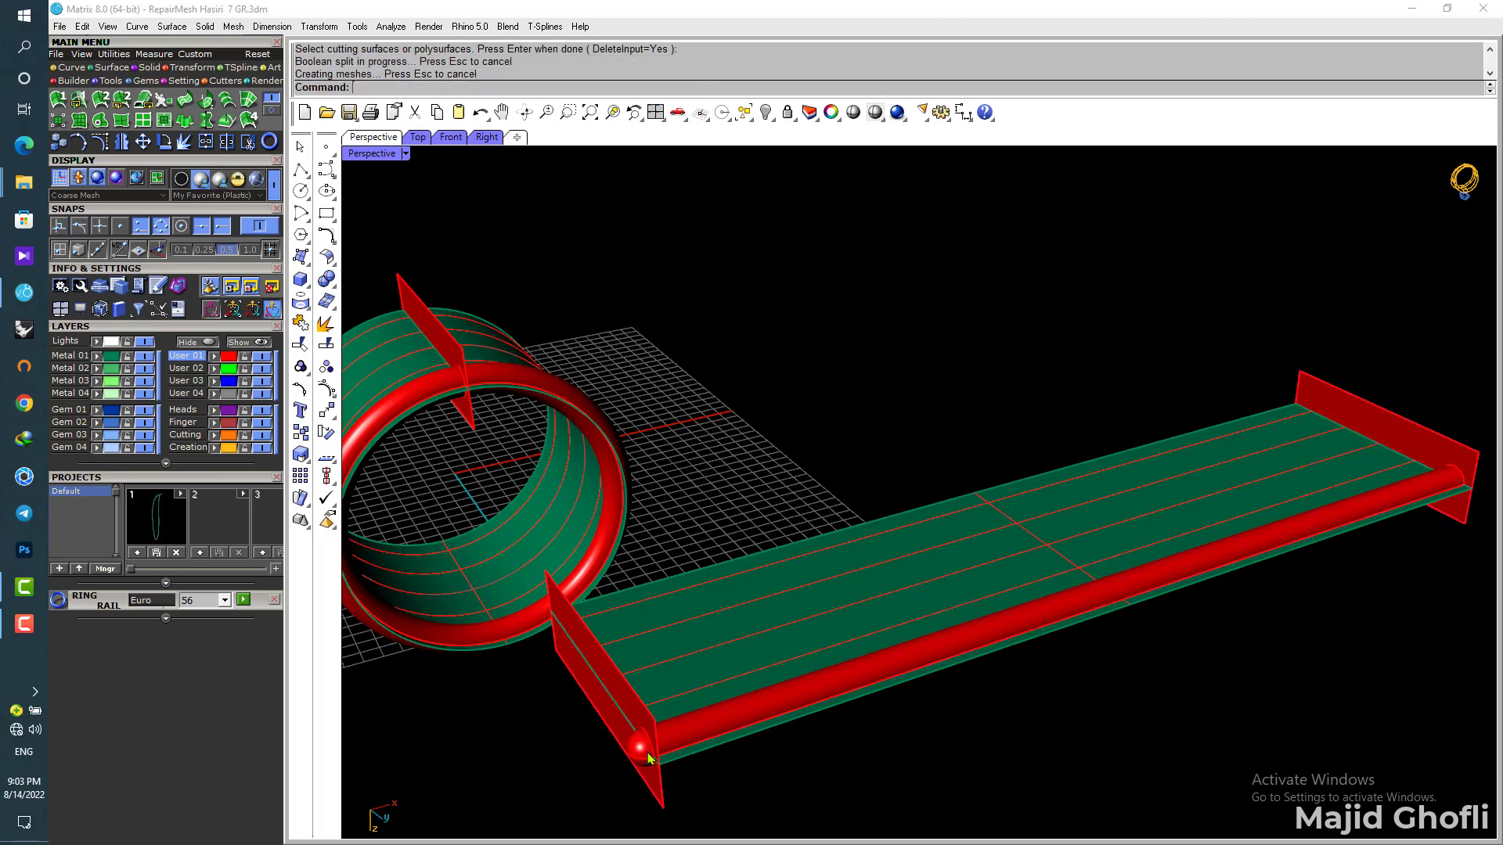
Step: Delete the pipe's two cut-off rounded ends and both upright cutting surfaces
{"action": "left_click", "coordinate": [647, 756]}
{"action": "key", "text": "Delete"}
{"action": "left_click", "coordinate": [1413, 436]}
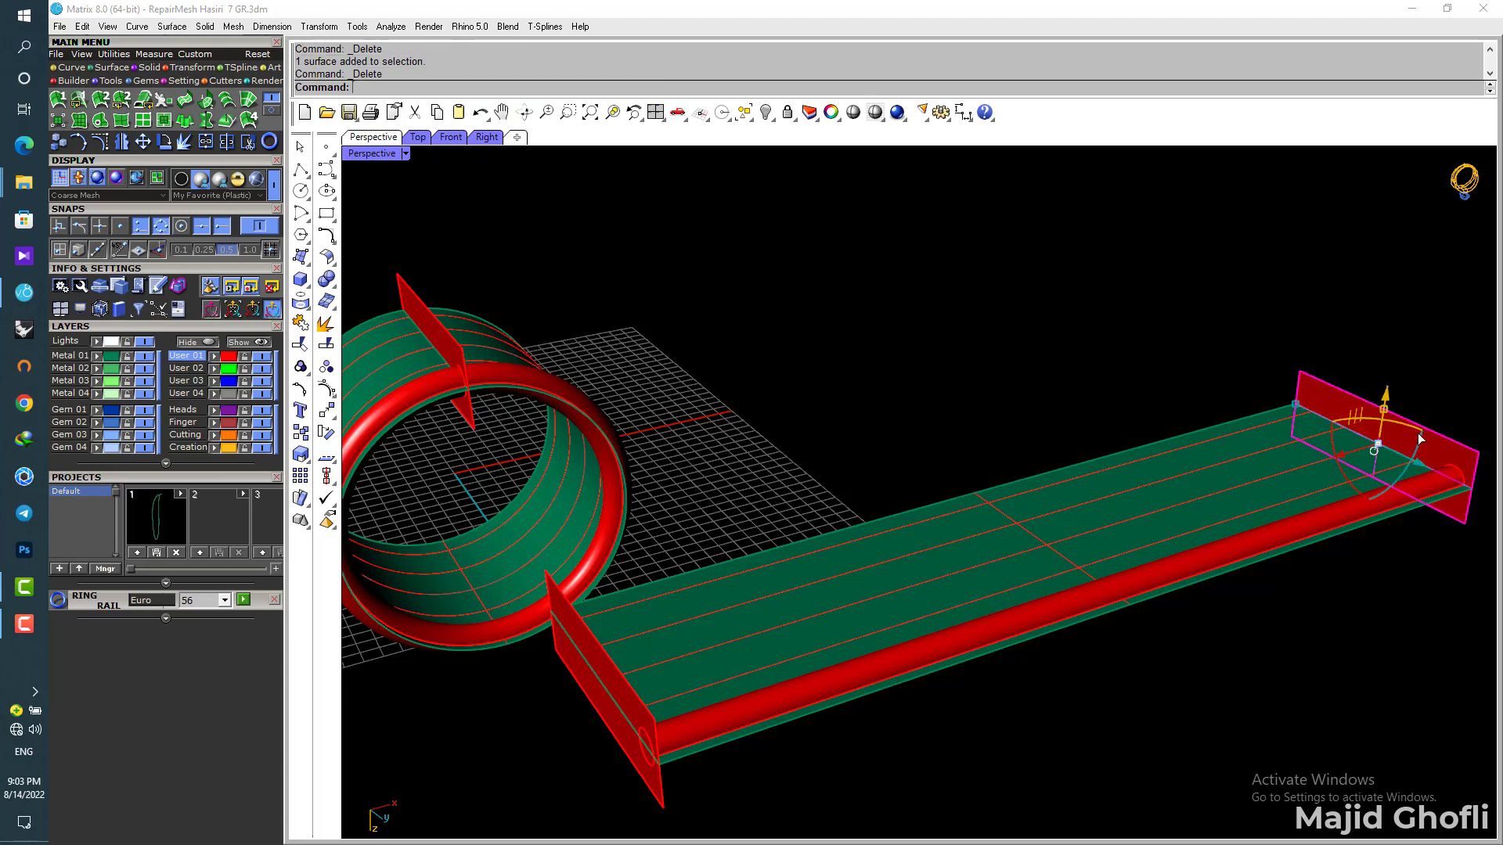
{"action": "key", "text": "Delete"}
{"action": "left_click", "coordinate": [1465, 472]}
{"action": "key", "text": "Delete"}
{"action": "left_click", "coordinate": [575, 688]}
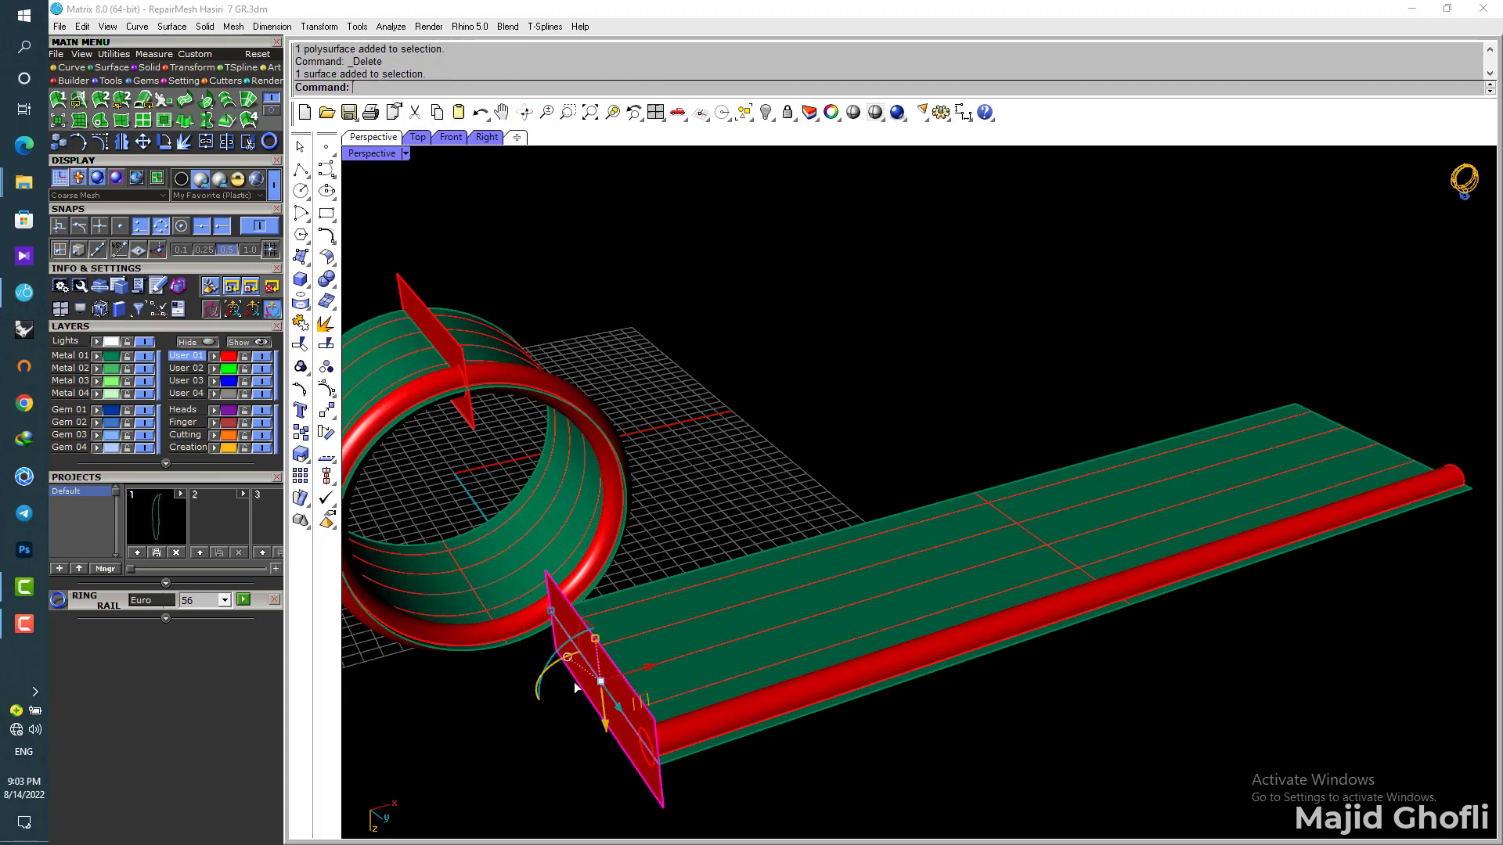
{"action": "key", "text": "Delete"}
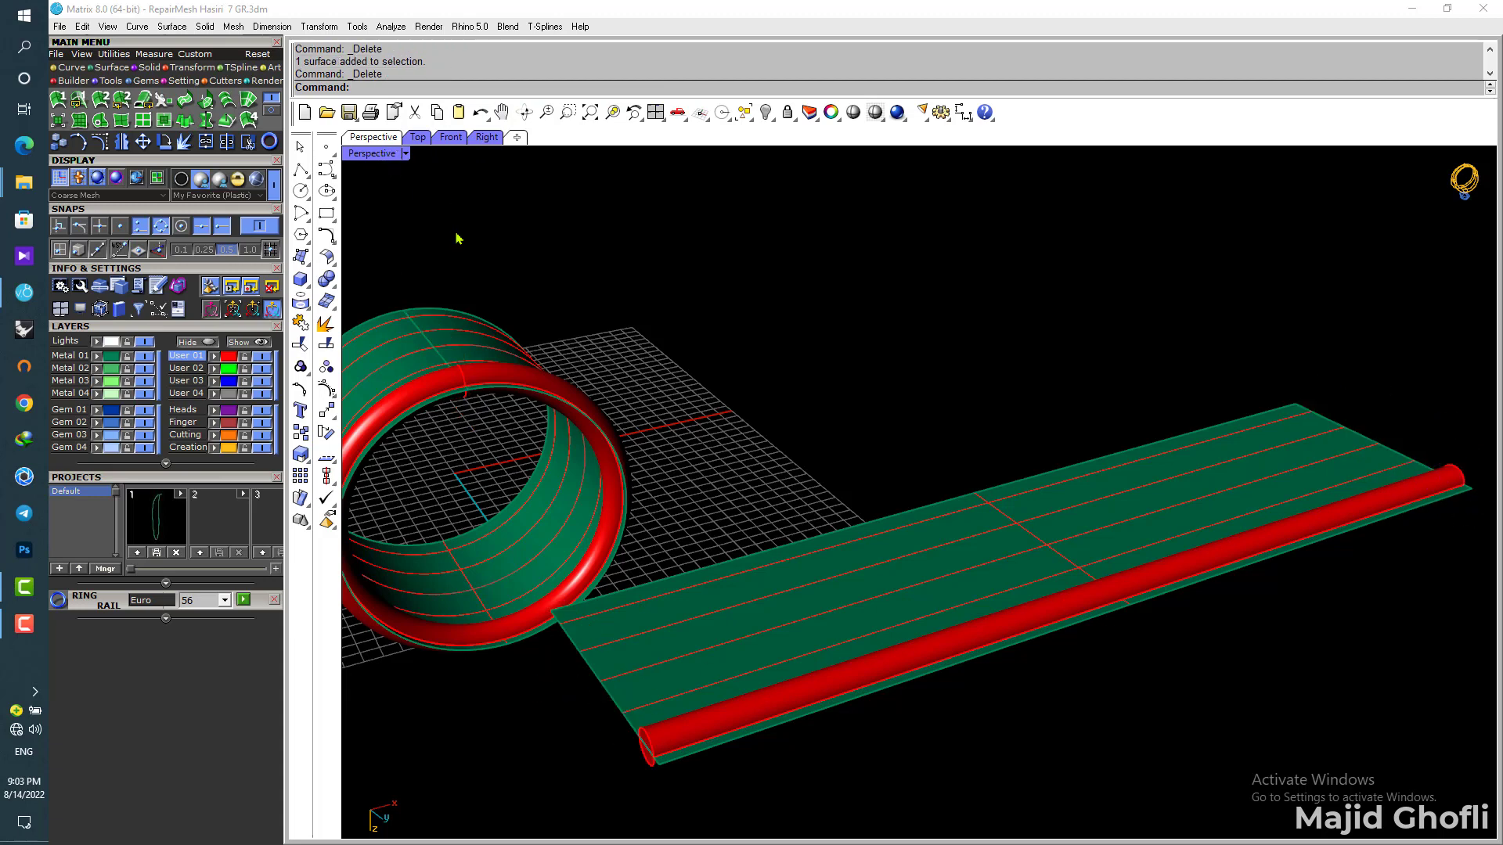
Step: Create a flat-capped pipe of diameter 1.9 along the crosswise centreline of the strip
{"action": "double_click", "coordinate": [369, 154]}
{"action": "double_click", "coordinate": [357, 153]}
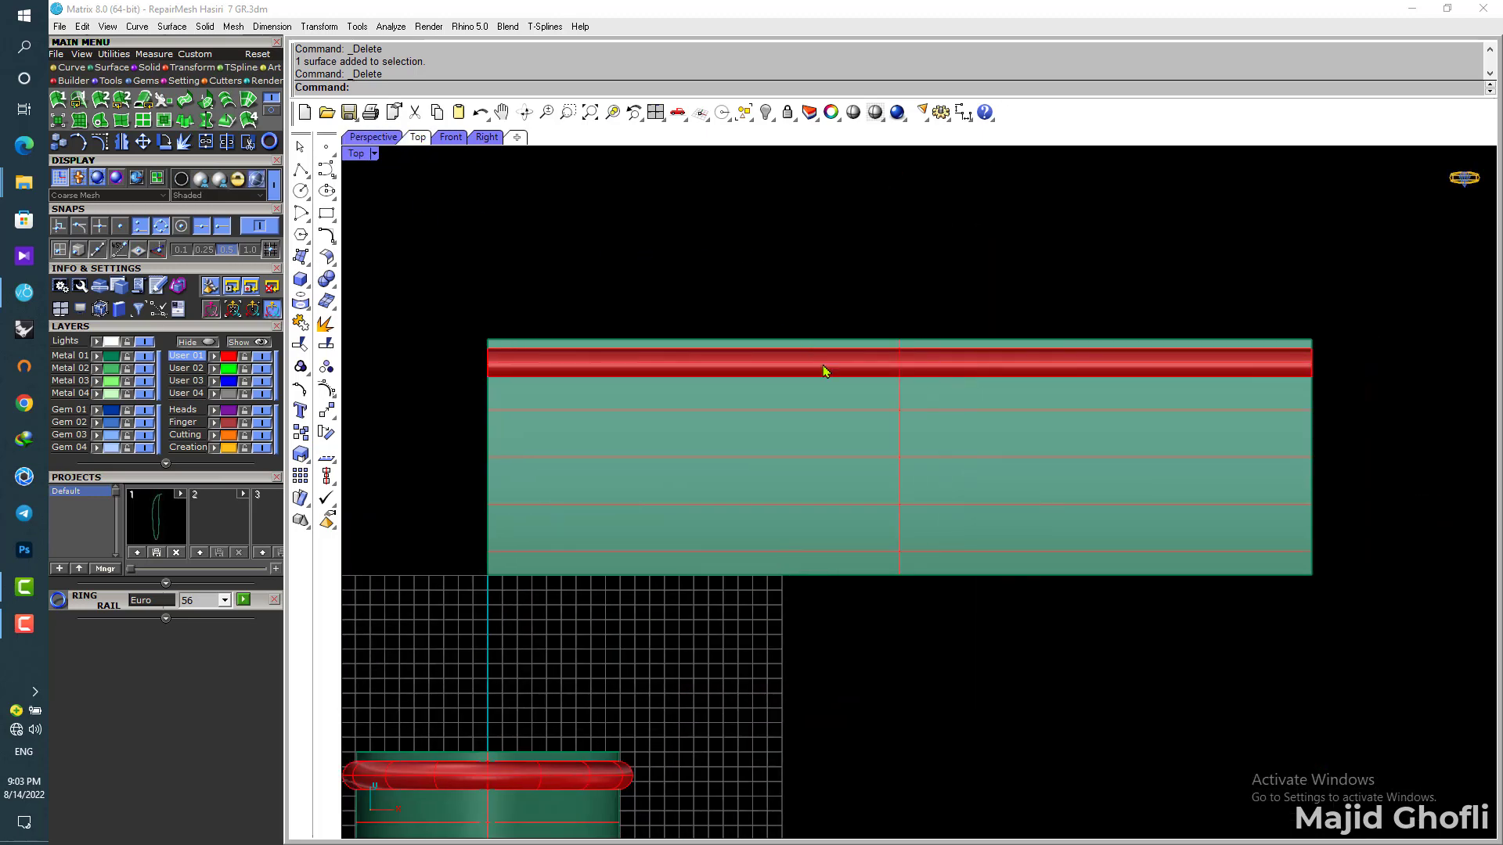
{"action": "left_click", "coordinate": [900, 392]}
{"action": "left_click", "coordinate": [327, 282]}
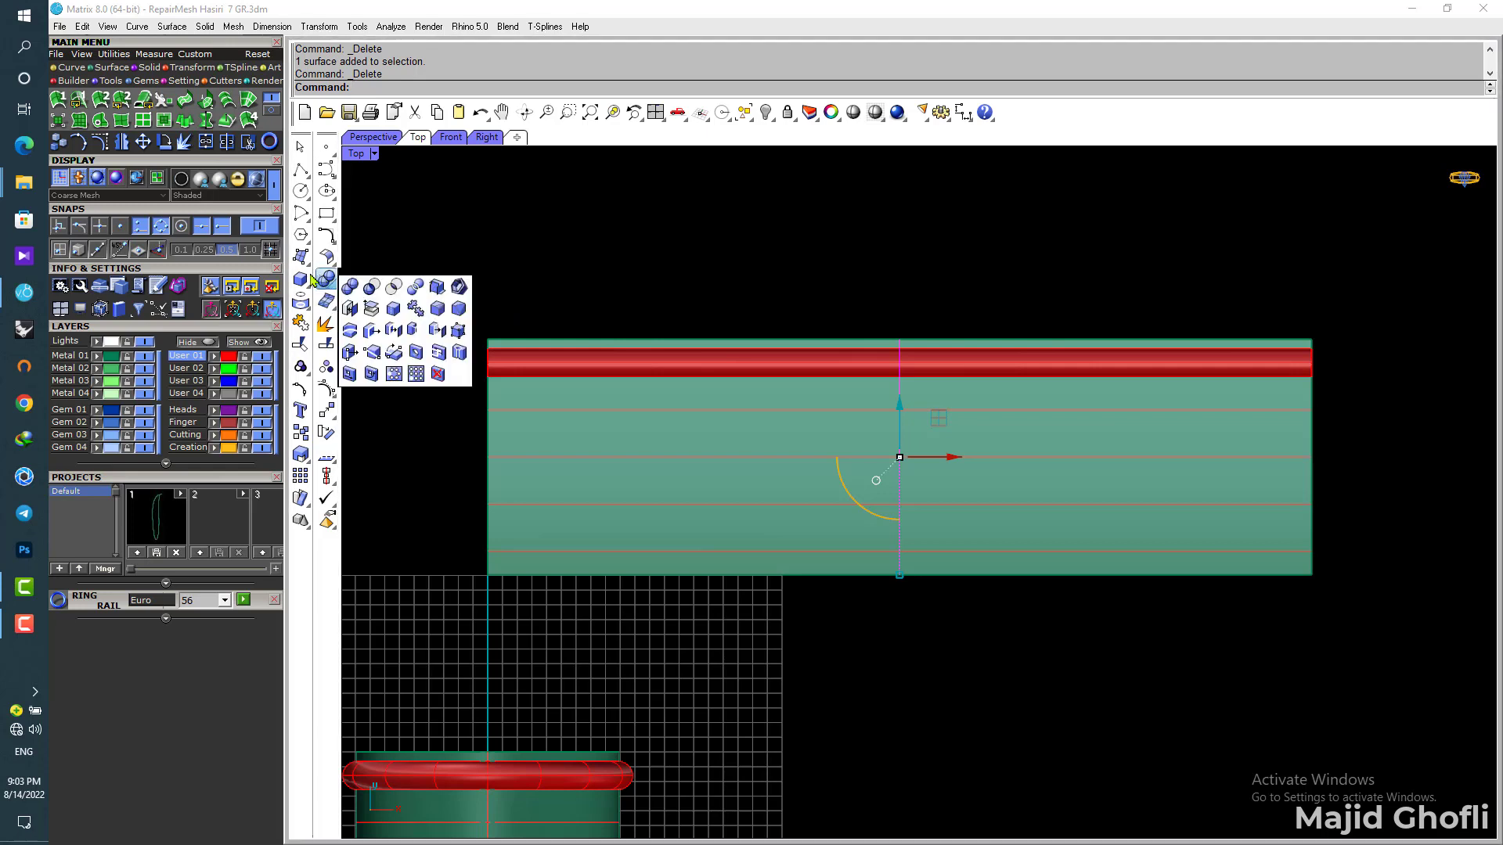
{"action": "left_click", "coordinate": [300, 281]}
{"action": "left_click", "coordinate": [301, 282]}
{"action": "left_click", "coordinate": [738, 292]}
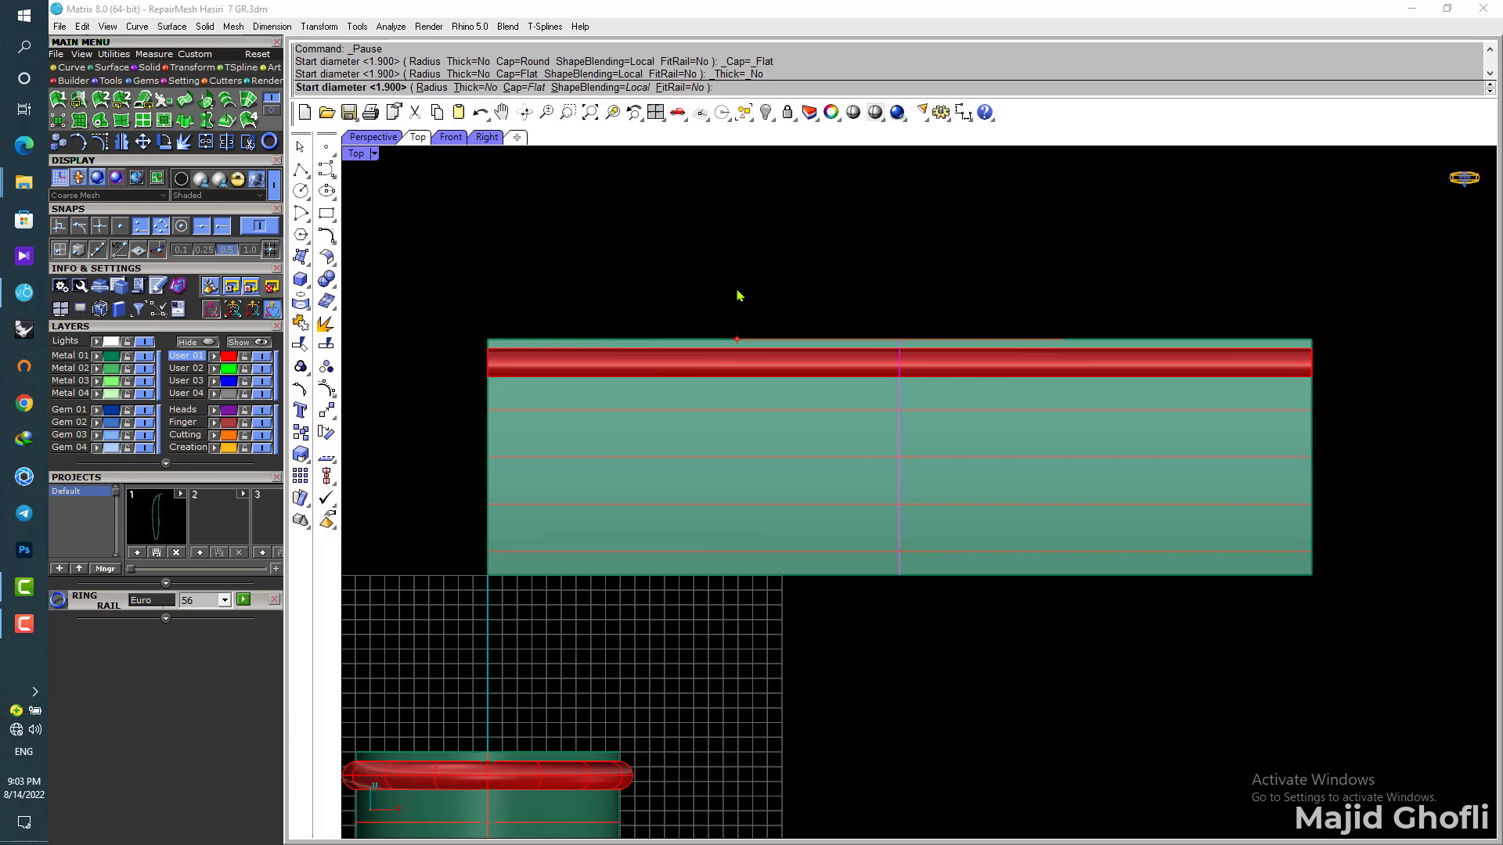
{"action": "key", "text": "Return"}
{"action": "key", "text": "Return"}
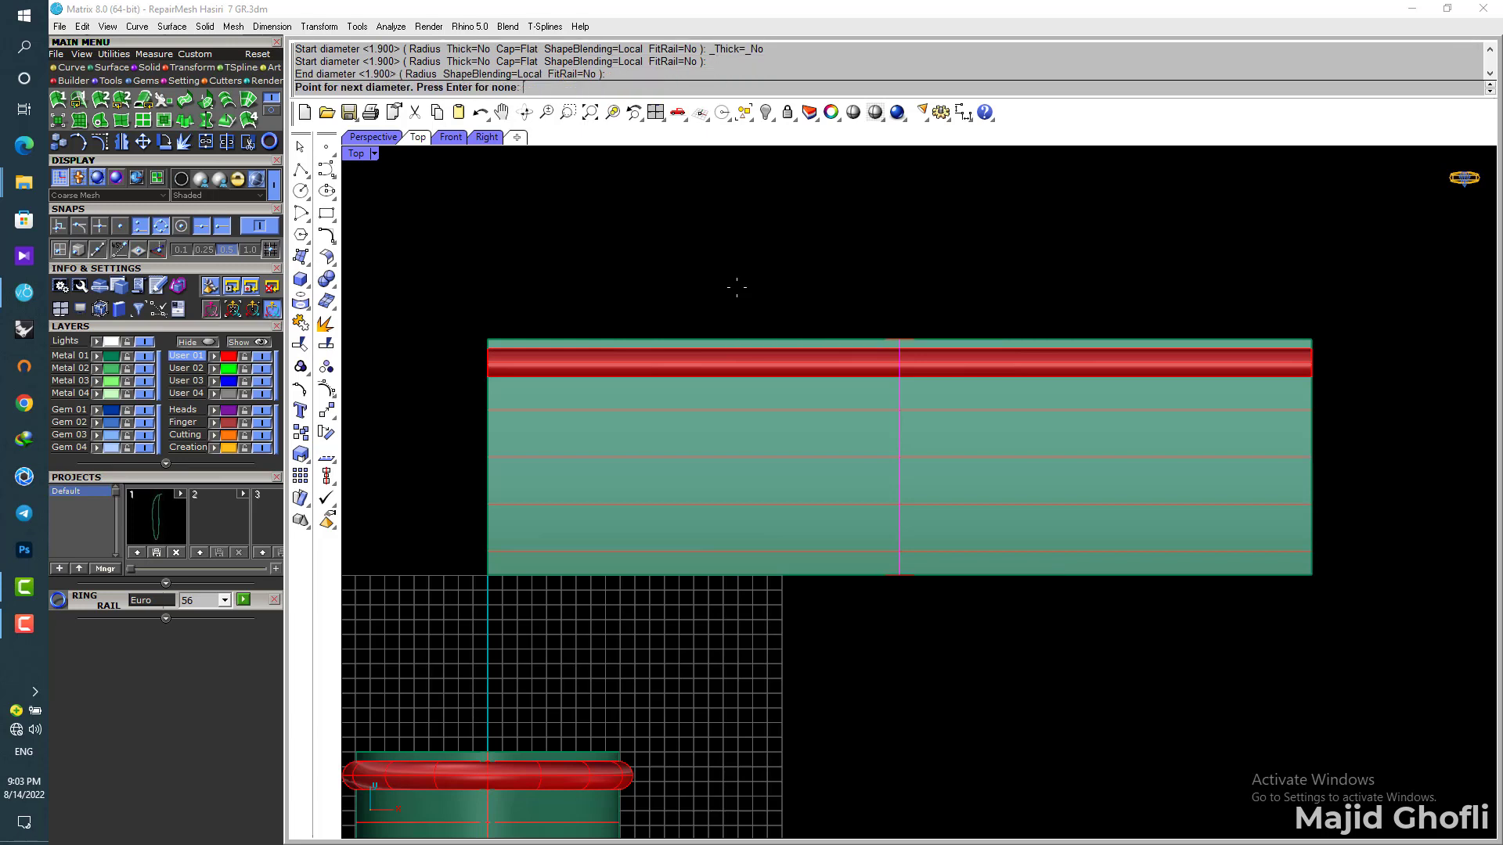
{"action": "key", "text": "Return"}
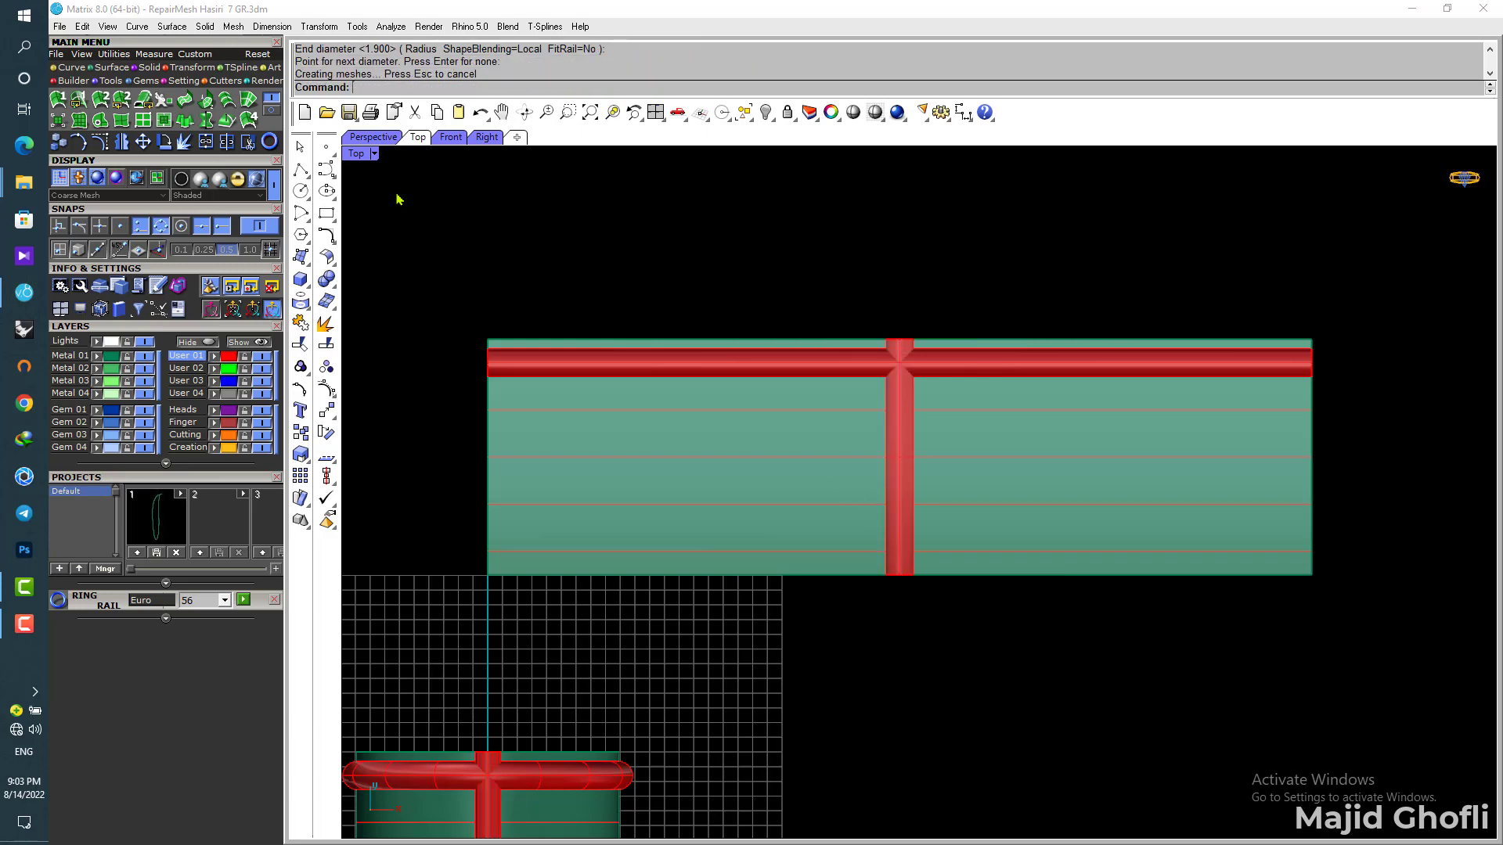
{"action": "double_click", "coordinate": [356, 154]}
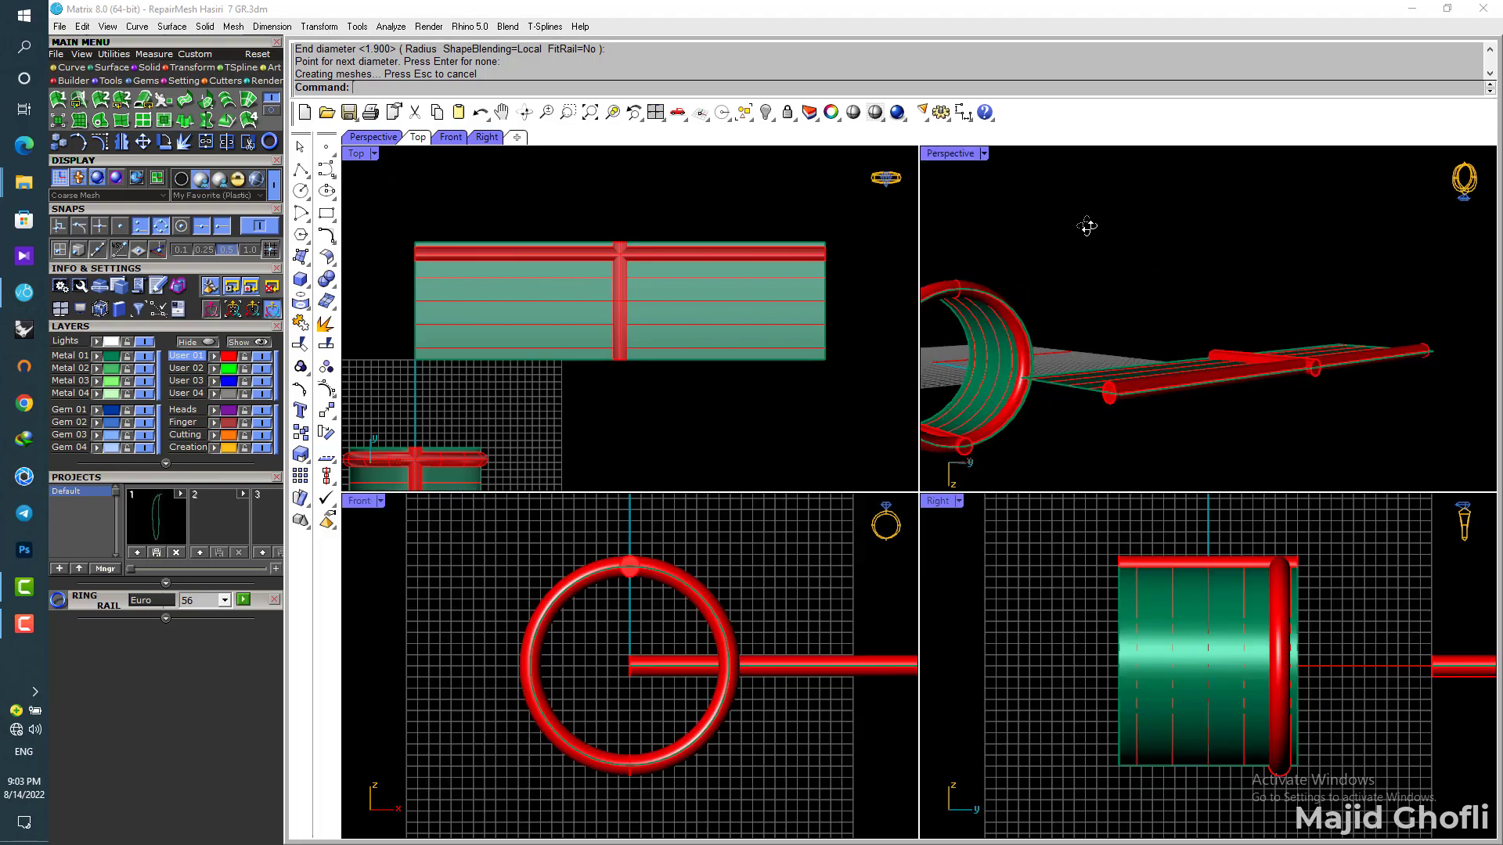
{"action": "right_click_drag", "start_coordinate": [1158, 265], "coordinate": [1195, 371]}
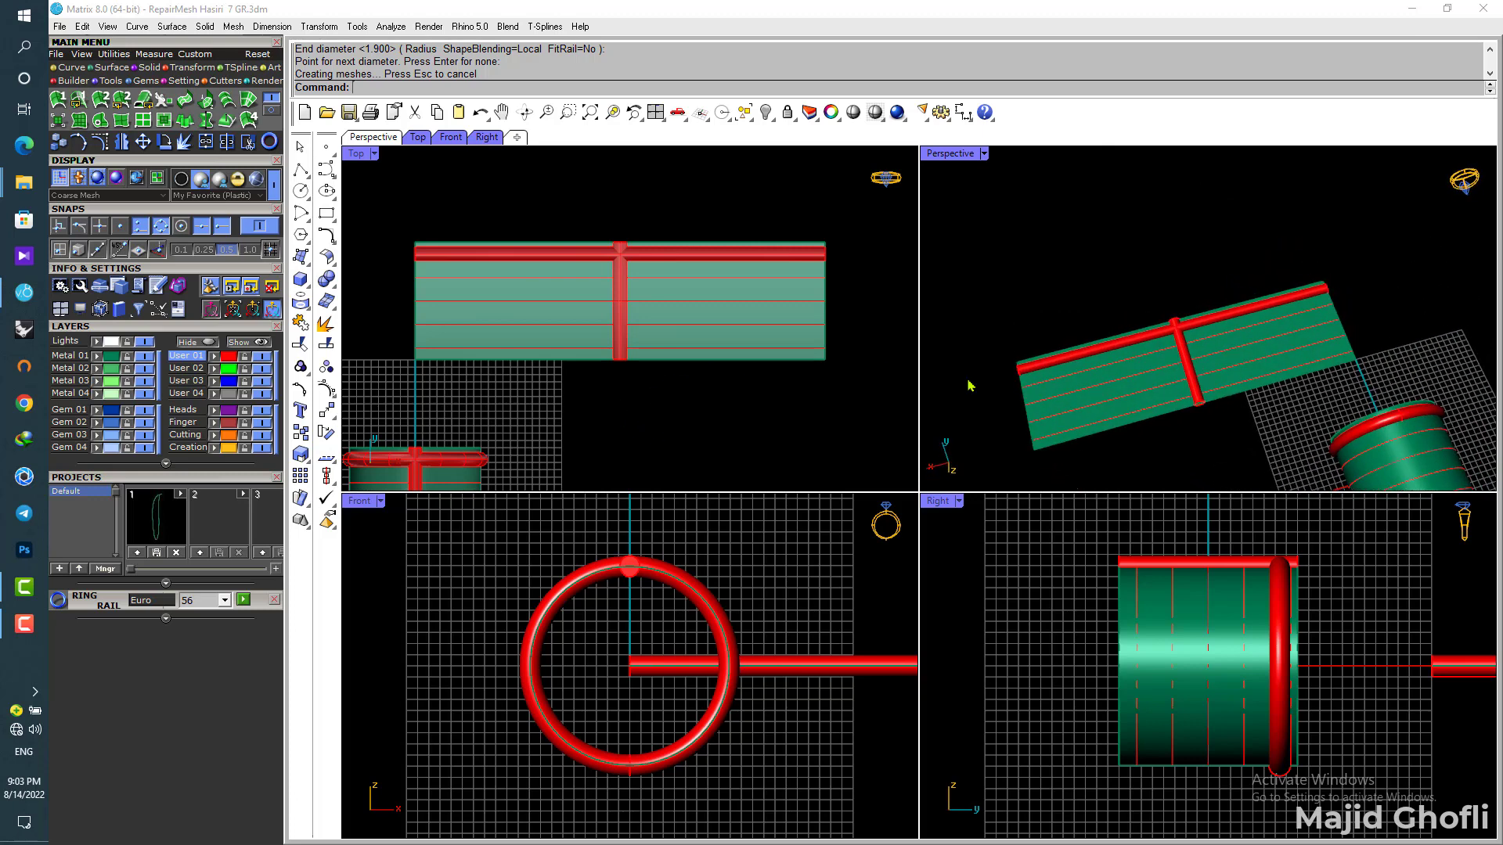
{"action": "left_click", "coordinate": [656, 113]}
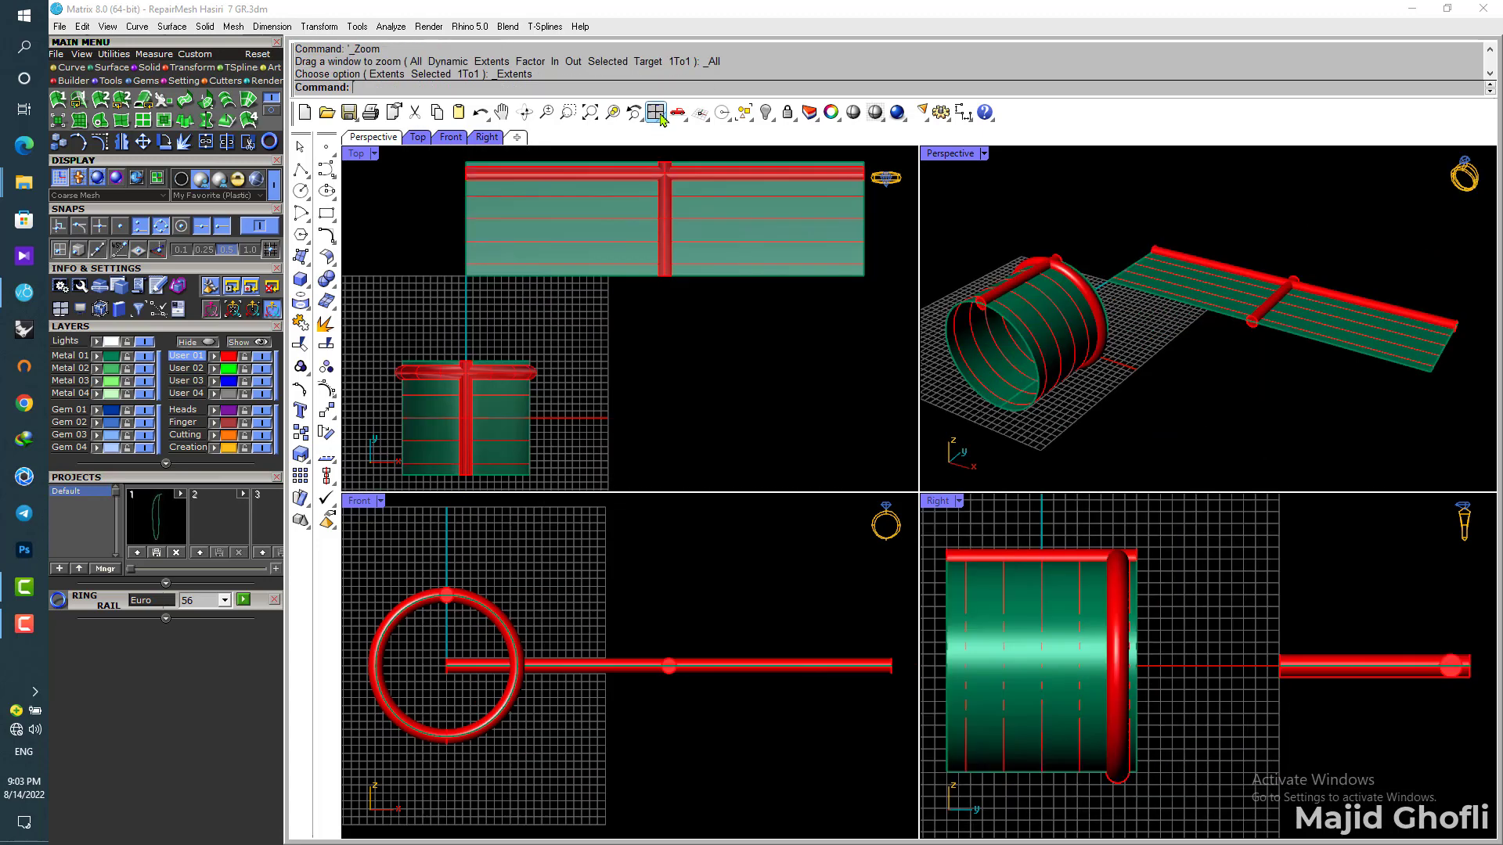
{"action": "double_click", "coordinate": [961, 159]}
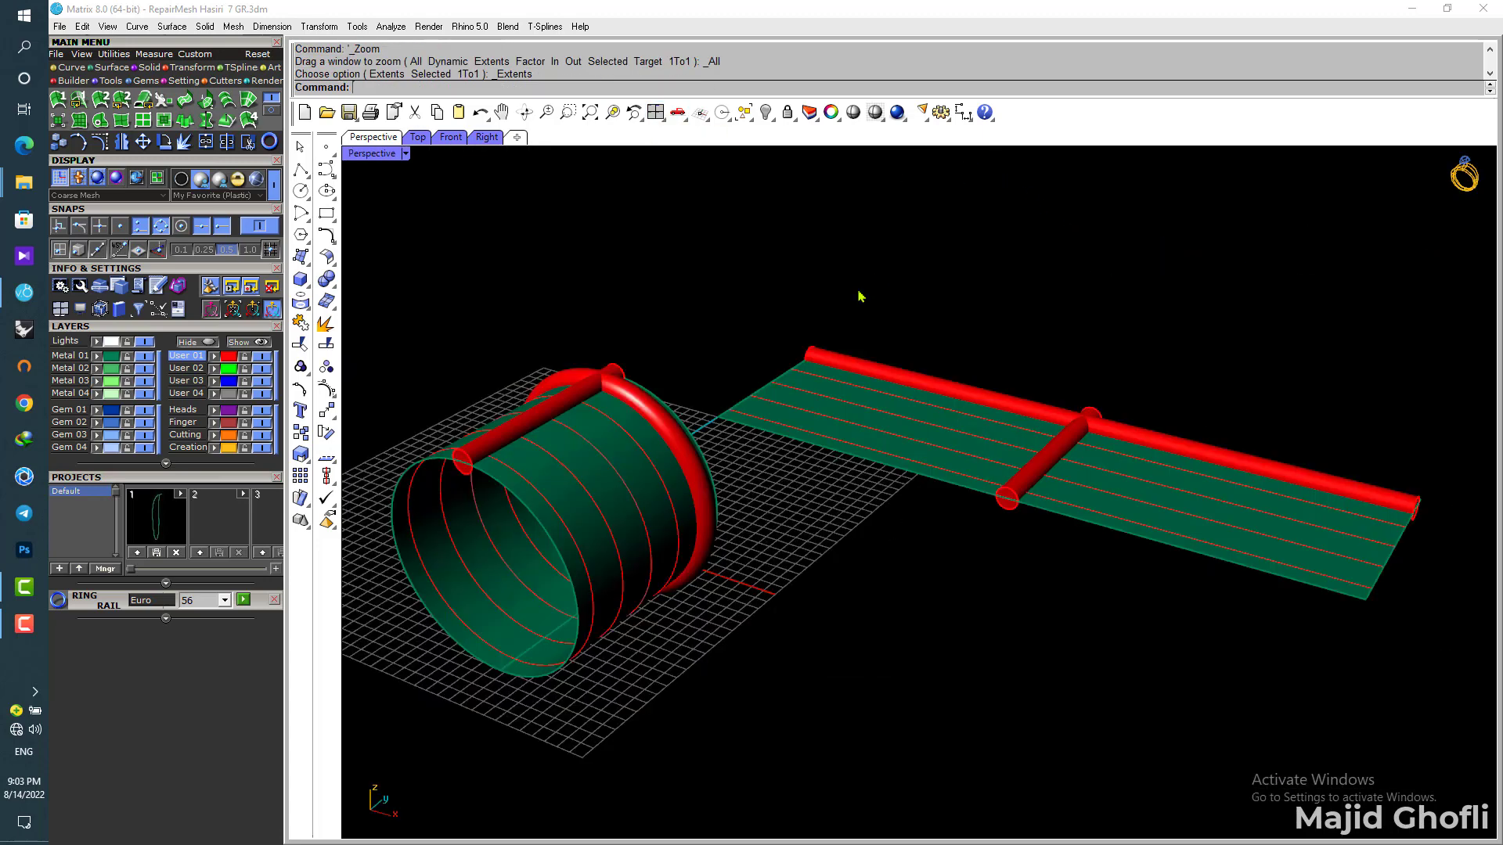
{"action": "right_click_drag", "start_coordinate": [859, 293], "coordinate": [952, 400]}
Step: Draw a 3.2 long straight line along the strip's long edge, starting from the centre of the crosswise pipe's end
{"action": "left_click", "coordinate": [977, 344]}
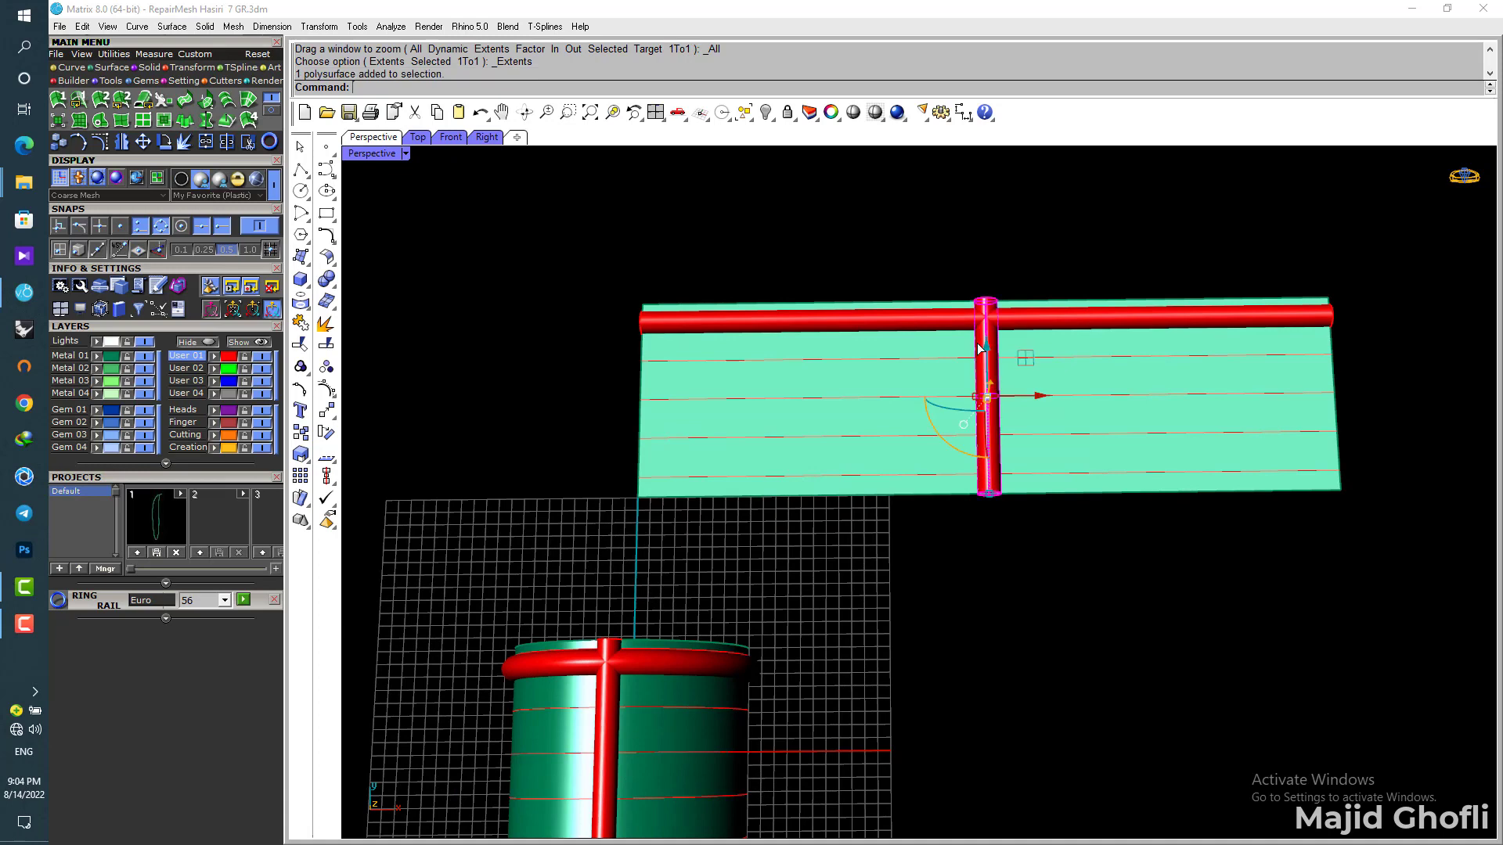
{"action": "double_click", "coordinate": [374, 157]}
{"action": "double_click", "coordinate": [358, 154]}
{"action": "scroll", "coordinate": [927, 285], "scroll_direction": "up", "scroll_amount": 2}
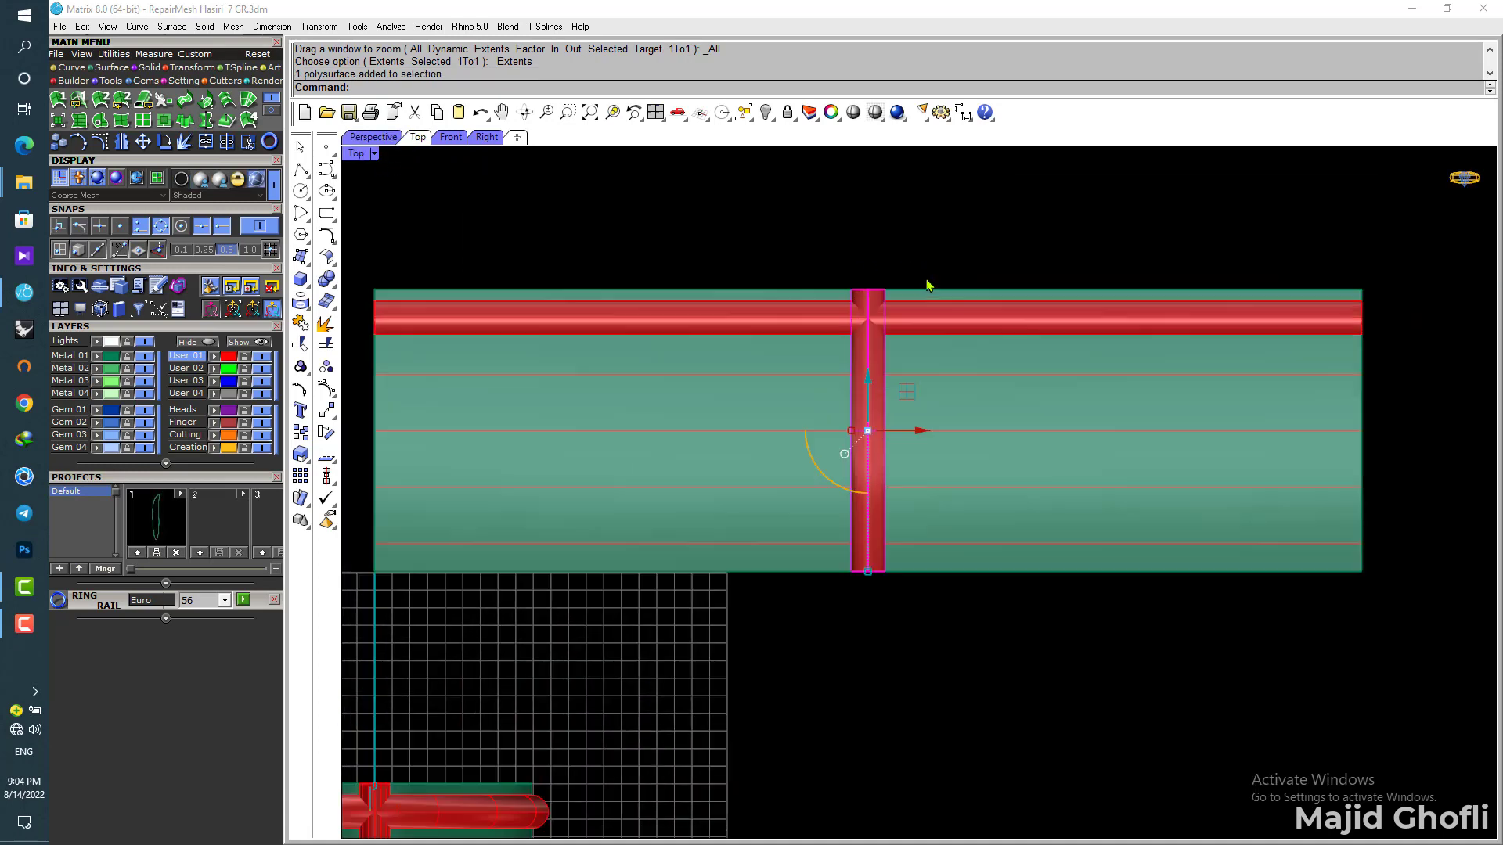
{"action": "scroll", "coordinate": [927, 285], "scroll_direction": "up", "scroll_amount": 3}
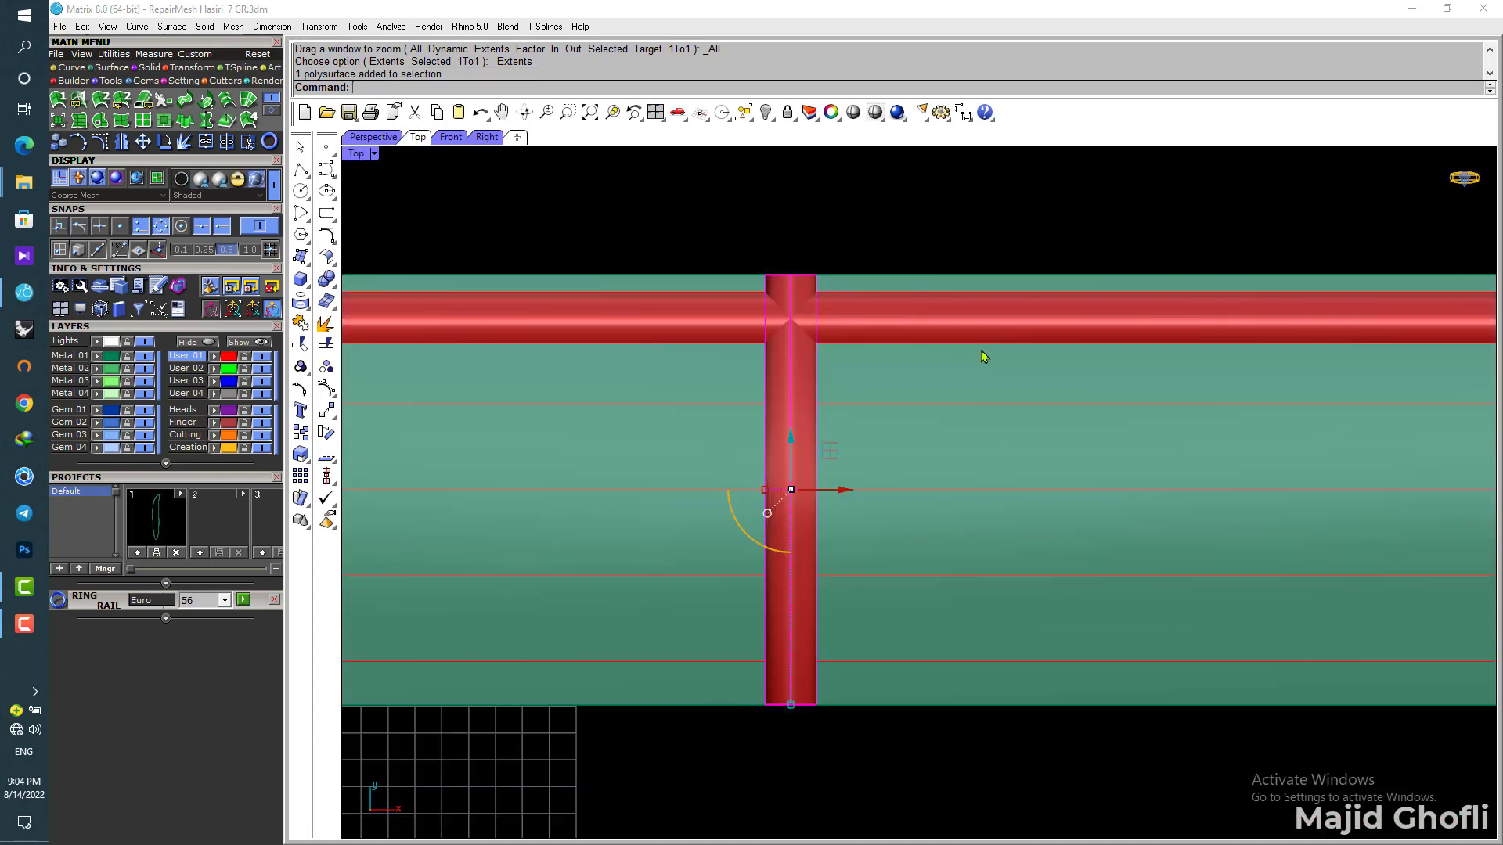
{"action": "left_click", "coordinate": [71, 67]}
{"action": "left_click", "coordinate": [269, 100]}
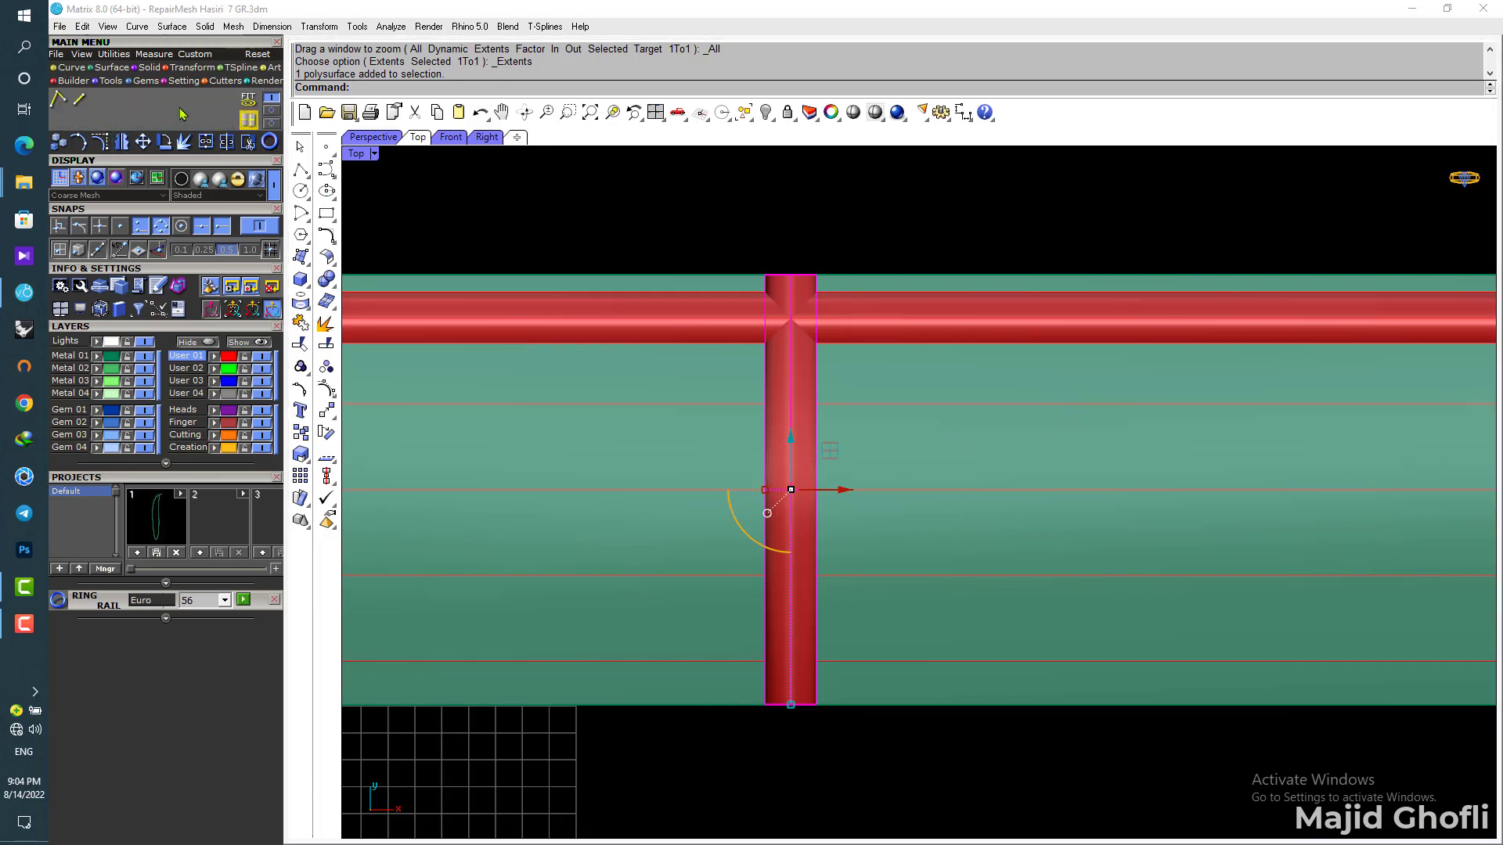
{"action": "left_click", "coordinate": [79, 100]}
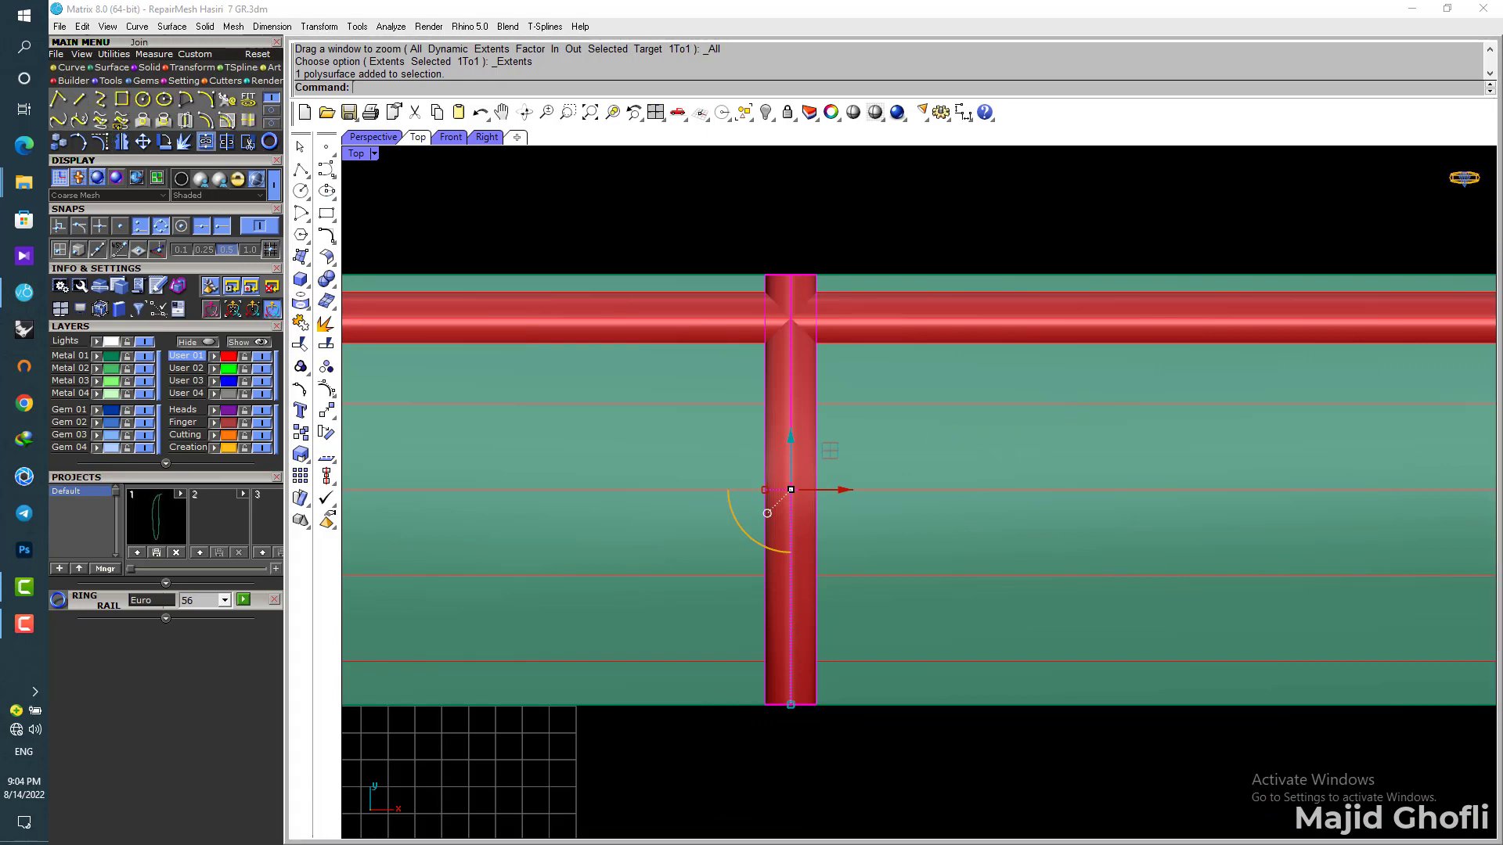
{"action": "left_click", "coordinate": [792, 275]}
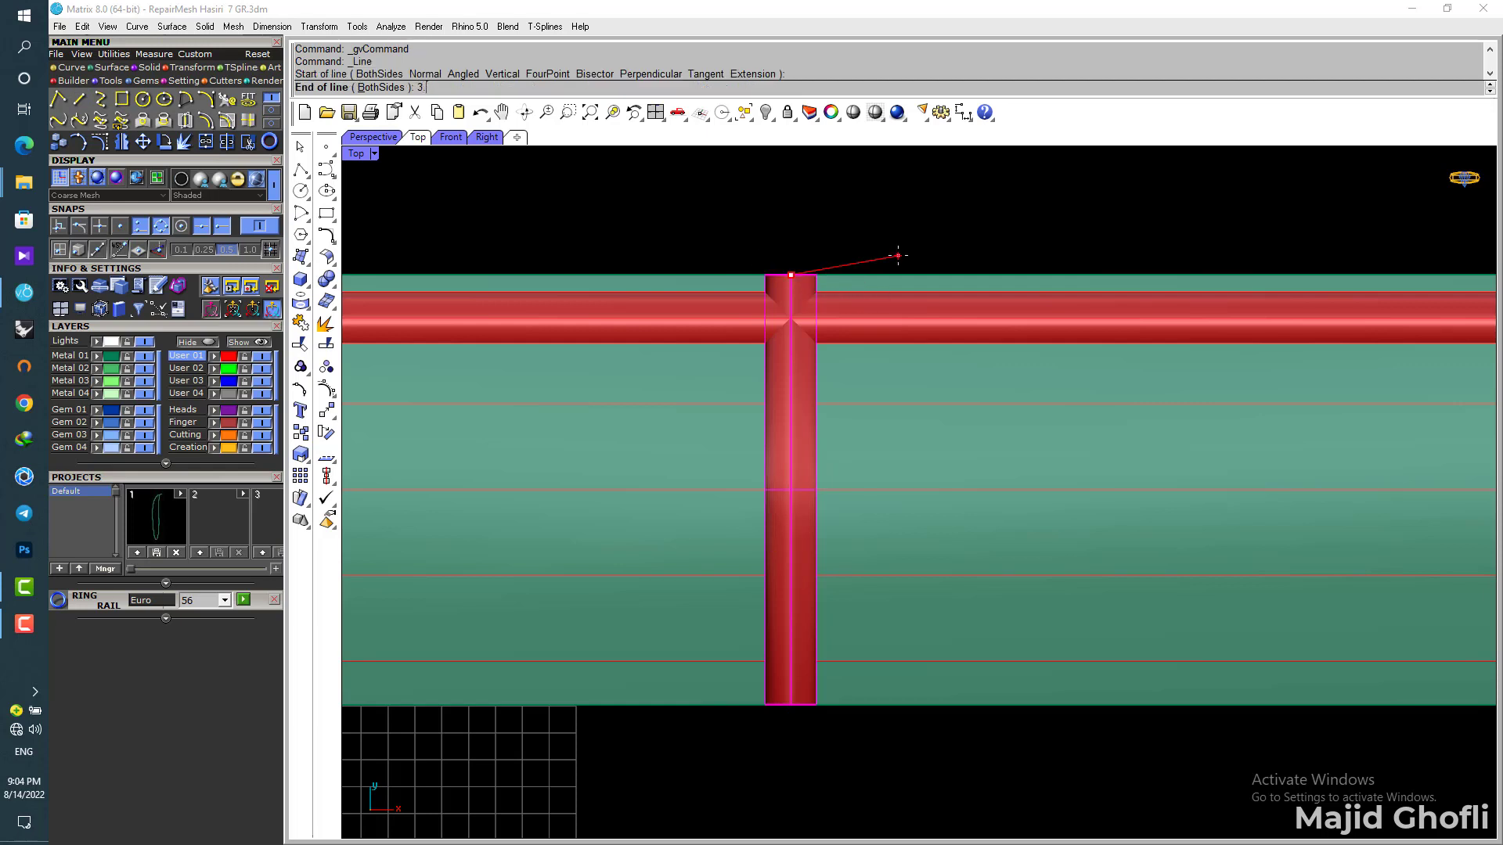
{"action": "type", "text": "3.2"}
{"action": "key", "text": "Return"}
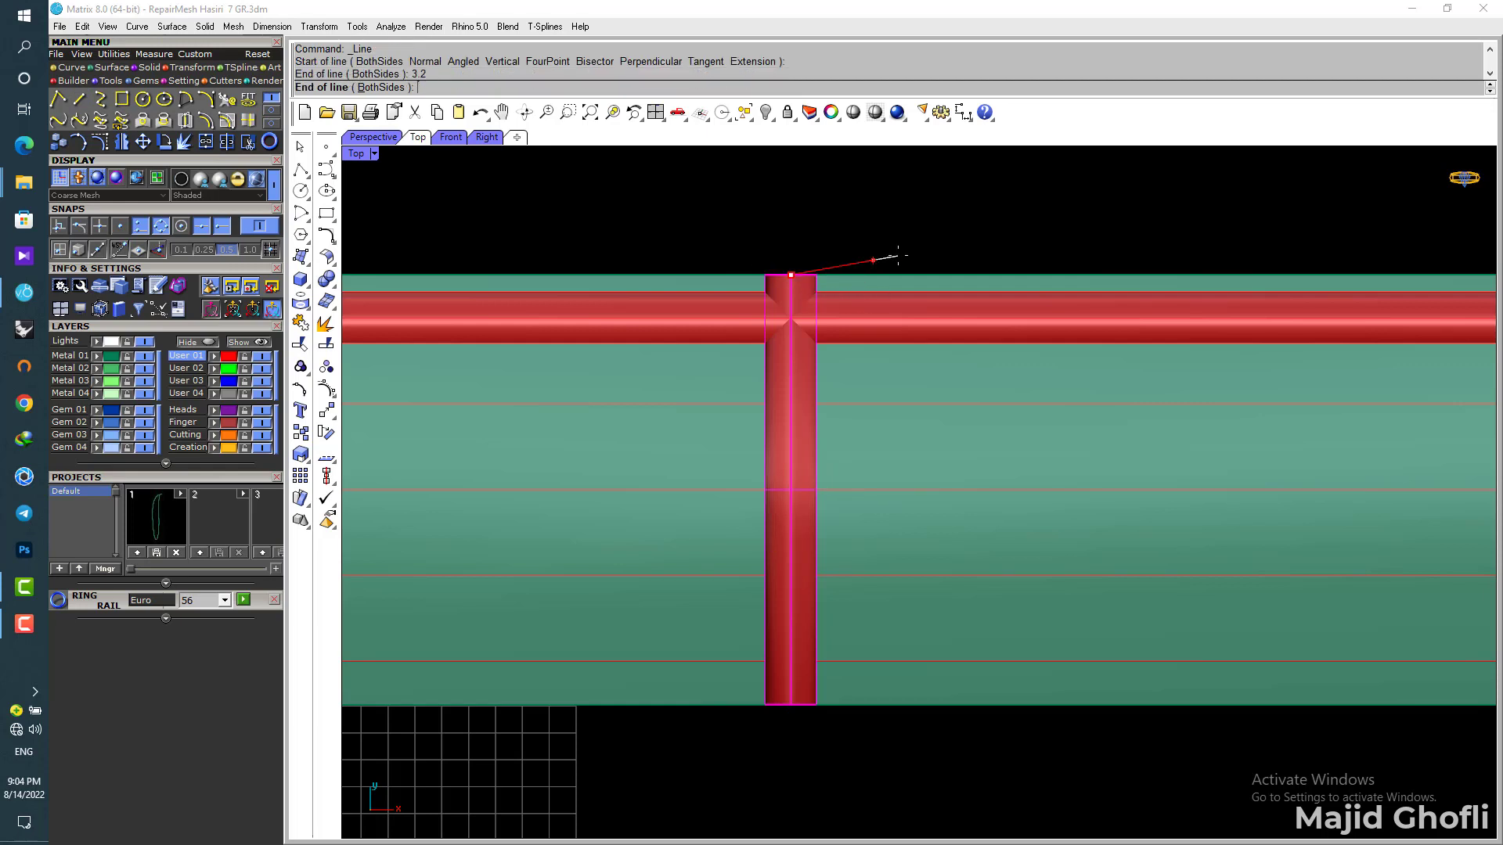
{"action": "left_click", "coordinate": [975, 255]}
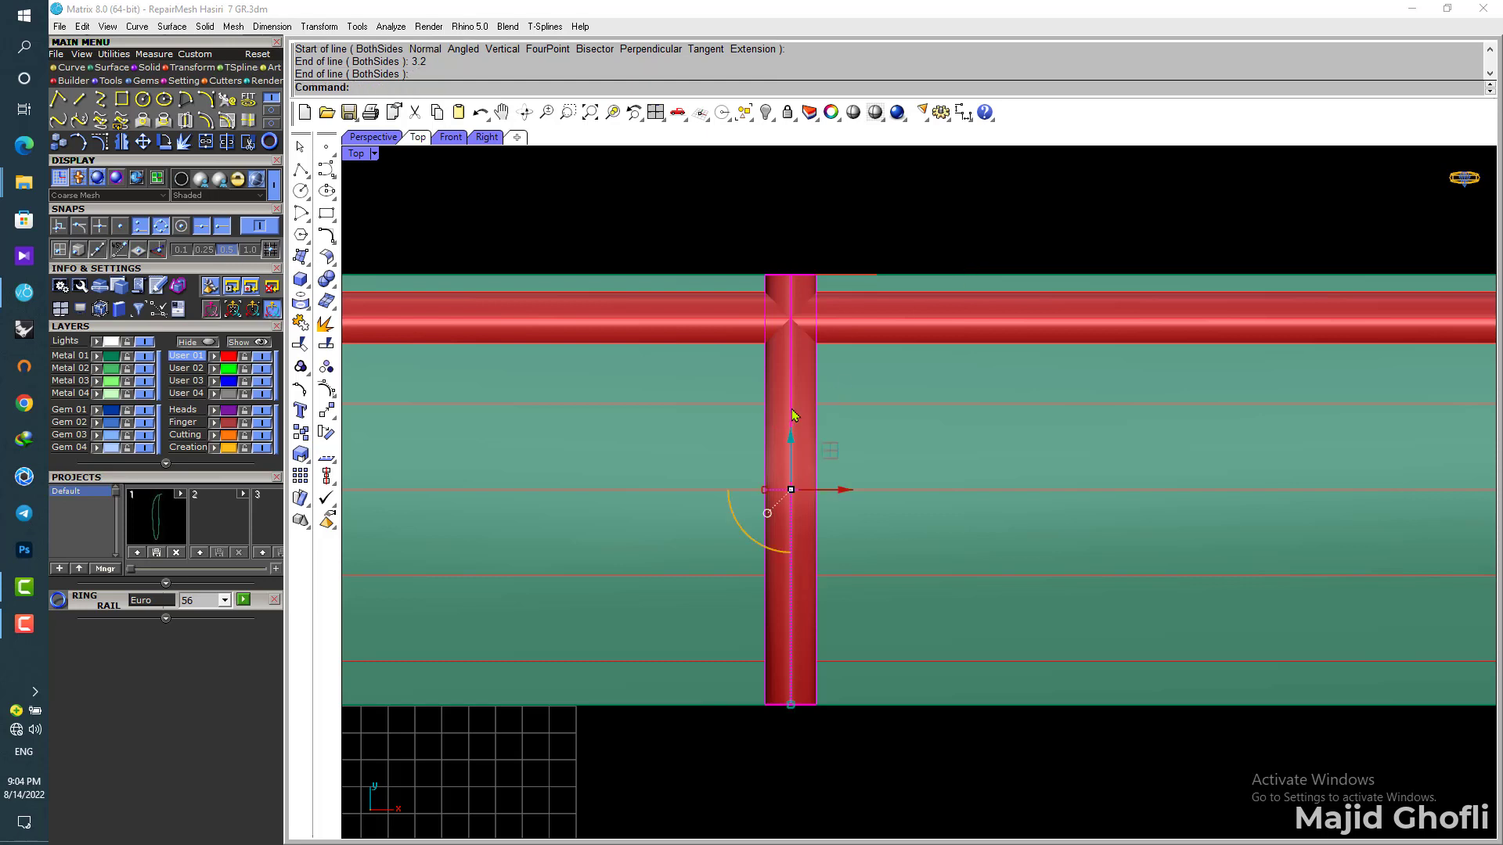
Step: Mirror a copy of the crosswise pipe about the perpendicular axis through the midpoint of the short edge line
{"action": "left_click", "coordinate": [119, 142]}
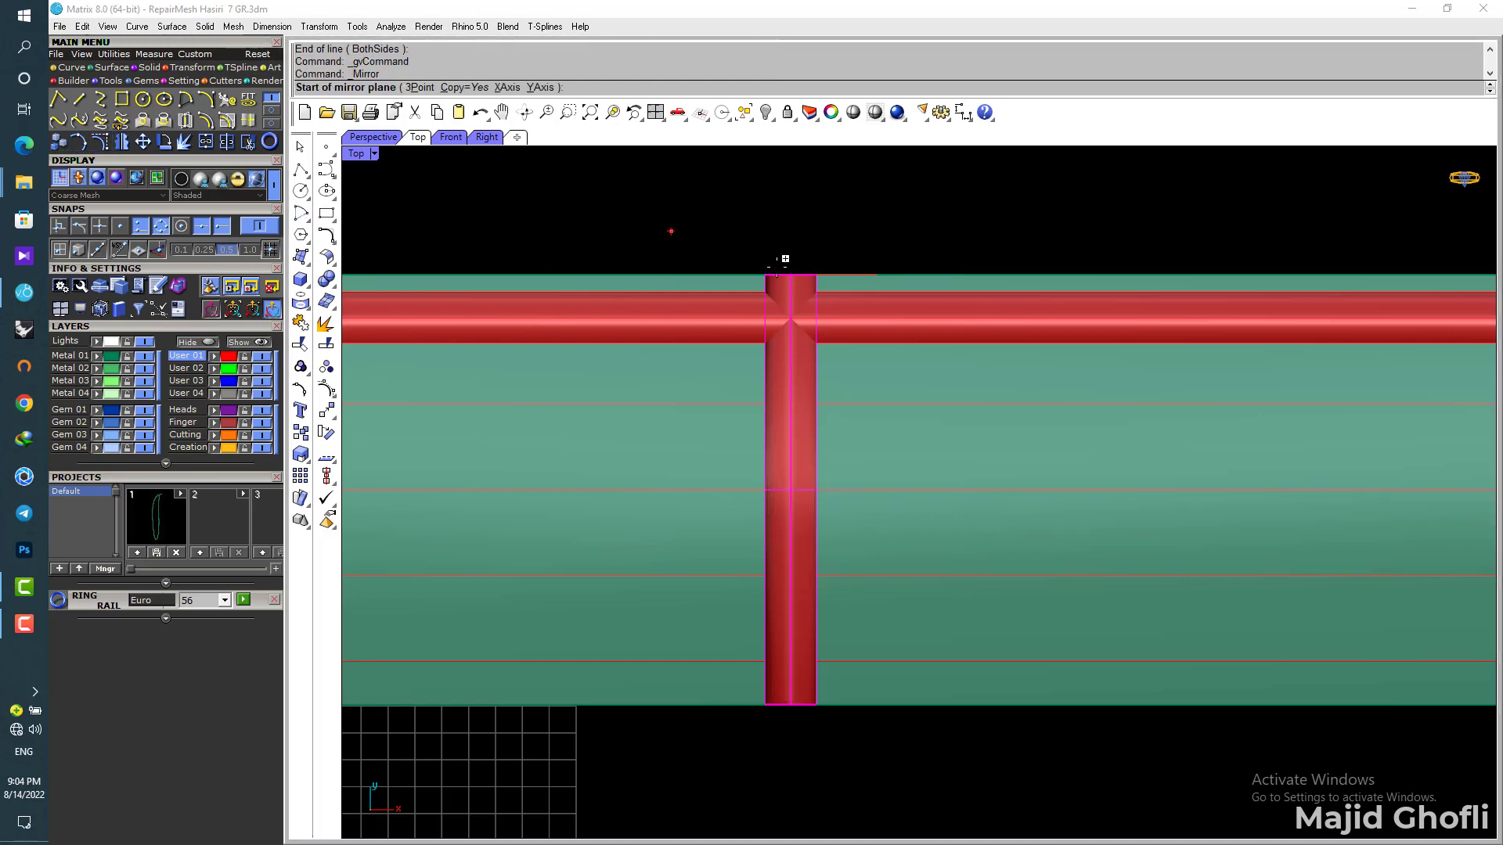
{"action": "scroll", "coordinate": [835, 271], "scroll_direction": "up", "scroll_amount": 2}
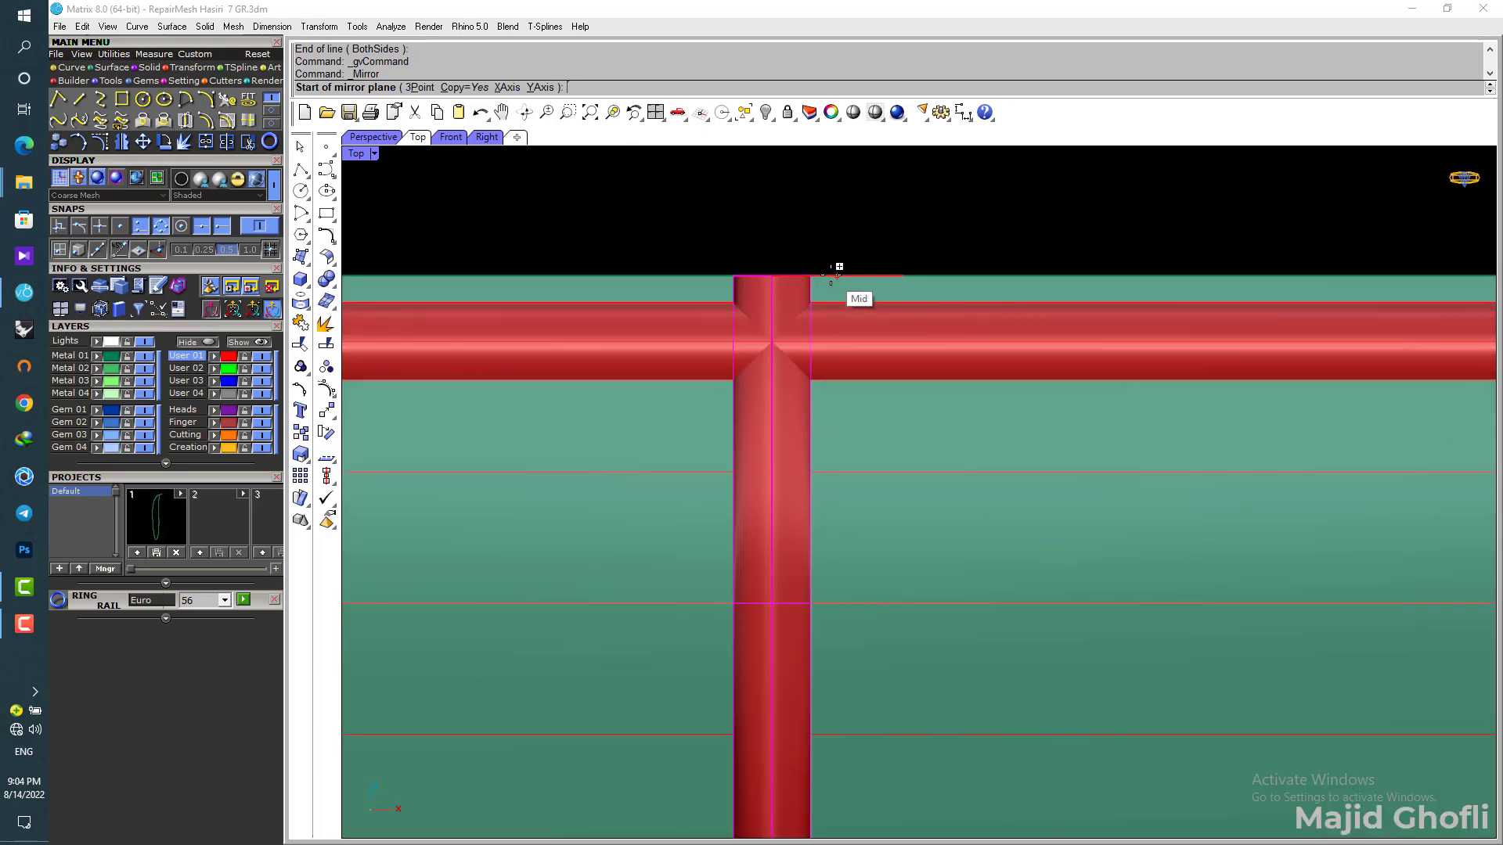
{"action": "left_click", "coordinate": [834, 274]}
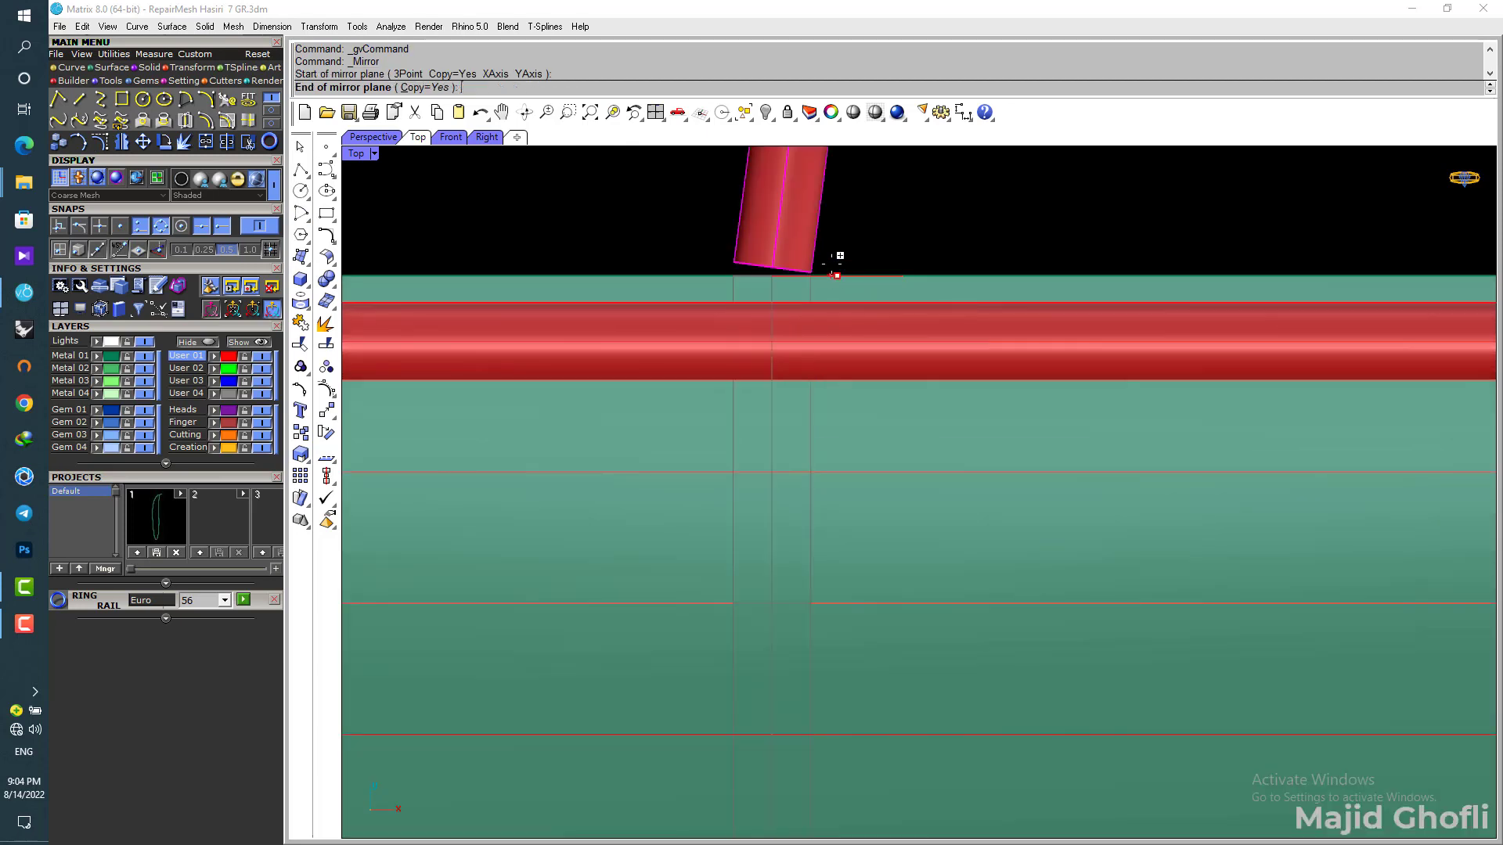
{"action": "left_click", "coordinate": [836, 197]}
Step: Create a flat-capped pipe of diameter 1.9 along the lengthwise guide line next to the existing lengthwise pipe
{"action": "scroll", "coordinate": [819, 236], "scroll_direction": "down", "scroll_amount": 1}
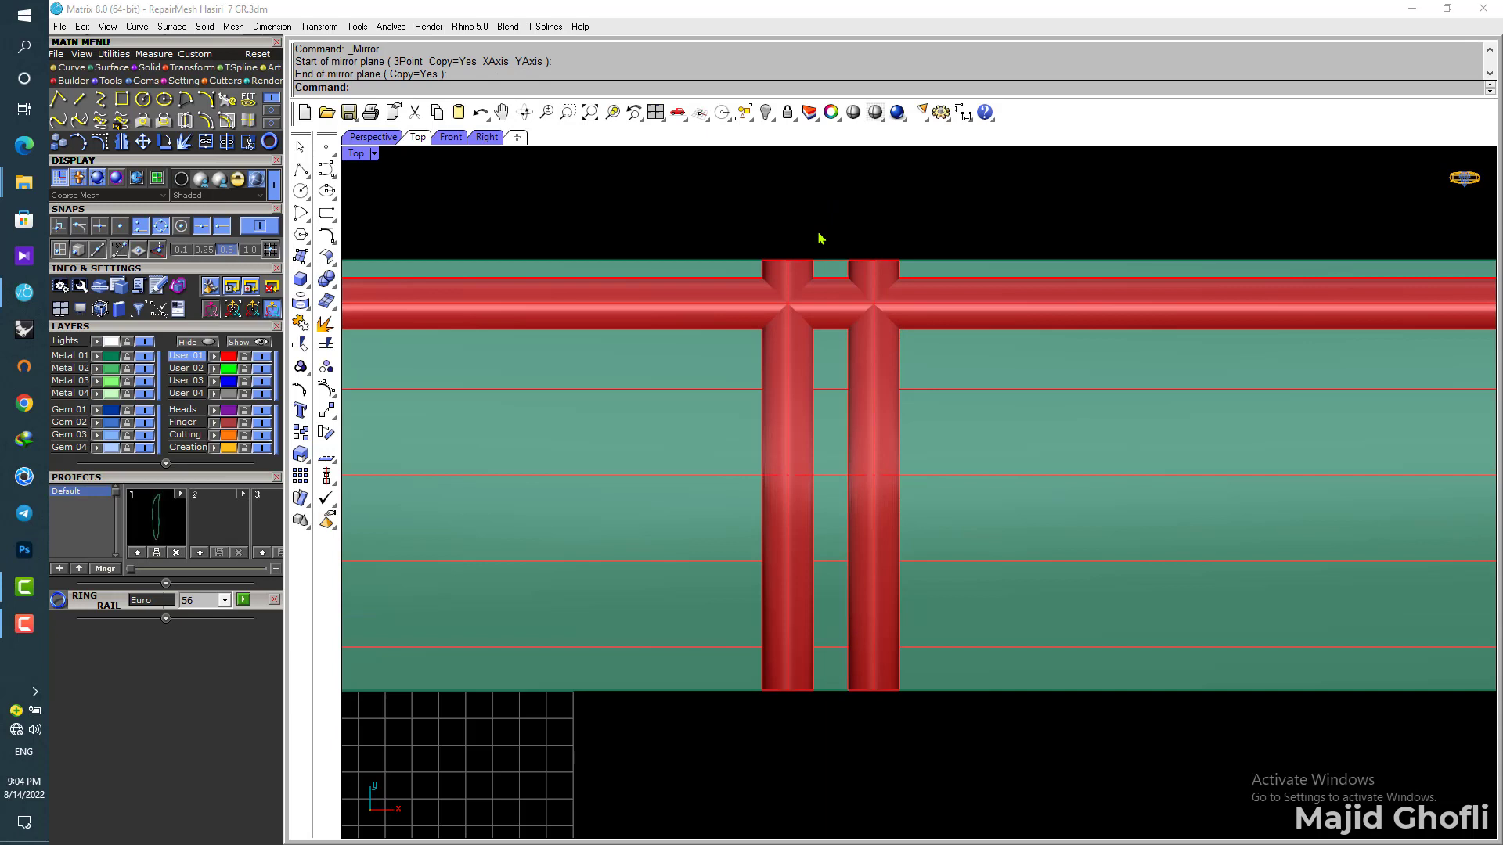
{"action": "scroll", "coordinate": [819, 238], "scroll_direction": "down", "scroll_amount": 2}
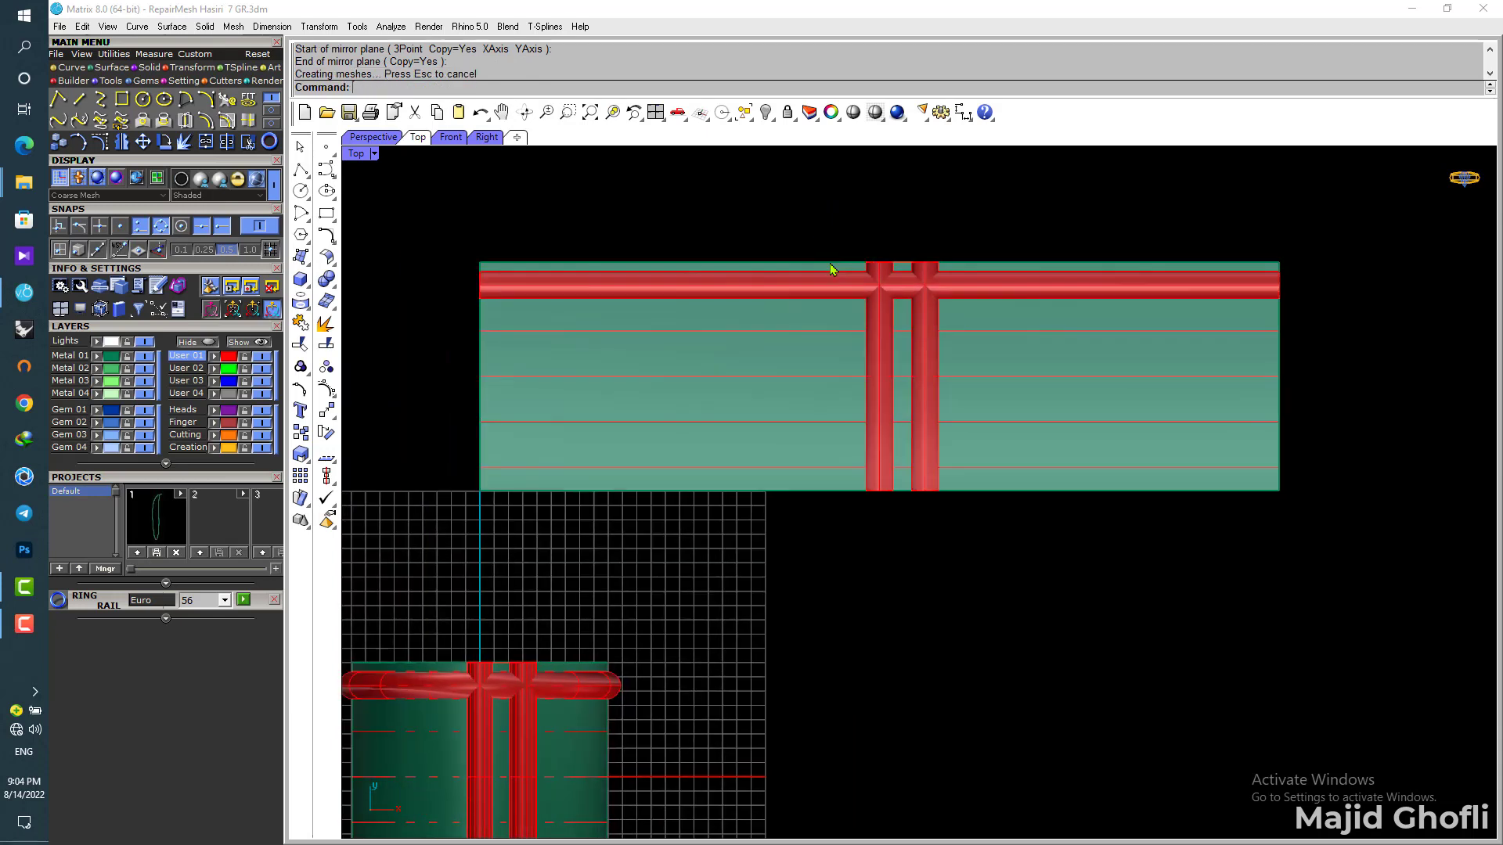
{"action": "left_click", "coordinate": [775, 276]}
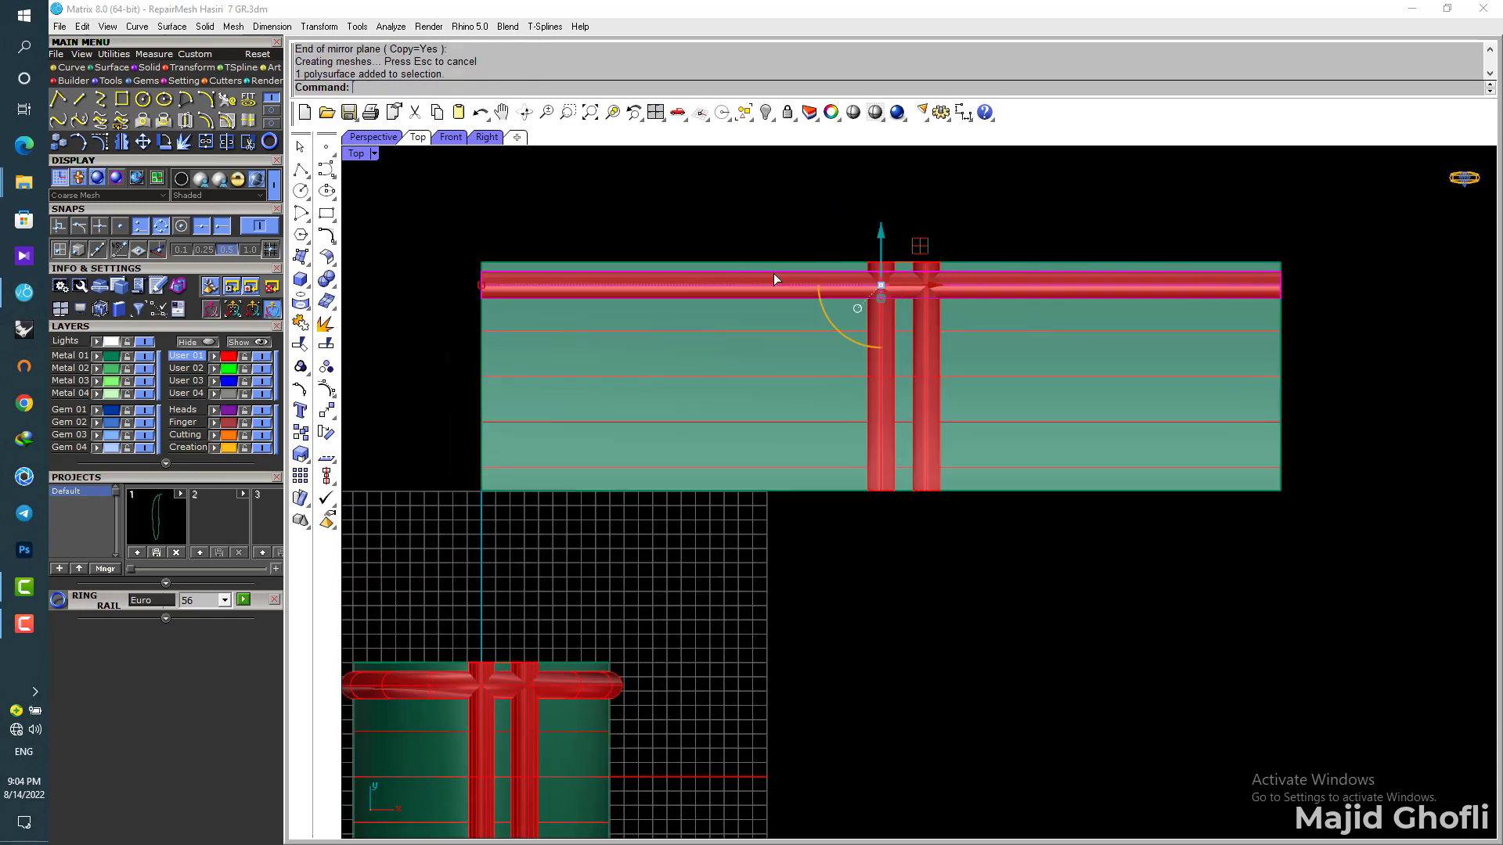
{"action": "left_click", "coordinate": [527, 331]}
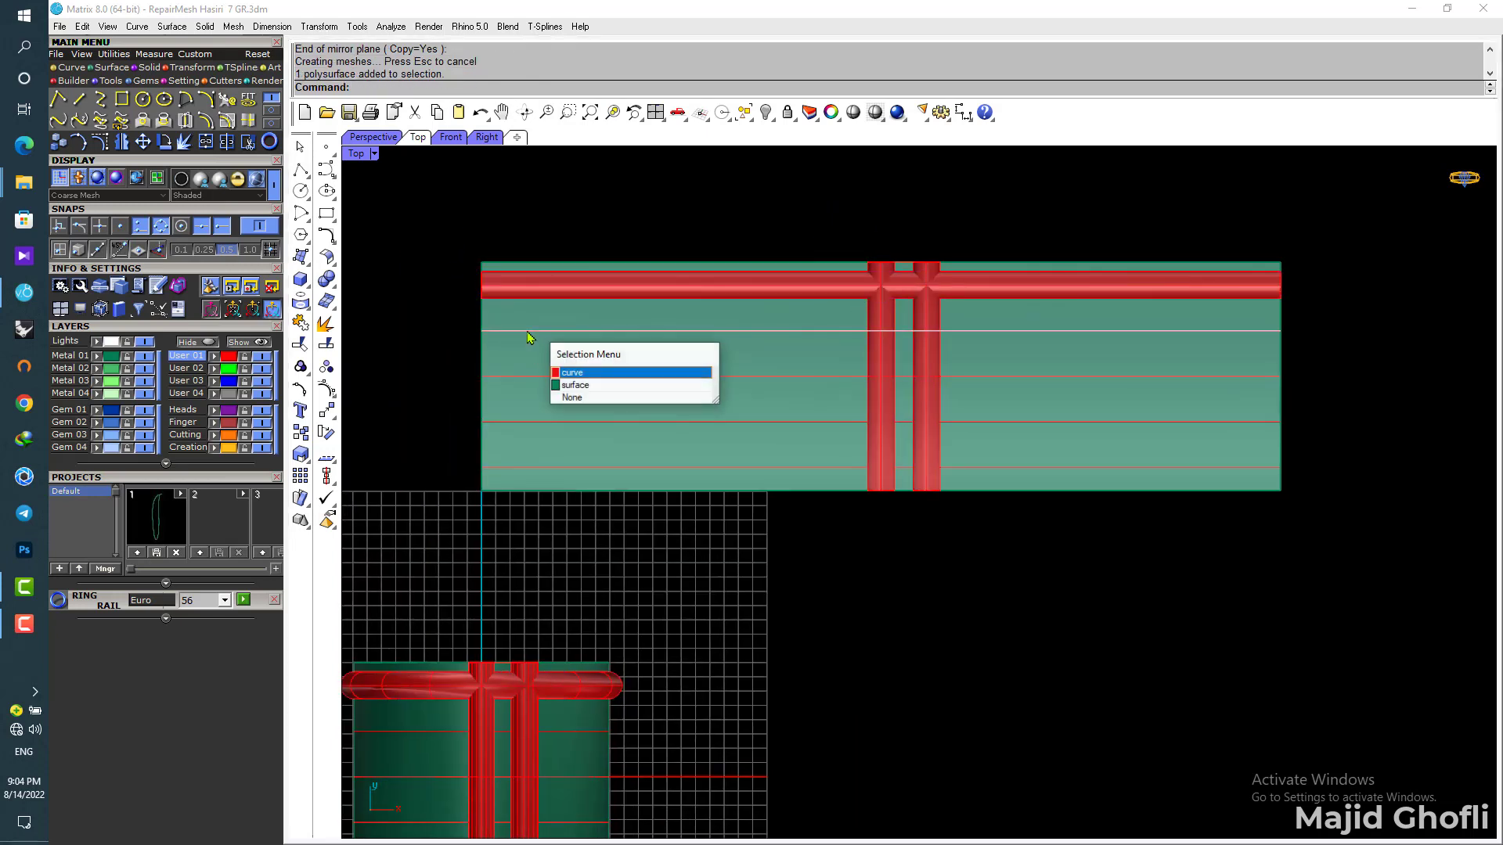
{"action": "left_click", "coordinate": [301, 279]}
{"action": "left_click", "coordinate": [741, 288]}
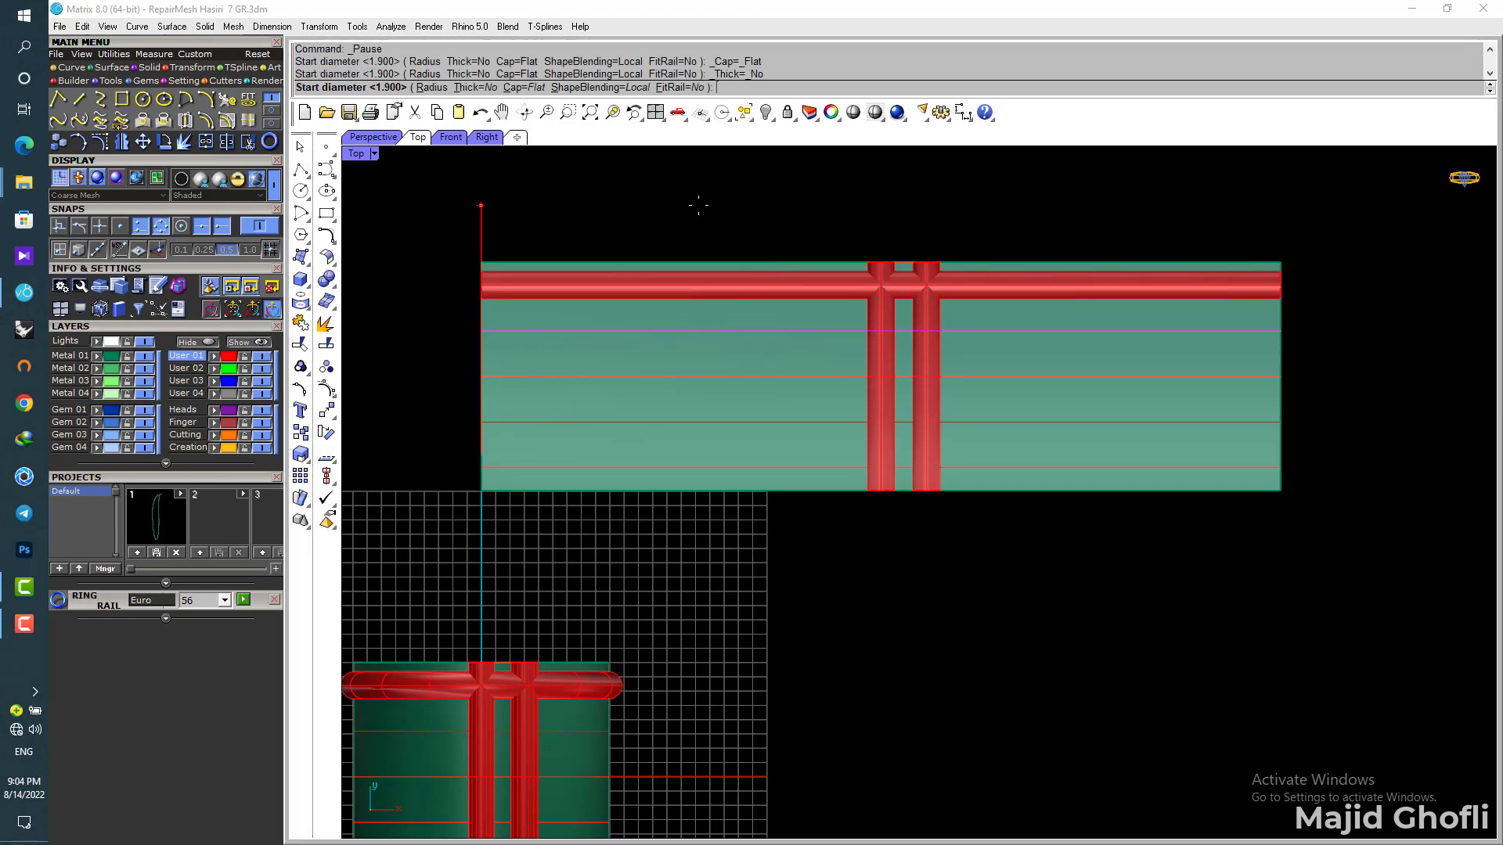
{"action": "key", "text": "Return"}
{"action": "key", "text": "Return"}
{"action": "key", "text": "Return"}
{"action": "key", "text": "Return"}
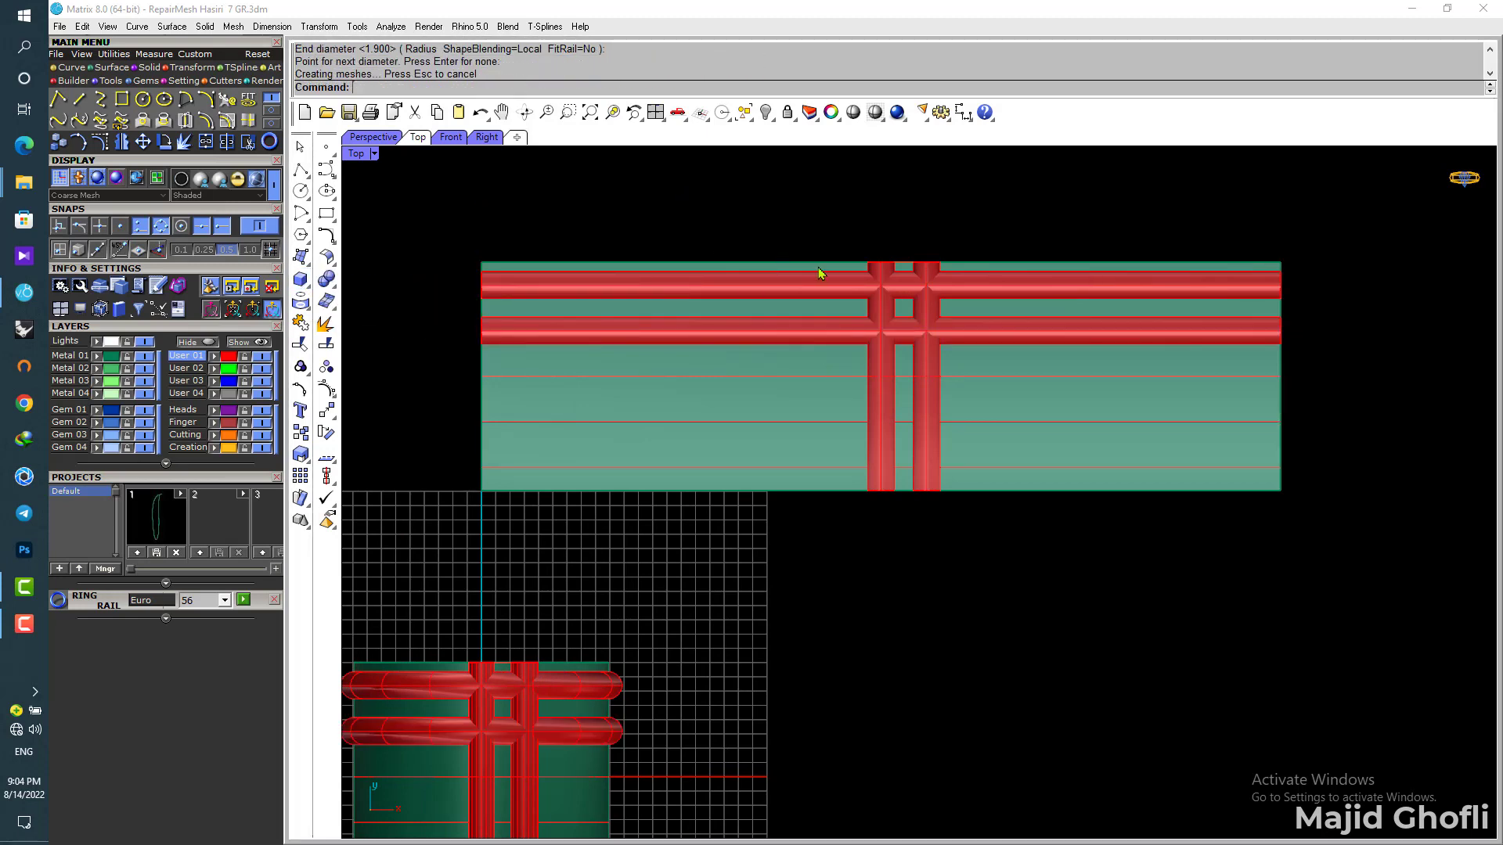
Step: Try a cage edit on the original crosswise pipe using a world bounding box with an X point count of 10
{"action": "scroll", "coordinate": [818, 266], "scroll_direction": "down", "scroll_amount": 1}
{"action": "right_click_drag", "start_coordinate": [844, 317], "coordinate": [822, 367]}
{"action": "scroll", "coordinate": [904, 368], "scroll_direction": "up", "scroll_amount": 1}
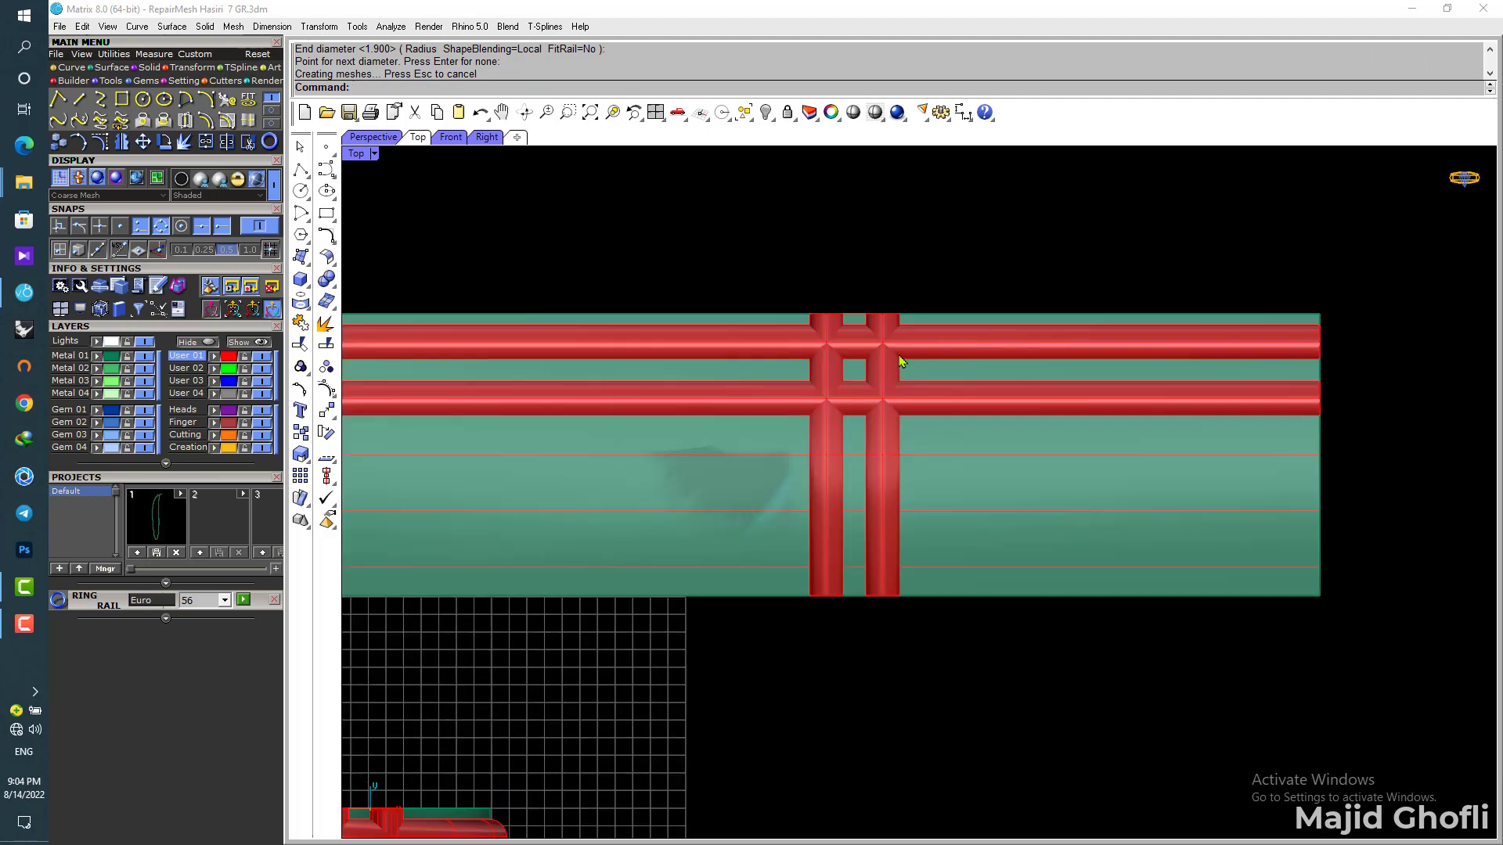
{"action": "right_click_drag", "start_coordinate": [1010, 352], "coordinate": [941, 331]}
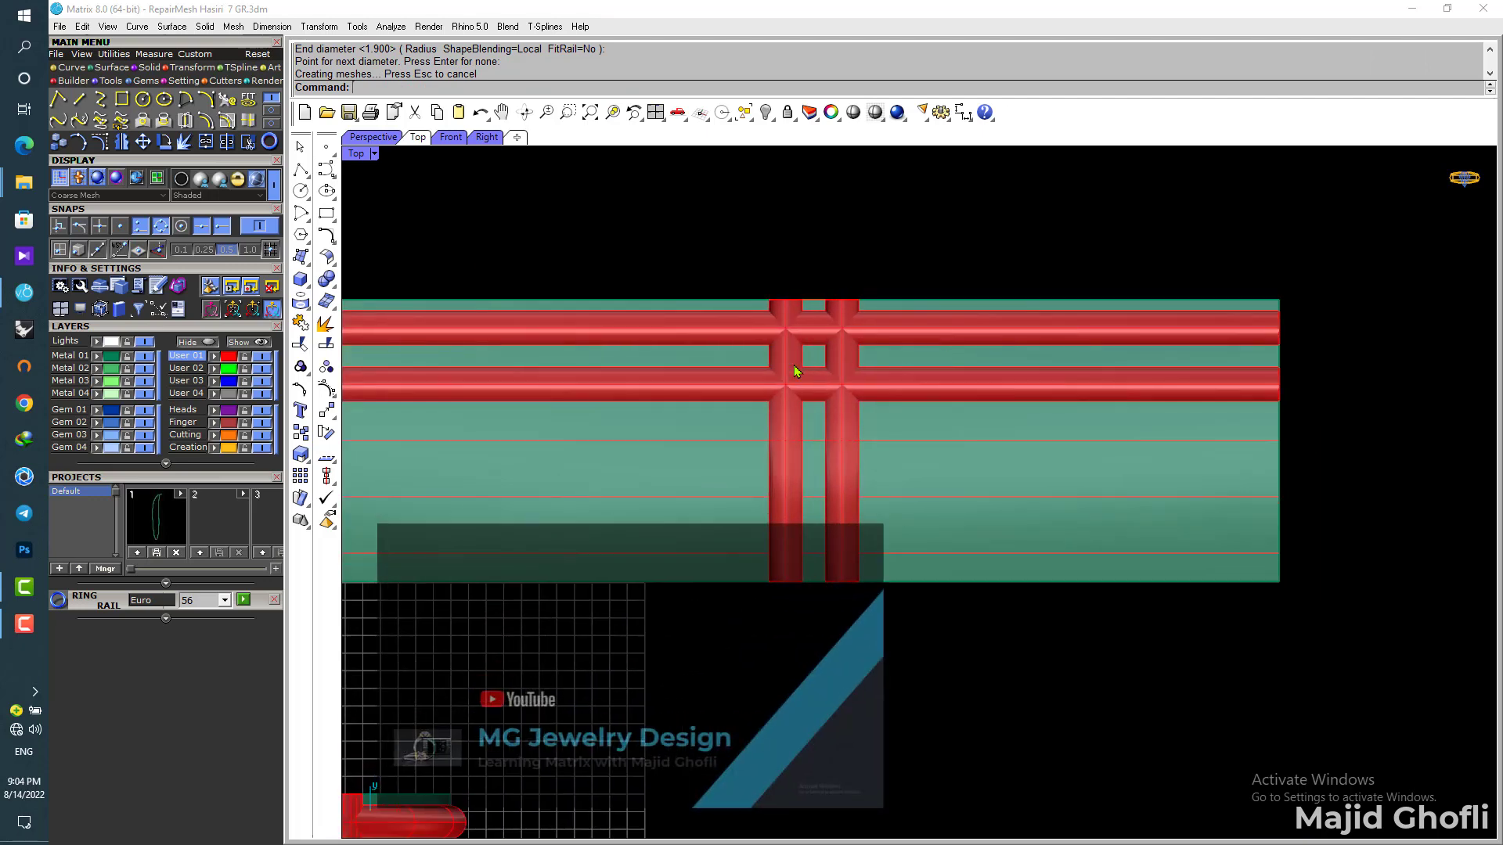
{"action": "left_click", "coordinate": [799, 362]}
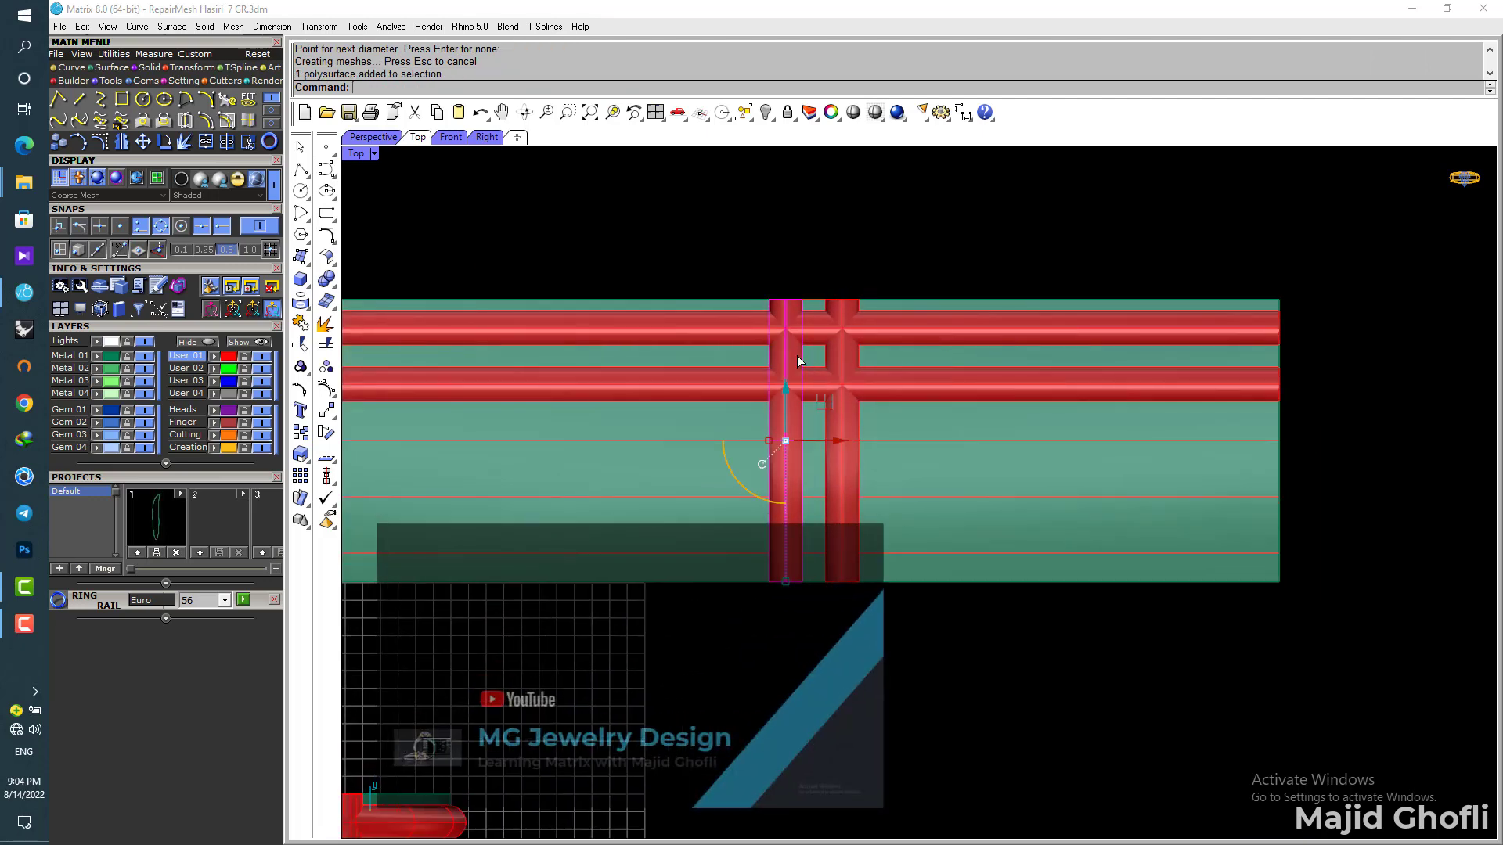
{"action": "double_click", "coordinate": [357, 154]}
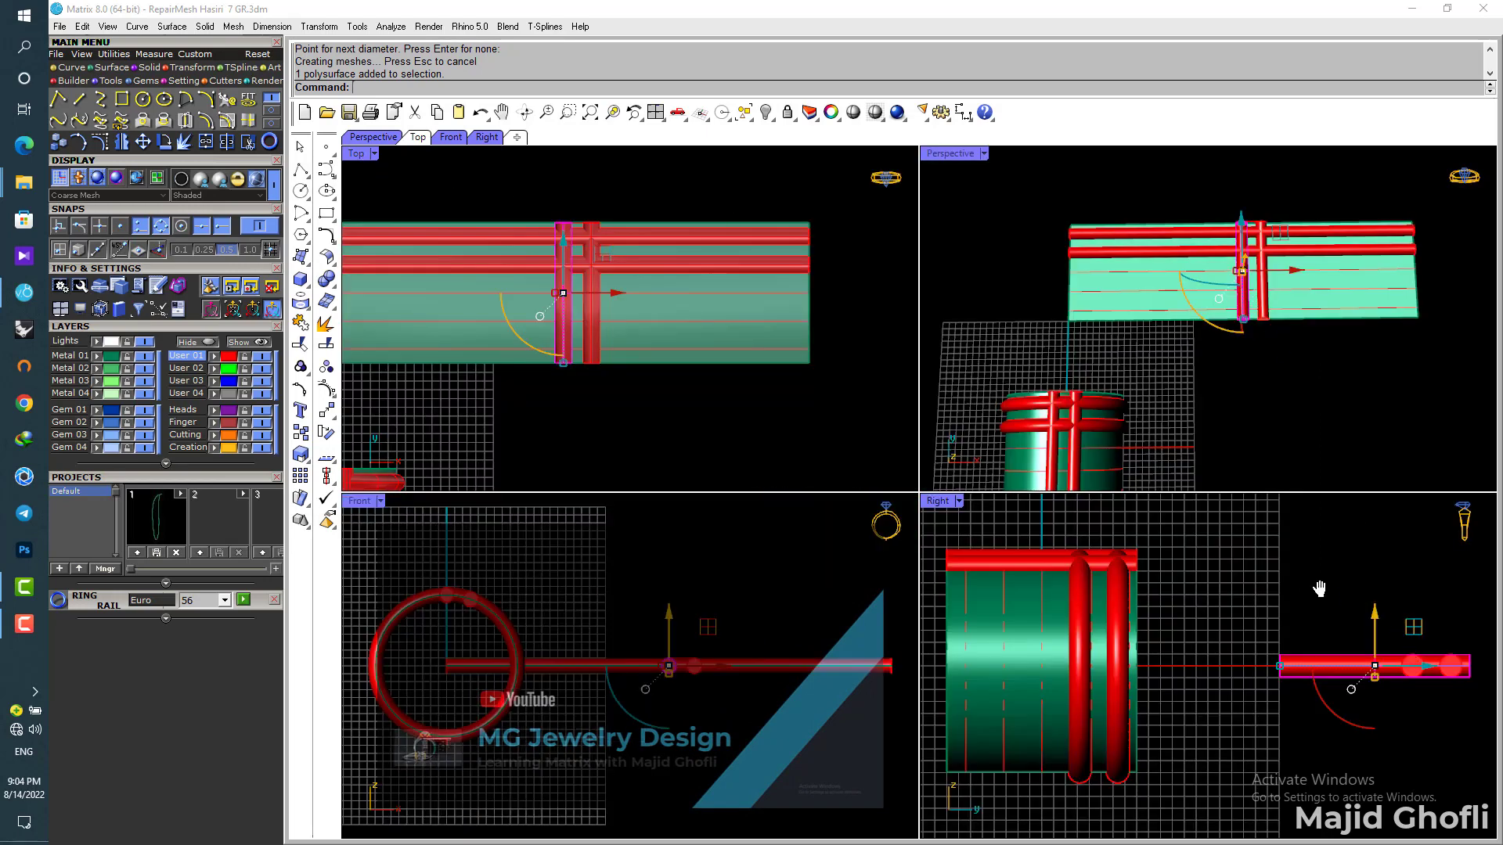
{"action": "right_click_drag", "start_coordinate": [1319, 588], "coordinate": [1275, 583]}
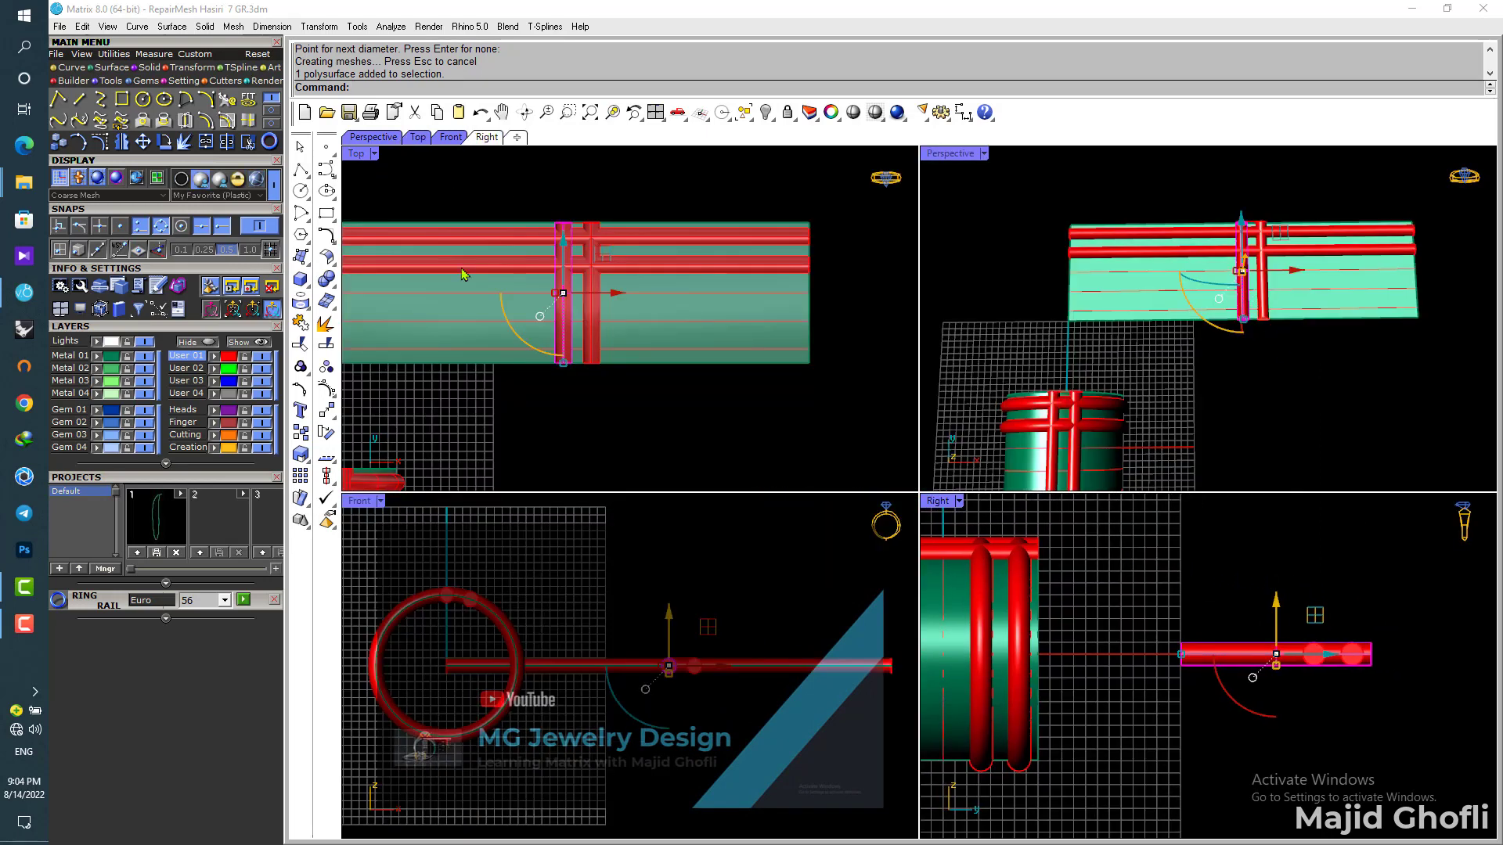
{"action": "left_click", "coordinate": [191, 69]}
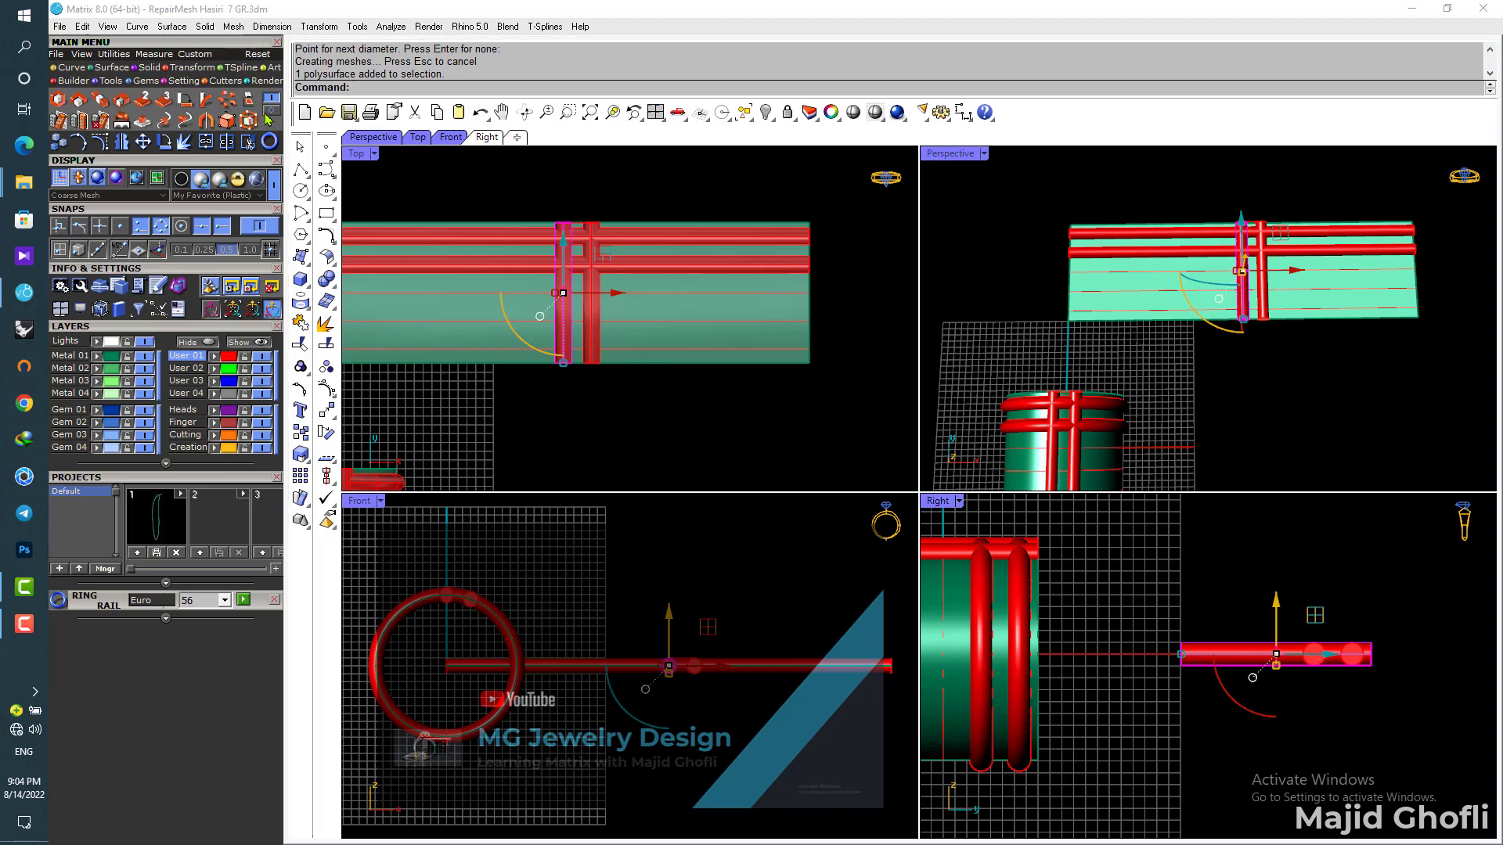
{"action": "key", "text": "Return"}
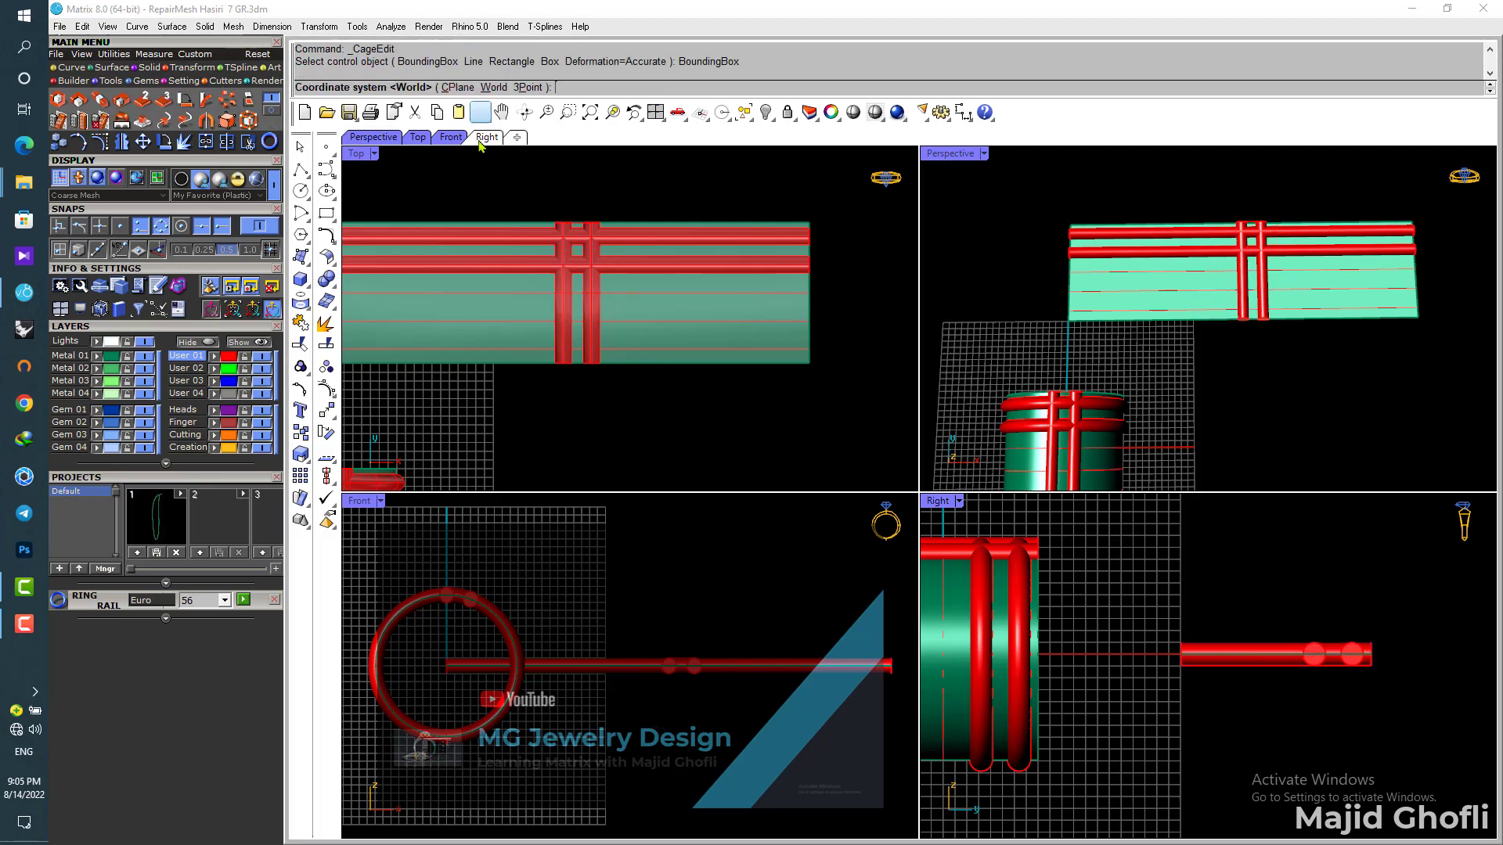
{"action": "right_click", "coordinate": [534, 185]}
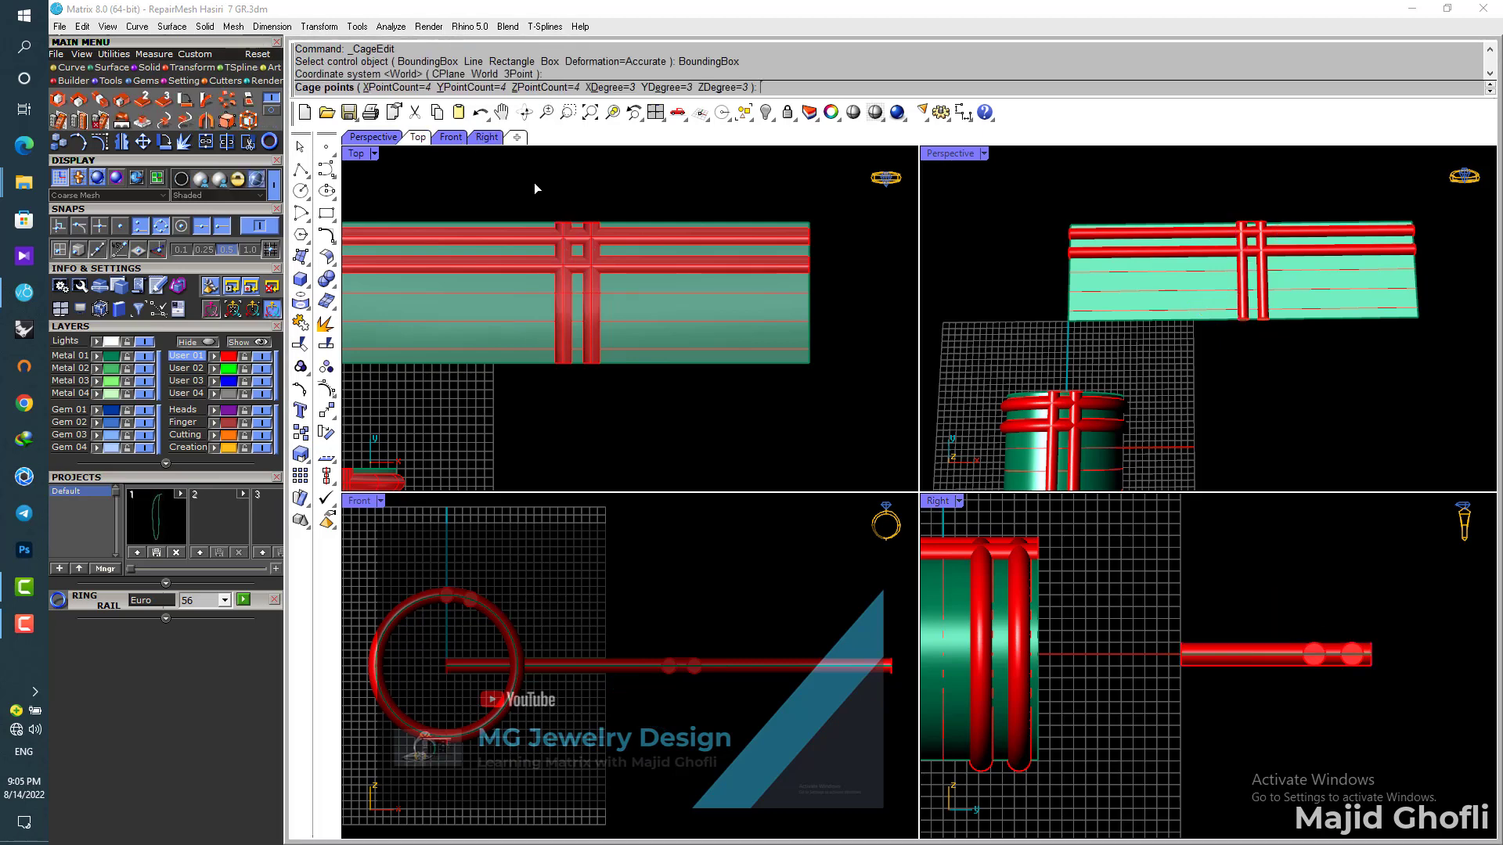
{"action": "left_click", "coordinate": [386, 88]}
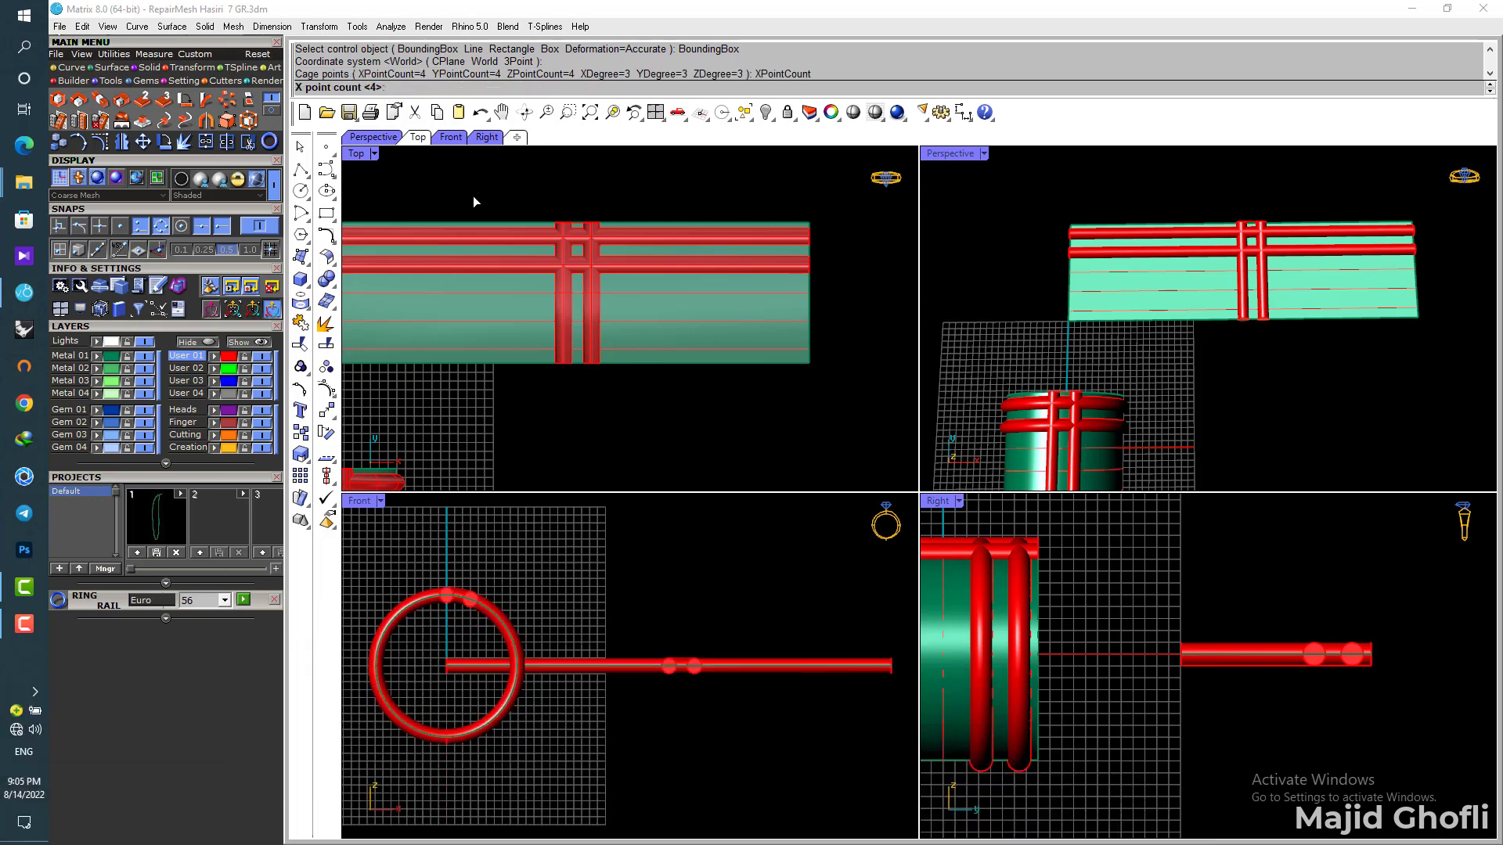
{"action": "type", "text": "10"}
{"action": "key", "text": "Return"}
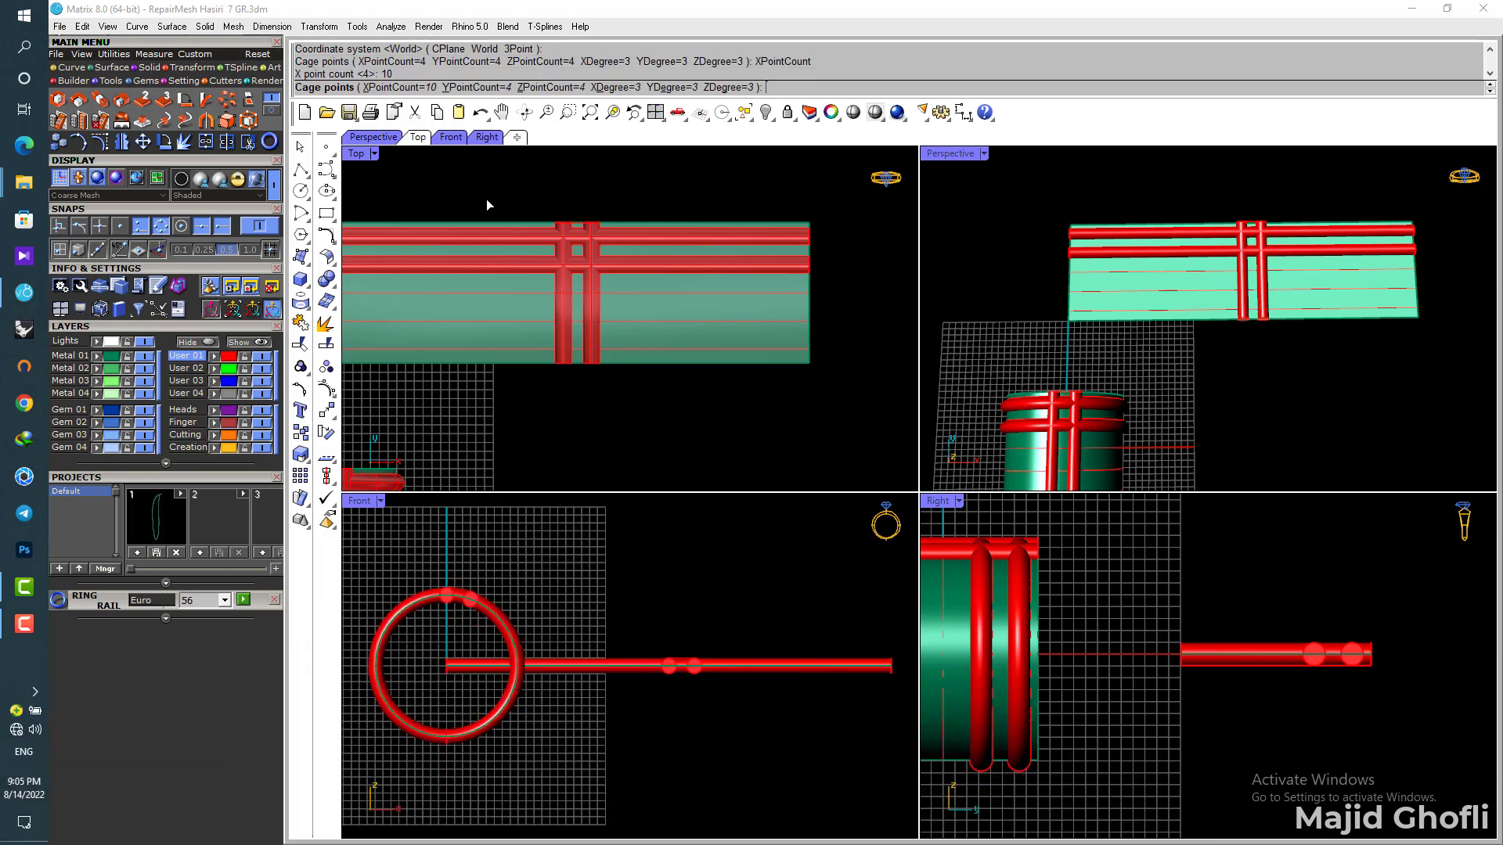
{"action": "key", "text": "Return"}
{"action": "key", "text": "Return"}
{"action": "key", "text": "Escape"}
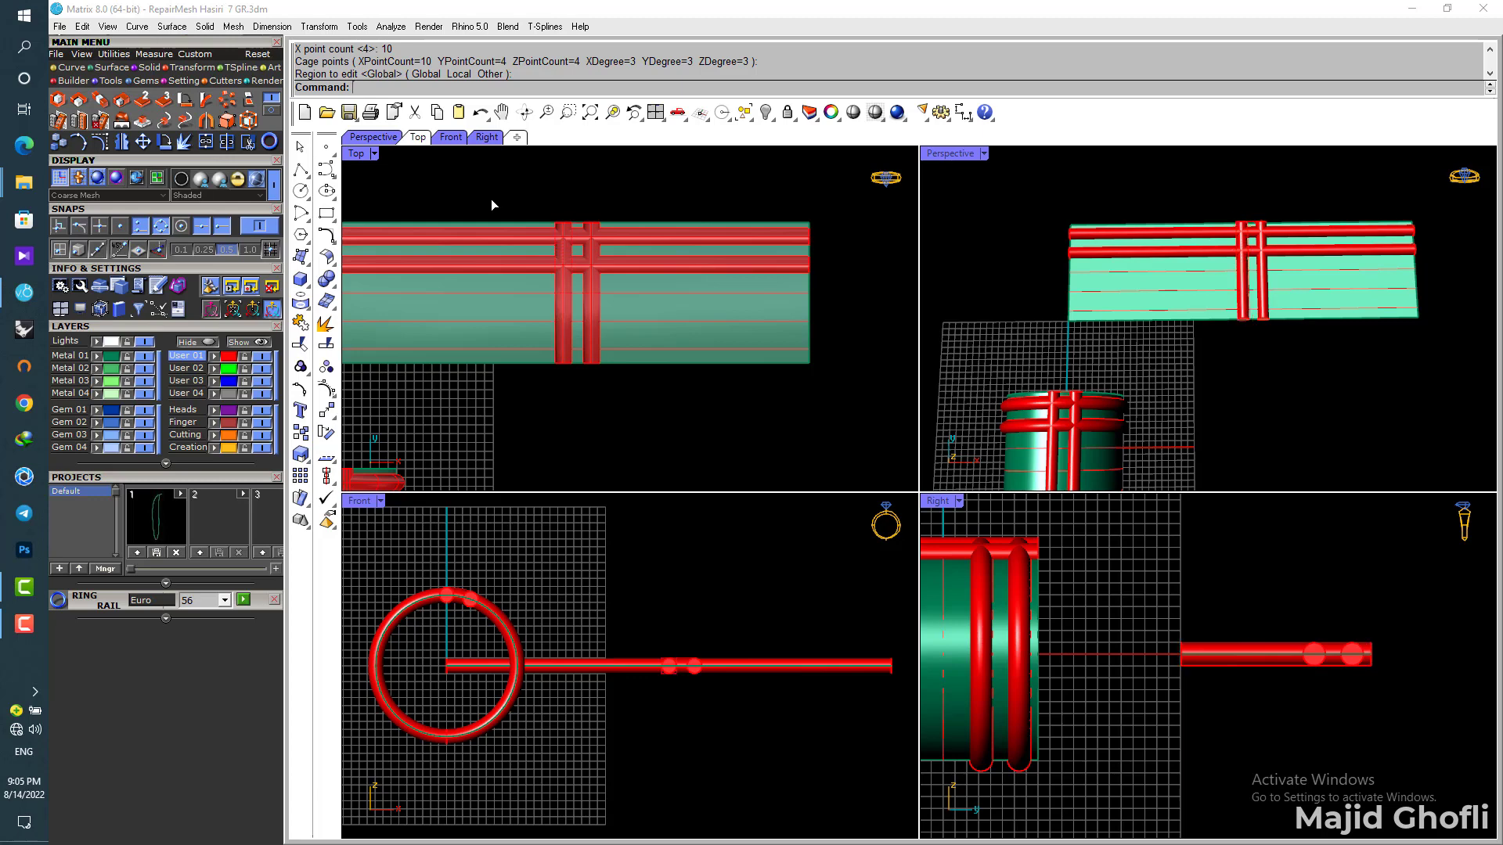
Step: Cage-edit the original crosswise pipe with a world bounding box, an X point count of 4 and a Y point count of 10
{"action": "key", "text": "Return"}
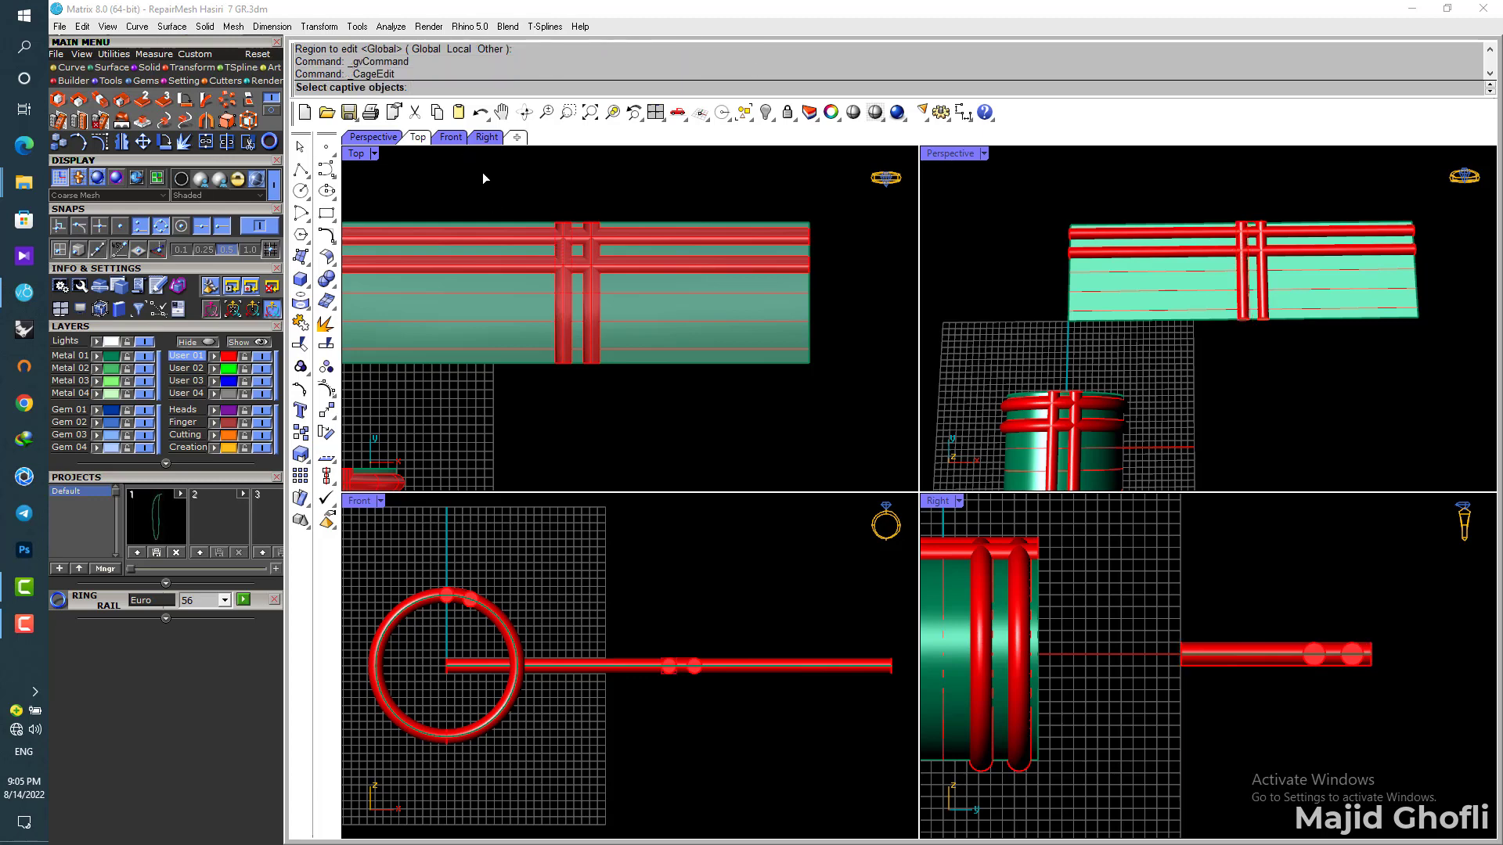
{"action": "left_click", "coordinate": [556, 306]}
{"action": "key", "text": "Return"}
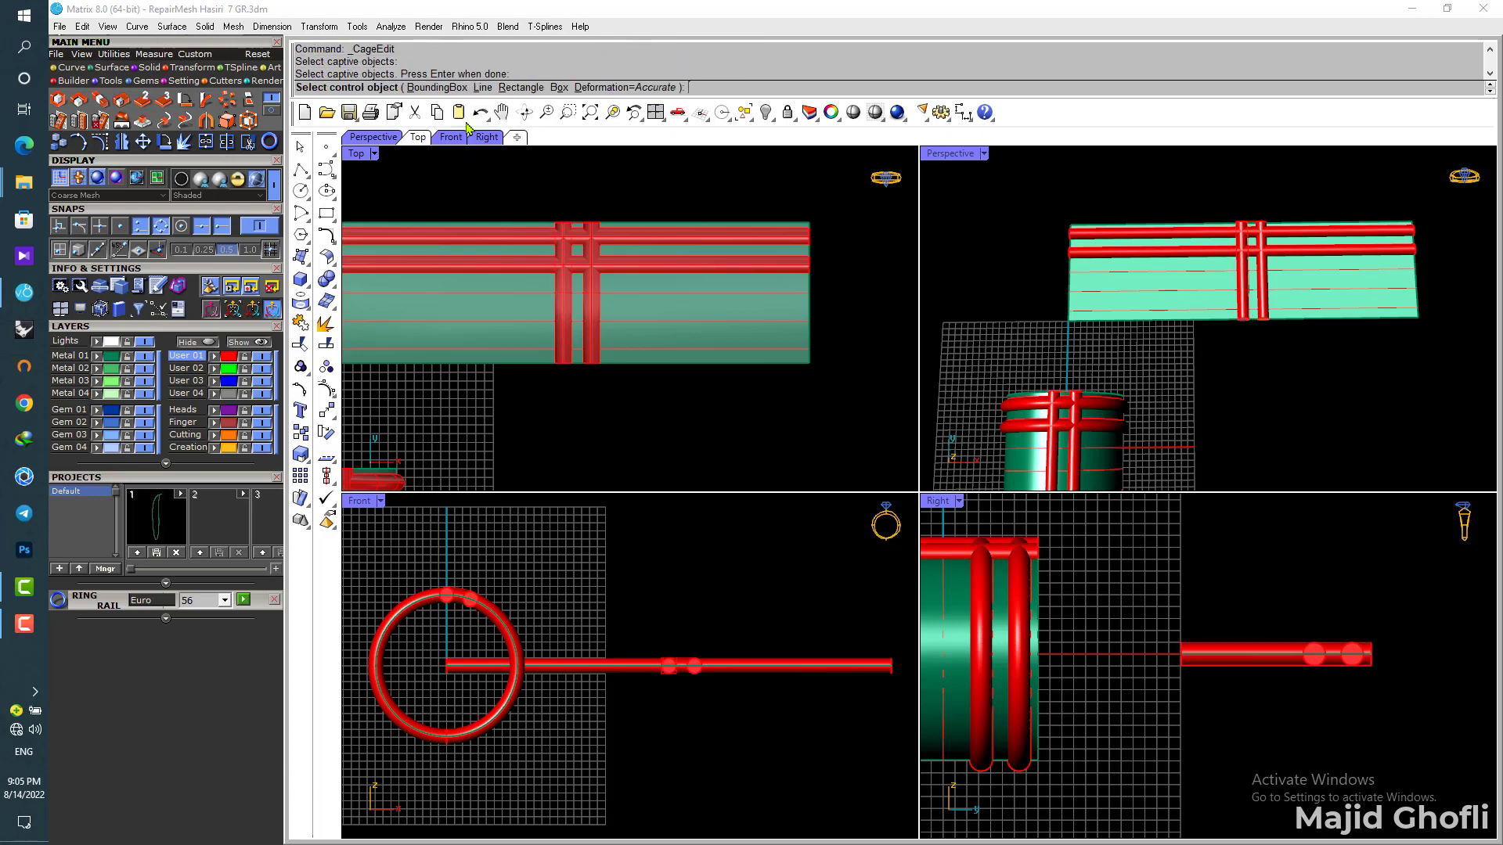
{"action": "left_click", "coordinate": [443, 87]}
{"action": "key", "text": "Return"}
{"action": "left_click", "coordinate": [407, 87]}
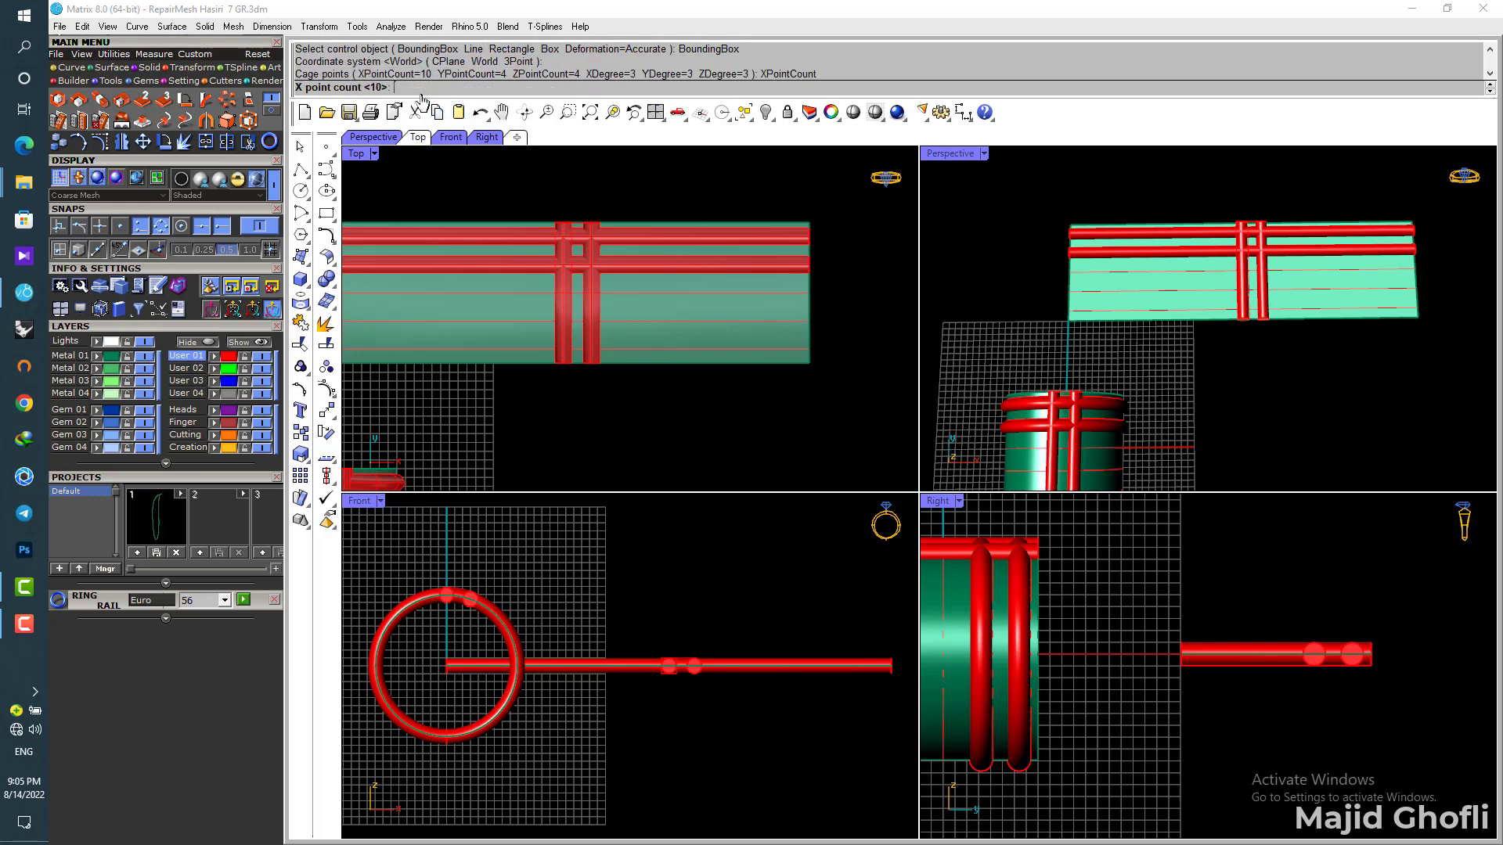
{"action": "type", "text": "4"}
{"action": "key", "text": "Return"}
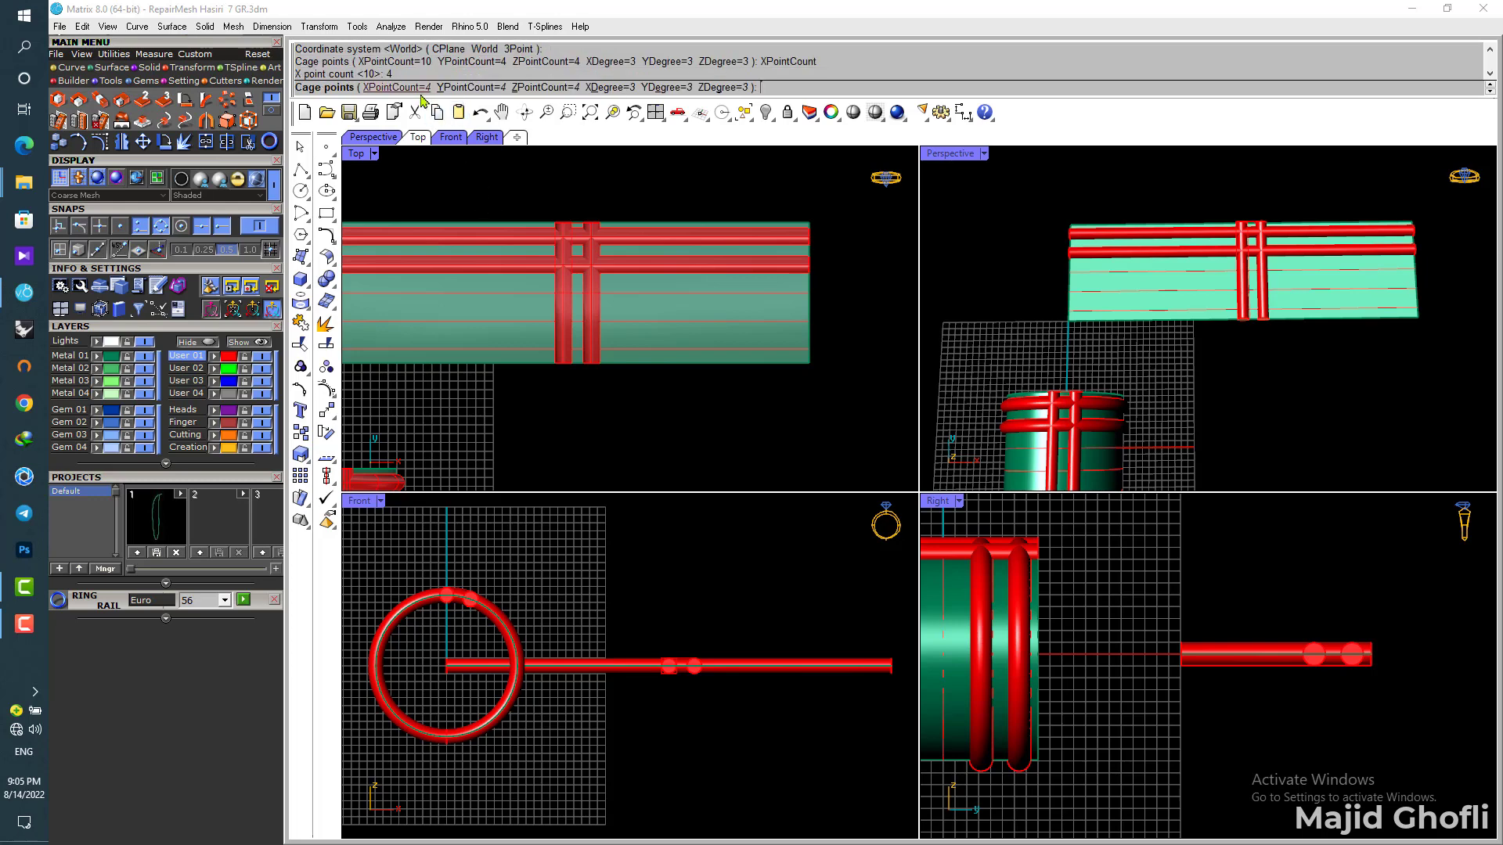
{"action": "left_click", "coordinate": [465, 88]}
{"action": "key", "text": "Return"}
{"action": "key", "text": "Return"}
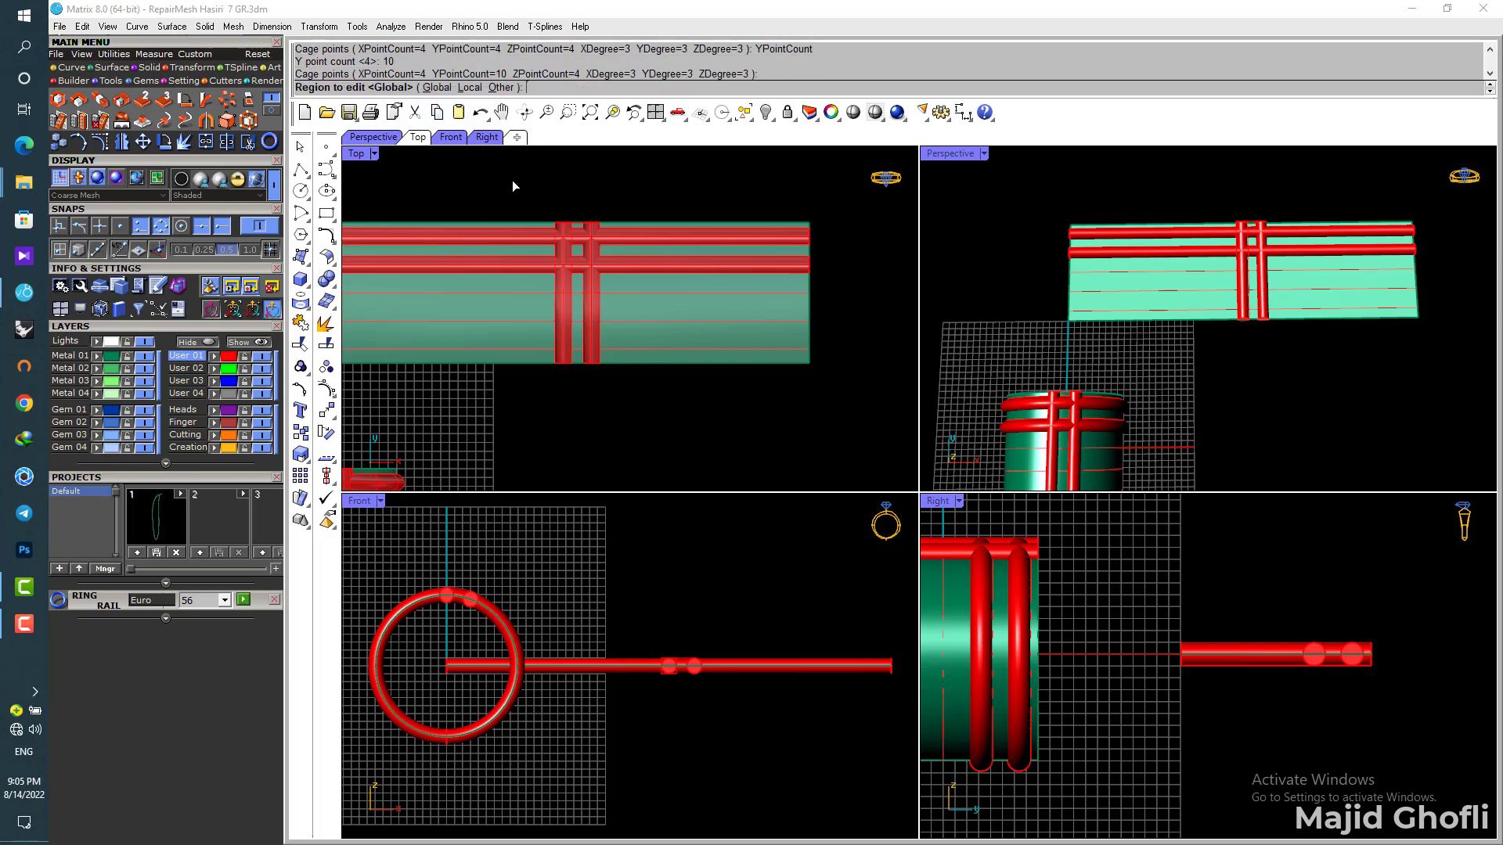
Step: Apply the cage to the global region and set the Right and Perspective views to Shaded display
{"action": "left_click", "coordinate": [939, 506]}
{"action": "left_click", "coordinate": [1010, 94]}
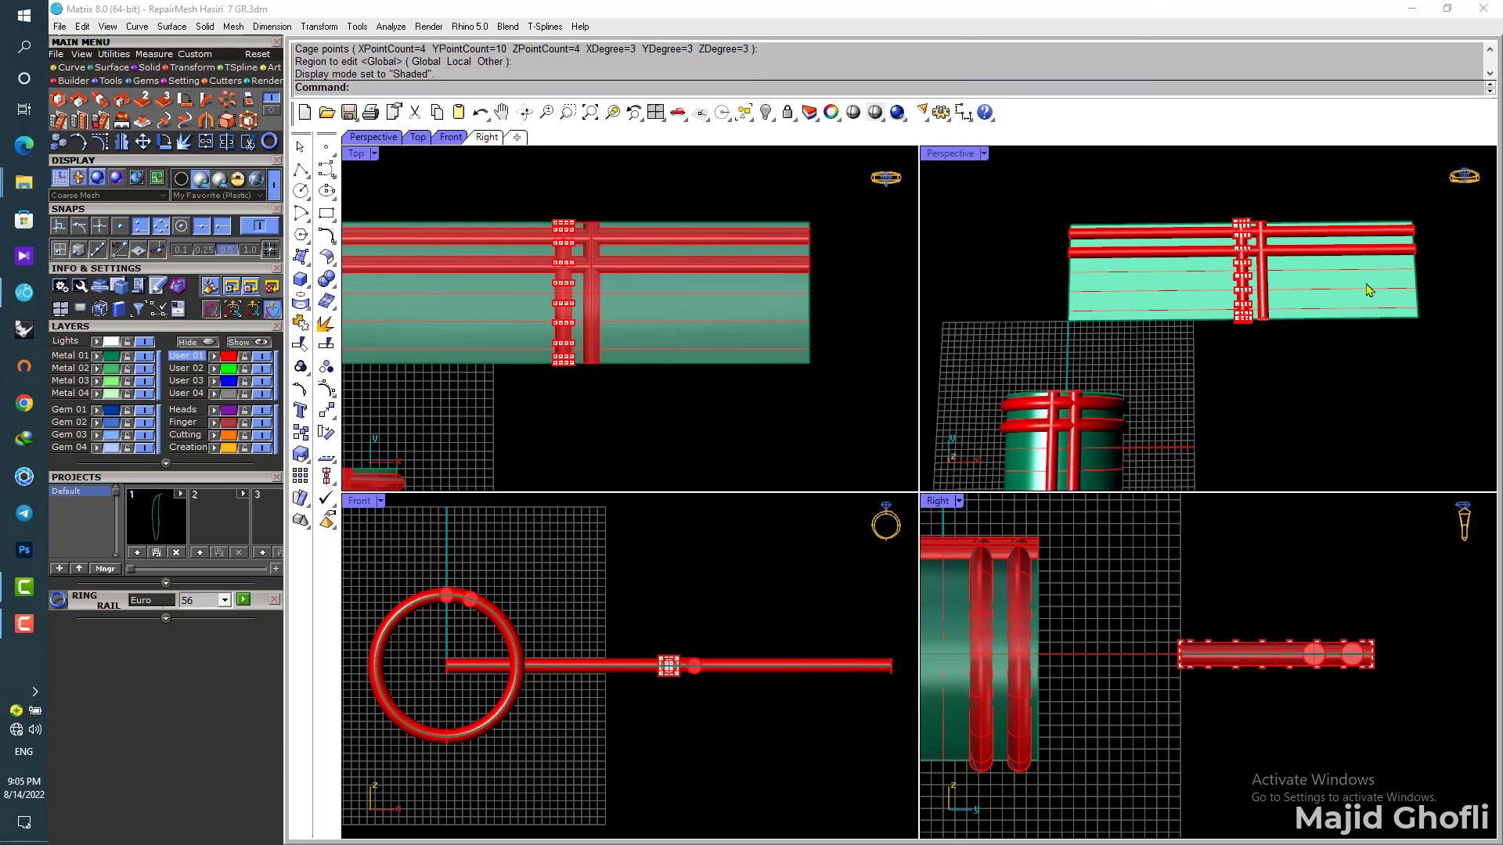
{"action": "right_click_drag", "start_coordinate": [1368, 290], "coordinate": [1196, 211]}
{"action": "left_click", "coordinate": [984, 153]}
{"action": "left_click", "coordinate": [1026, 104]}
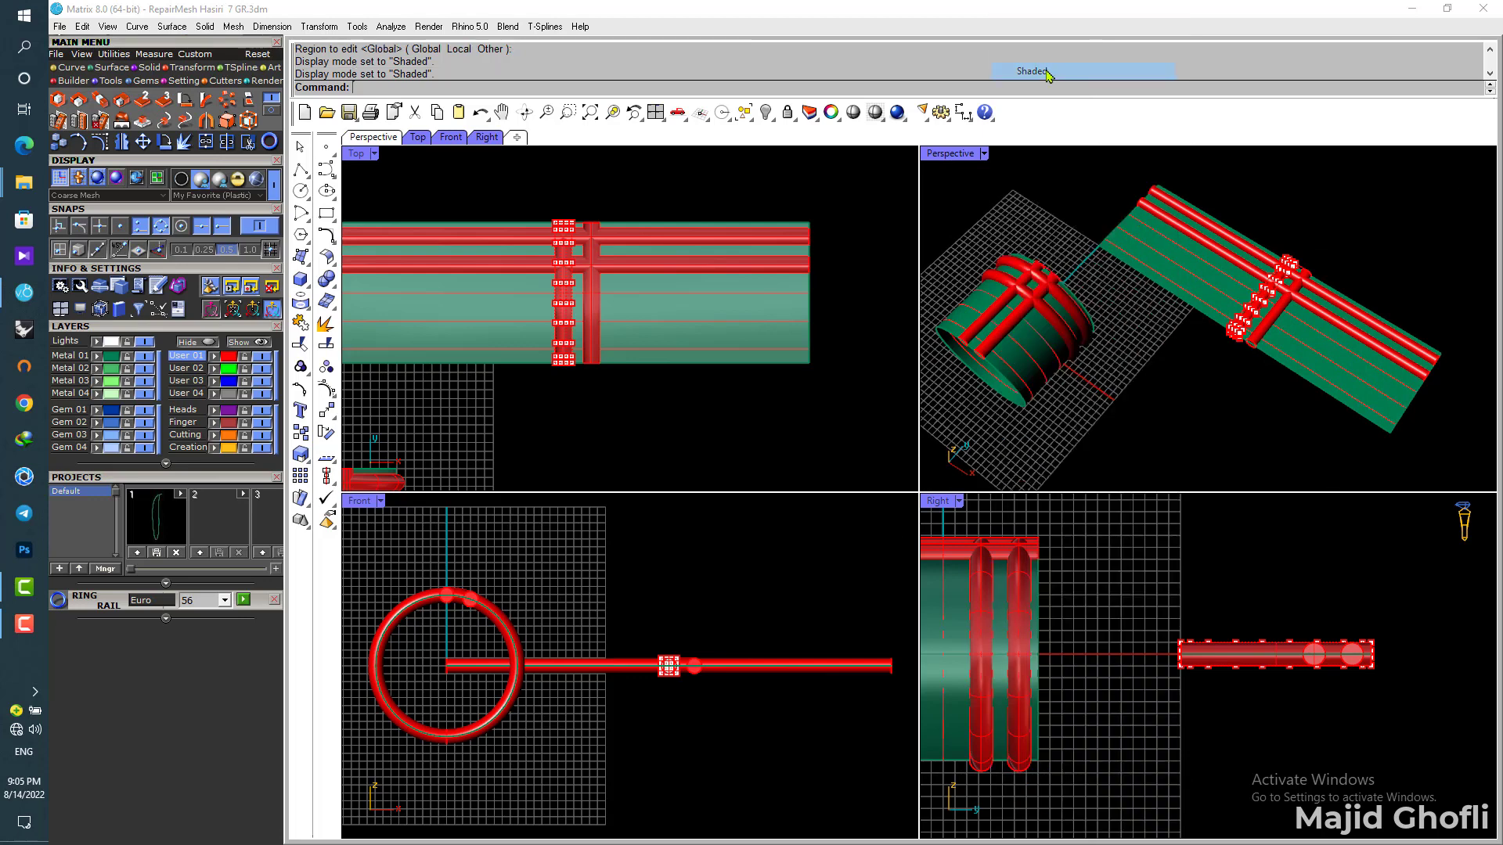
Step: Delete the mirrored crosswise pipe beside the caged one
{"action": "scroll", "coordinate": [1302, 270], "scroll_direction": "up", "scroll_amount": 4}
{"action": "right_click_drag", "start_coordinate": [1302, 270], "coordinate": [1290, 249]}
{"action": "scroll", "coordinate": [1292, 258], "scroll_direction": "up", "scroll_amount": 2}
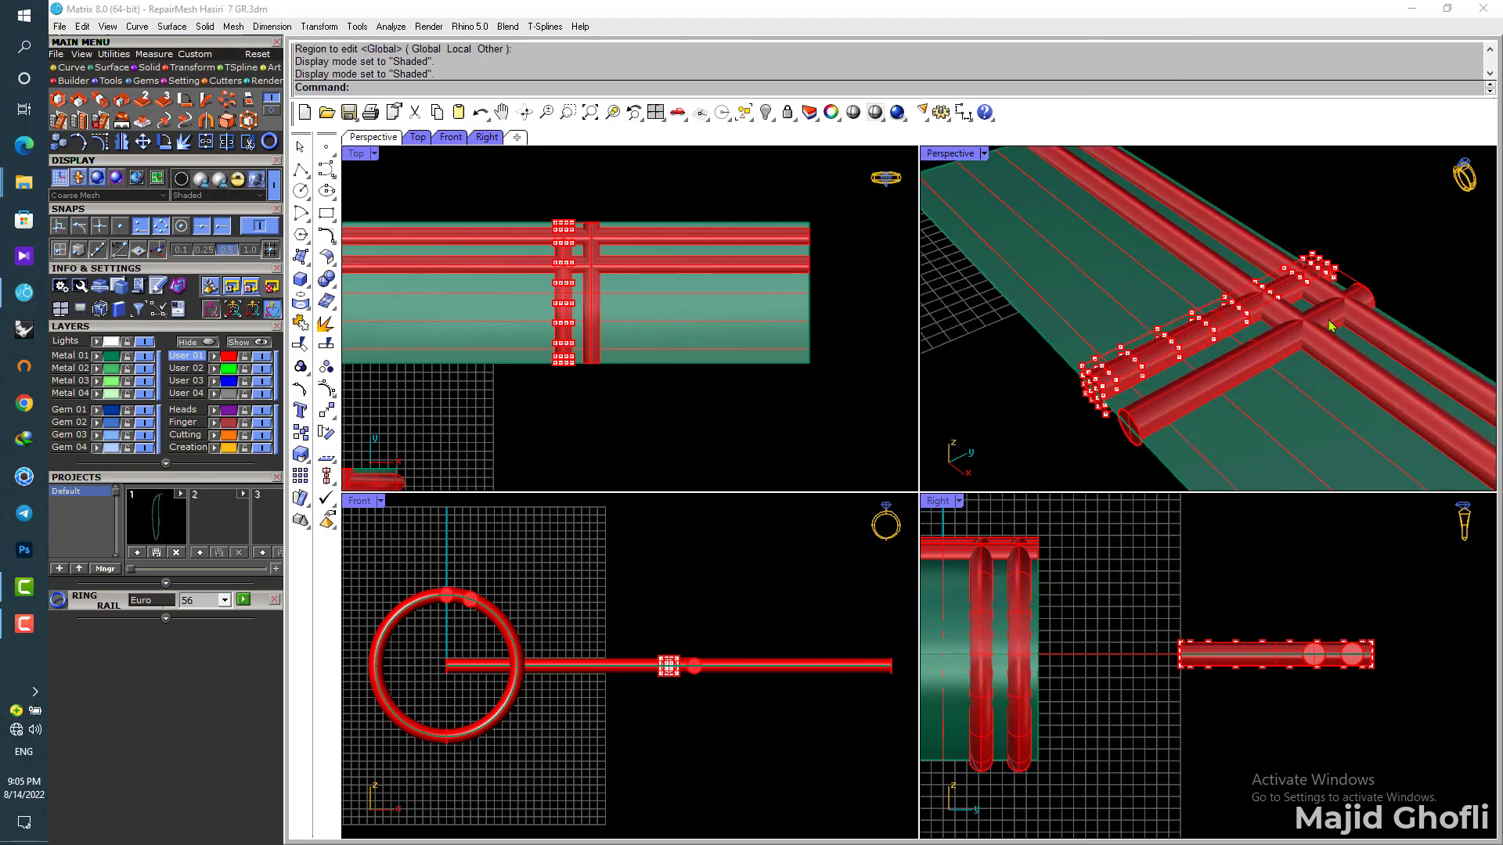
{"action": "left_click", "coordinate": [1328, 322]}
{"action": "key", "text": "Delete"}
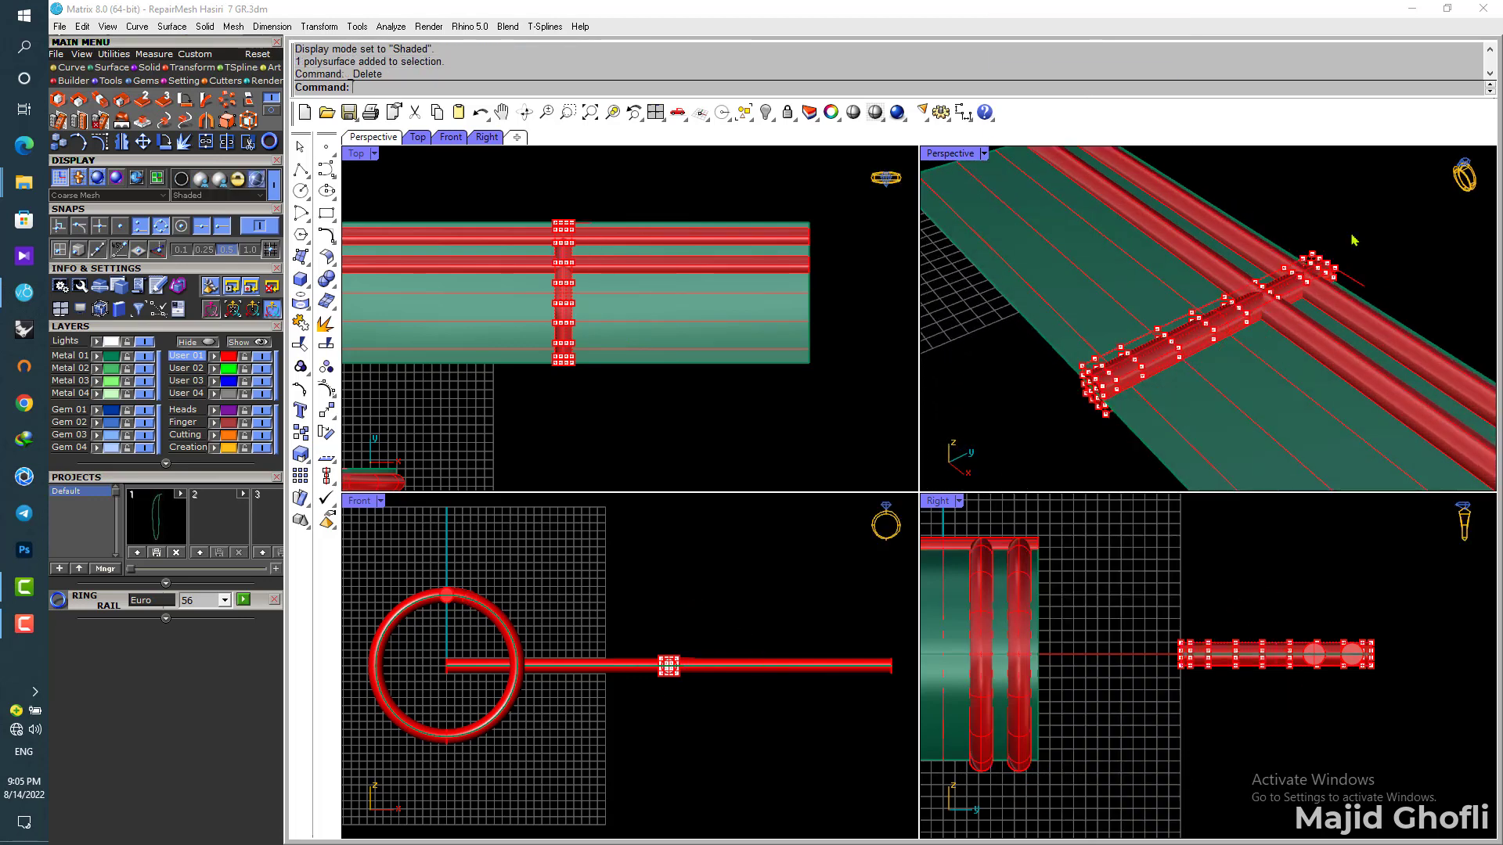
Step: Mirror copies of the two lengthwise pipes across the strip's lengthwise centre line, starting from the midpoint of its short edge
{"action": "scroll", "coordinate": [1372, 683], "scroll_direction": "up", "scroll_amount": 4}
{"action": "right_click_drag", "start_coordinate": [1375, 674], "coordinate": [1328, 667]}
{"action": "scroll", "coordinate": [1293, 610], "scroll_direction": "up", "scroll_amount": 3}
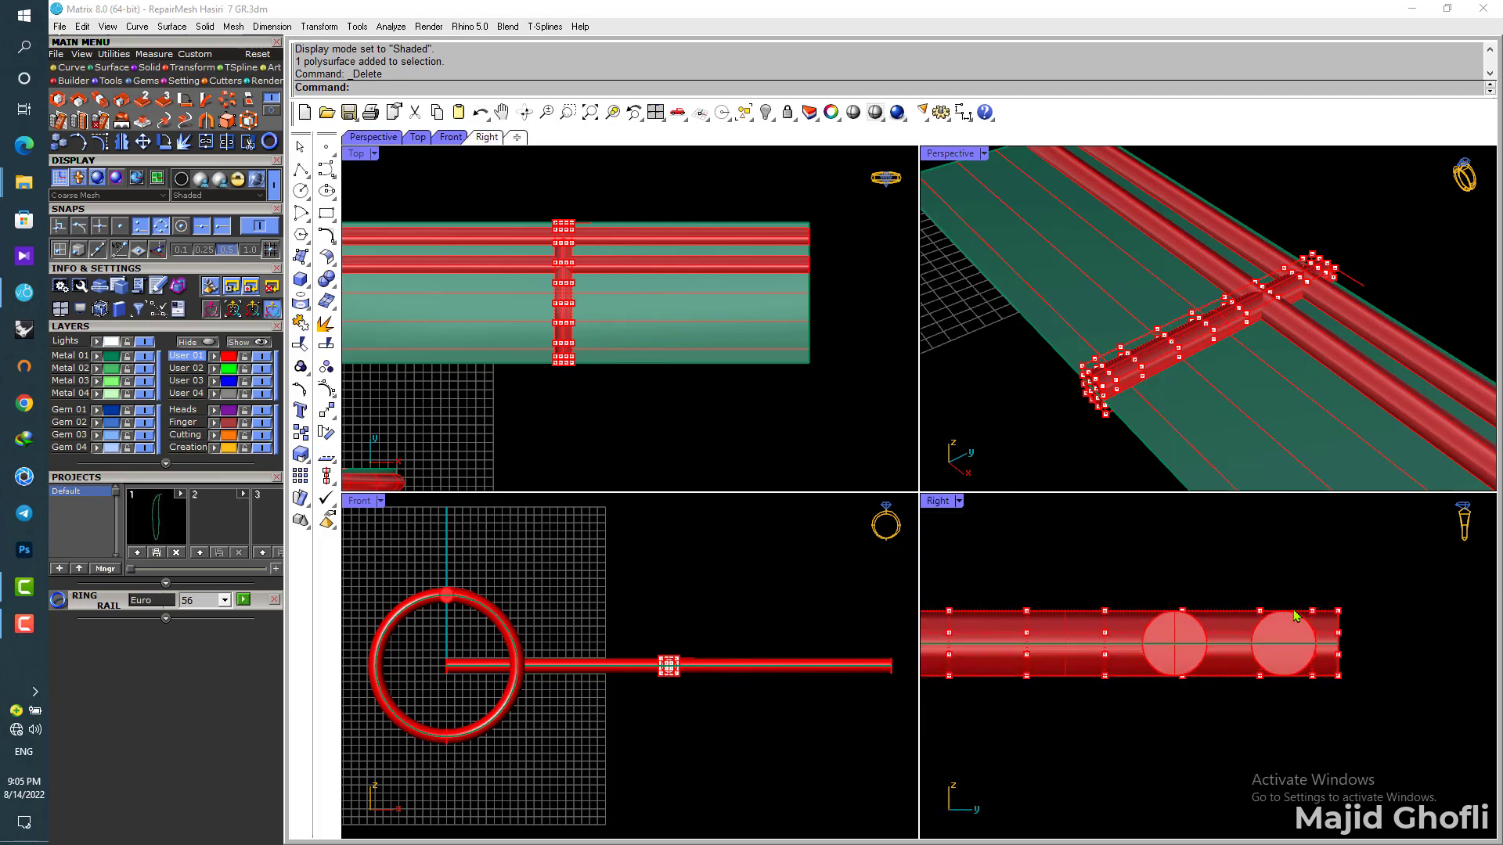
{"action": "scroll", "coordinate": [1288, 607], "scroll_direction": "down", "scroll_amount": 5}
{"action": "scroll", "coordinate": [1256, 626], "scroll_direction": "up", "scroll_amount": 3}
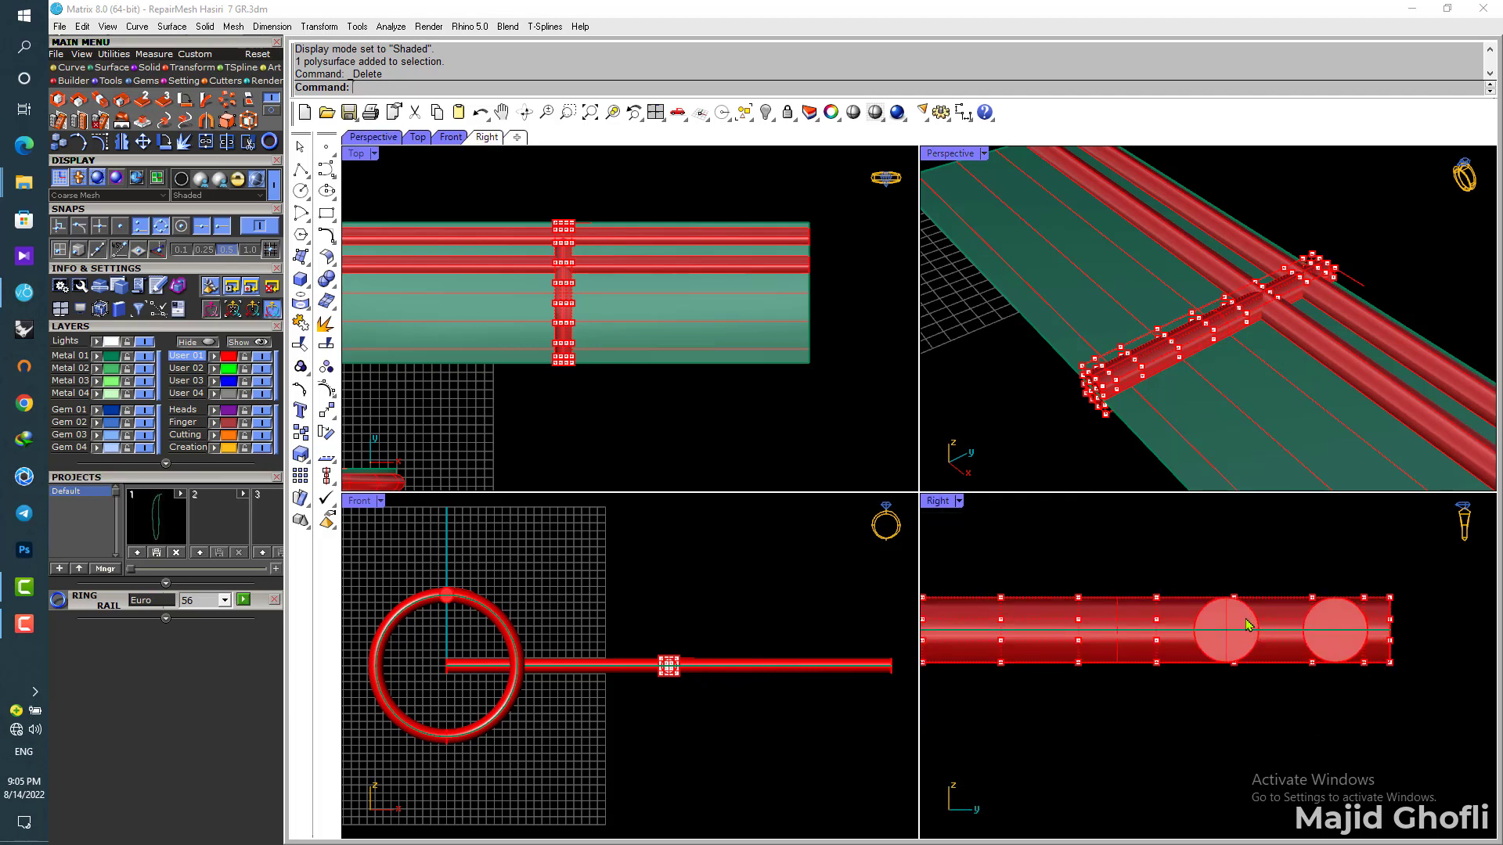
{"action": "left_click", "coordinate": [1248, 624]}
{"action": "left_click", "coordinate": [1328, 623], "text": "shift"}
{"action": "scroll", "coordinate": [720, 273], "scroll_direction": "down", "scroll_amount": 1}
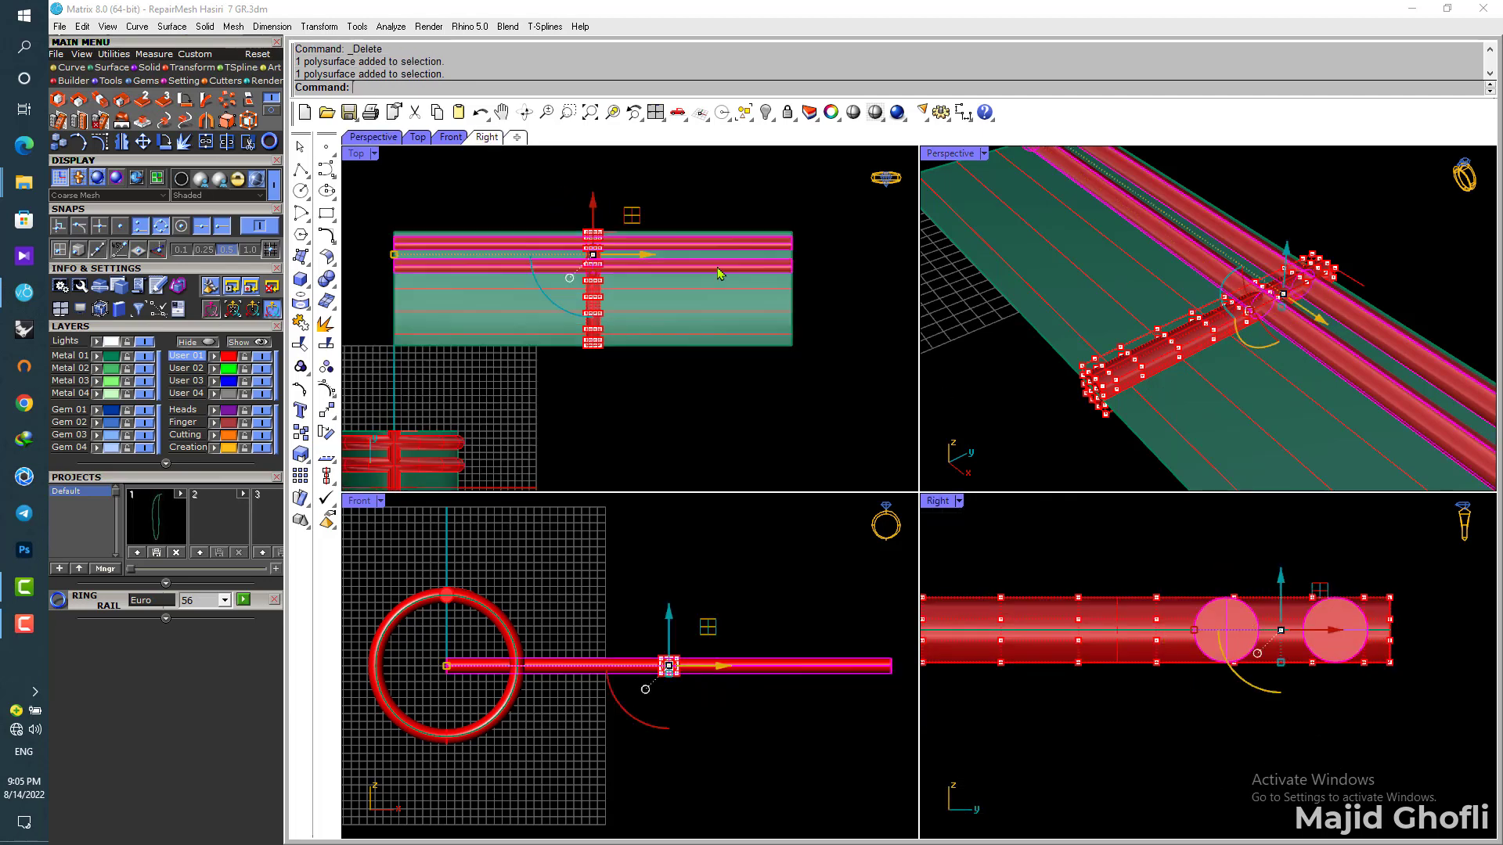
{"action": "left_click", "coordinate": [121, 141]}
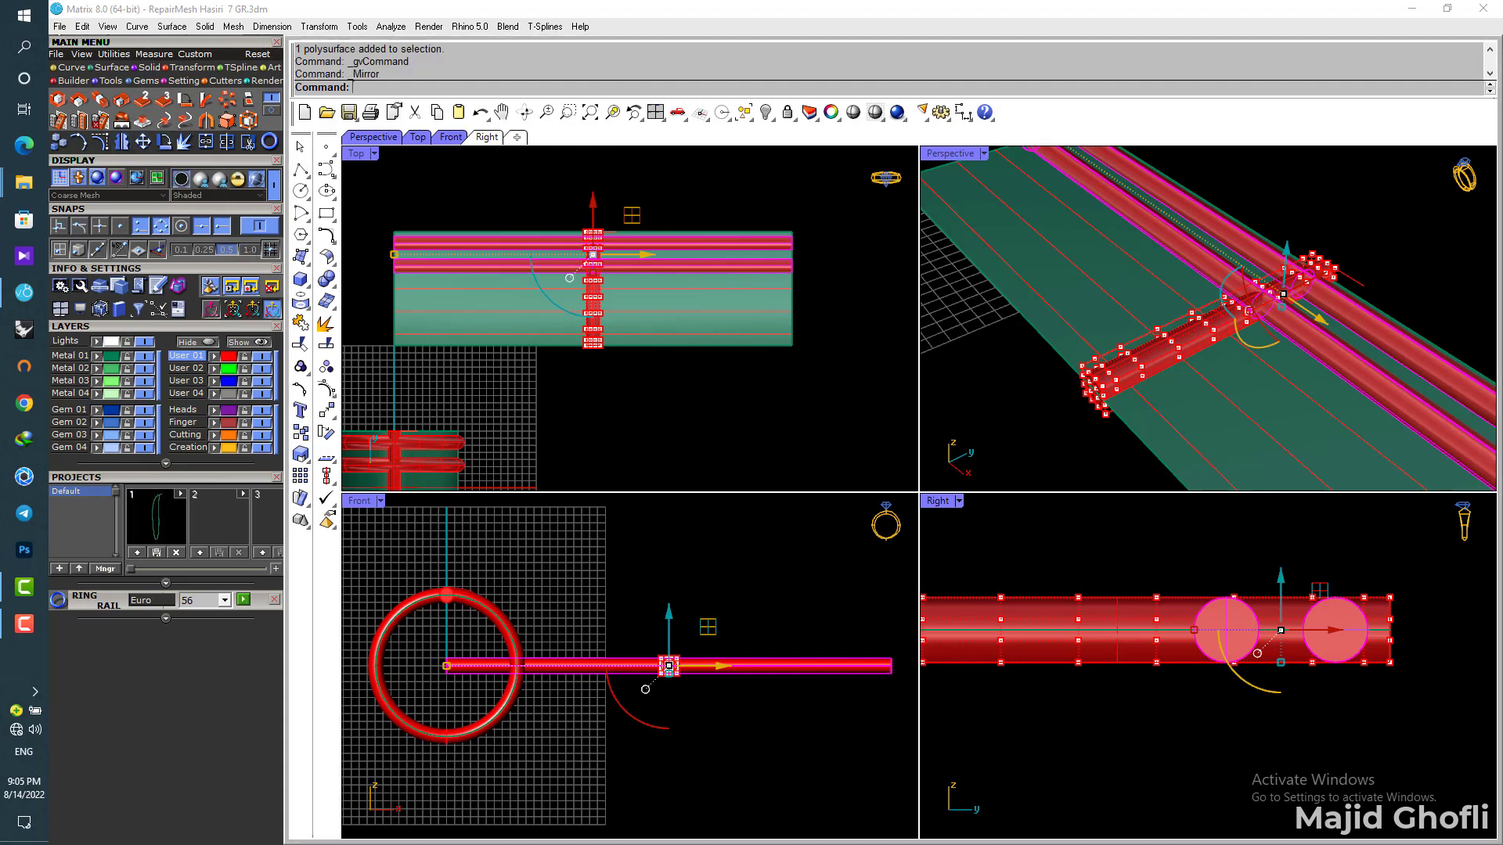
{"action": "left_click", "coordinate": [393, 288]}
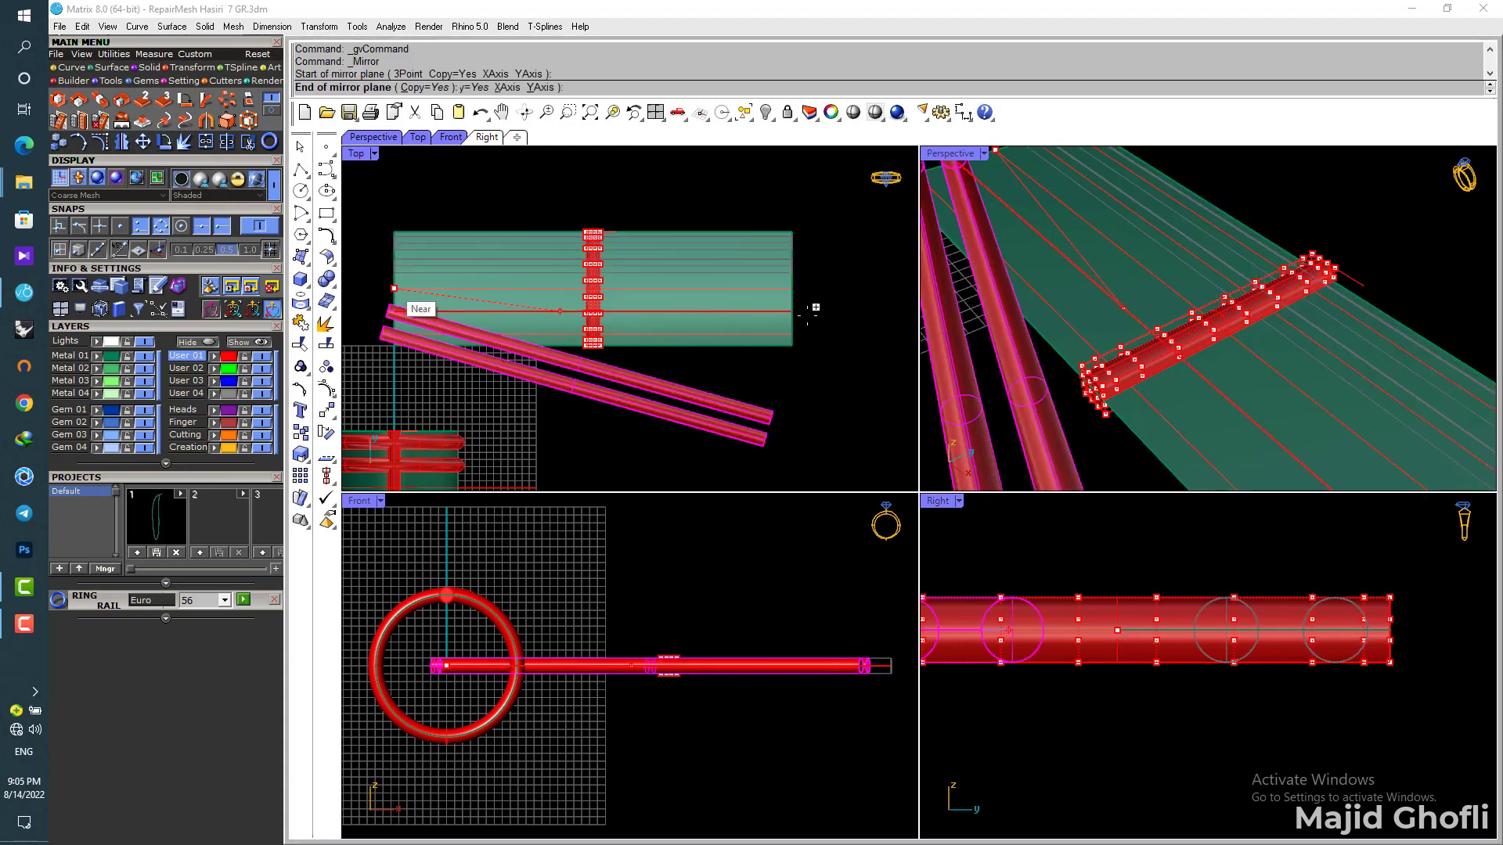
{"action": "left_click", "coordinate": [841, 265]}
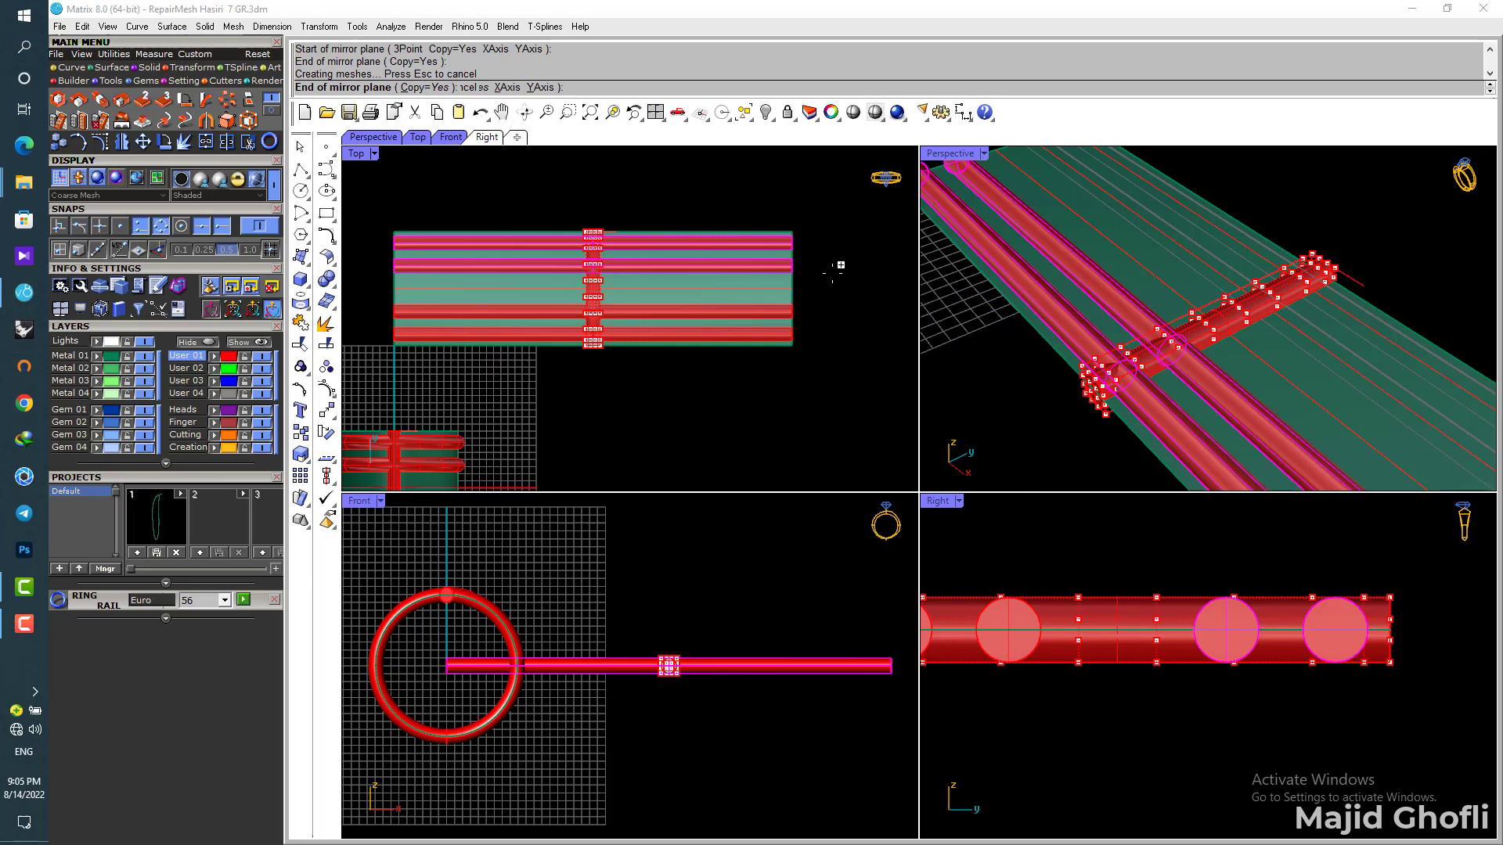
Step: Create a pipe of diameter 1.9 along the strip's lengthwise centre line
{"action": "left_click", "coordinate": [1115, 245]}
{"action": "key", "text": "Return"}
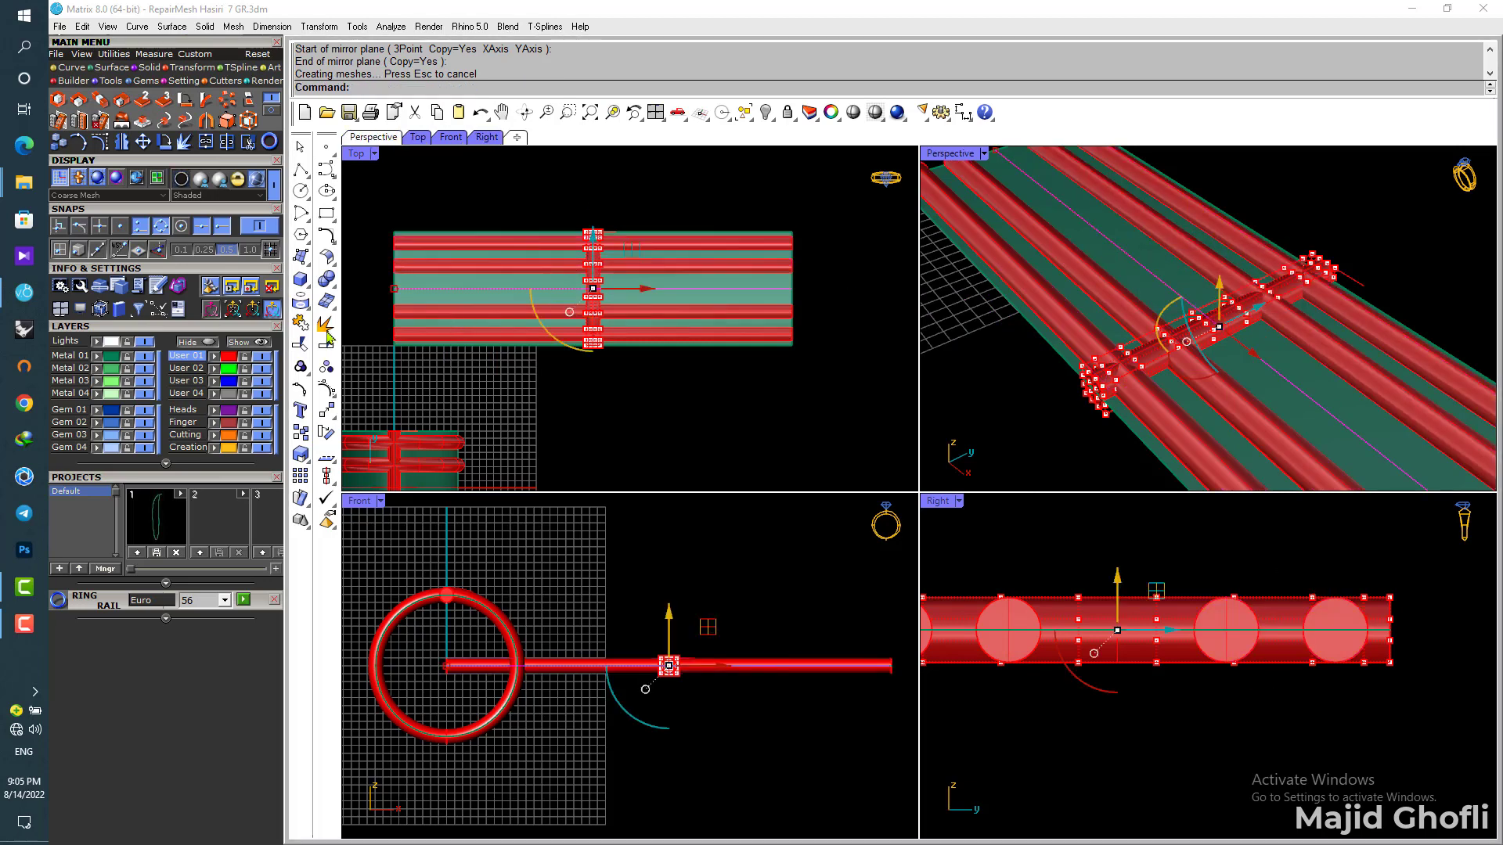
{"action": "left_click", "coordinate": [304, 290]}
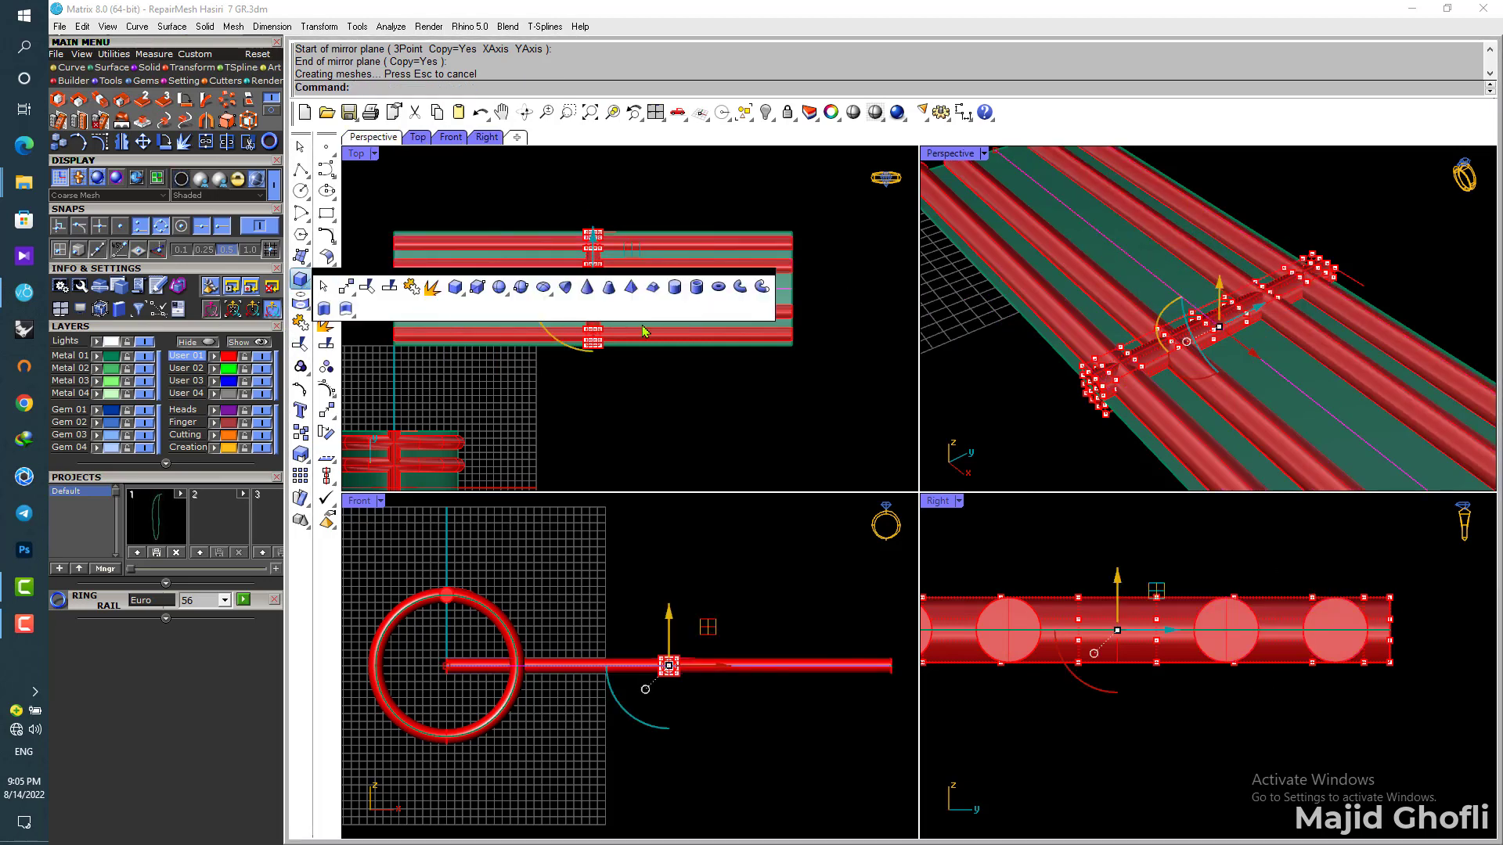
{"action": "left_click", "coordinate": [741, 289]}
{"action": "key", "text": "Return"}
{"action": "key", "text": "Return"}
{"action": "key", "text": "Return"}
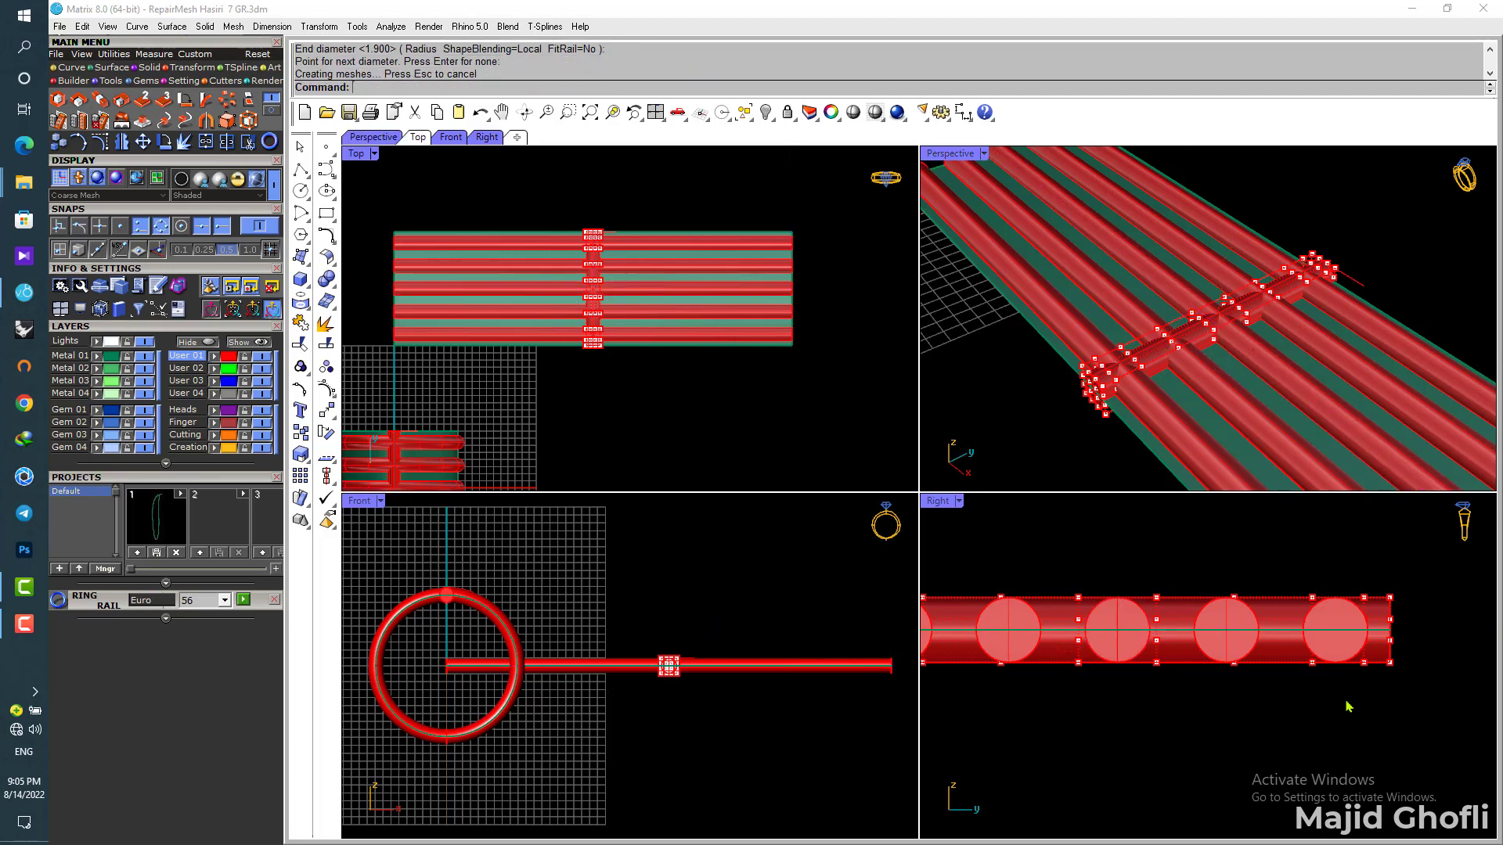
Step: Try shifting the cage point columns around the outermost lengthwise pipe with the curves still visible, and undo the shifts
{"action": "right_click_drag", "start_coordinate": [1338, 697], "coordinate": [1315, 690]}
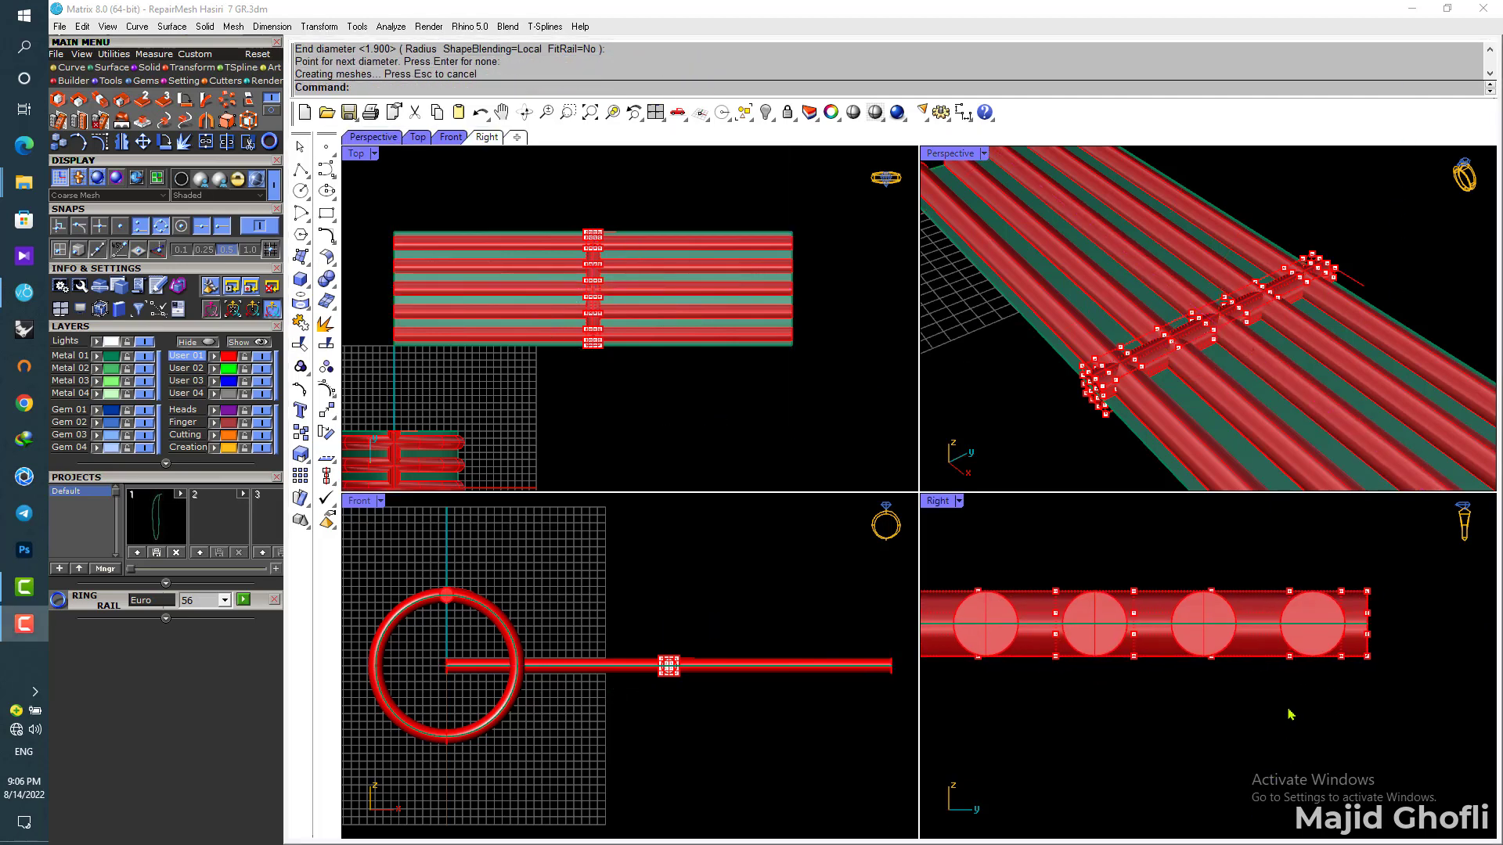
{"action": "left_click_drag", "start_coordinate": [1255, 561], "coordinate": [1315, 708]}
{"action": "scroll", "coordinate": [1313, 633], "scroll_direction": "up", "scroll_amount": 2}
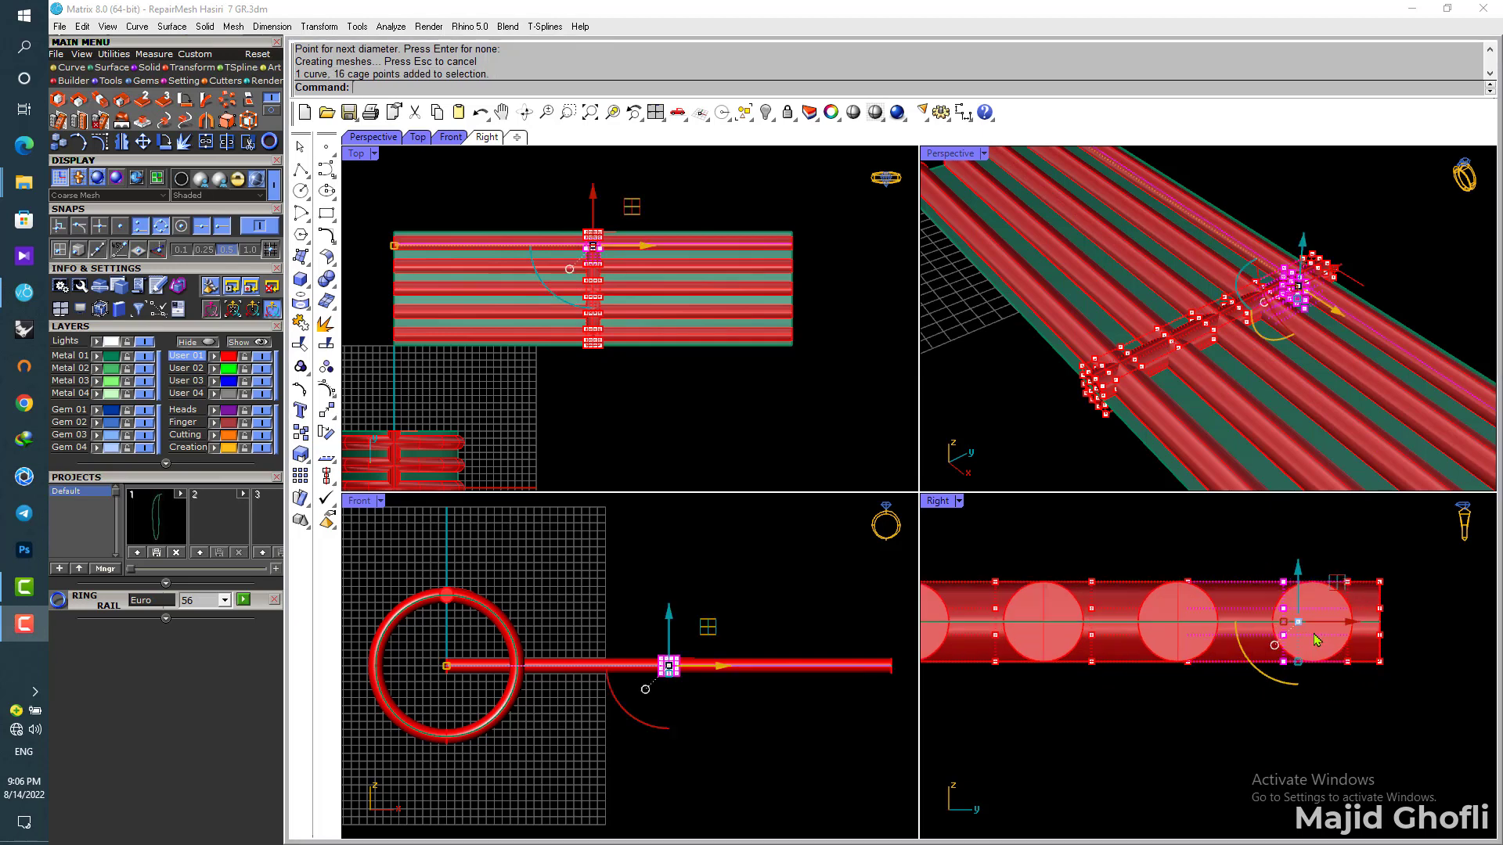
{"action": "left_click_drag", "start_coordinate": [1315, 626], "coordinate": [1342, 597]}
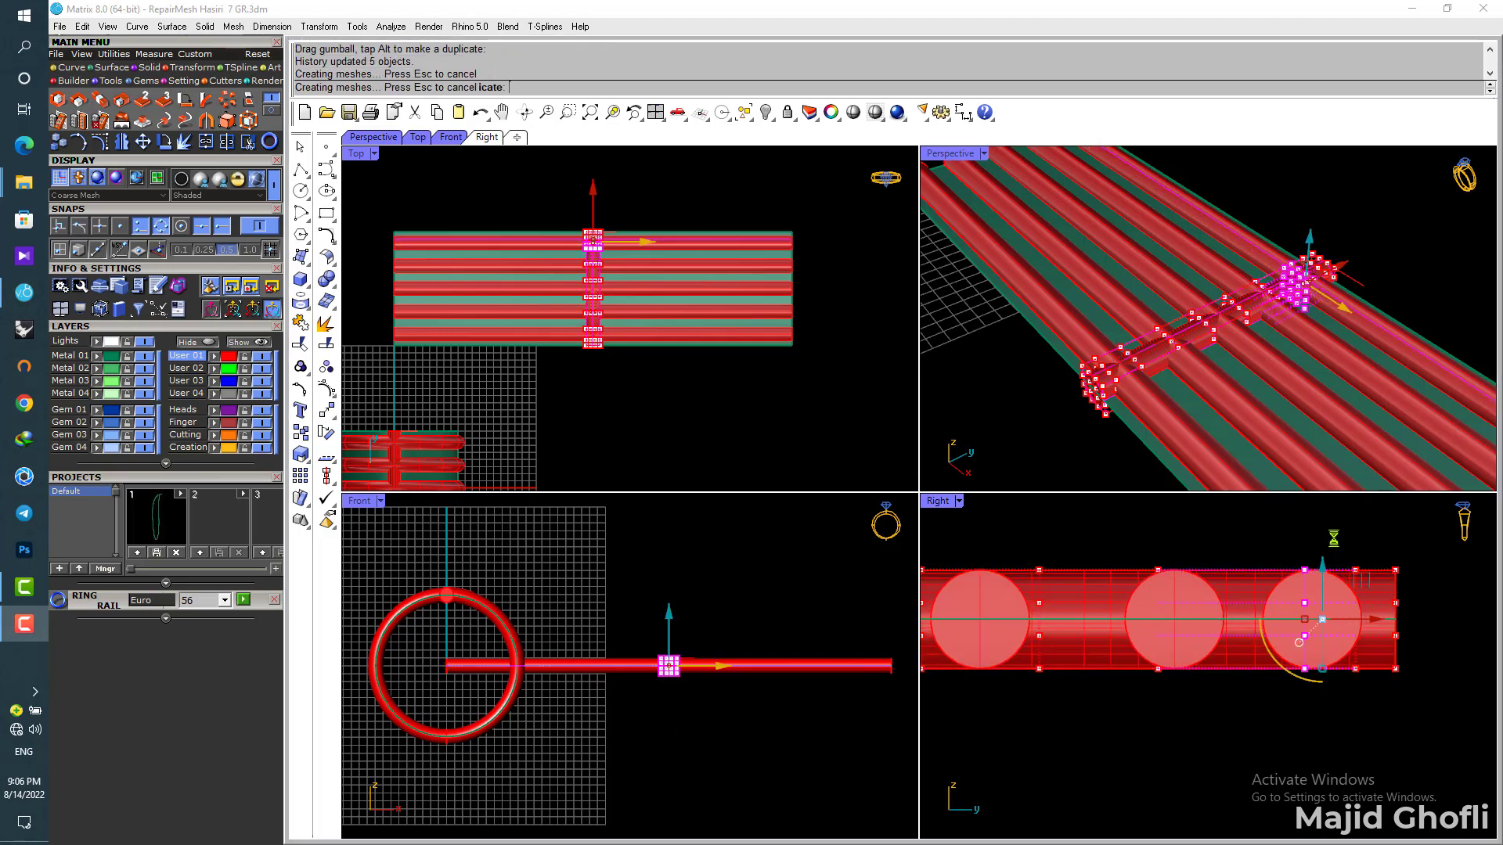
{"action": "left_click_drag", "start_coordinate": [1333, 537], "coordinate": [1382, 710]}
{"action": "left_click_drag", "start_coordinate": [1401, 621], "coordinate": [1331, 619]}
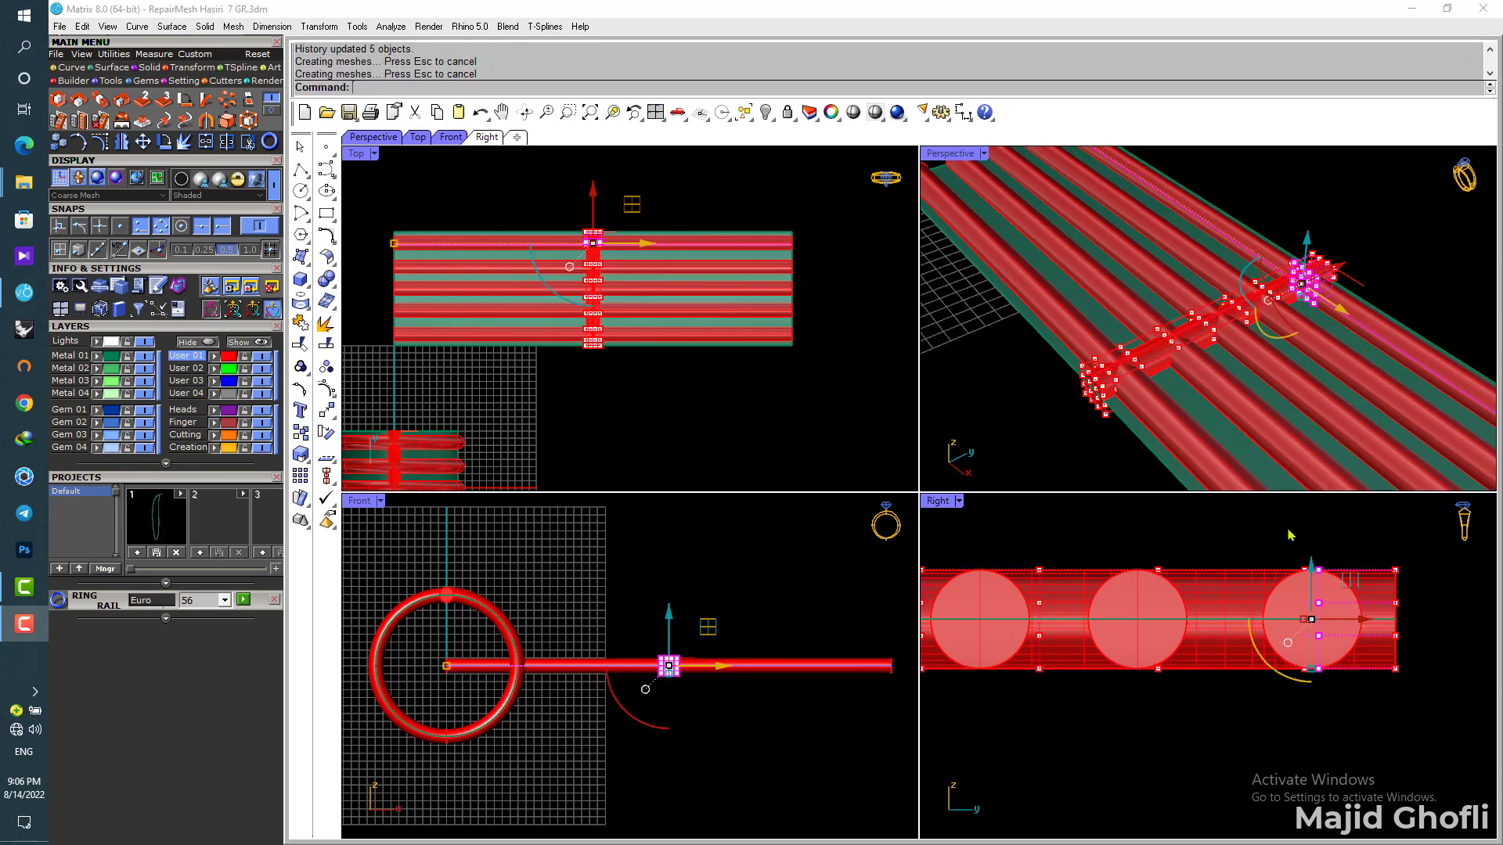
{"action": "right_click_drag", "start_coordinate": [1297, 398], "coordinate": [1198, 330]}
{"action": "key", "text": "ctrl+z"}
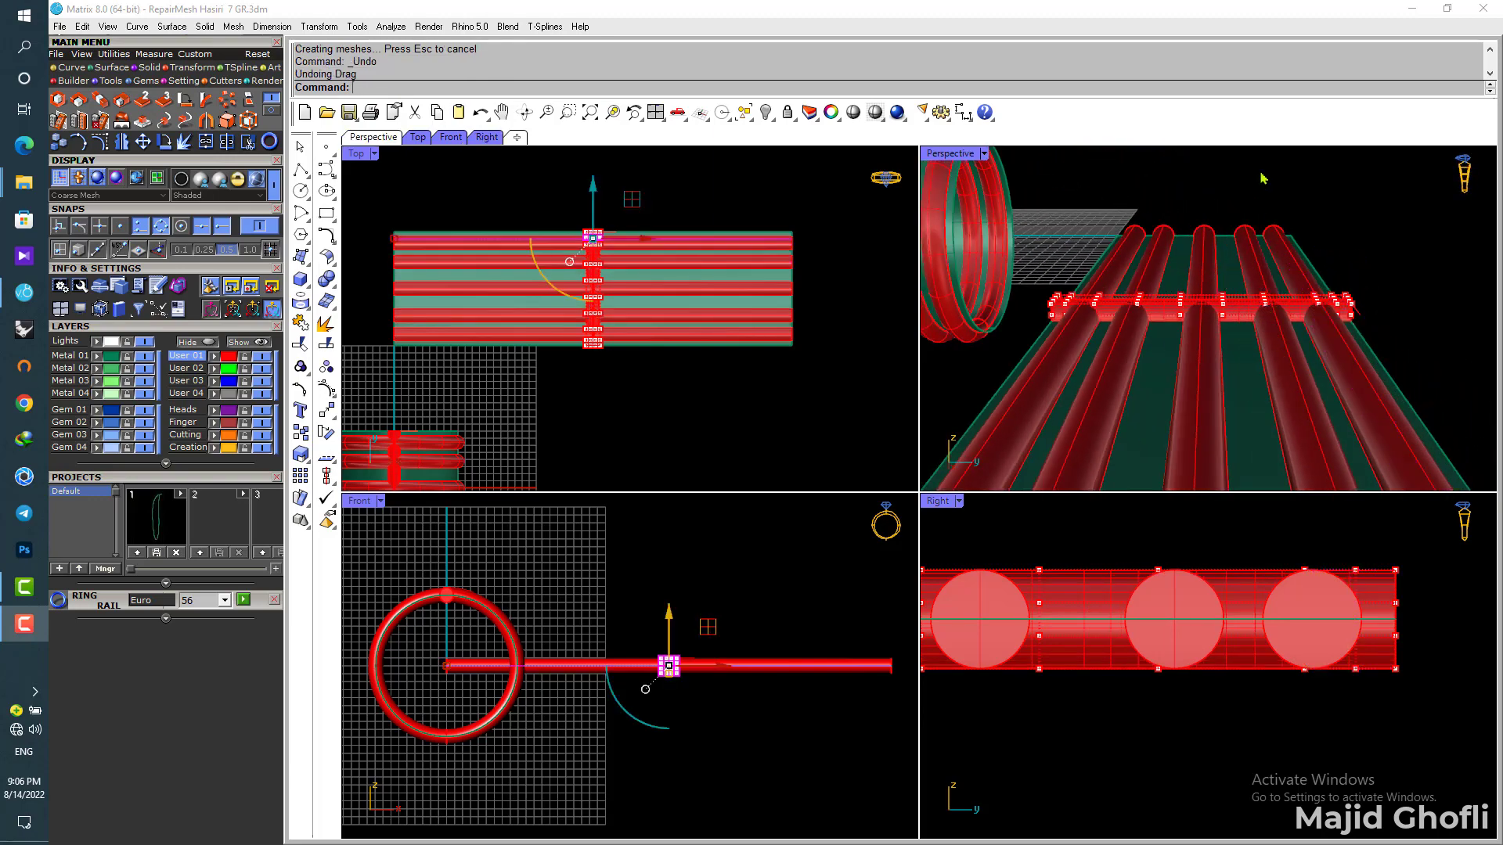
{"action": "key", "text": "ctrl+z"}
{"action": "key", "text": "Escape"}
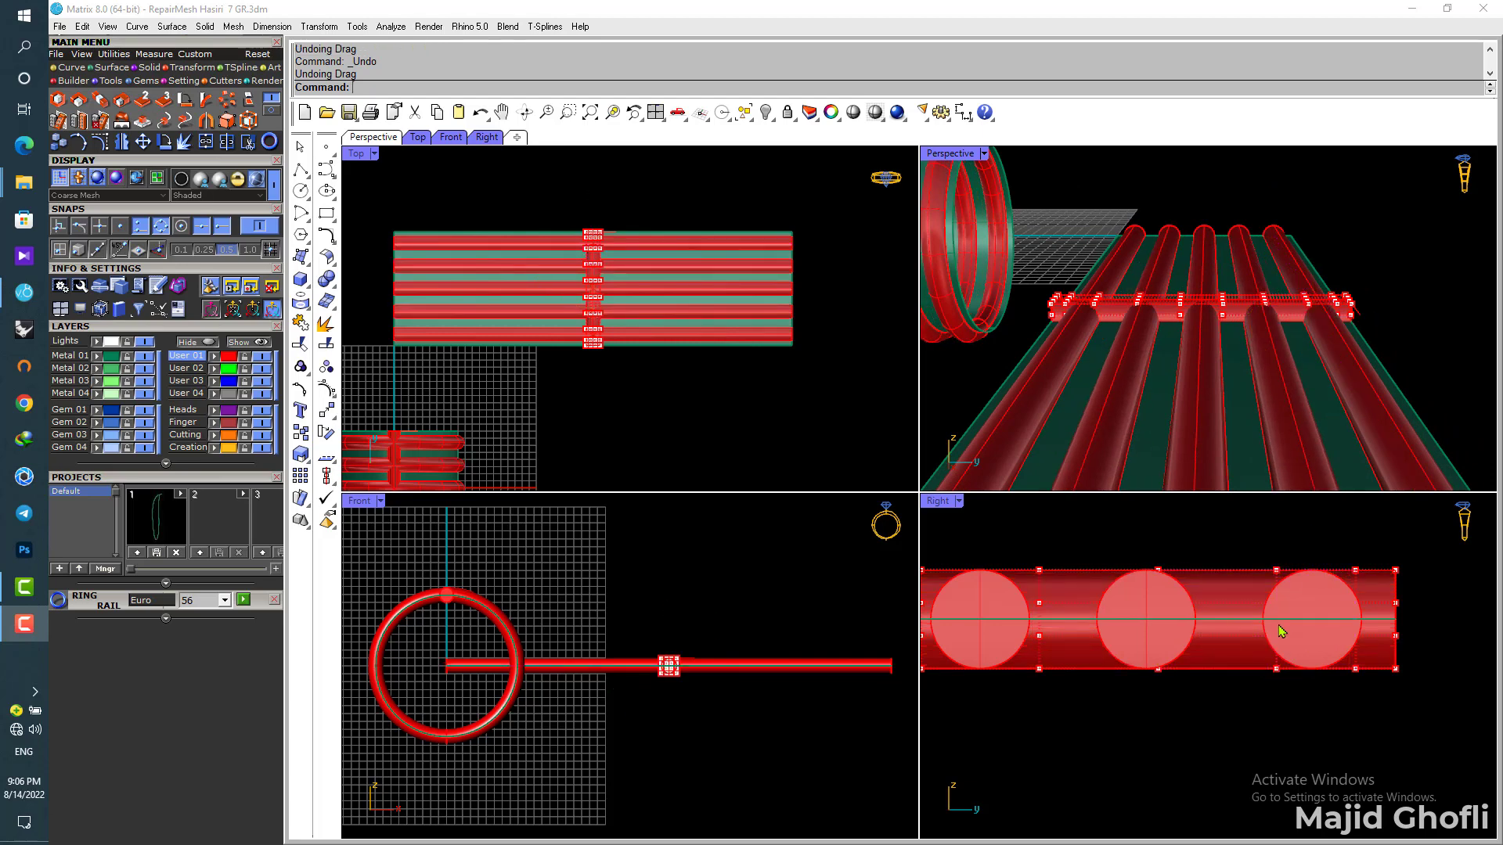
Step: Select all curves and hide them on the User 04 layer
{"action": "scroll", "coordinate": [1332, 608], "scroll_direction": "down", "scroll_amount": 8}
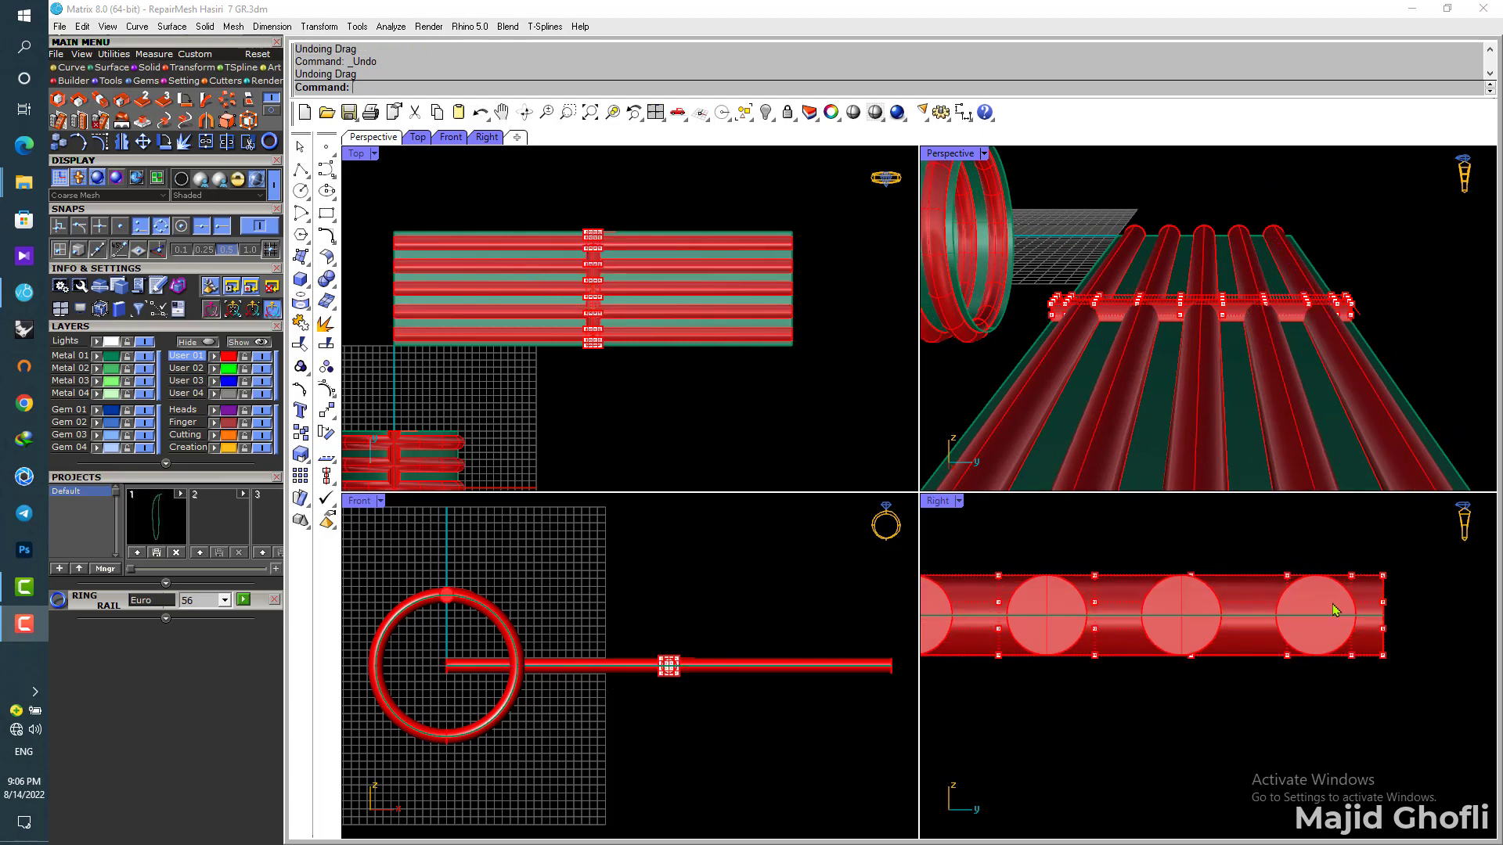
{"action": "left_click", "coordinate": [744, 113]}
{"action": "left_click", "coordinate": [833, 208]}
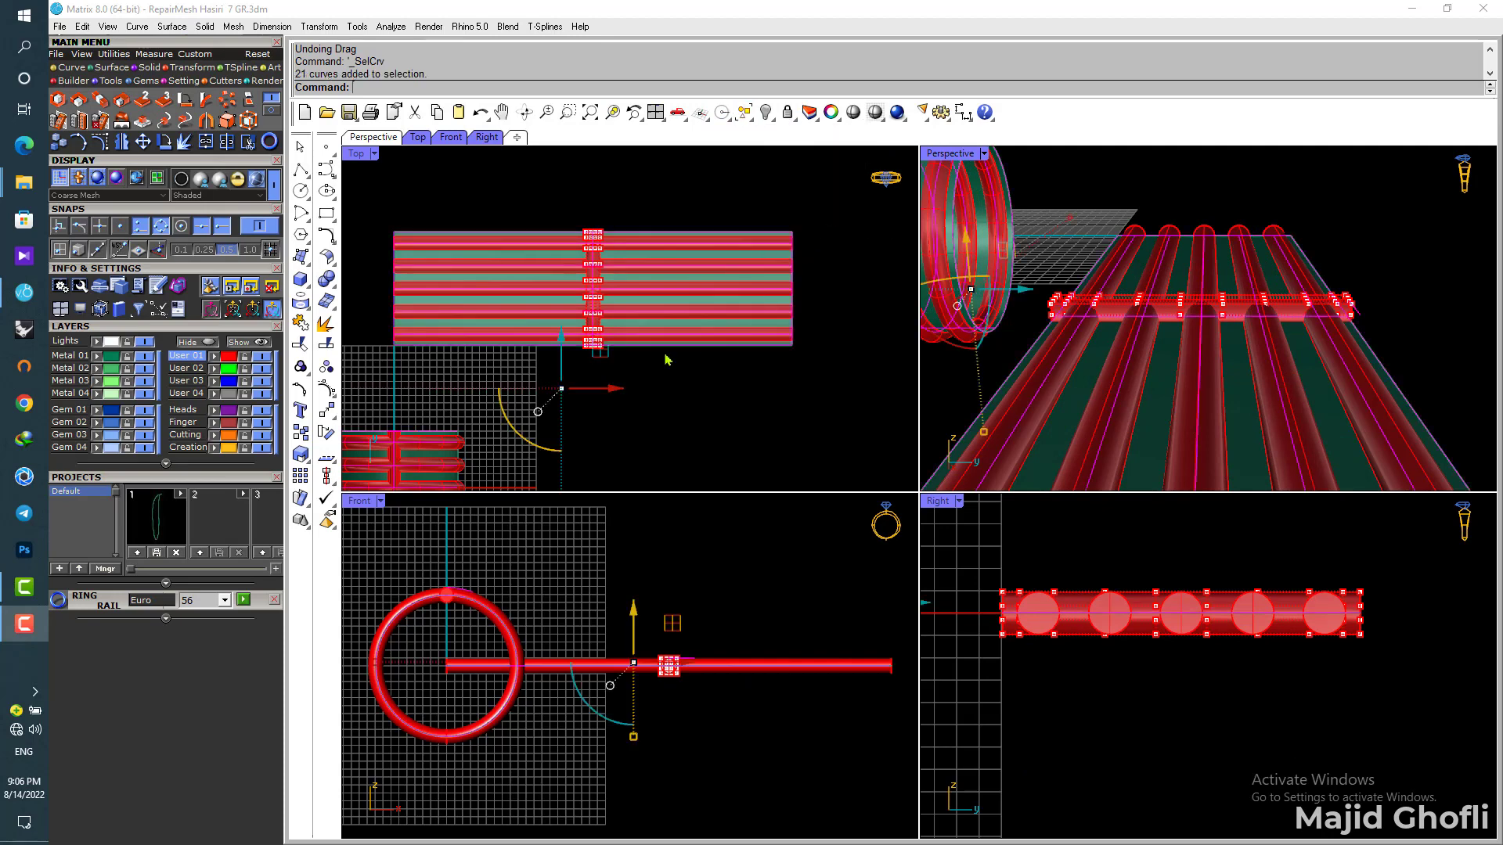
{"action": "key", "text": "Escape"}
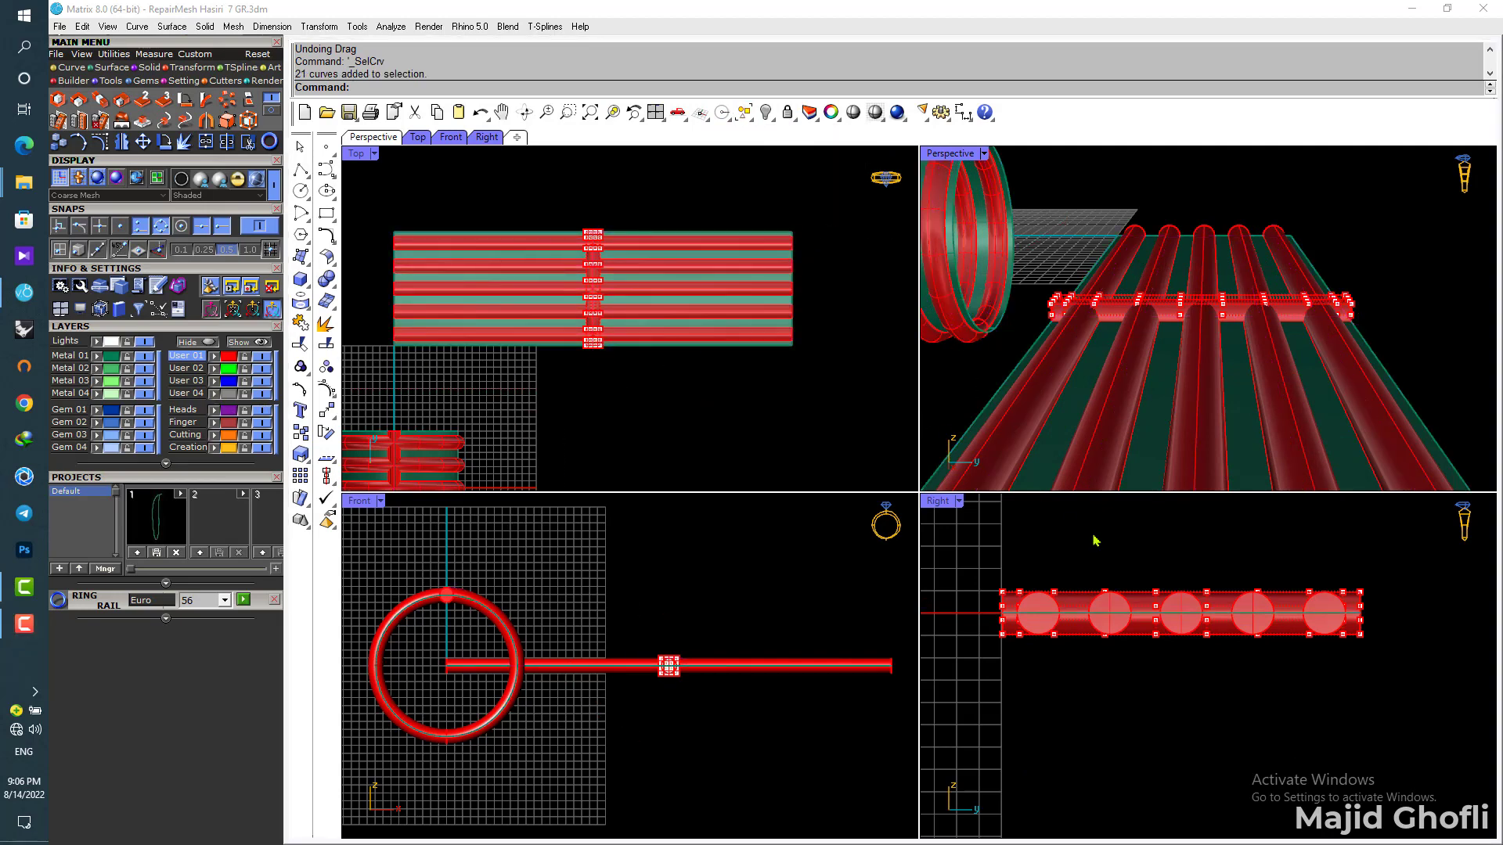
Step: Shift the two cage point columns near the outermost lengthwise pipe so they sit evenly about its centre
{"action": "scroll", "coordinate": [1213, 602], "scroll_direction": "up", "scroll_amount": 3}
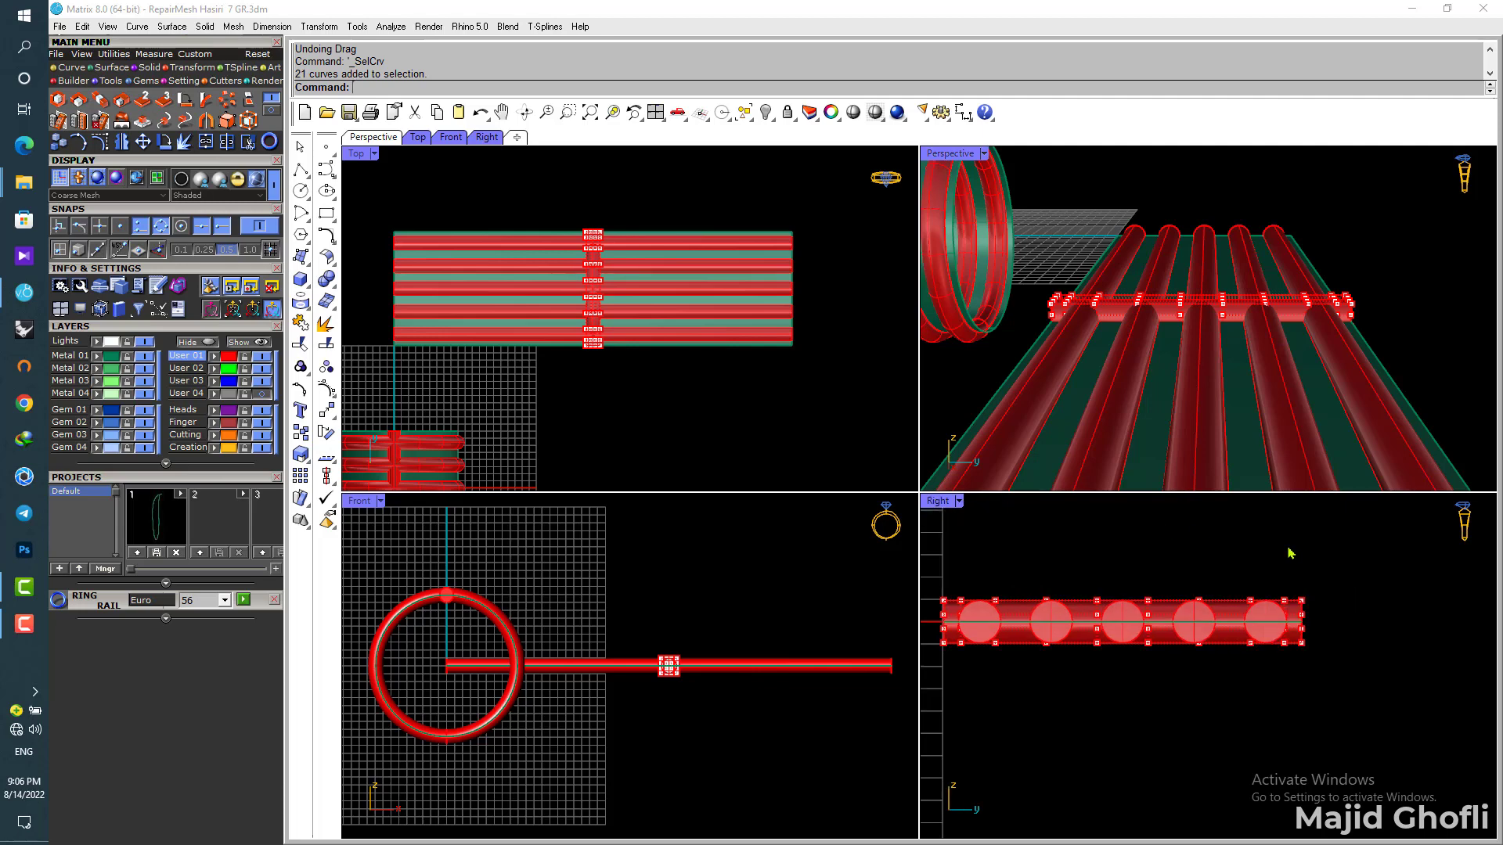
{"action": "left_click_drag", "start_coordinate": [1227, 565], "coordinate": [1265, 708]}
{"action": "scroll", "coordinate": [1274, 634], "scroll_direction": "up", "scroll_amount": 2}
{"action": "left_click_drag", "start_coordinate": [1274, 626], "coordinate": [1300, 620]}
{"action": "left_click_drag", "start_coordinate": [1303, 549], "coordinate": [1333, 714]}
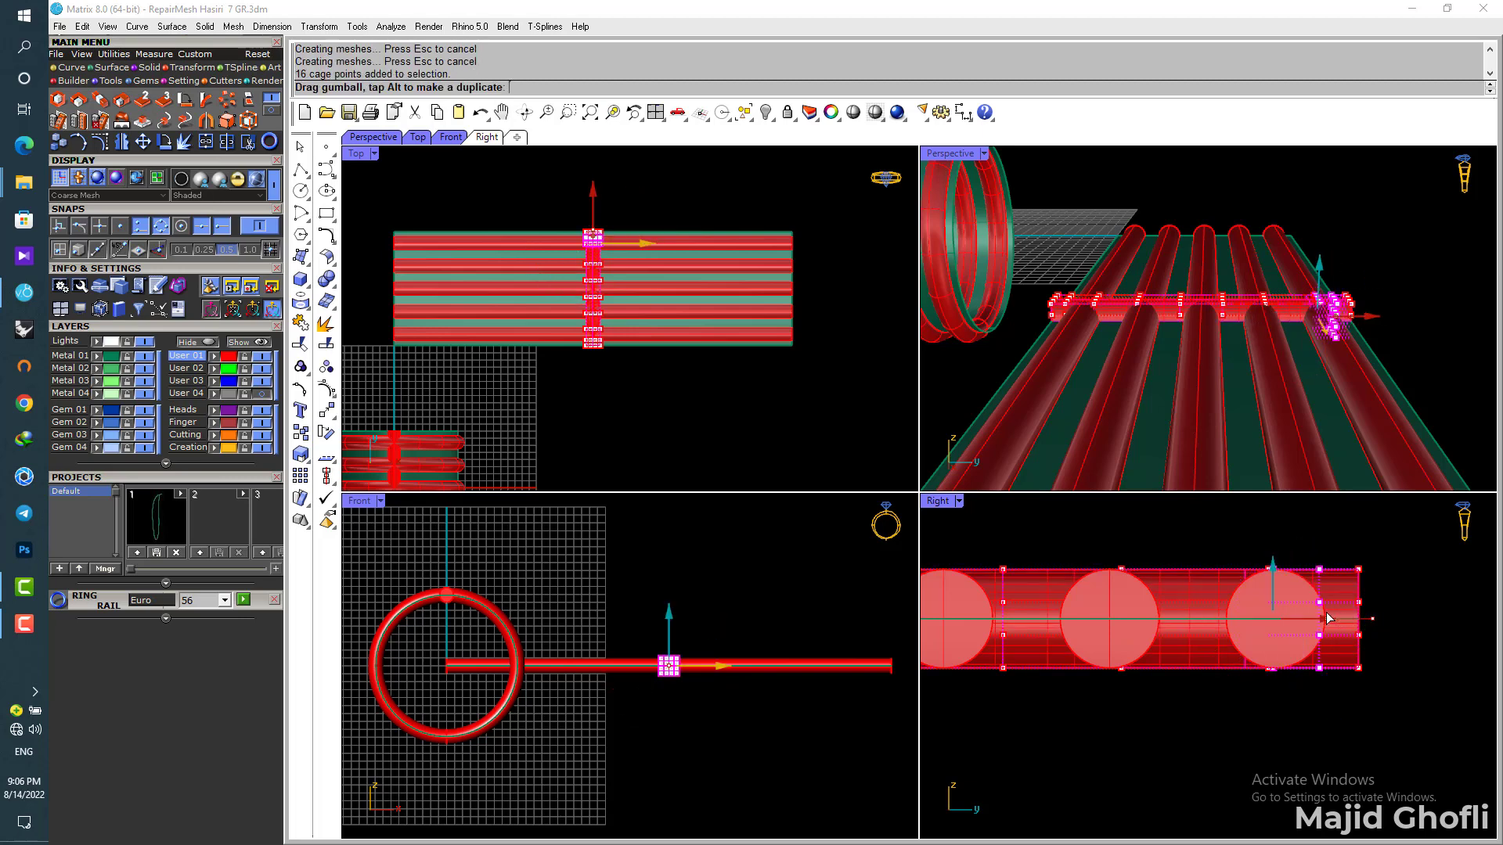
{"action": "left_click_drag", "start_coordinate": [1328, 618], "coordinate": [1335, 620]}
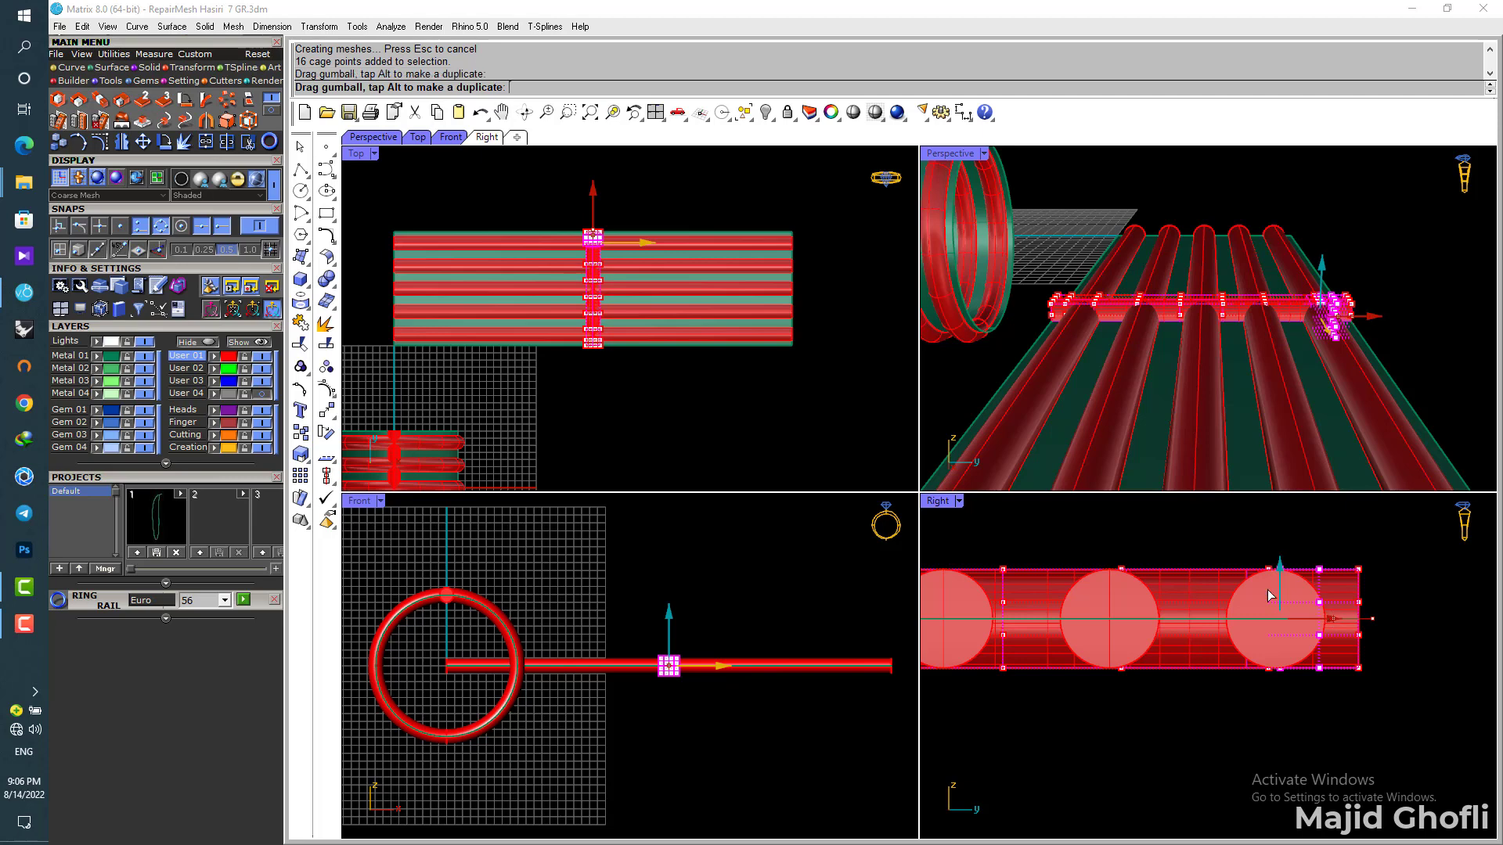
Step: Raise both cage point columns to arch the crosswise pipe over the outermost lengthwise pipe, and spread the columns apart along it
{"action": "left_click_drag", "start_coordinate": [1239, 528], "coordinate": [1308, 730]}
{"action": "right_click_drag", "start_coordinate": [1297, 549], "coordinate": [1303, 645]}
{"action": "left_click_drag", "start_coordinate": [1285, 670], "coordinate": [1282, 634]}
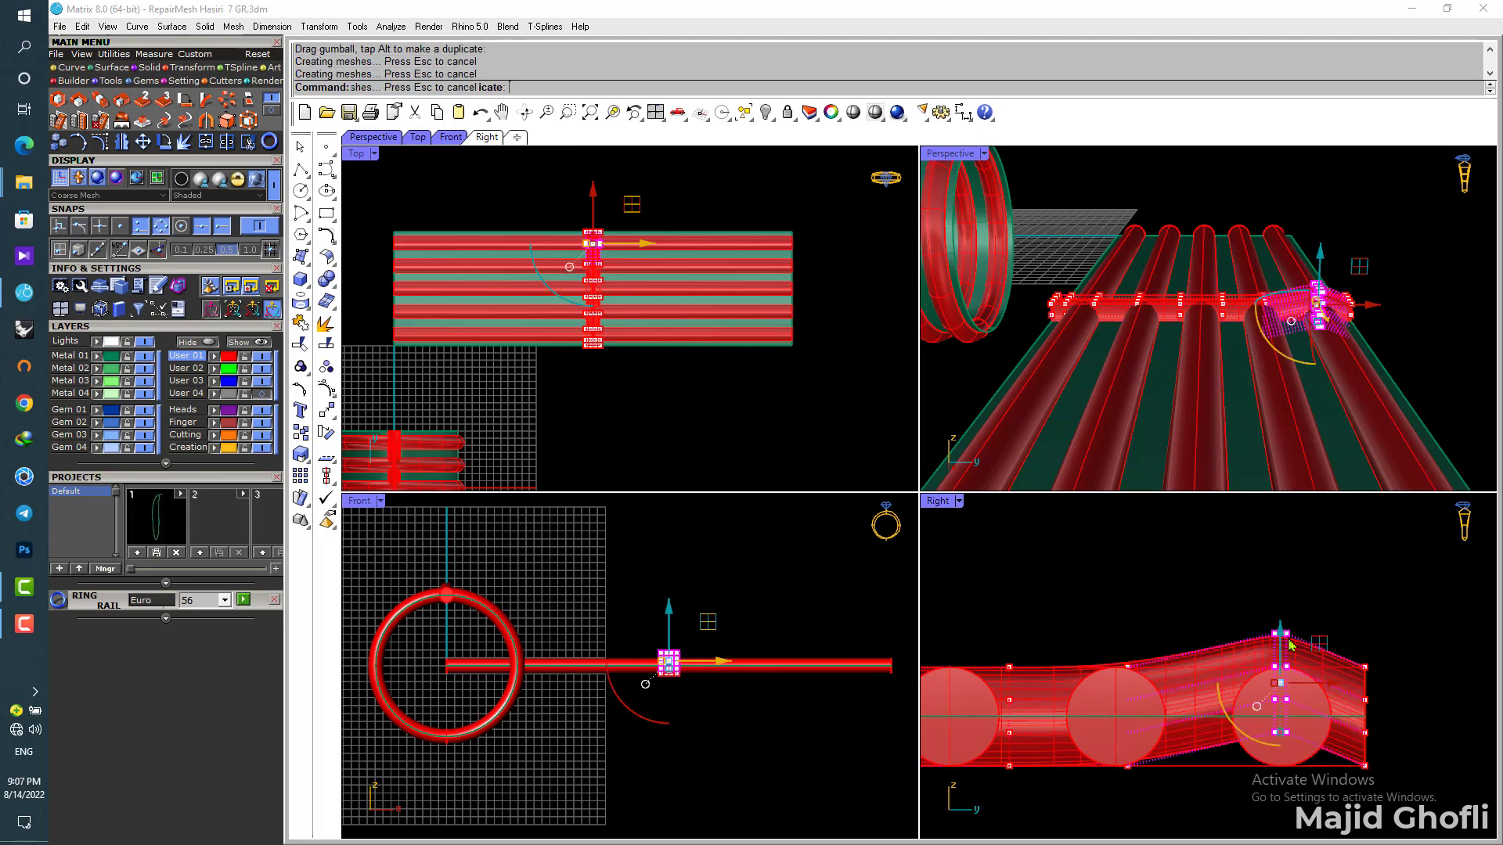
{"action": "left_click_drag", "start_coordinate": [1277, 686], "coordinate": [1257, 686]}
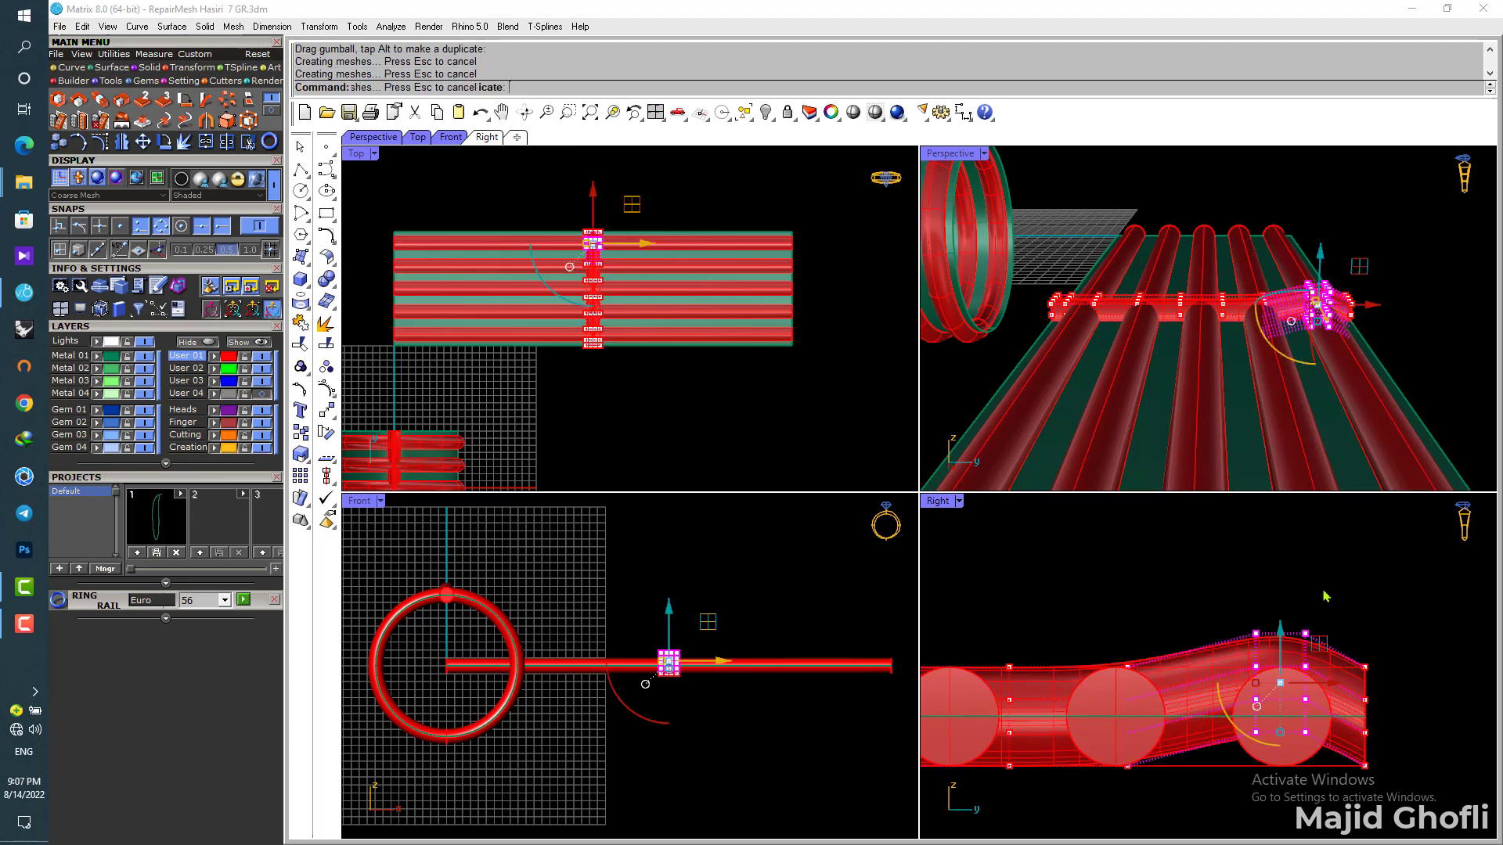
Step: Scale the raised cage points outward across the crosswise pipe's width to thicken the arch
{"action": "right_click_drag", "start_coordinate": [1392, 280], "coordinate": [1472, 360]}
{"action": "scroll", "coordinate": [1272, 202], "scroll_direction": "up", "scroll_amount": 2}
{"action": "scroll", "coordinate": [595, 356], "scroll_direction": "up", "scroll_amount": 10}
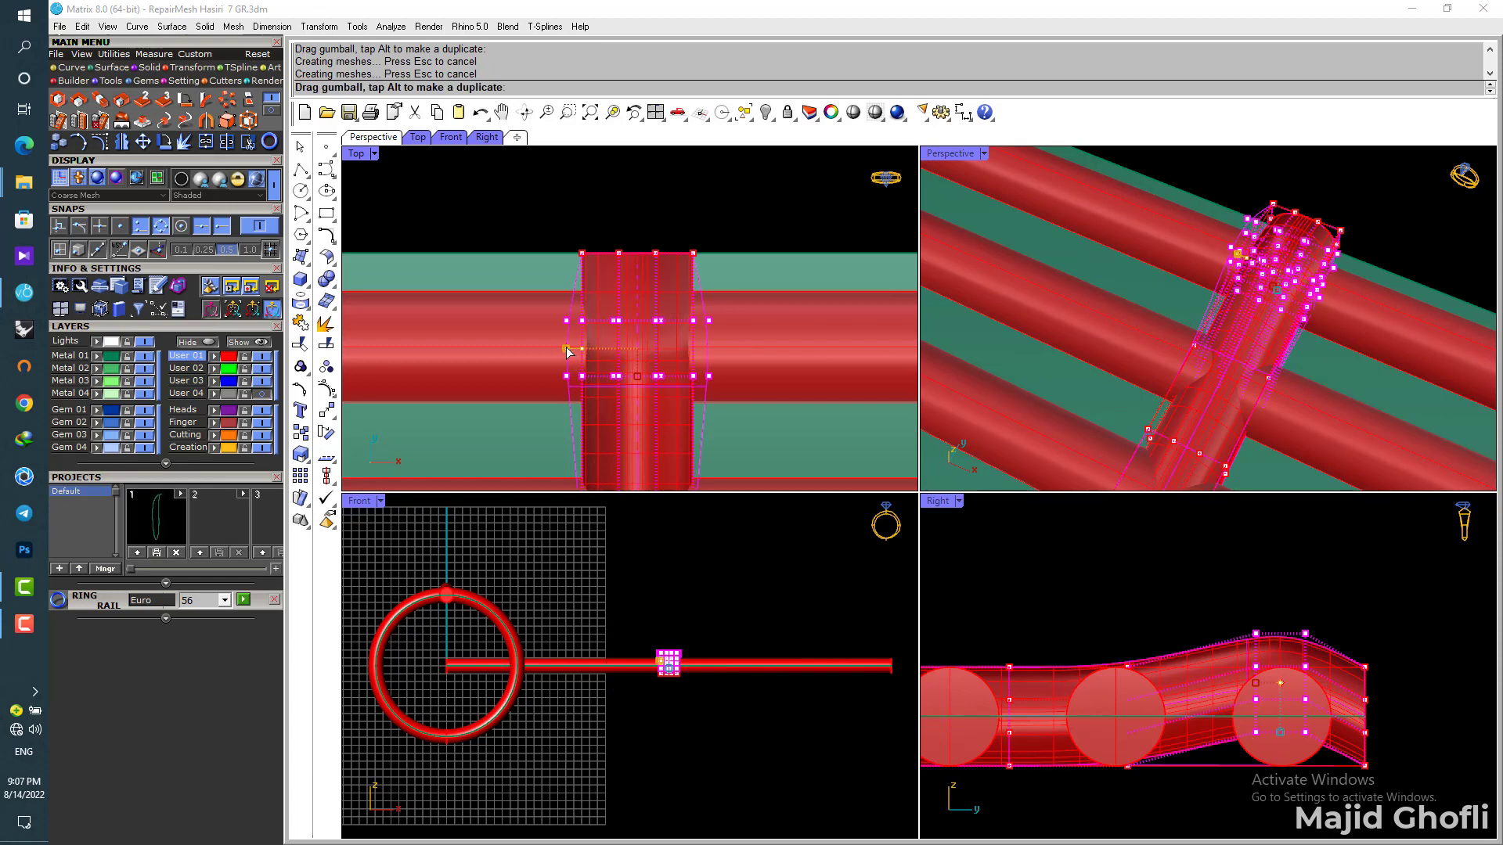
{"action": "left_click_drag", "start_coordinate": [574, 353], "coordinate": [558, 353]}
{"action": "scroll", "coordinate": [612, 321], "scroll_direction": "down", "scroll_amount": 6}
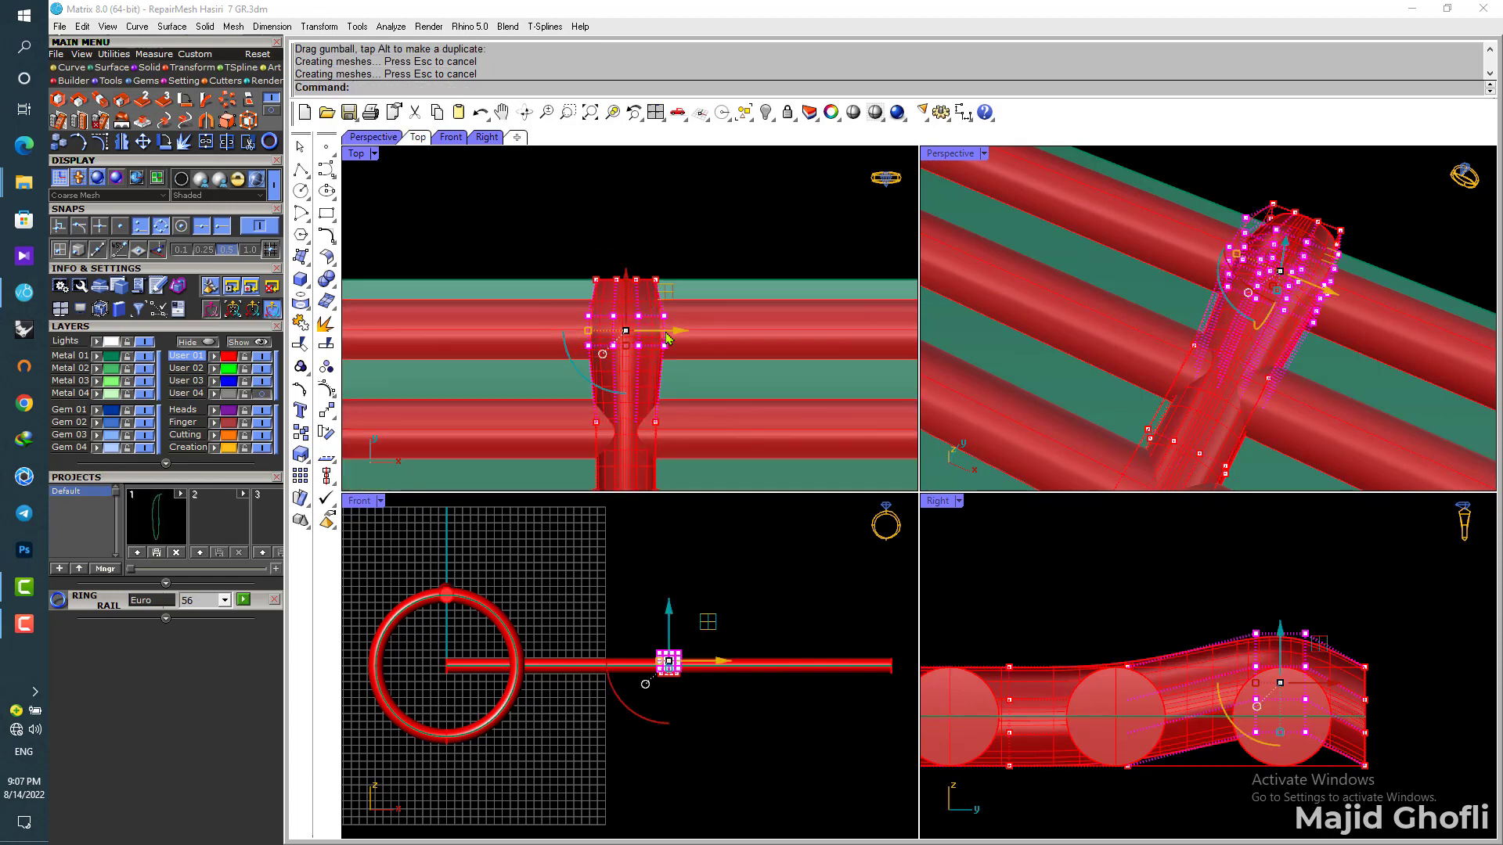
Step: Centre the next cage point column on the second lengthwise pipe and lower it to bend the crosswise pipe underneath
{"action": "right_click_drag", "start_coordinate": [1084, 681], "coordinate": [1125, 648]}
{"action": "left_click_drag", "start_coordinate": [1127, 598], "coordinate": [1185, 741]}
{"action": "scroll", "coordinate": [1201, 696], "scroll_direction": "up", "scroll_amount": 1}
{"action": "left_click_drag", "start_coordinate": [1222, 689], "coordinate": [1191, 689]}
{"action": "left_click_drag", "start_coordinate": [1159, 640], "coordinate": [1172, 728]}
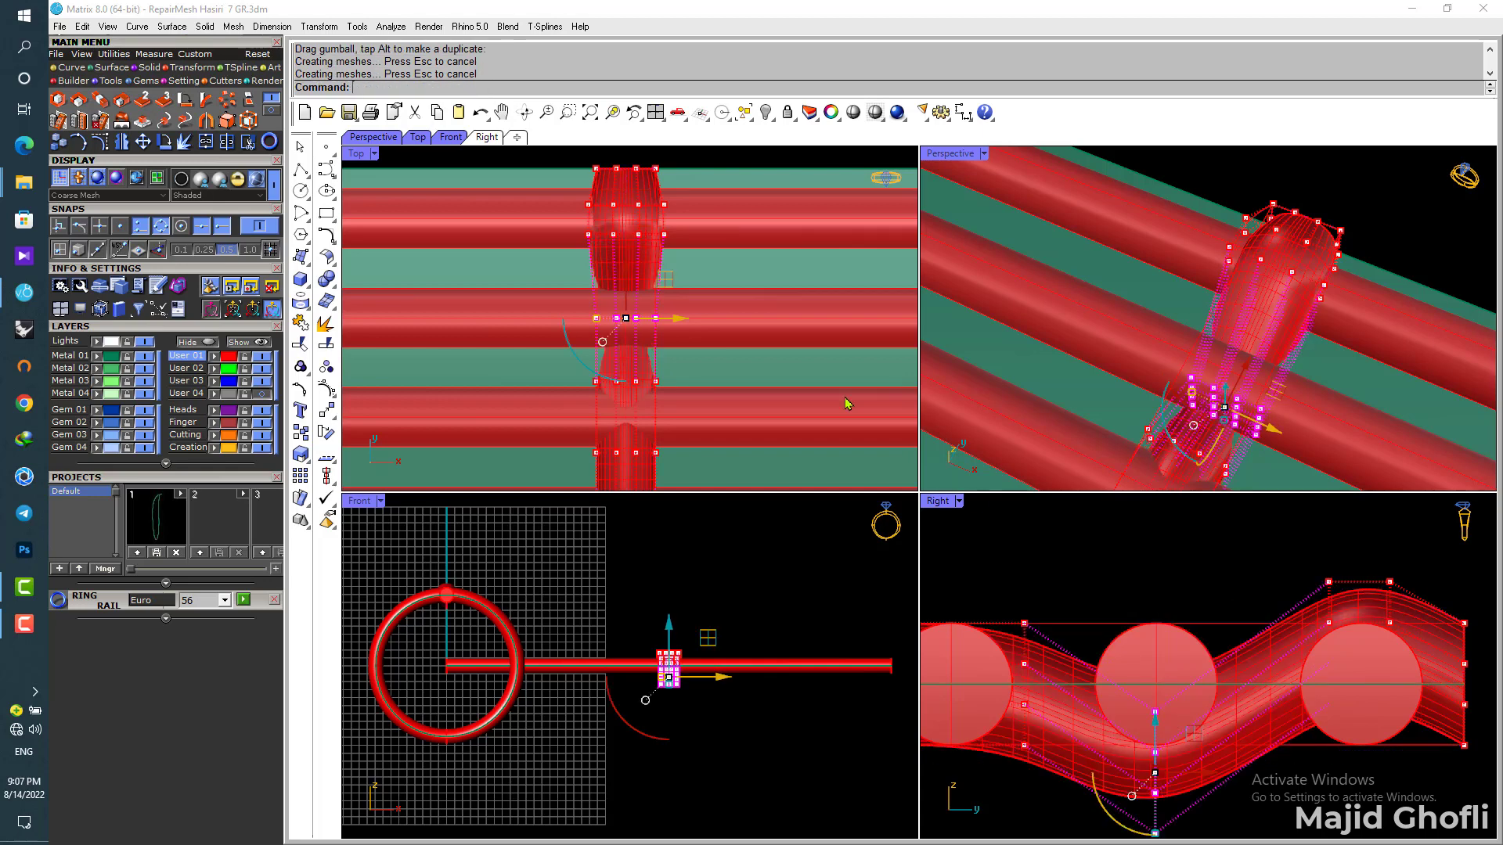
Step: Centre the next cage point column on the third lengthwise pipe and raise it to arch the crosswise pipe over it
{"action": "scroll", "coordinate": [665, 291], "scroll_direction": "down", "scroll_amount": 2}
{"action": "right_click_drag", "start_coordinate": [654, 343], "coordinate": [701, 217]}
{"action": "right_click_drag", "start_coordinate": [1004, 609], "coordinate": [1143, 570]}
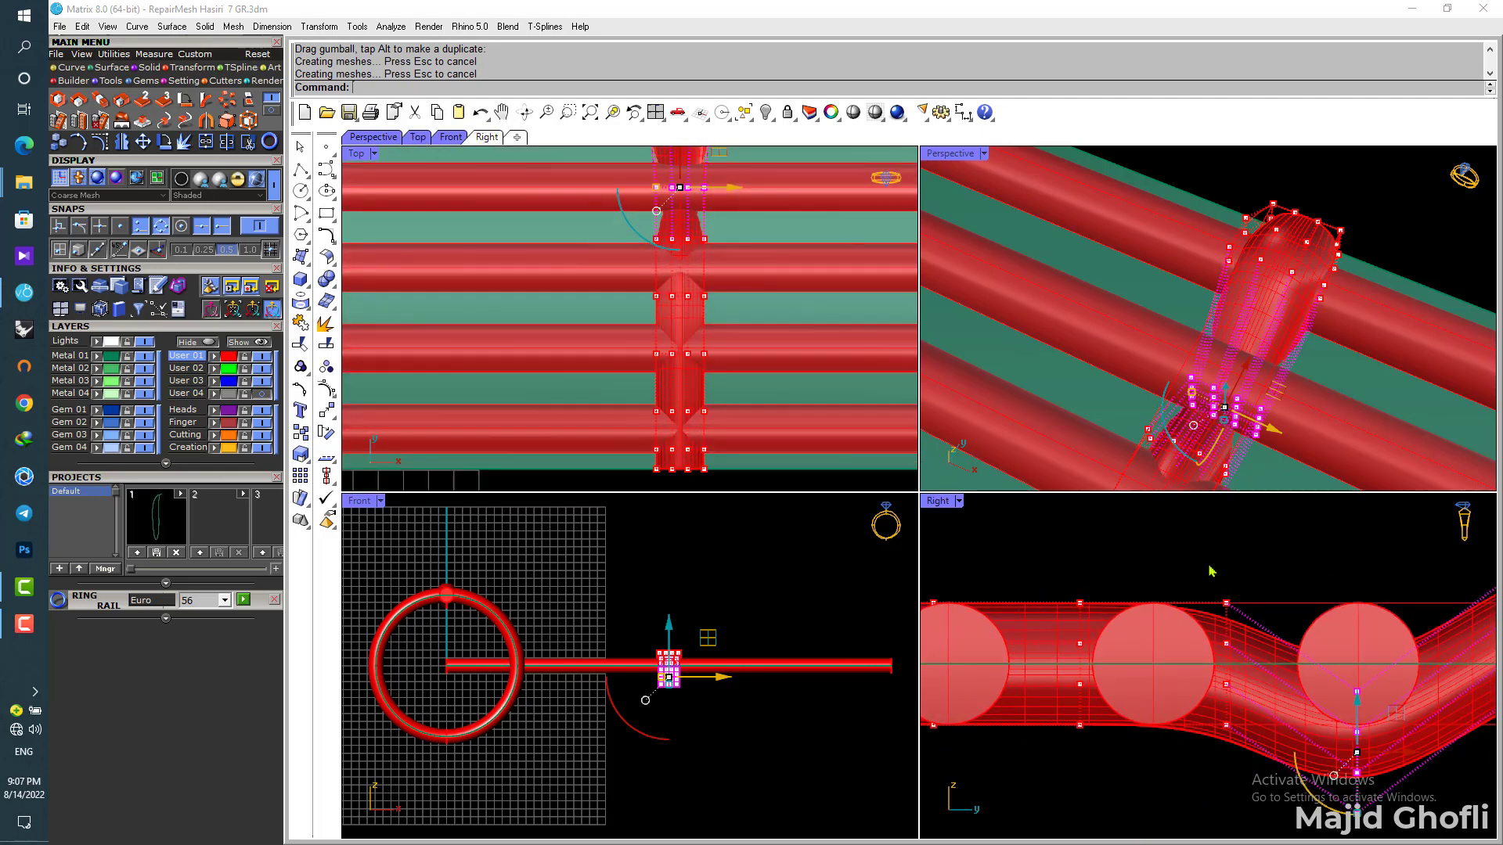
{"action": "left_click_drag", "start_coordinate": [1057, 562], "coordinate": [1117, 763]}
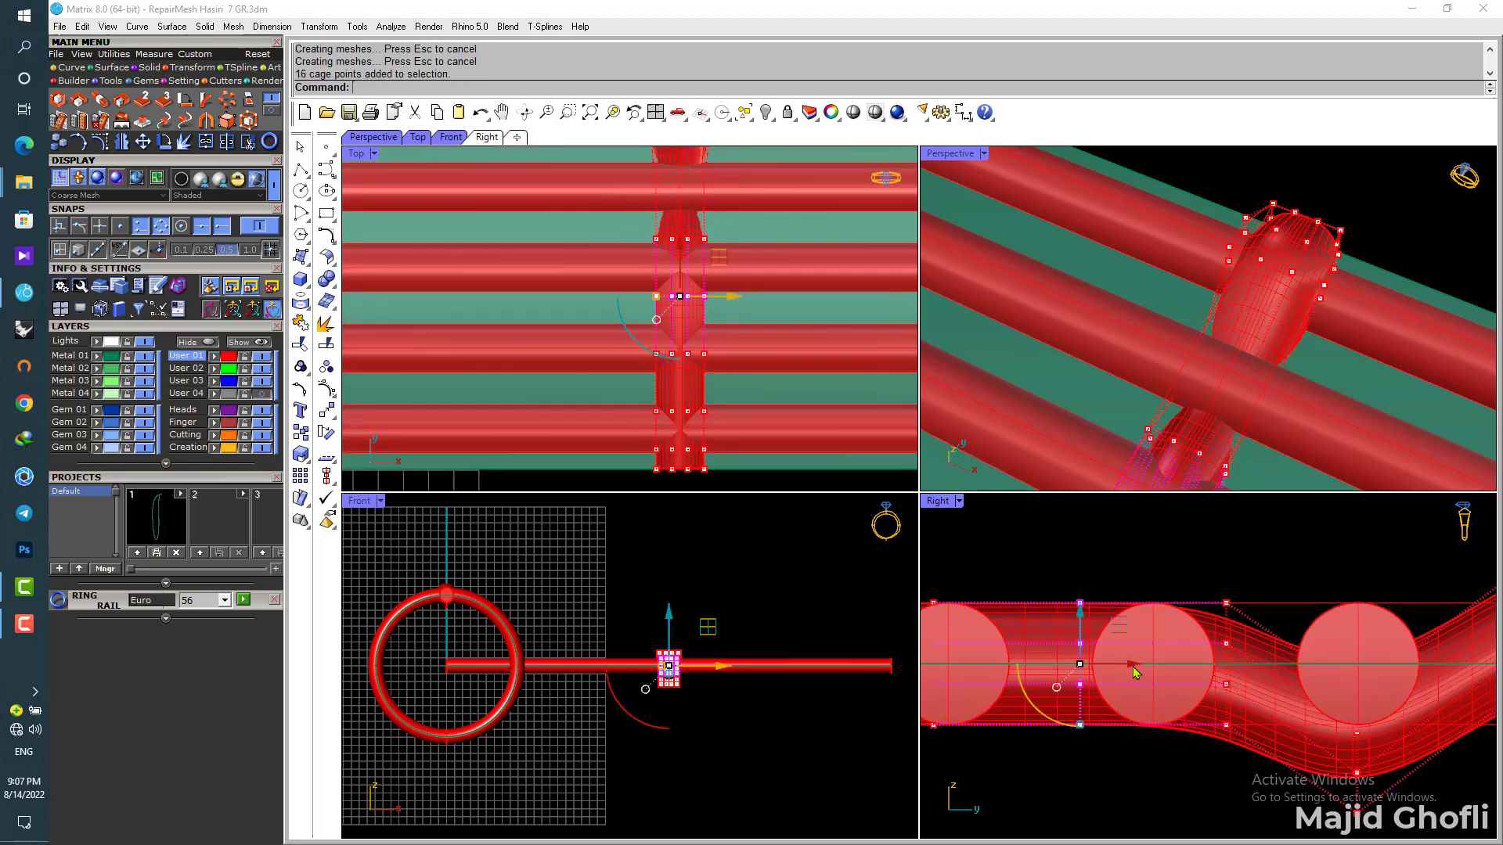
{"action": "left_click_drag", "start_coordinate": [1134, 671], "coordinate": [1221, 582]}
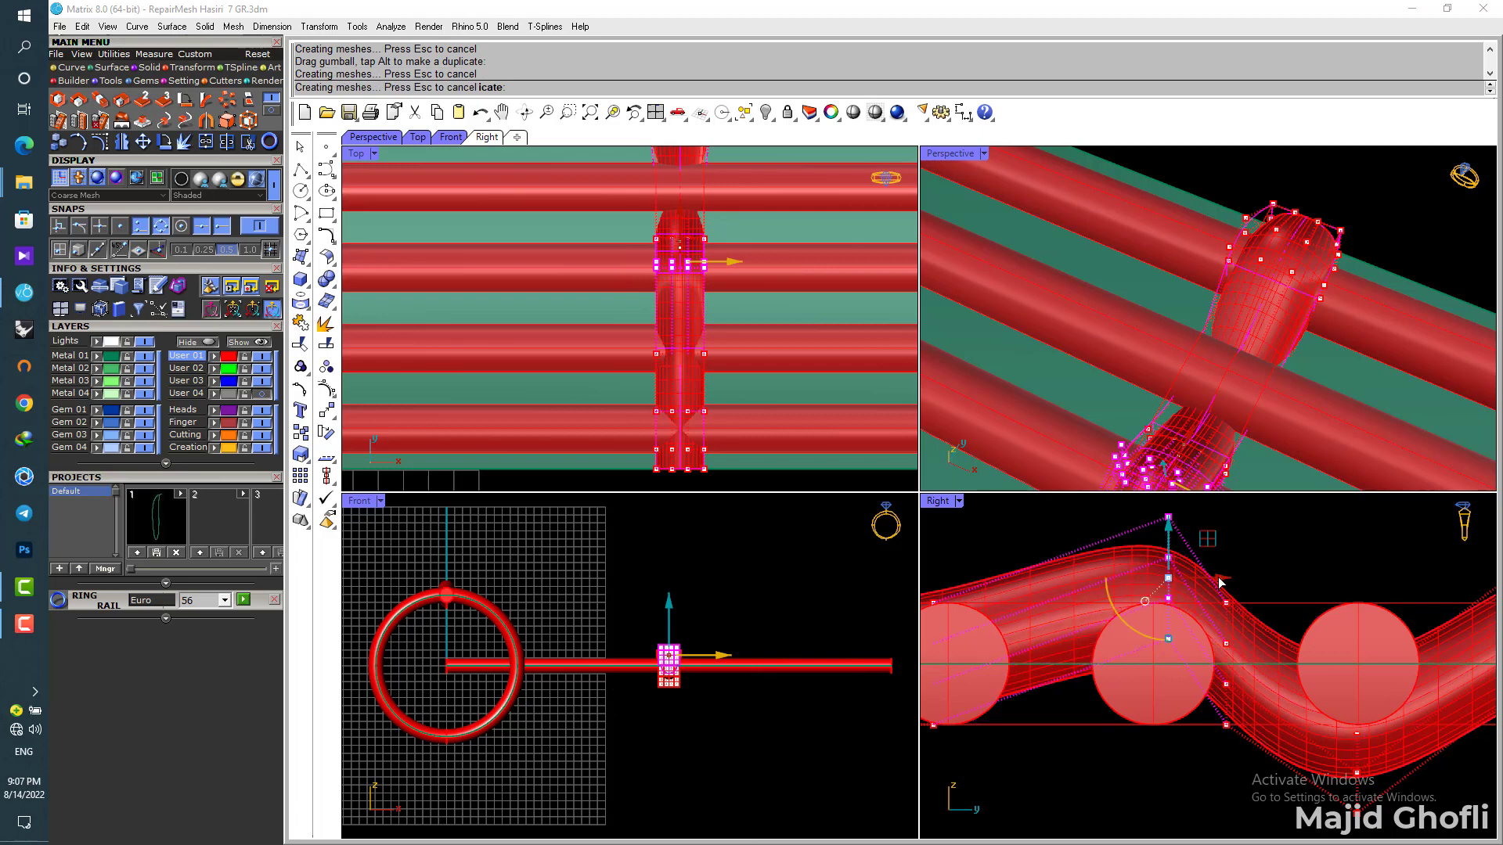
Step: Widen the arch over the third lengthwise pipe by scaling its cage column and the neighbouring one toward the second pipe outward
{"action": "scroll", "coordinate": [664, 313], "scroll_direction": "up", "scroll_amount": 4}
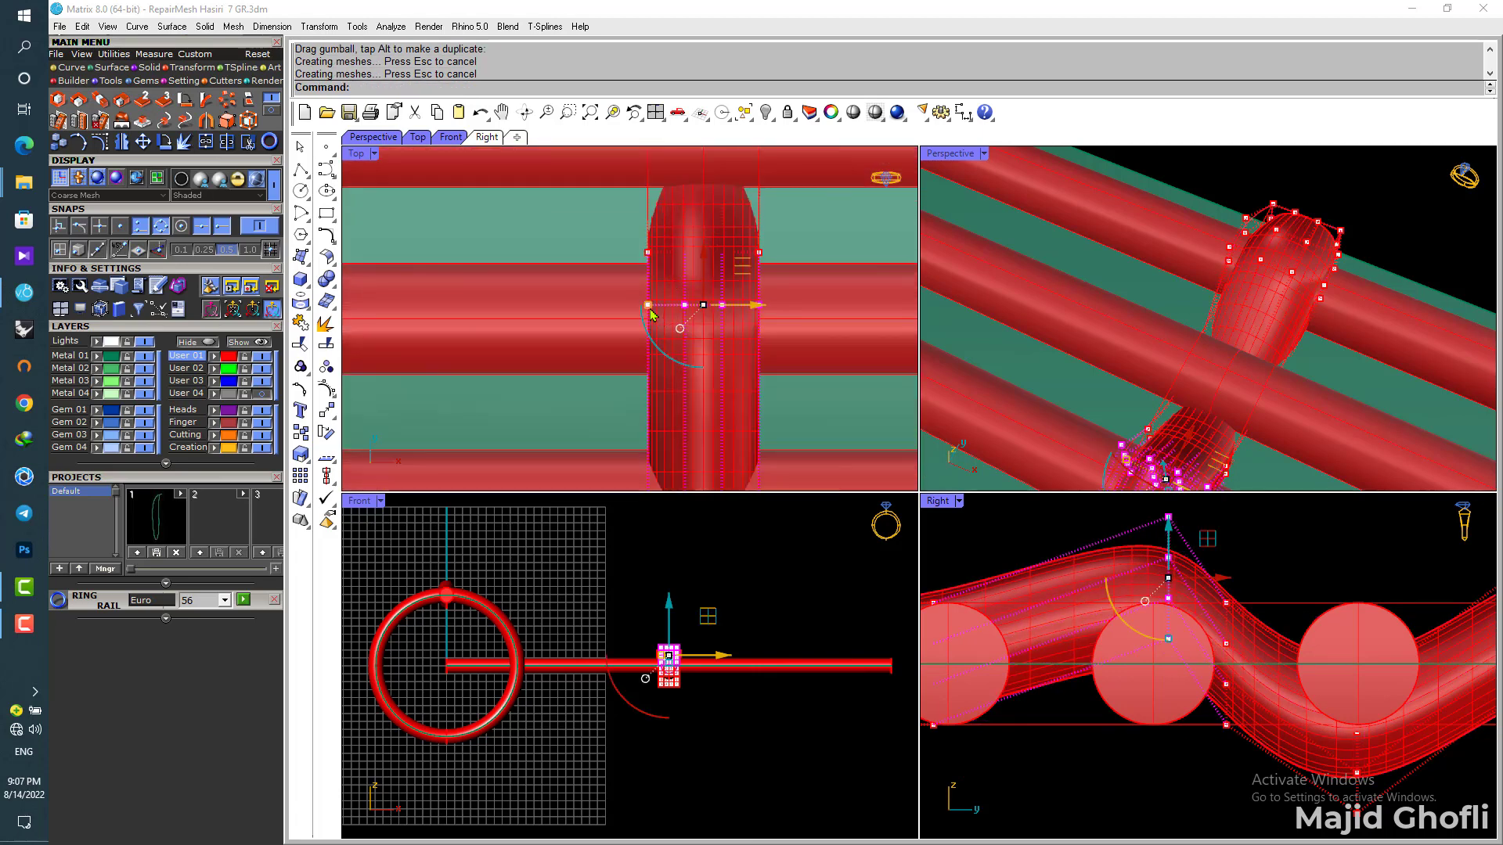
{"action": "left_click_drag", "start_coordinate": [652, 314], "coordinate": [635, 309]}
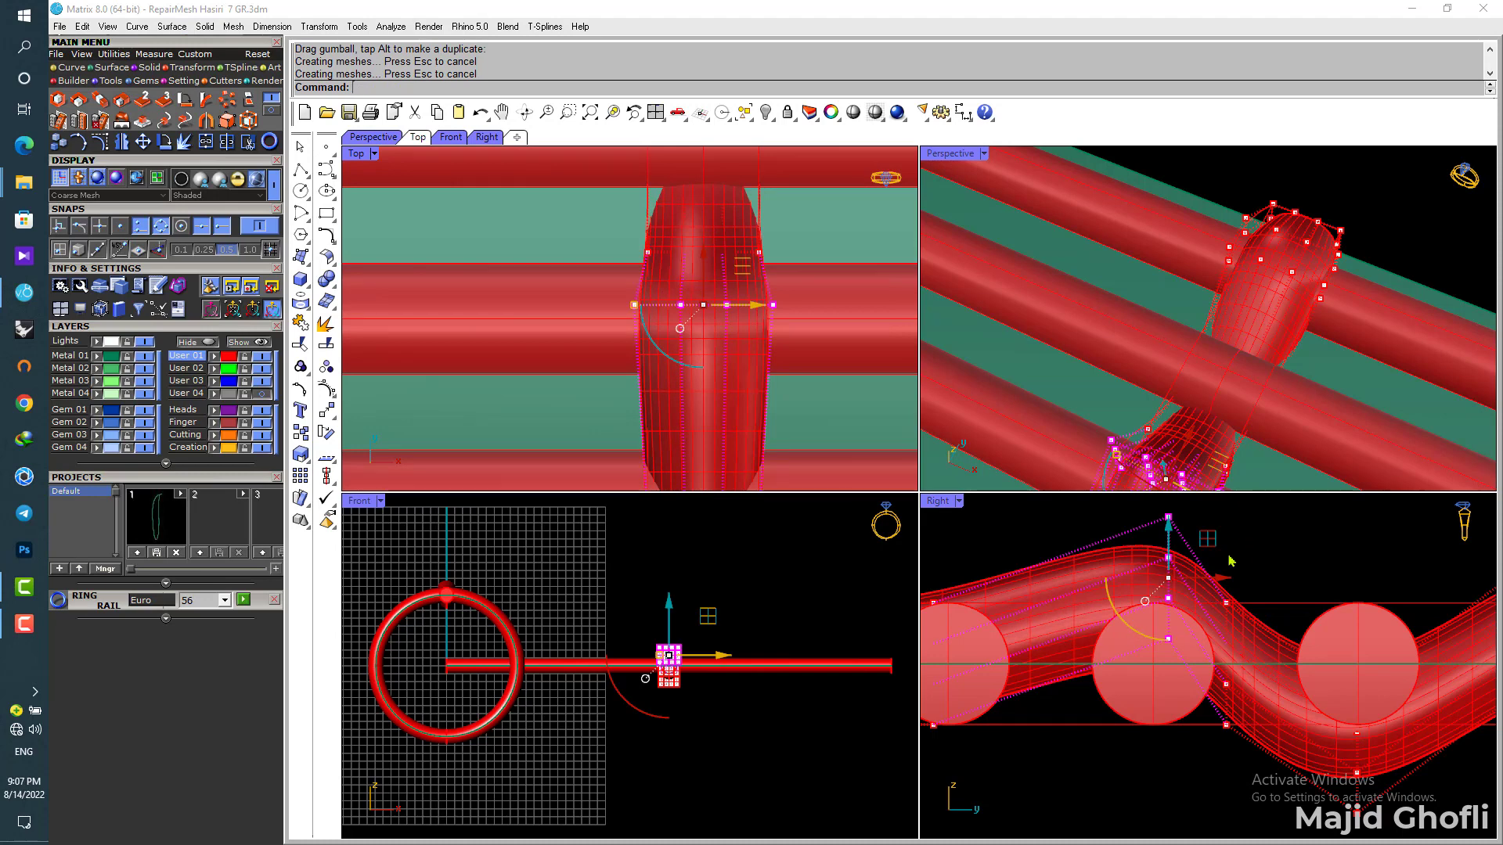
{"action": "left_click_drag", "start_coordinate": [1236, 712], "coordinate": [1206, 763]}
{"action": "left_click_drag", "start_coordinate": [648, 255], "coordinate": [648, 256]}
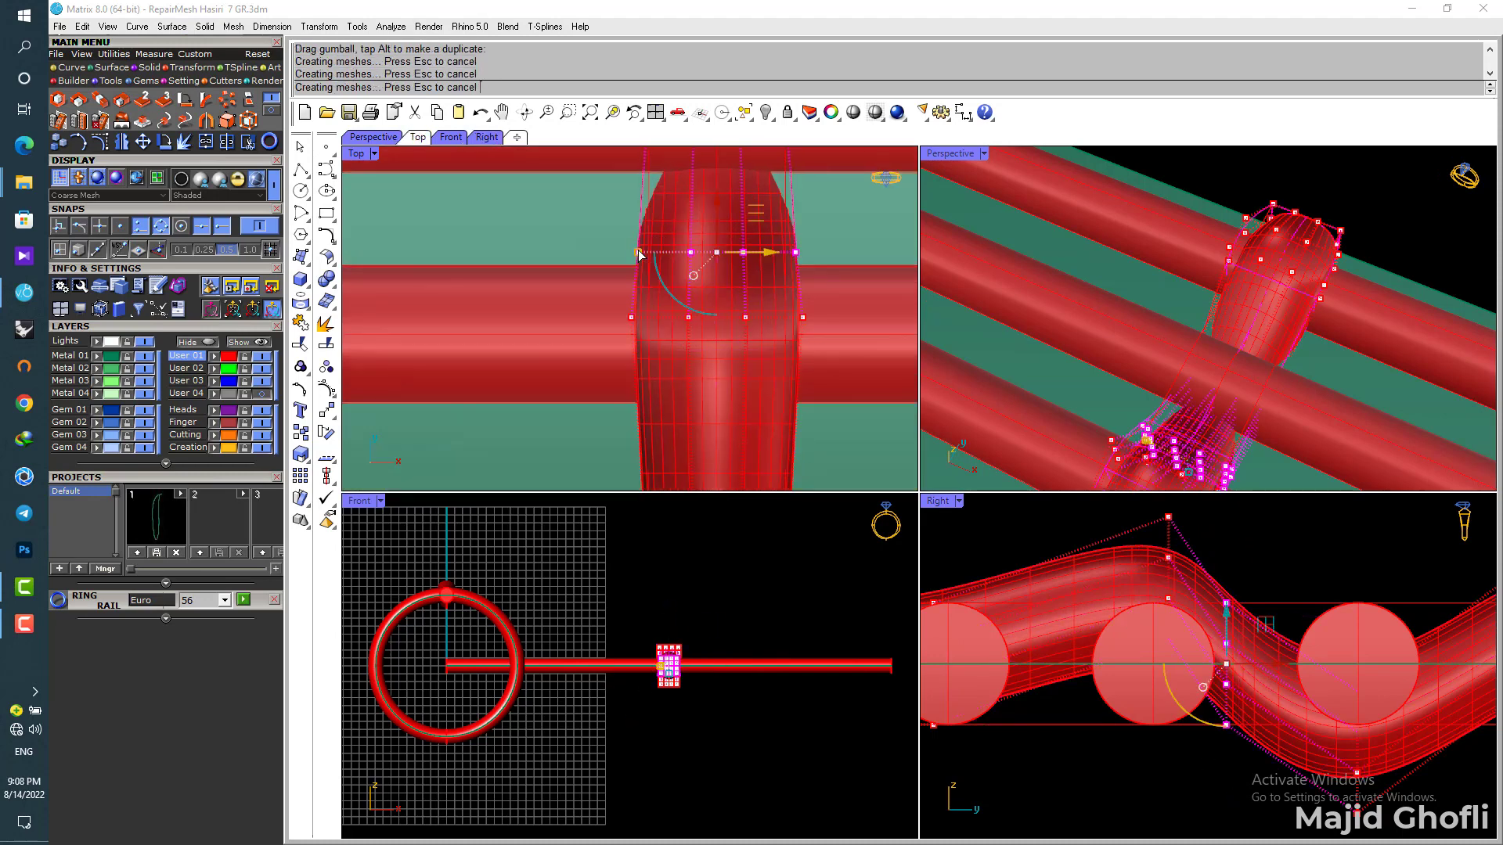
Step: Centre the next cage point column on the fourth lengthwise pipe and lower it to bend the crosswise pipe underneath
{"action": "scroll", "coordinate": [661, 304], "scroll_direction": "down", "scroll_amount": 3}
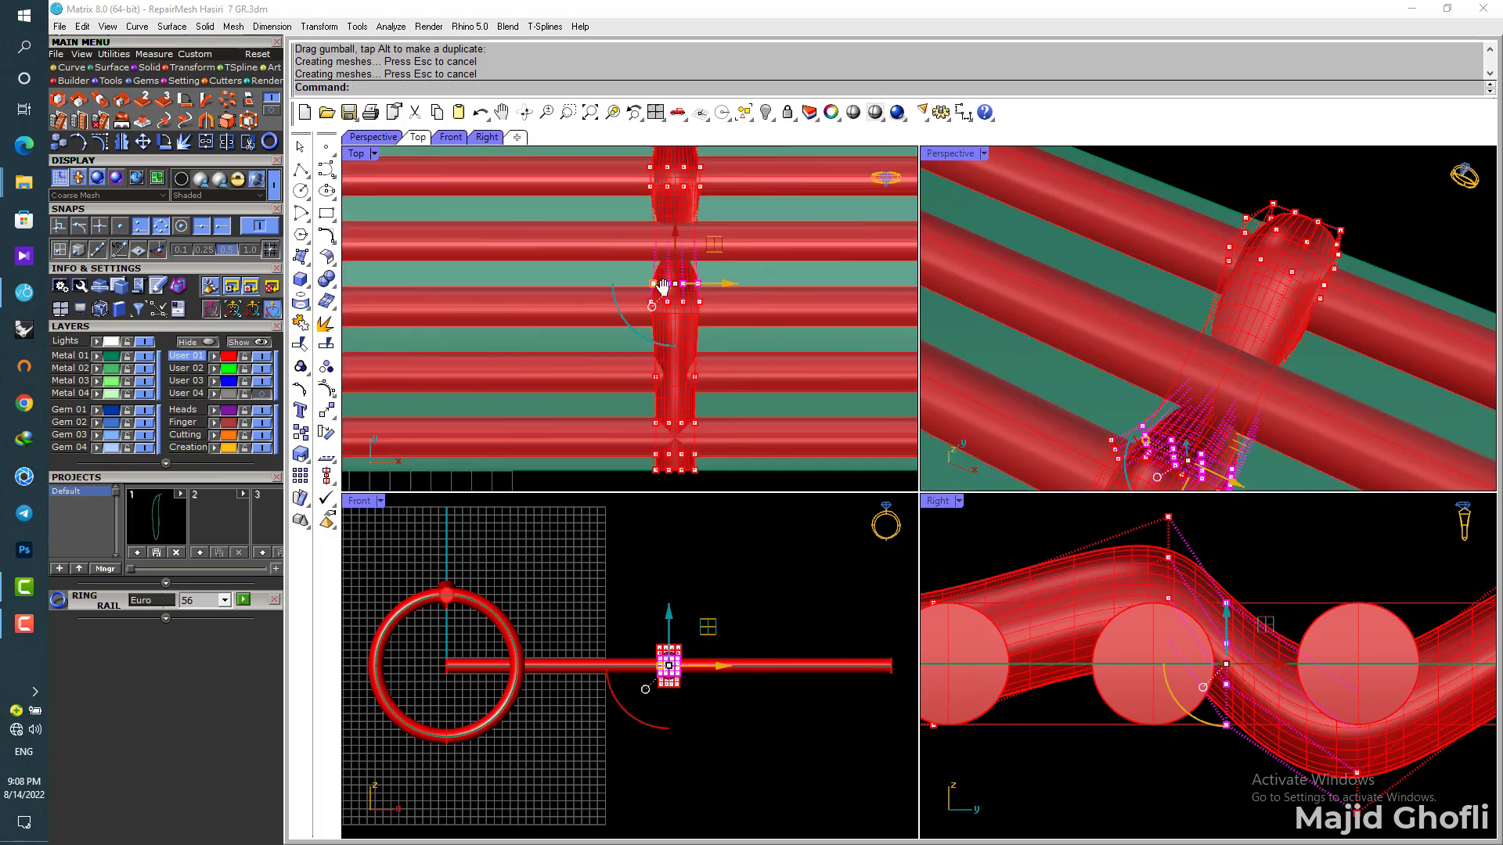
{"action": "right_click_drag", "start_coordinate": [662, 287], "coordinate": [663, 280]}
{"action": "right_click_drag", "start_coordinate": [1112, 672], "coordinate": [1340, 672]}
{"action": "left_click_drag", "start_coordinate": [1144, 586], "coordinate": [1212, 817]}
{"action": "scroll", "coordinate": [1199, 683], "scroll_direction": "up", "scroll_amount": 2}
{"action": "left_click_drag", "start_coordinate": [1195, 670], "coordinate": [1191, 727]}
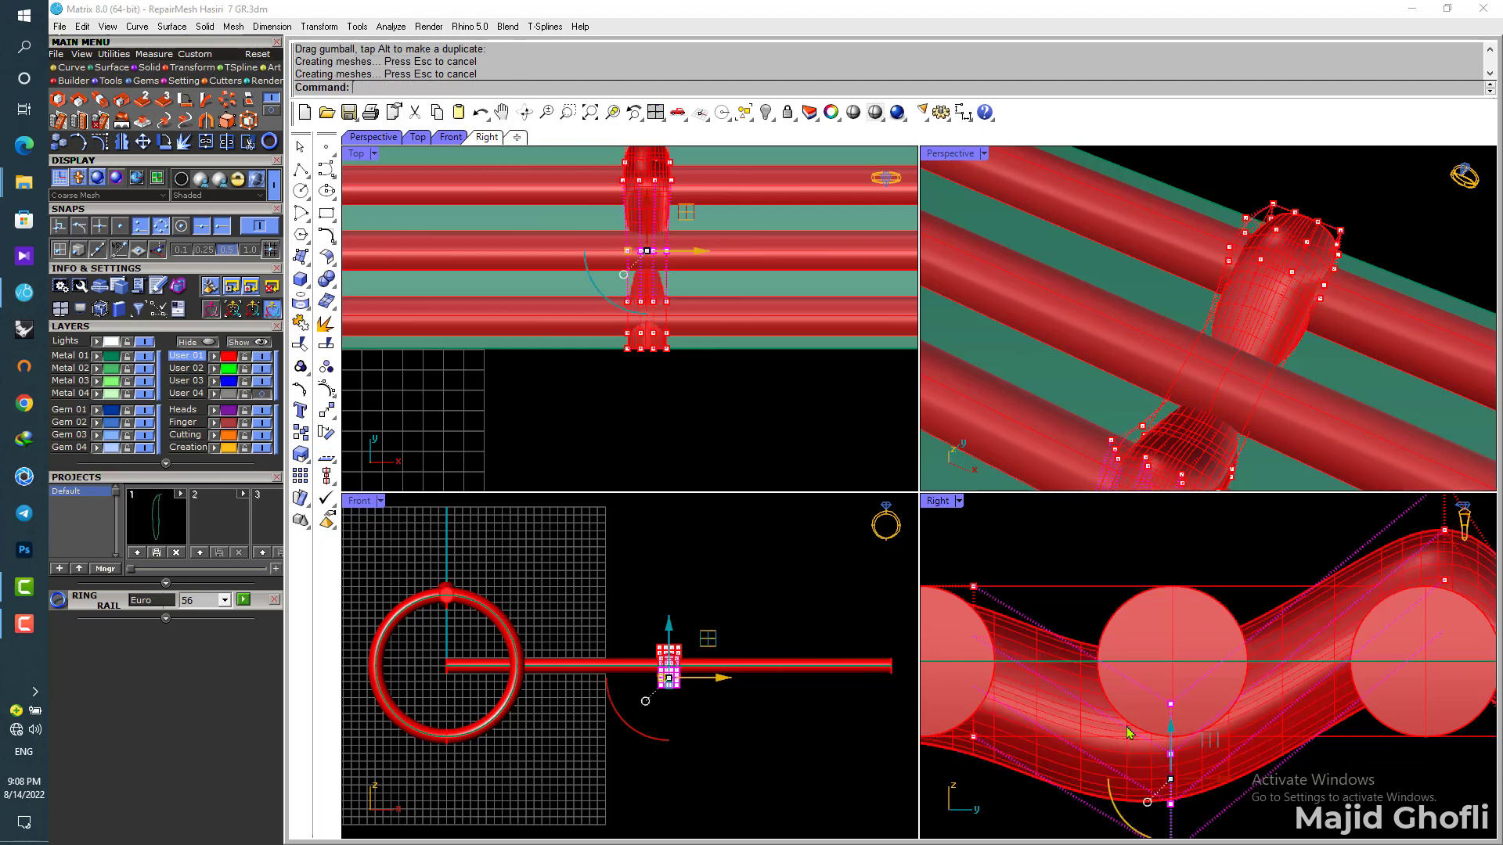
Step: Shift the two cage point columns near the fifth lengthwise pipe close together about its centre
{"action": "right_click_drag", "start_coordinate": [1083, 686], "coordinate": [1289, 685]}
{"action": "left_click_drag", "start_coordinate": [1162, 548], "coordinate": [1213, 783]}
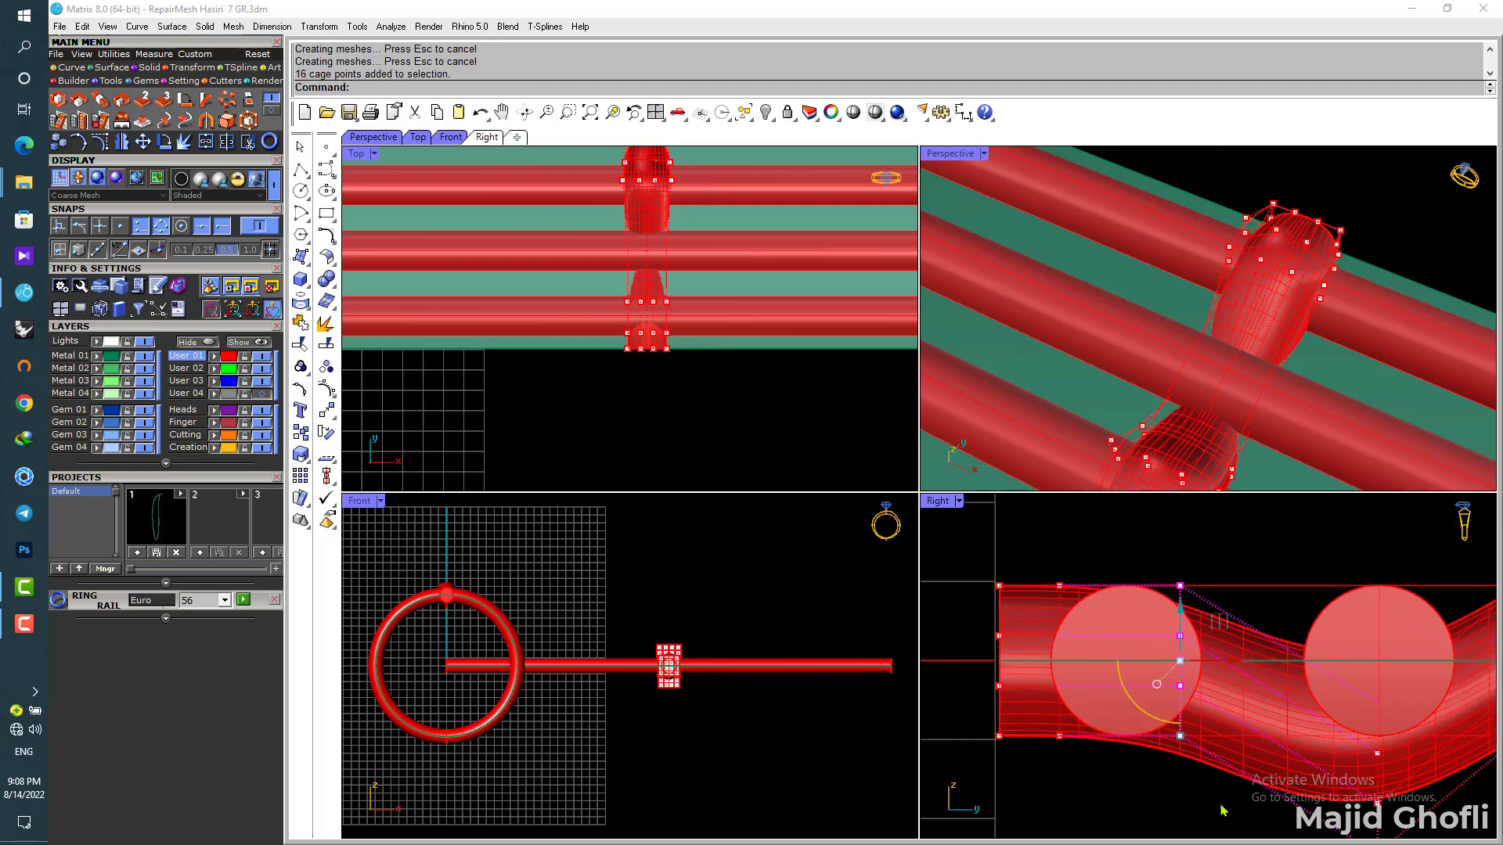
{"action": "left_click_drag", "start_coordinate": [1221, 665], "coordinate": [1193, 662]}
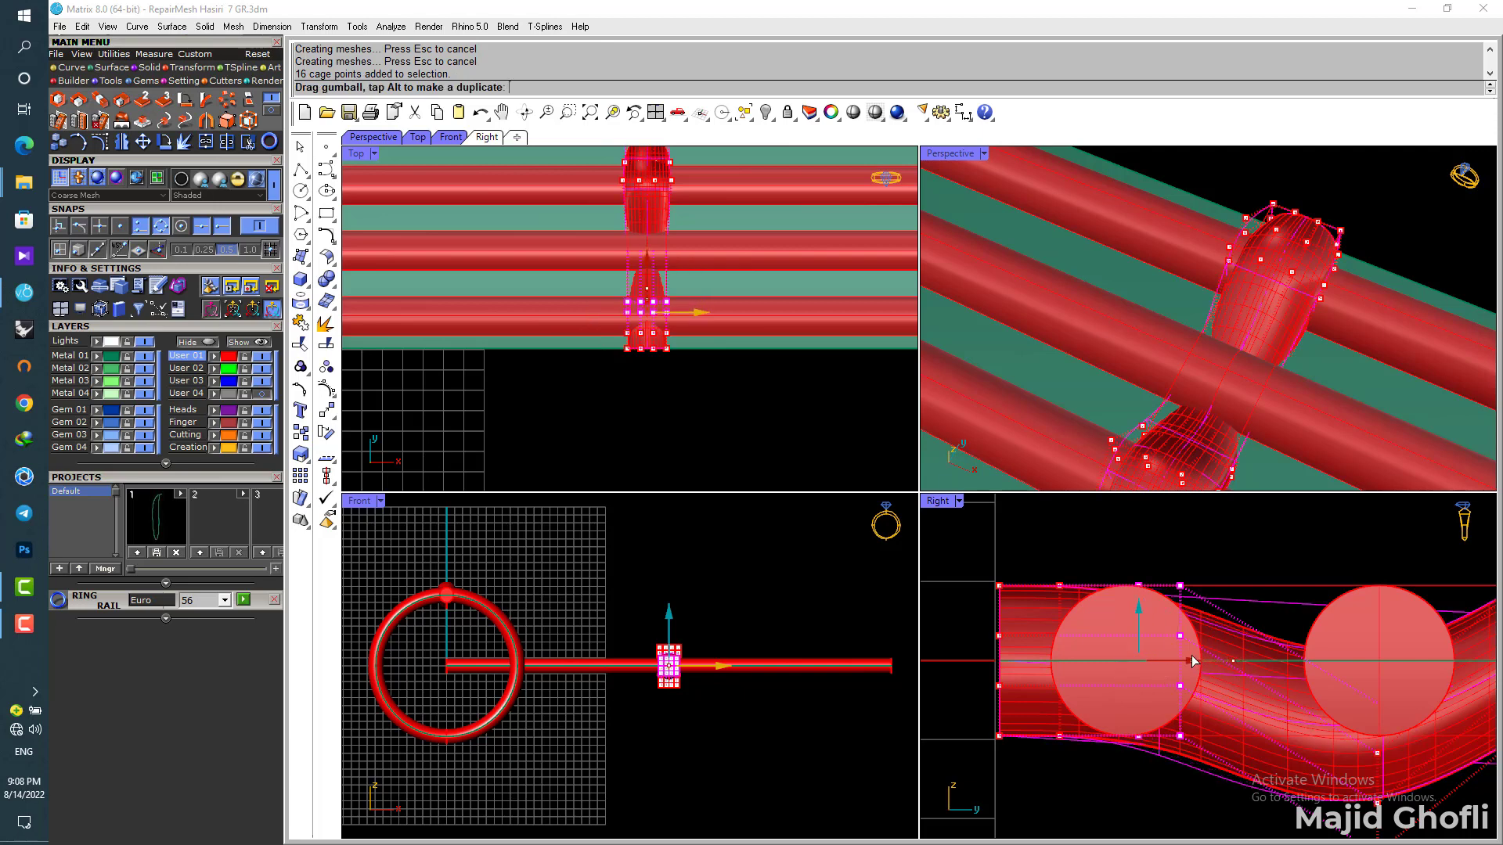
{"action": "left_click_drag", "start_coordinate": [1039, 548], "coordinate": [1117, 767]}
{"action": "left_click_drag", "start_coordinate": [1138, 661], "coordinate": [1171, 660]}
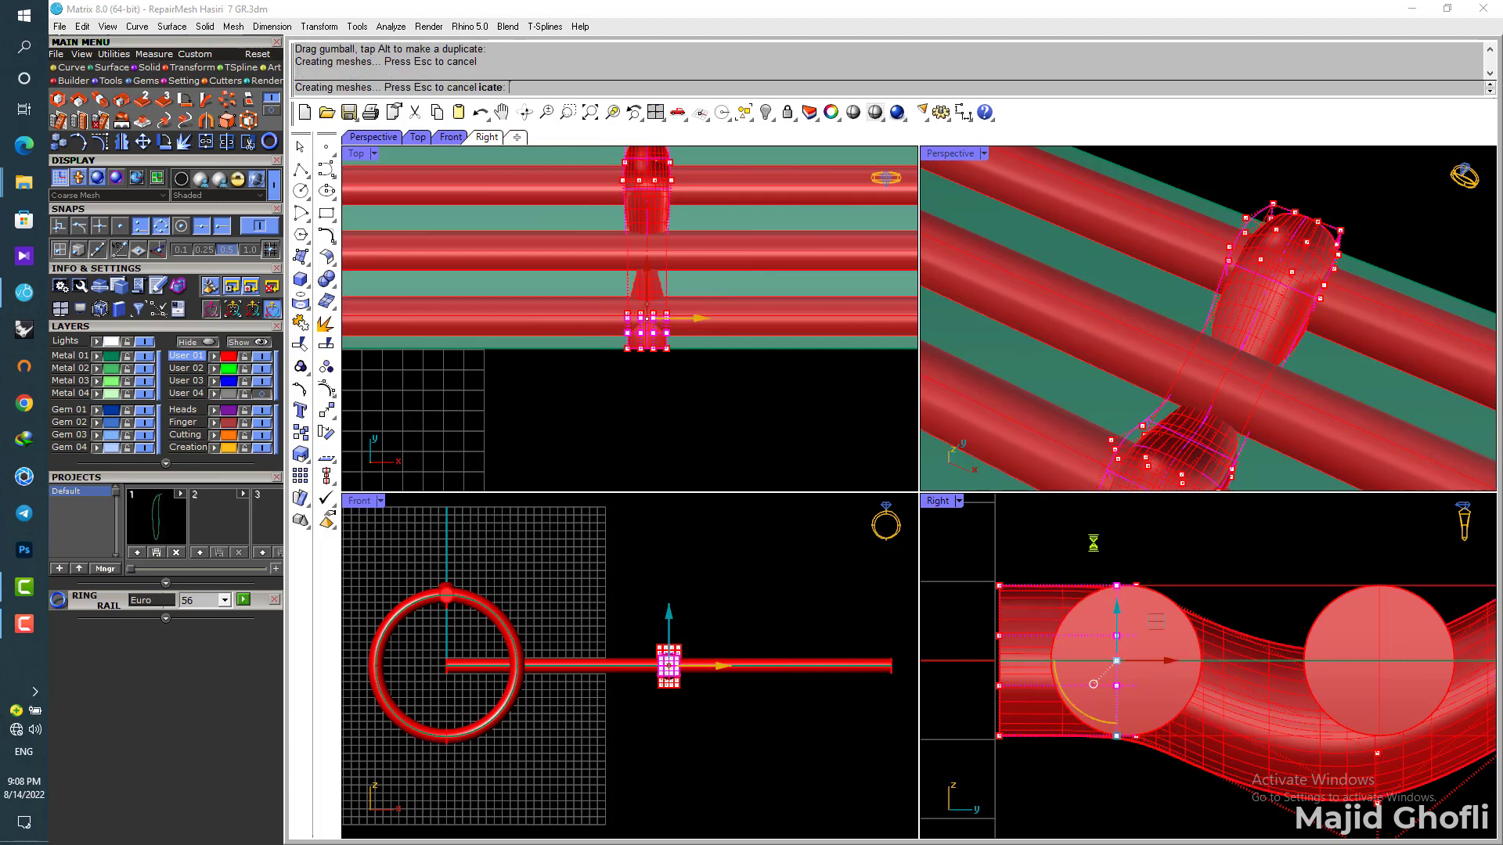
Step: Raise both cage point columns over the fifth lengthwise pipe and spread them apart along the crosswise pipe
{"action": "left_click_drag", "start_coordinate": [1094, 541], "coordinate": [1146, 772]}
{"action": "right_click_drag", "start_coordinate": [1165, 648], "coordinate": [1178, 716]}
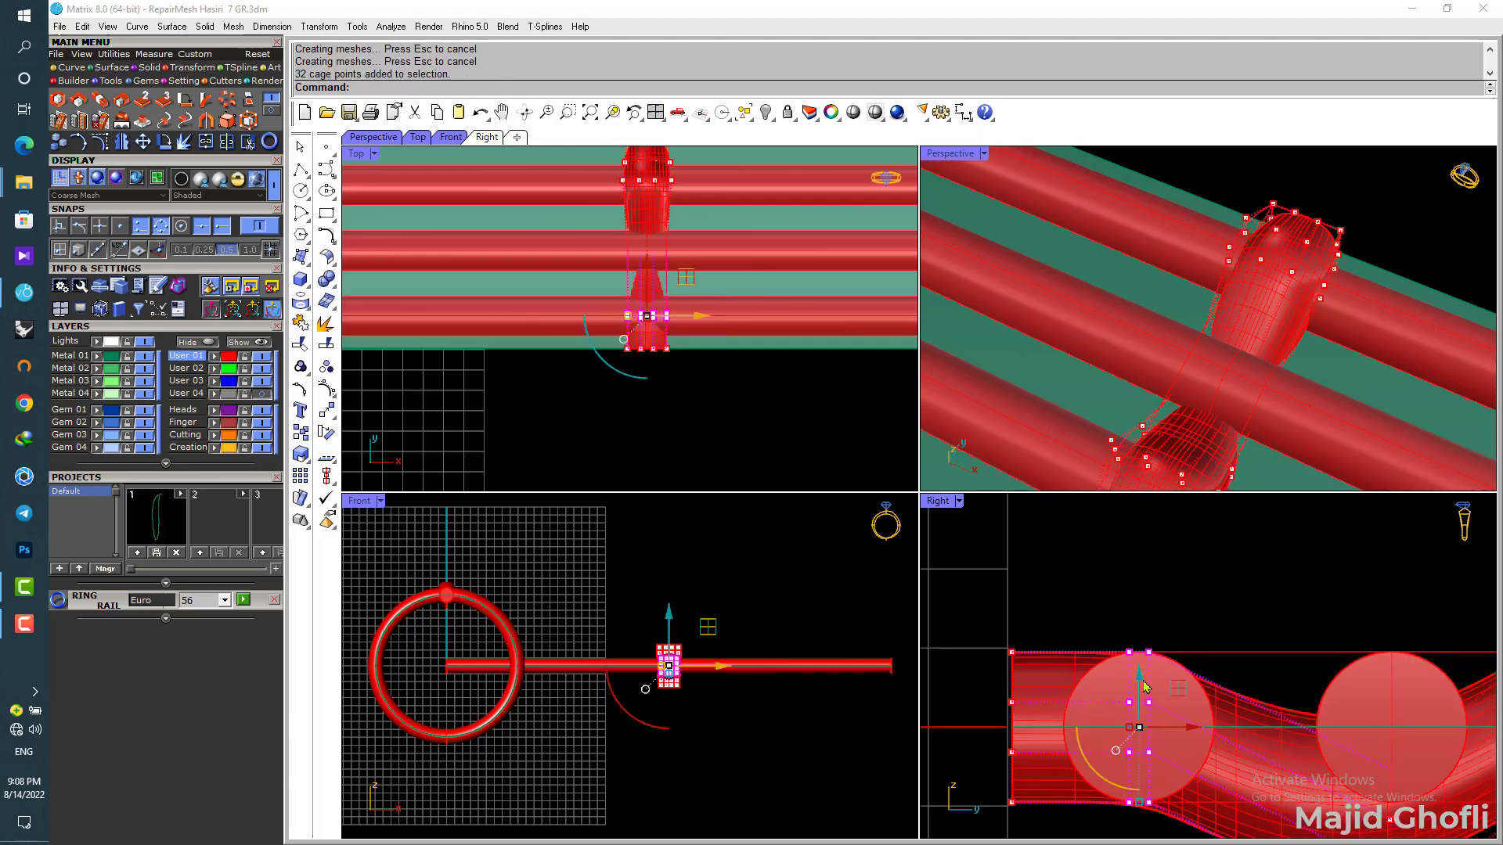
{"action": "left_click_drag", "start_coordinate": [1144, 678], "coordinate": [1148, 616]}
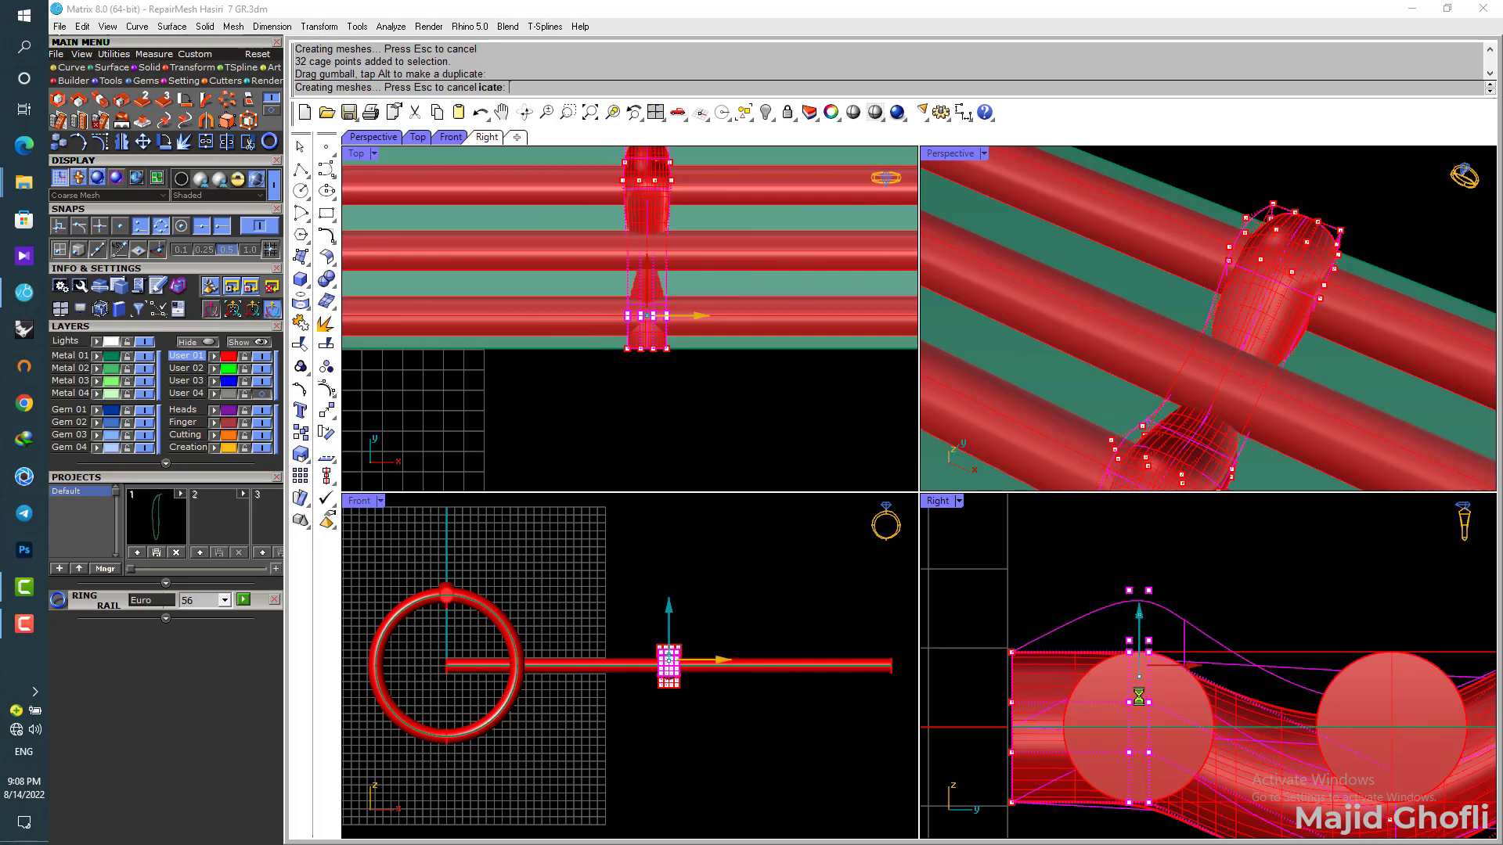
{"action": "left_click_drag", "start_coordinate": [1129, 666], "coordinate": [1093, 667]}
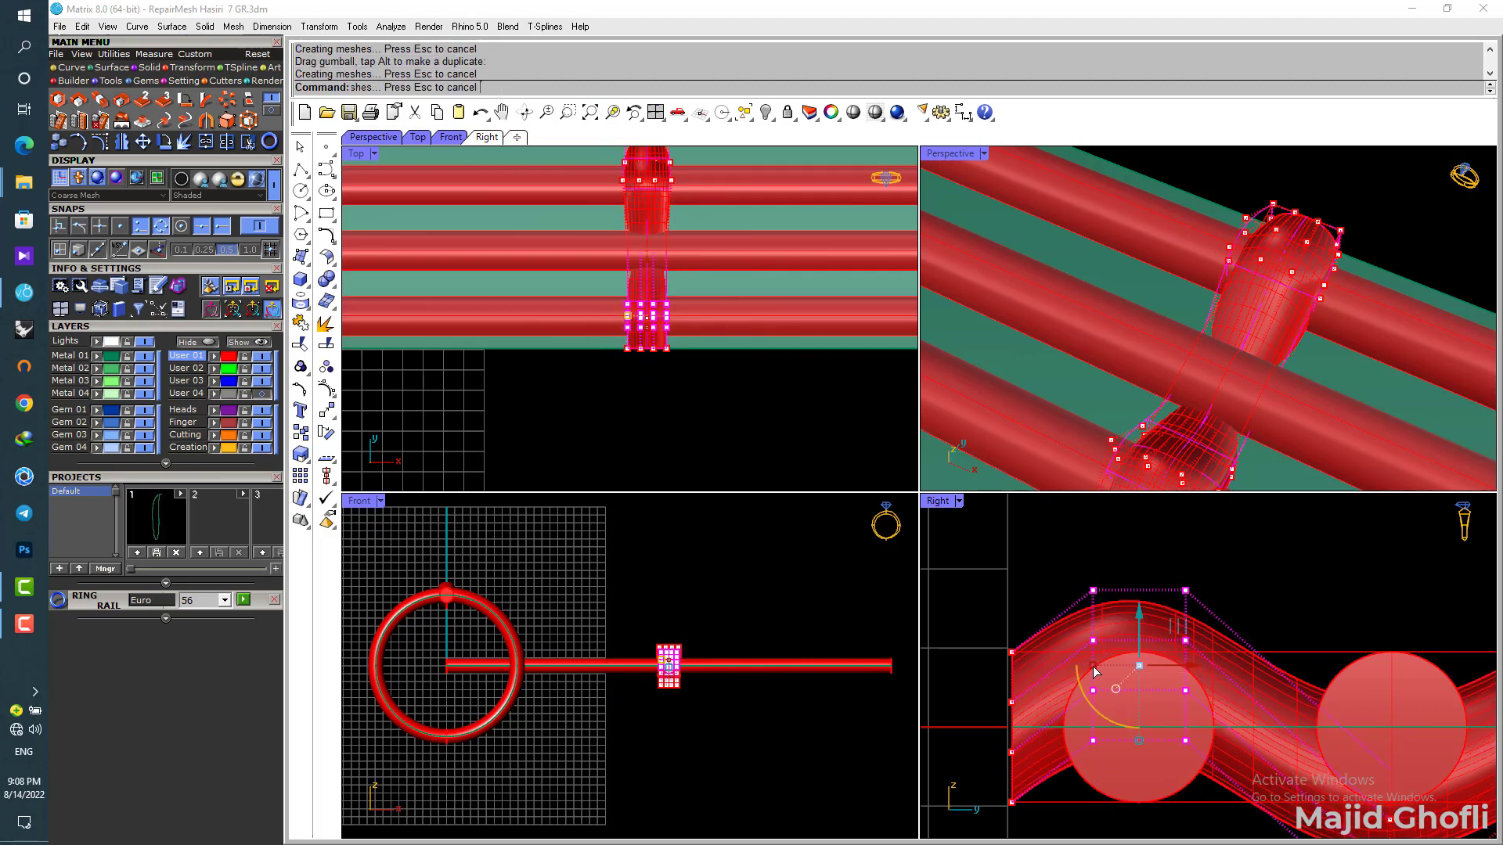
Step: Scale the raised cage points at the fifth lengthwise pipe outward across the crosswise pipe's width
{"action": "scroll", "coordinate": [638, 317], "scroll_direction": "up", "scroll_amount": 5}
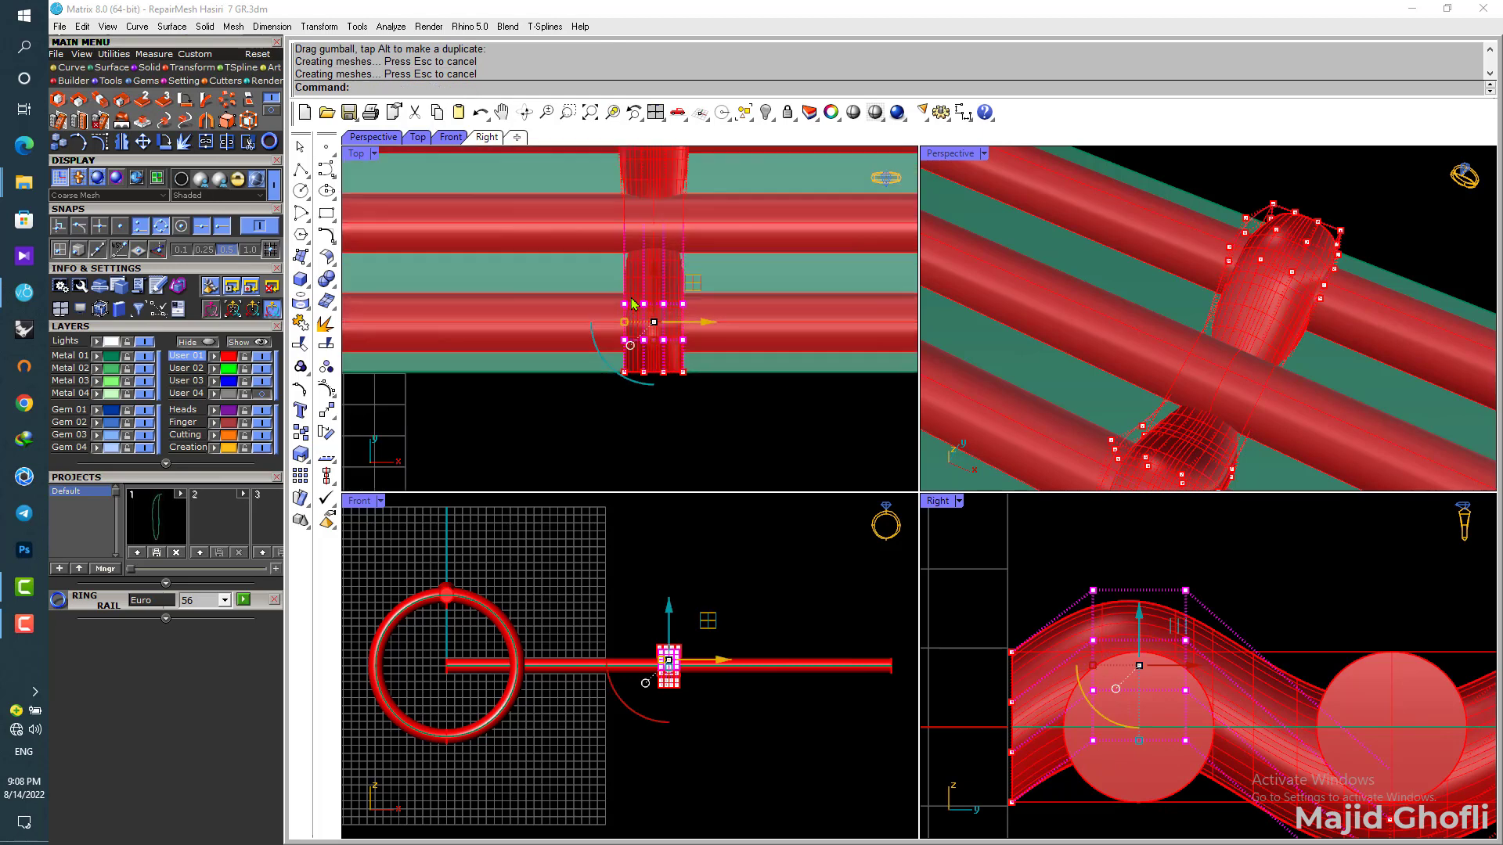
{"action": "left_click_drag", "start_coordinate": [625, 328], "coordinate": [615, 333]}
{"action": "scroll", "coordinate": [672, 406], "scroll_direction": "down", "scroll_amount": 2}
Step: Move the cage point column beside the third lengthwise pipe to midway between the second and third pipes
{"action": "scroll", "coordinate": [672, 405], "scroll_direction": "down", "scroll_amount": 3}
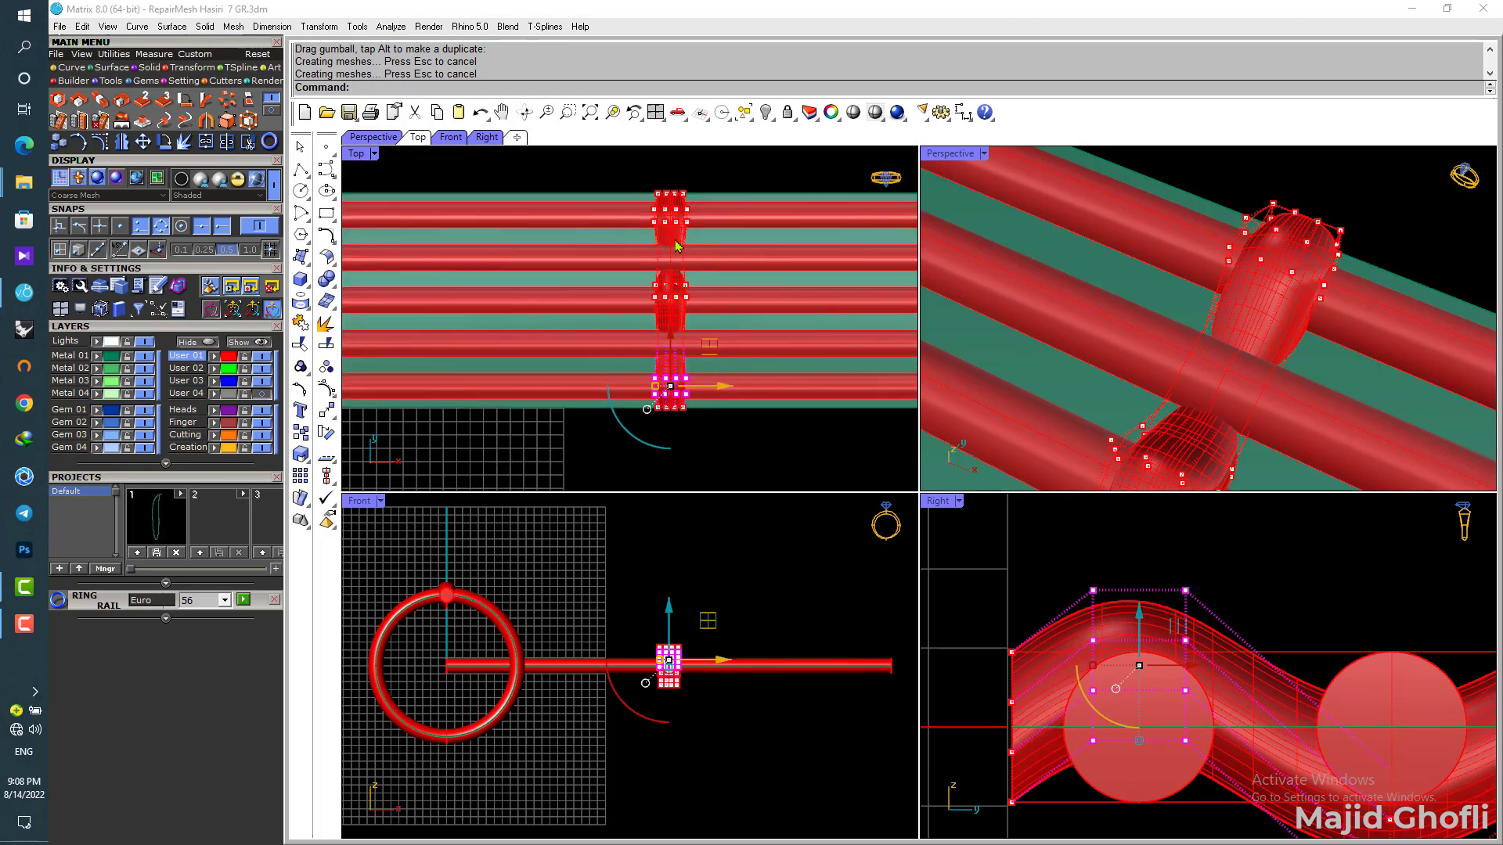
{"action": "right_click_drag", "start_coordinate": [677, 245], "coordinate": [661, 259]}
{"action": "scroll", "coordinate": [1261, 691], "scroll_direction": "down", "scroll_amount": 4}
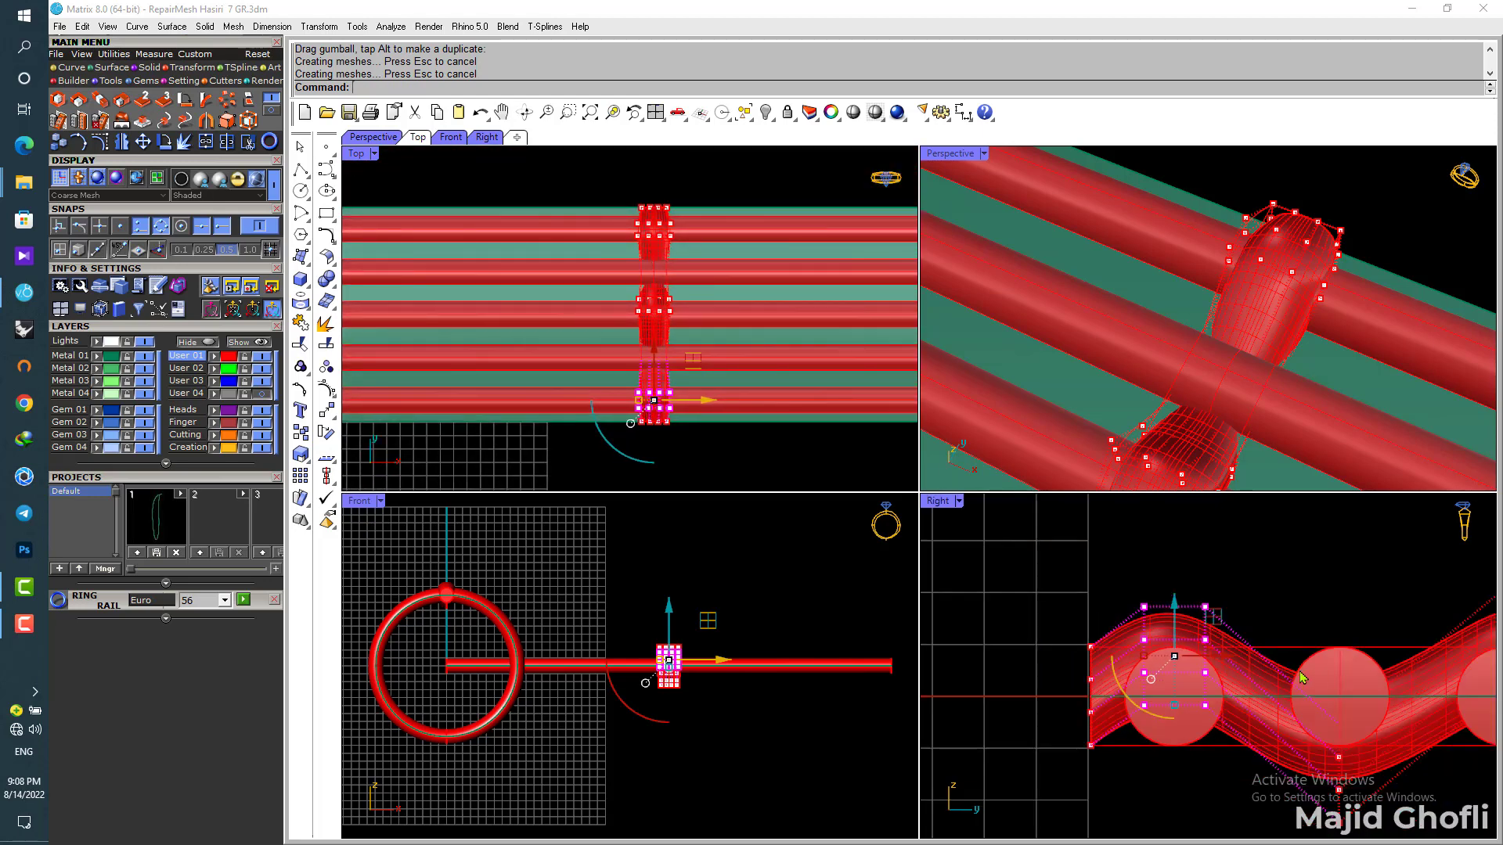
{"action": "scroll", "coordinate": [1182, 630], "scroll_direction": "up", "scroll_amount": 2}
{"action": "right_click_drag", "start_coordinate": [1182, 630], "coordinate": [1137, 557]}
{"action": "left_click_drag", "start_coordinate": [1101, 720], "coordinate": [1136, 553]}
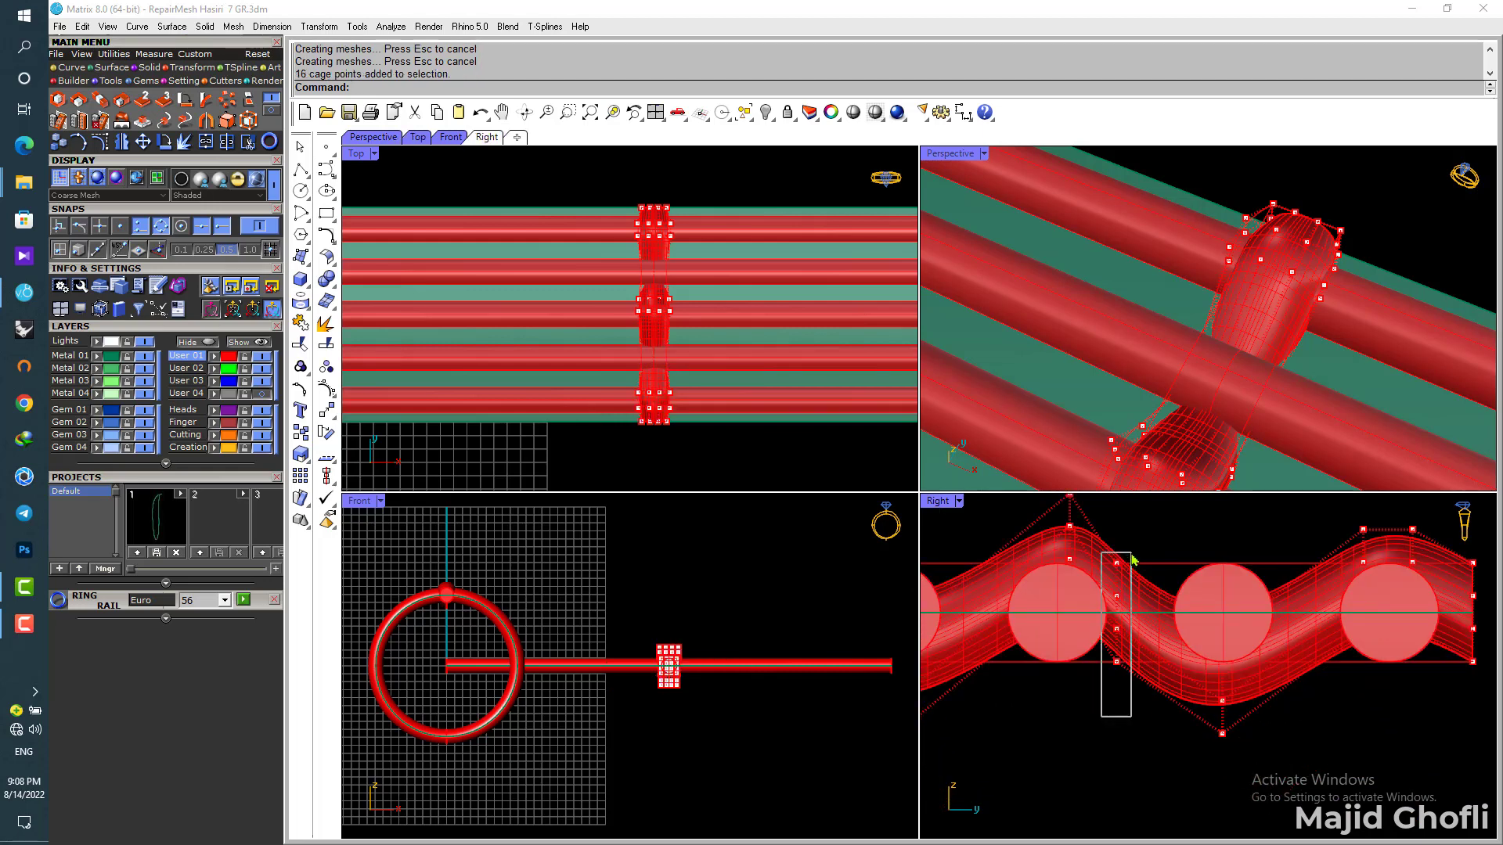
{"action": "left_click_drag", "start_coordinate": [1174, 616], "coordinate": [1188, 612]}
Step: Scale the cage point column under the fourth lengthwise pipe inward to narrow the crosswise pipe there
{"action": "scroll", "coordinate": [746, 339], "scroll_direction": "up", "scroll_amount": 4}
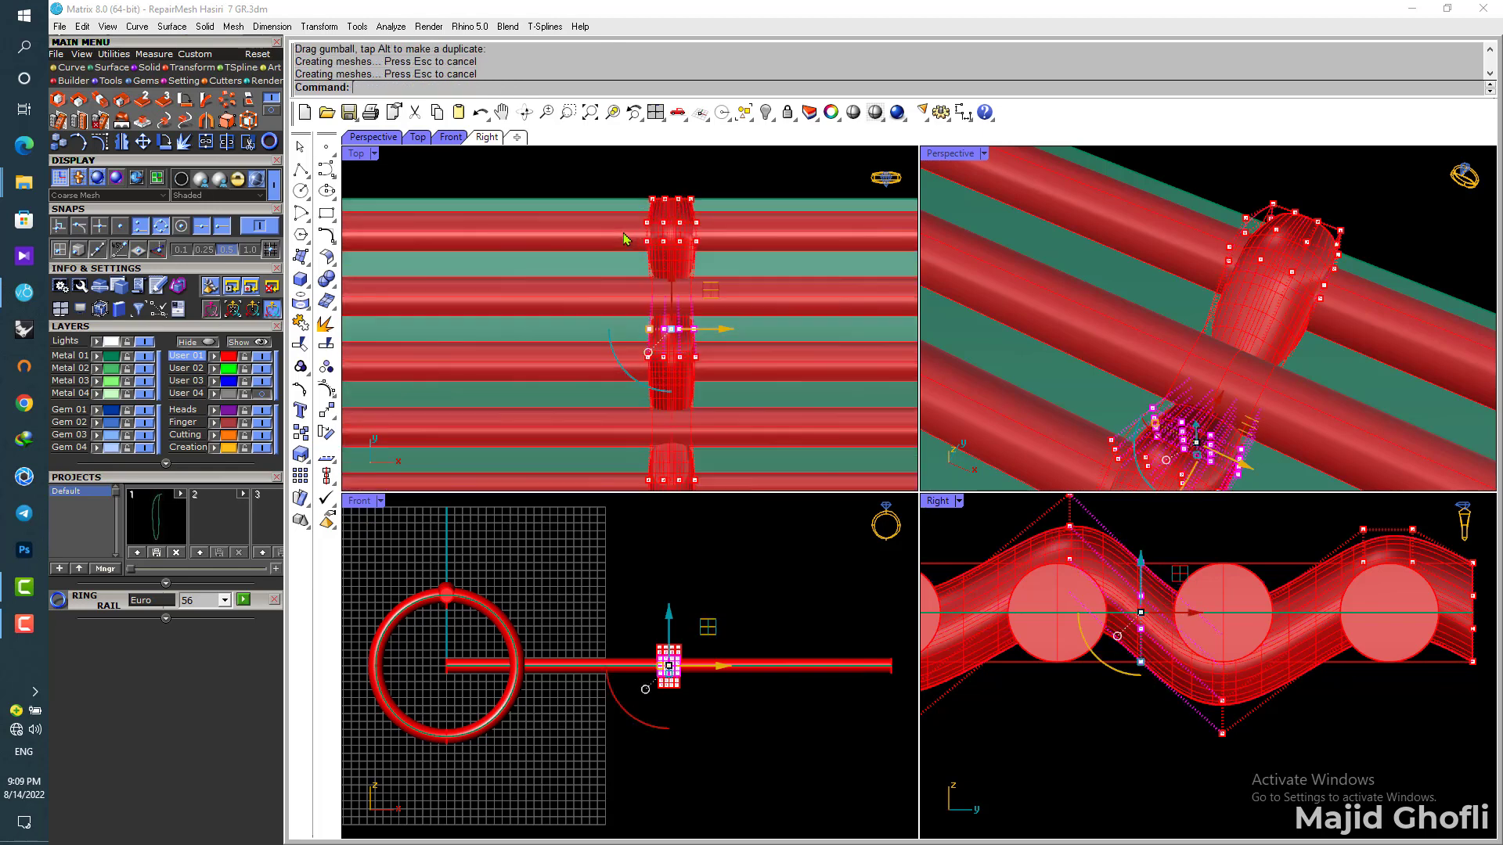
{"action": "scroll", "coordinate": [732, 320], "scroll_direction": "down", "scroll_amount": 3}
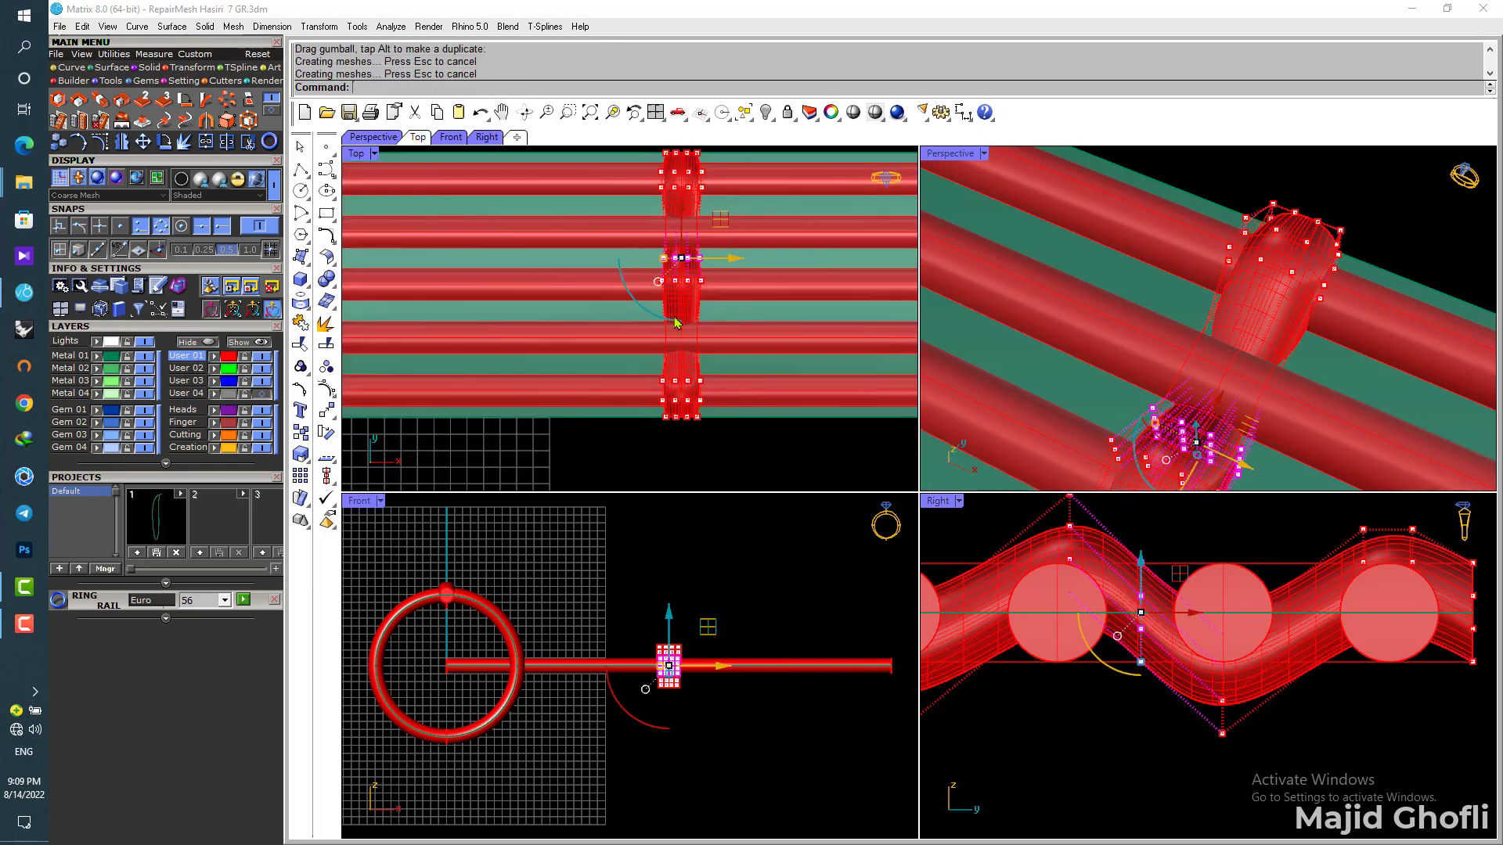
{"action": "right_click_drag", "start_coordinate": [1110, 637], "coordinate": [1349, 663]}
{"action": "left_click_drag", "start_coordinate": [1113, 795], "coordinate": [1188, 631]}
{"action": "scroll", "coordinate": [696, 347], "scroll_direction": "up", "scroll_amount": 5}
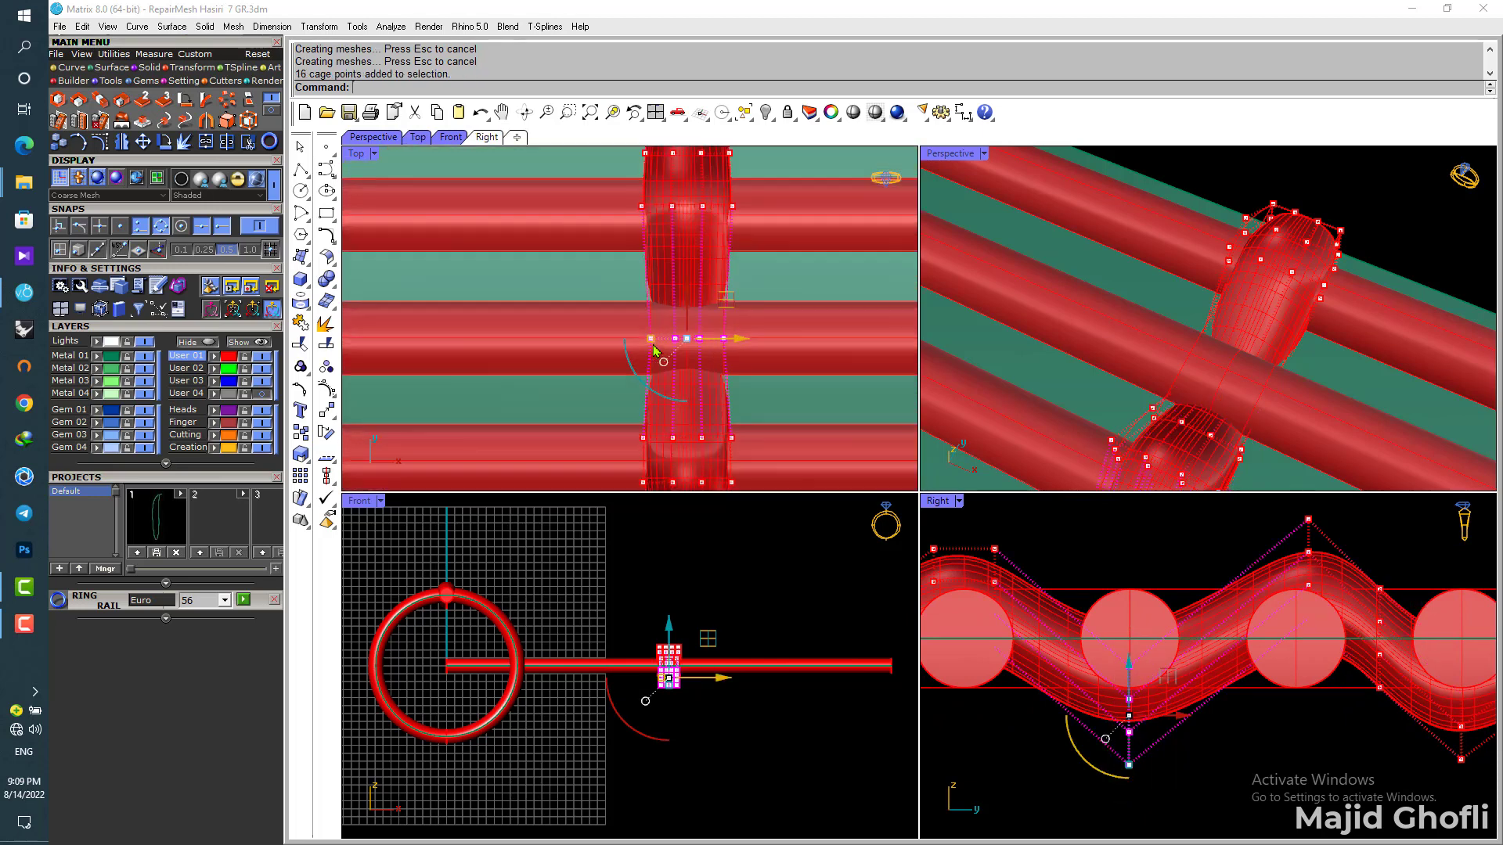
{"action": "left_click_drag", "start_coordinate": [654, 338], "coordinate": [659, 340]}
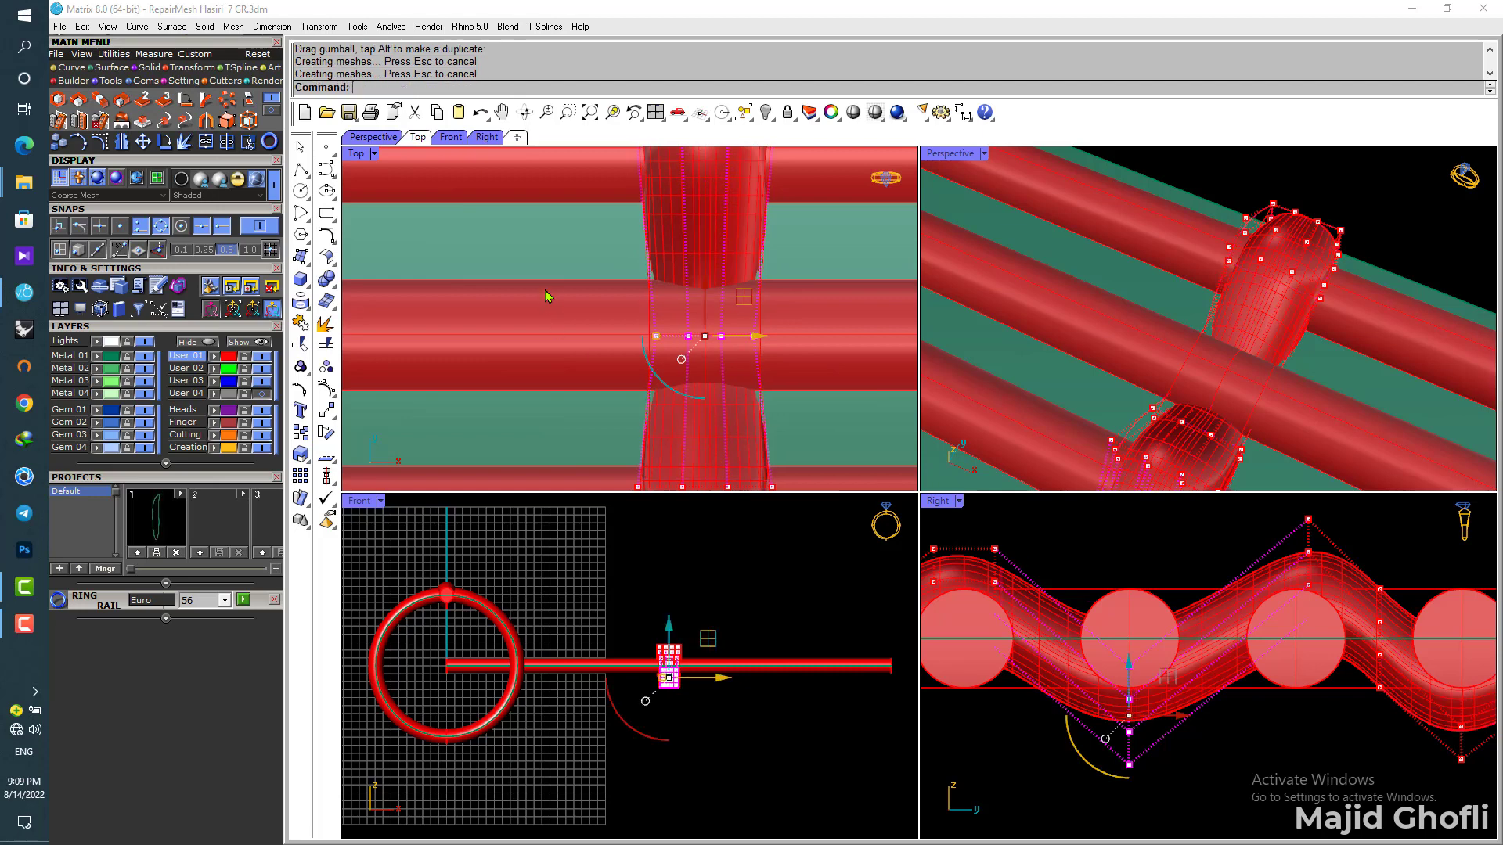
Step: Enlarge the Perspective view and delete both cage controls around the crosswise pipe
{"action": "scroll", "coordinate": [548, 296], "scroll_direction": "down", "scroll_amount": 4}
{"action": "mouse_move", "coordinate": [737, 231]}
{"action": "right_mouse_down"}
{"action": "mouse_move", "coordinate": [769, 371]}
{"action": "mouse_move", "coordinate": [727, 225]}
{"action": "right_mouse_up"}
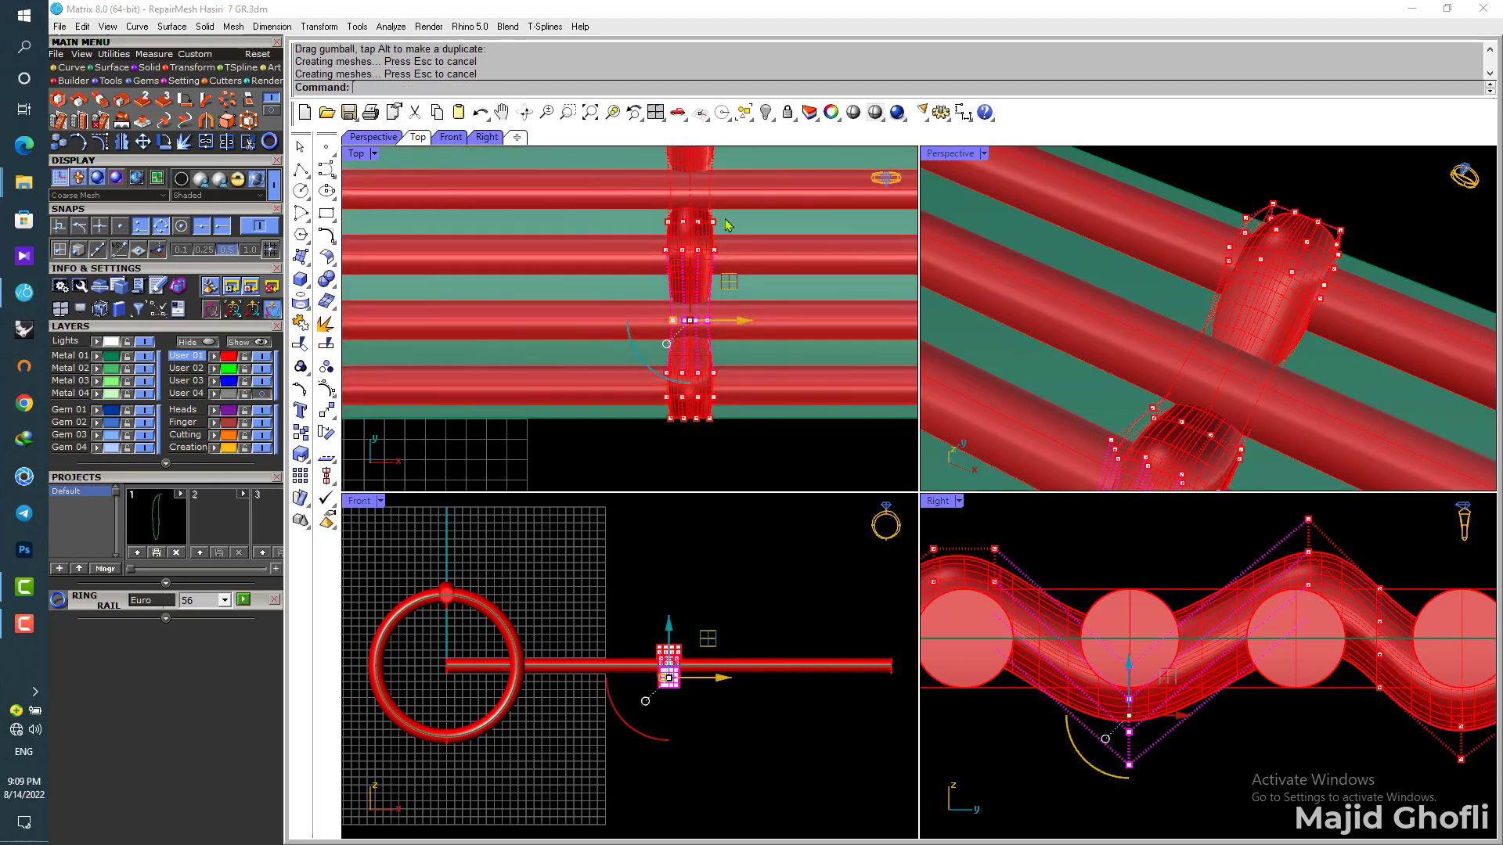
{"action": "scroll", "coordinate": [728, 343], "scroll_direction": "down", "scroll_amount": 2}
{"action": "right_click_drag", "start_coordinate": [1209, 247], "coordinate": [1263, 428]}
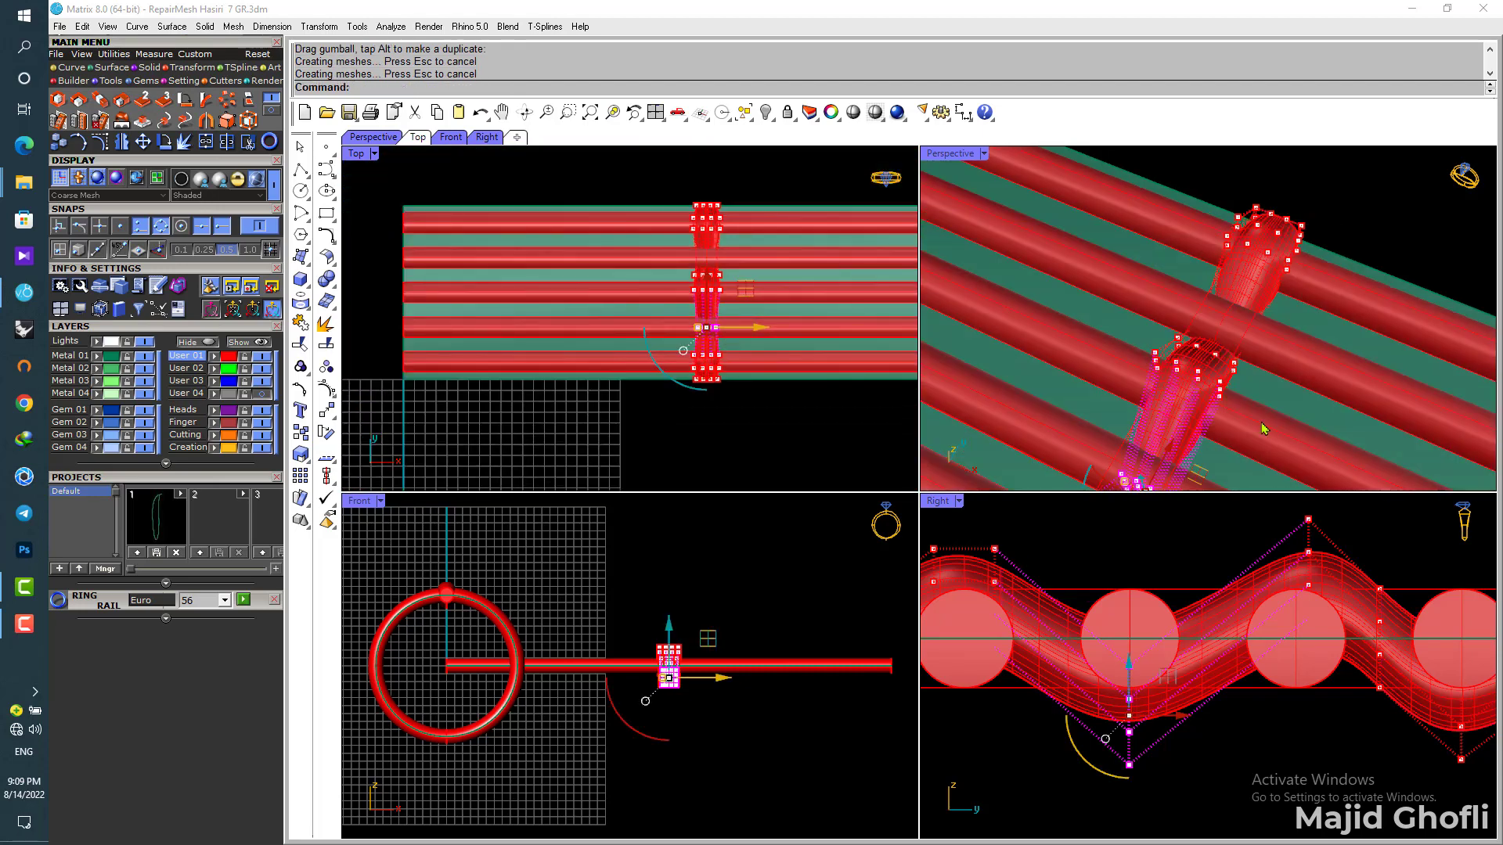
{"action": "scroll", "coordinate": [1191, 336], "scroll_direction": "down", "scroll_amount": 2}
{"action": "scroll", "coordinate": [1214, 602], "scroll_direction": "down", "scroll_amount": 4}
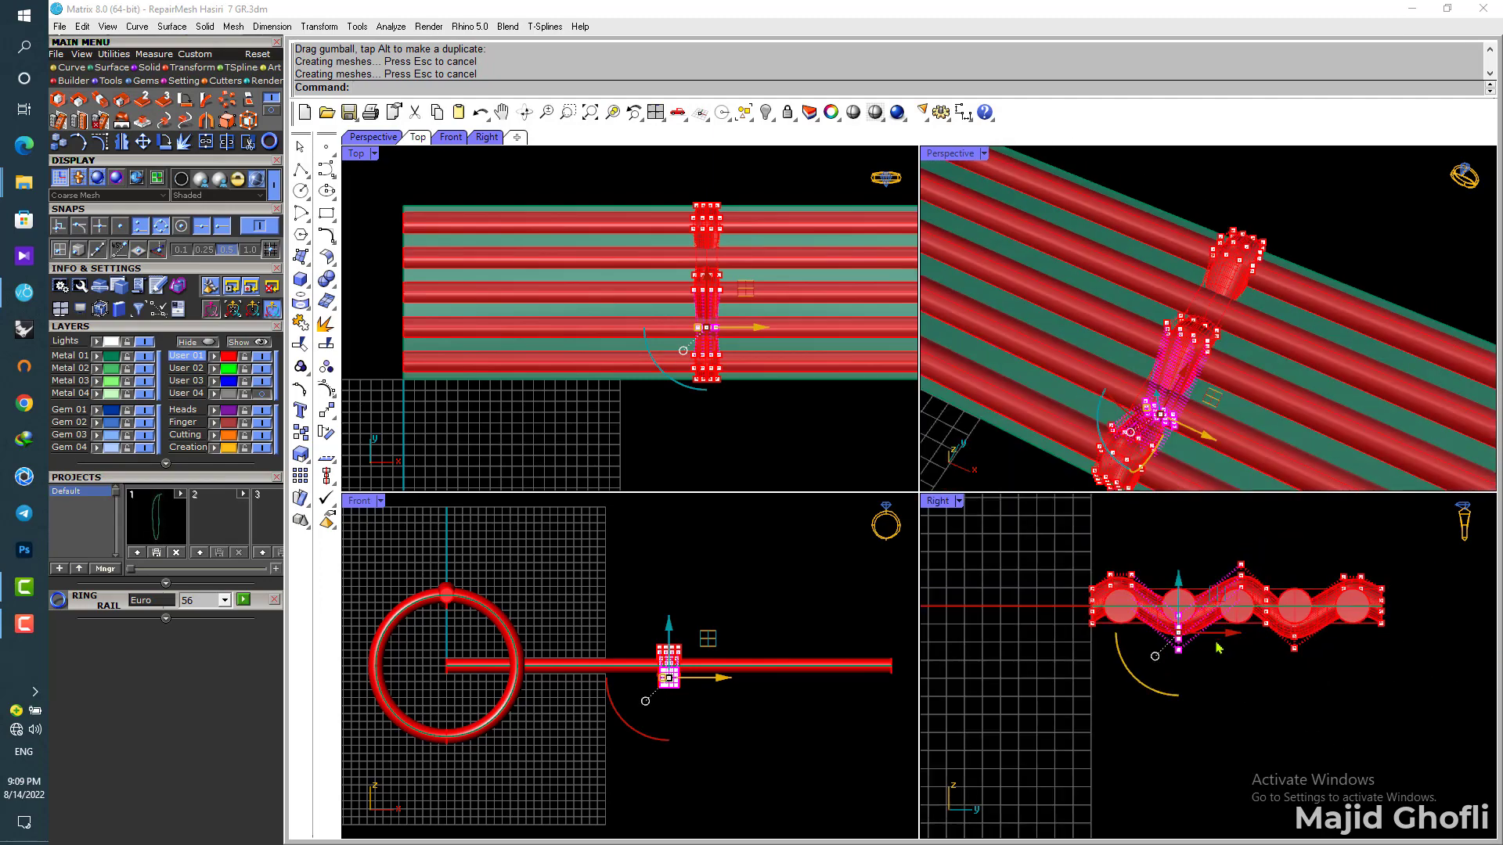
{"action": "right_click_drag", "start_coordinate": [1217, 648], "coordinate": [1140, 675]}
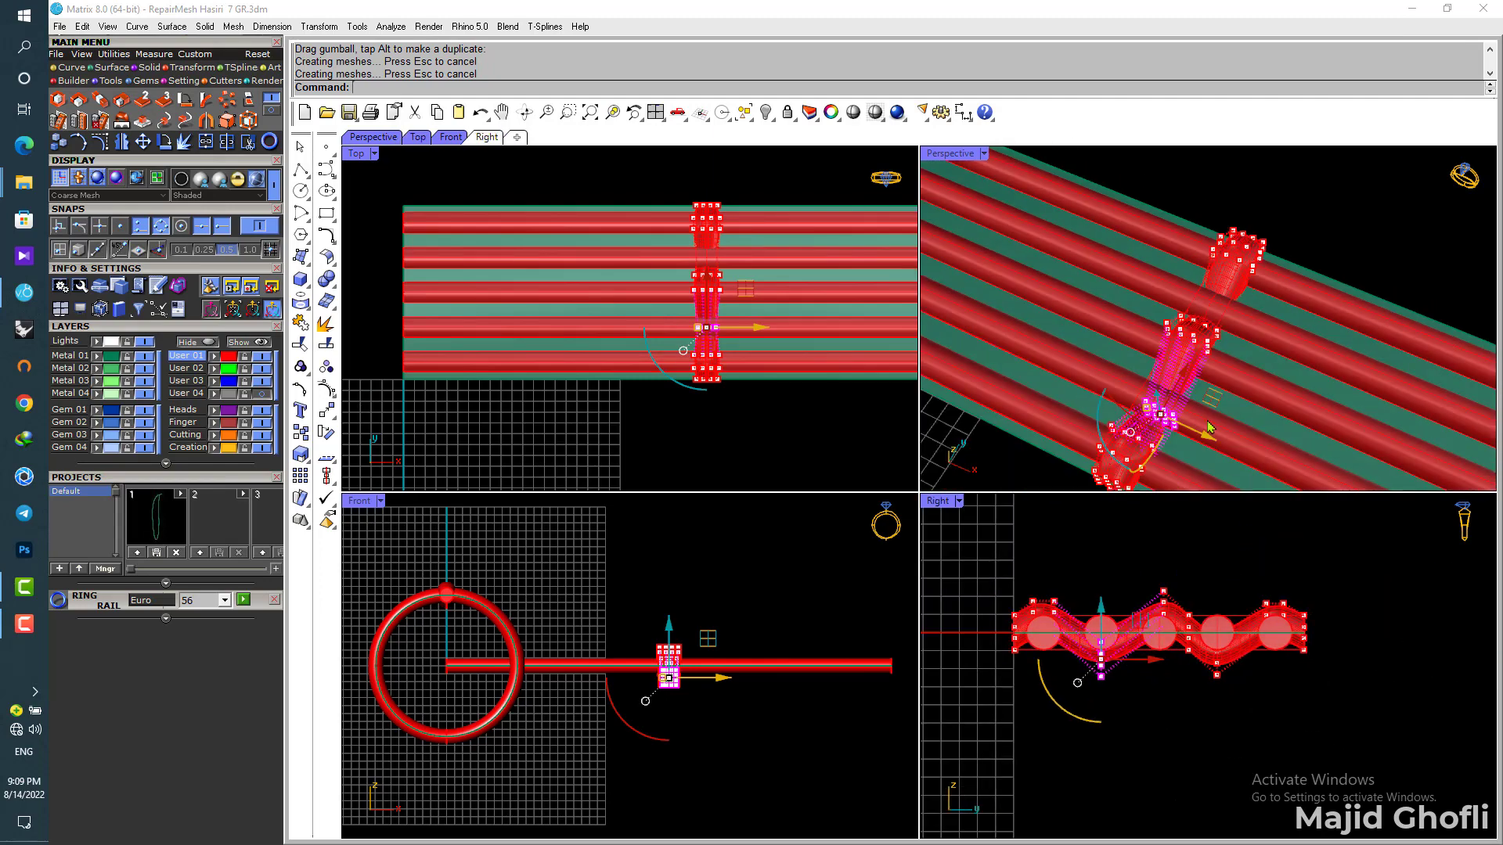
{"action": "double_click", "coordinate": [955, 155]}
{"action": "right_click_drag", "start_coordinate": [1181, 255], "coordinate": [1090, 295]}
{"action": "scroll", "coordinate": [1143, 462], "scroll_direction": "up", "scroll_amount": 2}
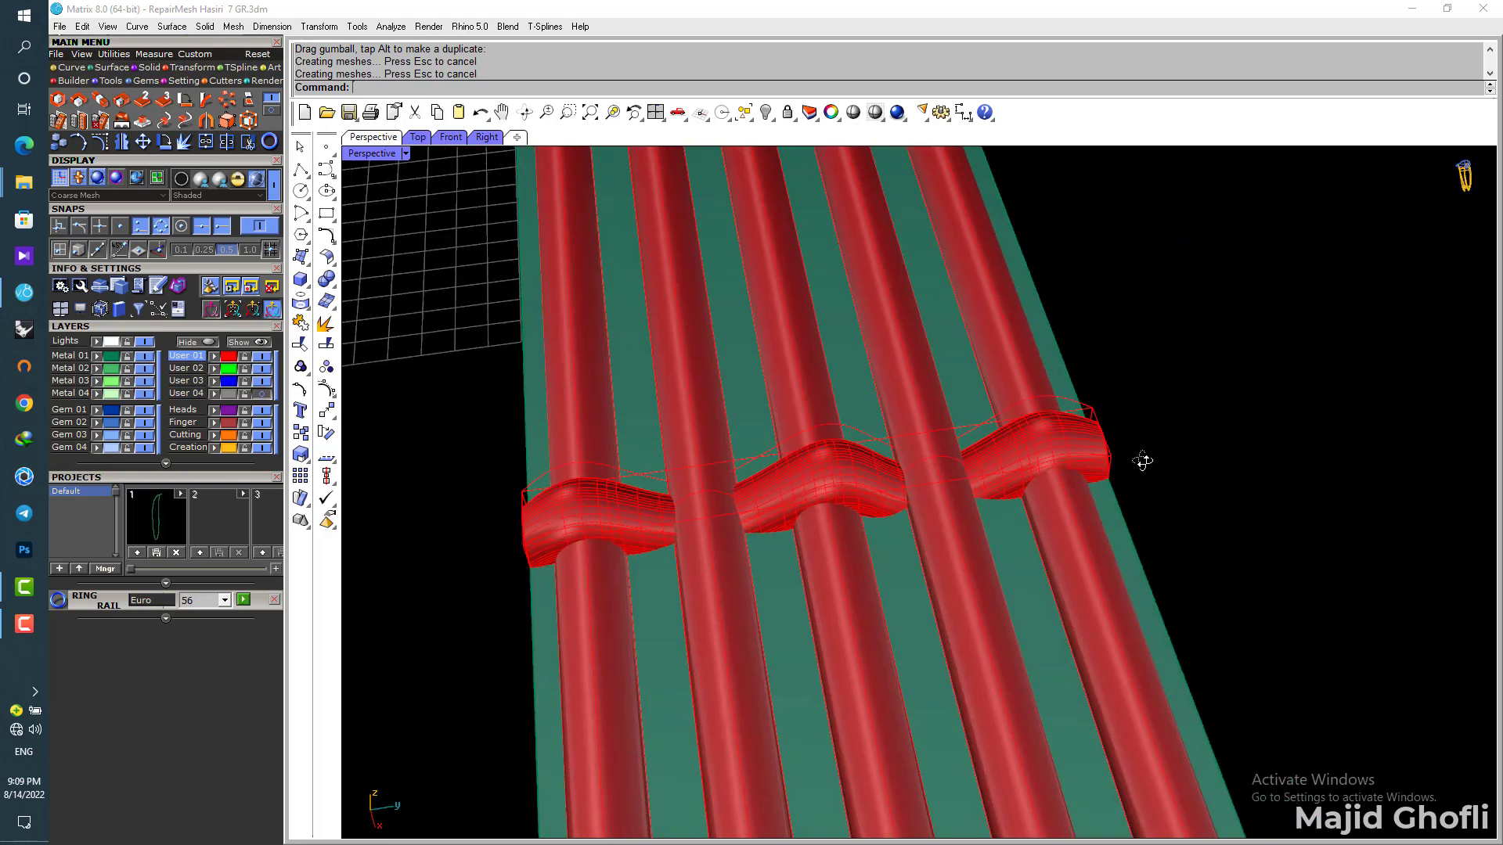
{"action": "left_click", "coordinate": [1084, 409]}
{"action": "key", "text": "Delete"}
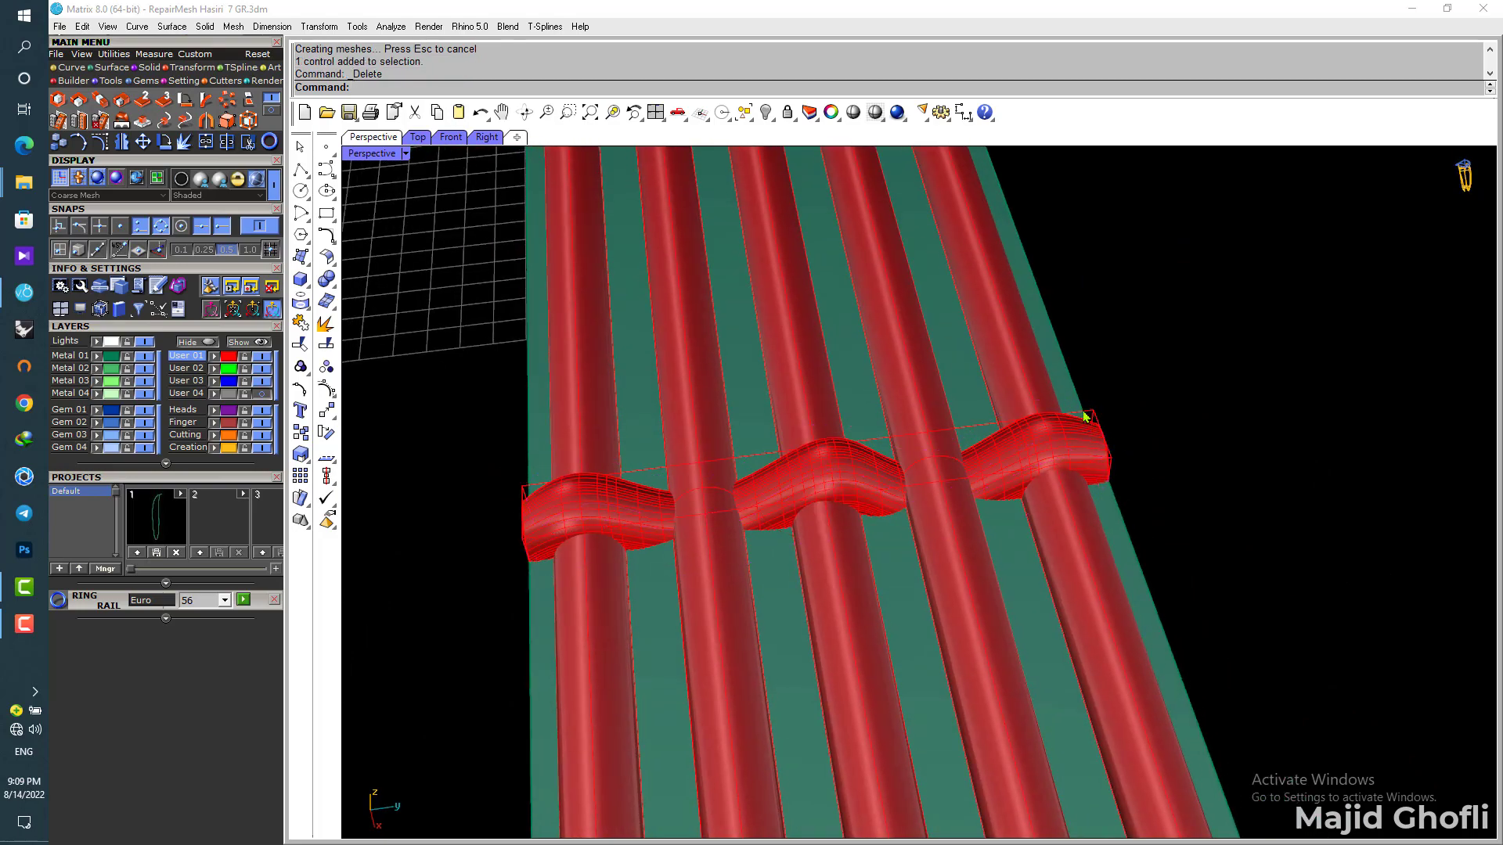
{"action": "right_click_drag", "start_coordinate": [966, 561], "coordinate": [833, 433]}
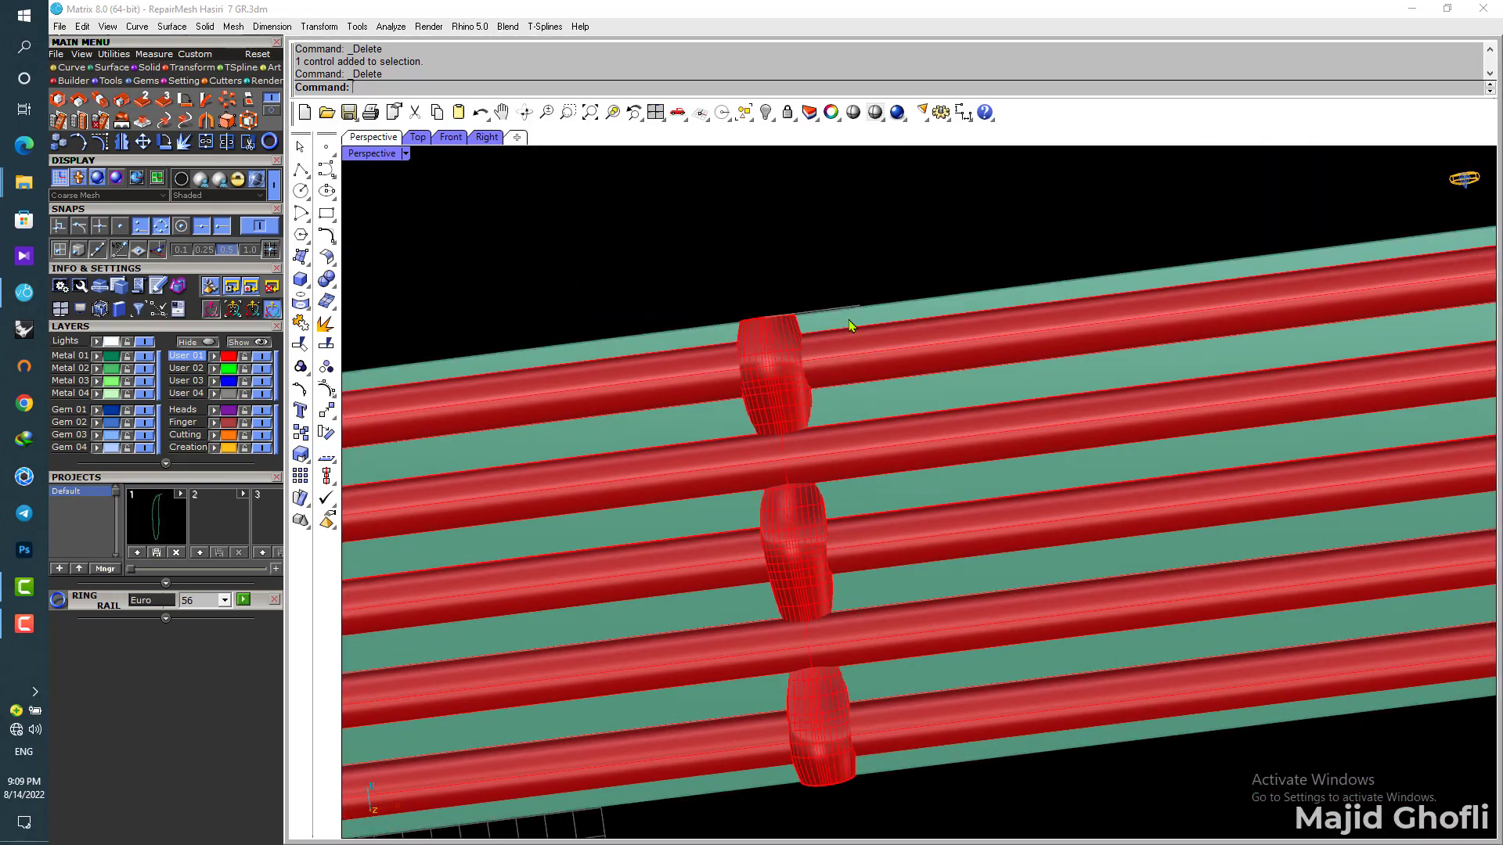
Step: Inspect the woven crosswise pipe and the short curve at its end from several angles
{"action": "left_click_drag", "start_coordinate": [836, 276], "coordinate": [1013, 824]}
{"action": "right_click_drag", "start_coordinate": [846, 429], "coordinate": [932, 334]}
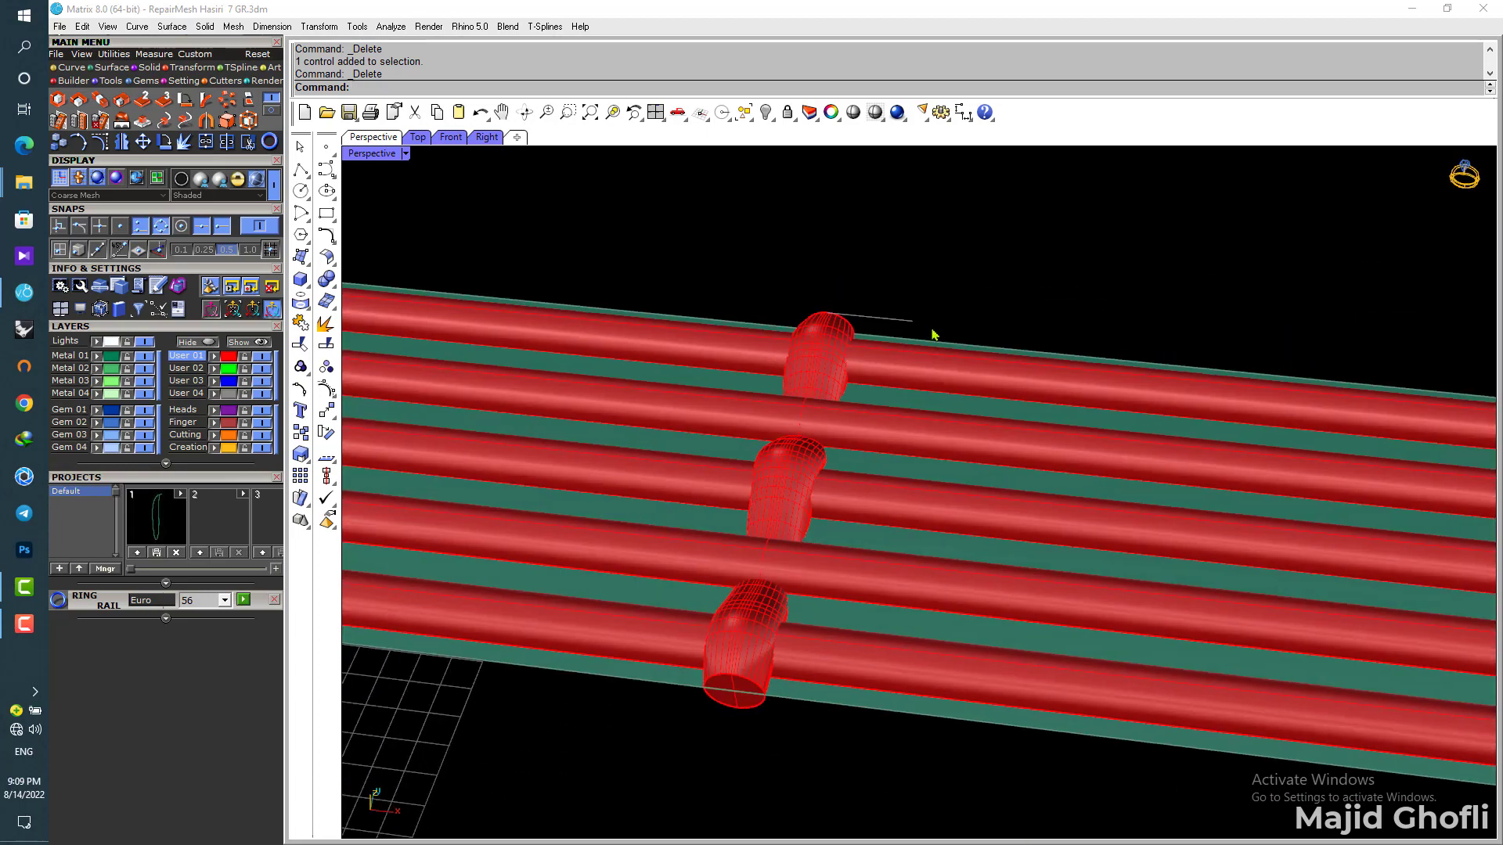
{"action": "left_click", "coordinate": [909, 327]}
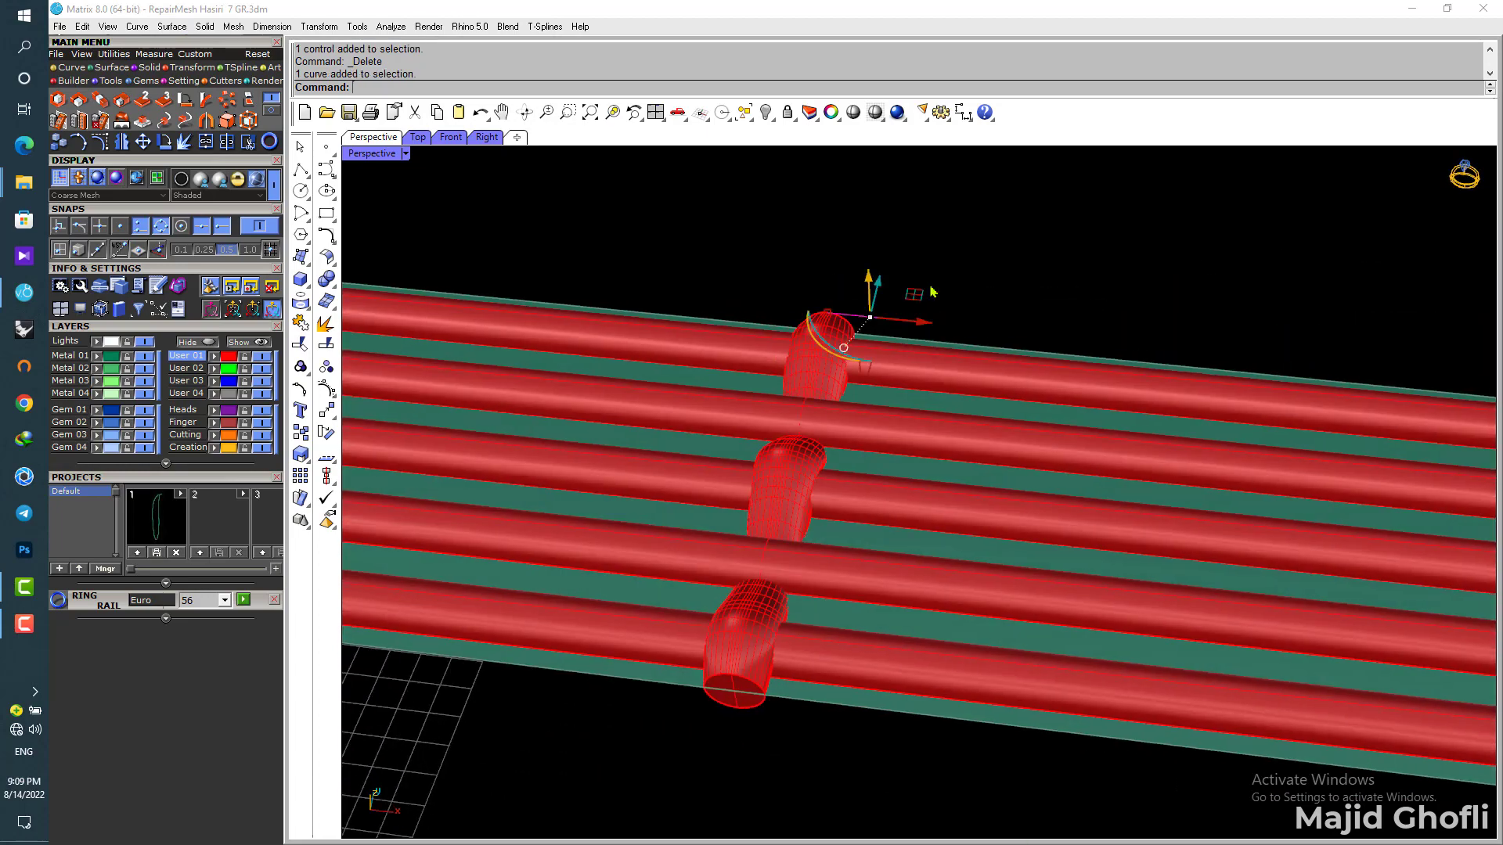
{"action": "left_click", "coordinate": [940, 239]}
{"action": "left_click", "coordinate": [71, 68]}
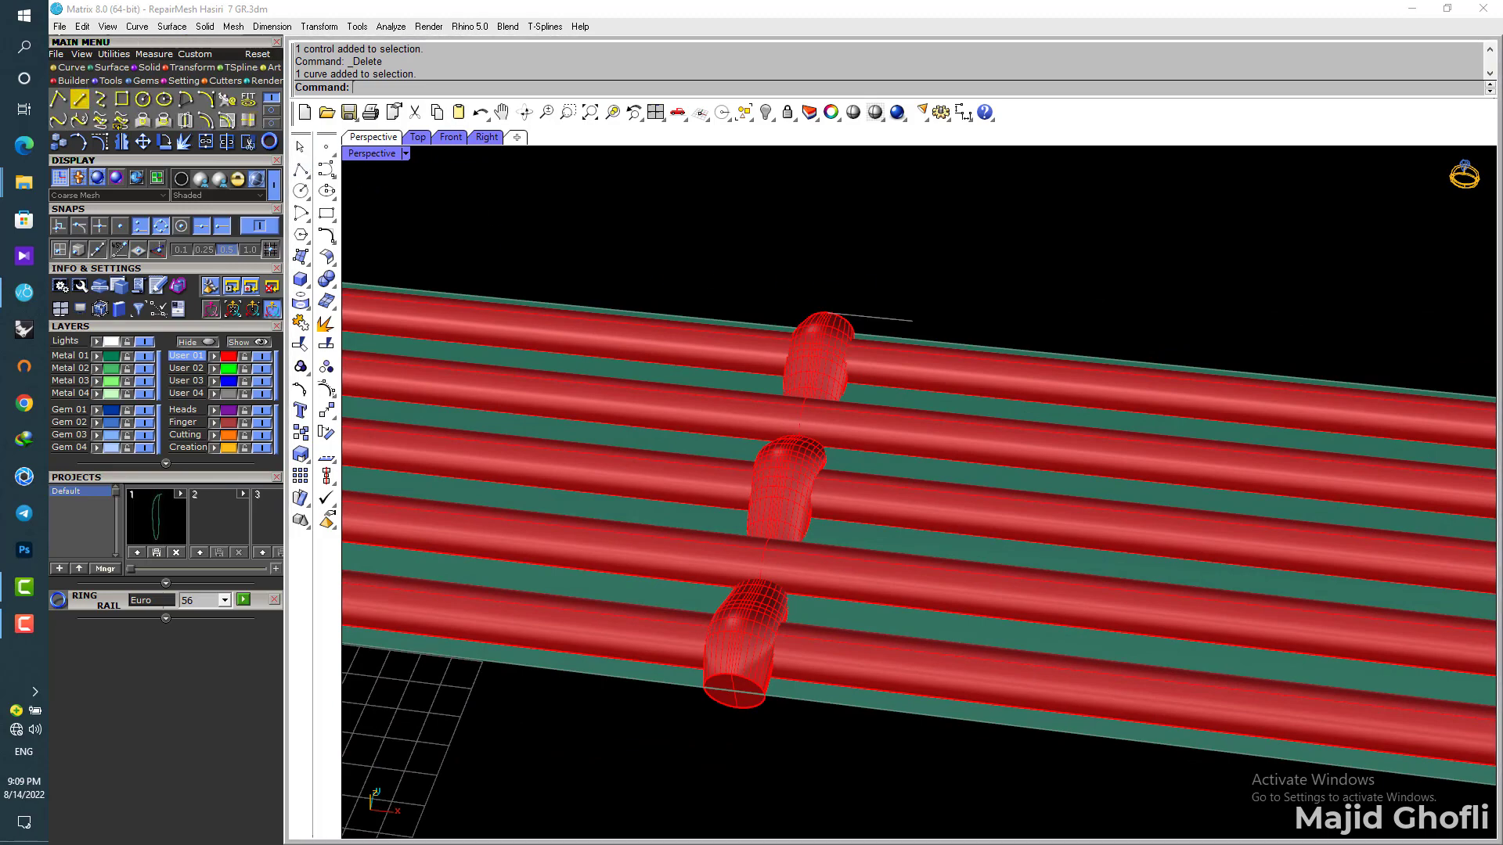
{"action": "key", "text": "Escape"}
{"action": "right_click_drag", "start_coordinate": [984, 290], "coordinate": [775, 275]}
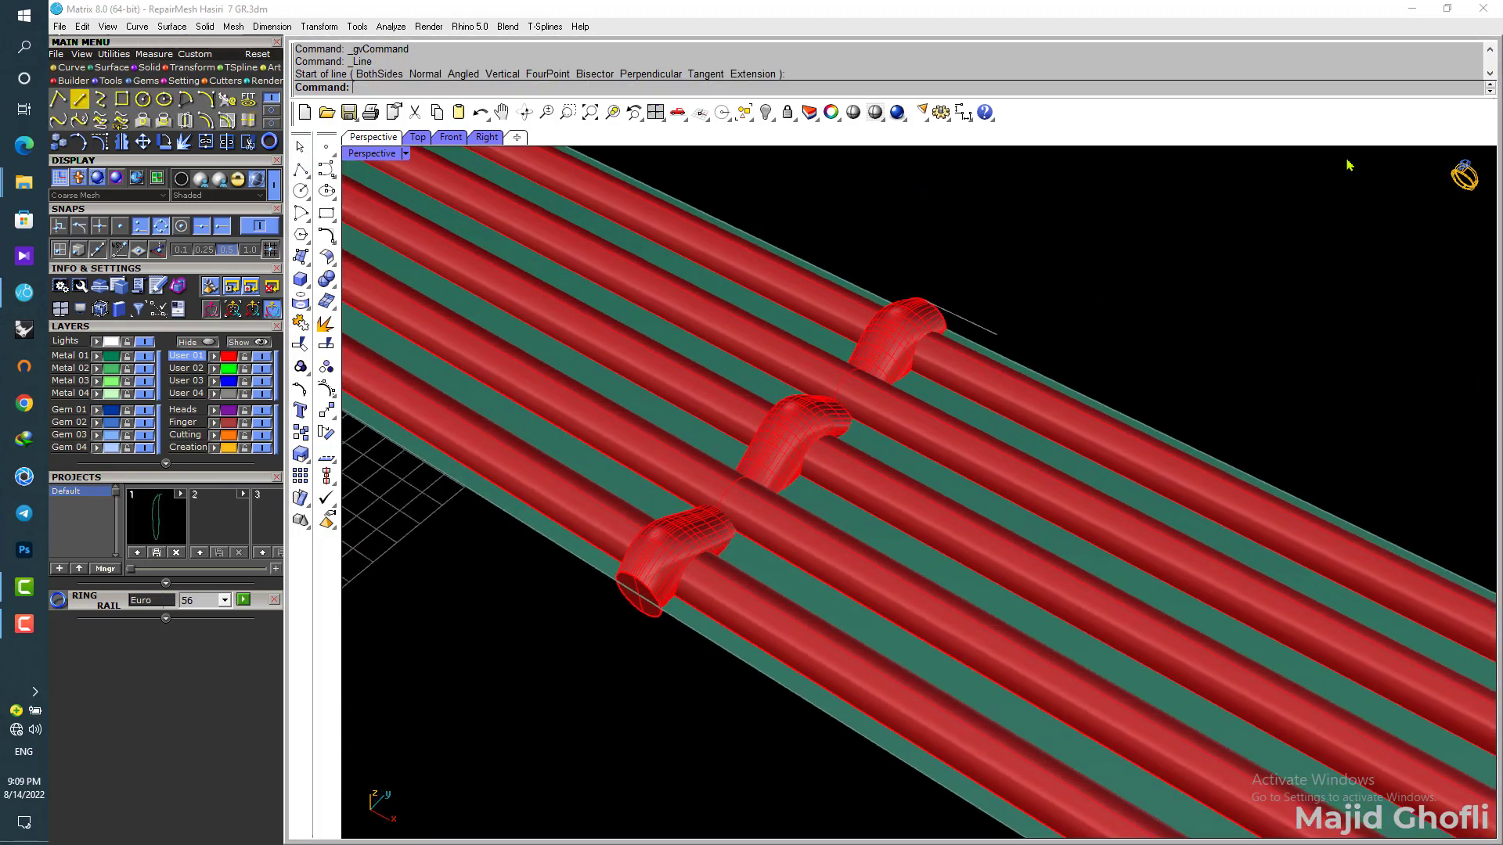
{"action": "left_click", "coordinate": [899, 341]}
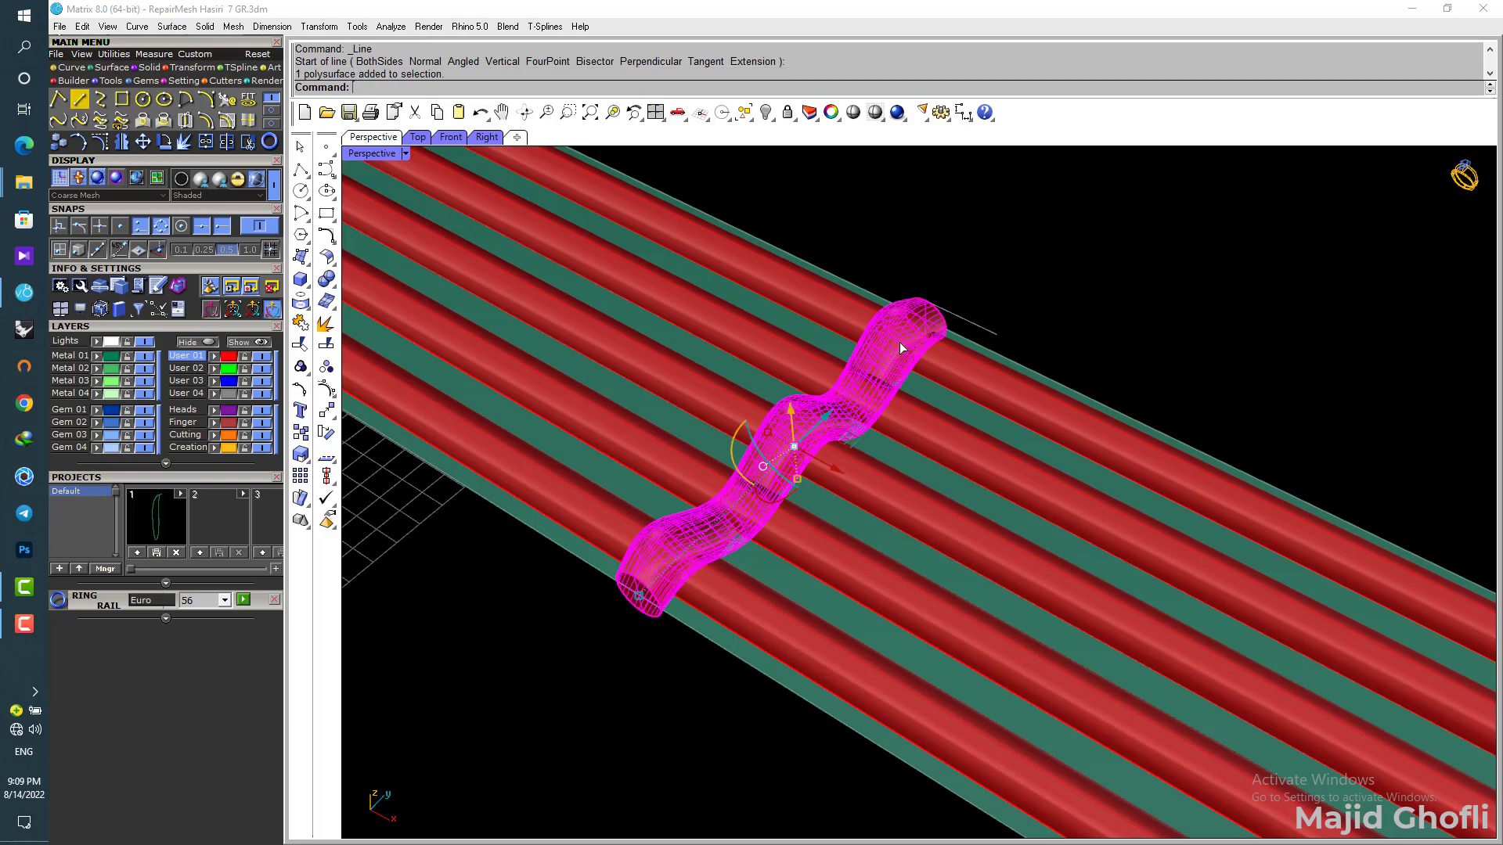
{"action": "left_click", "coordinate": [1040, 289]}
{"action": "scroll", "coordinate": [966, 345], "scroll_direction": "down", "scroll_amount": 4}
{"action": "right_click_drag", "start_coordinate": [810, 455], "coordinate": [916, 489]}
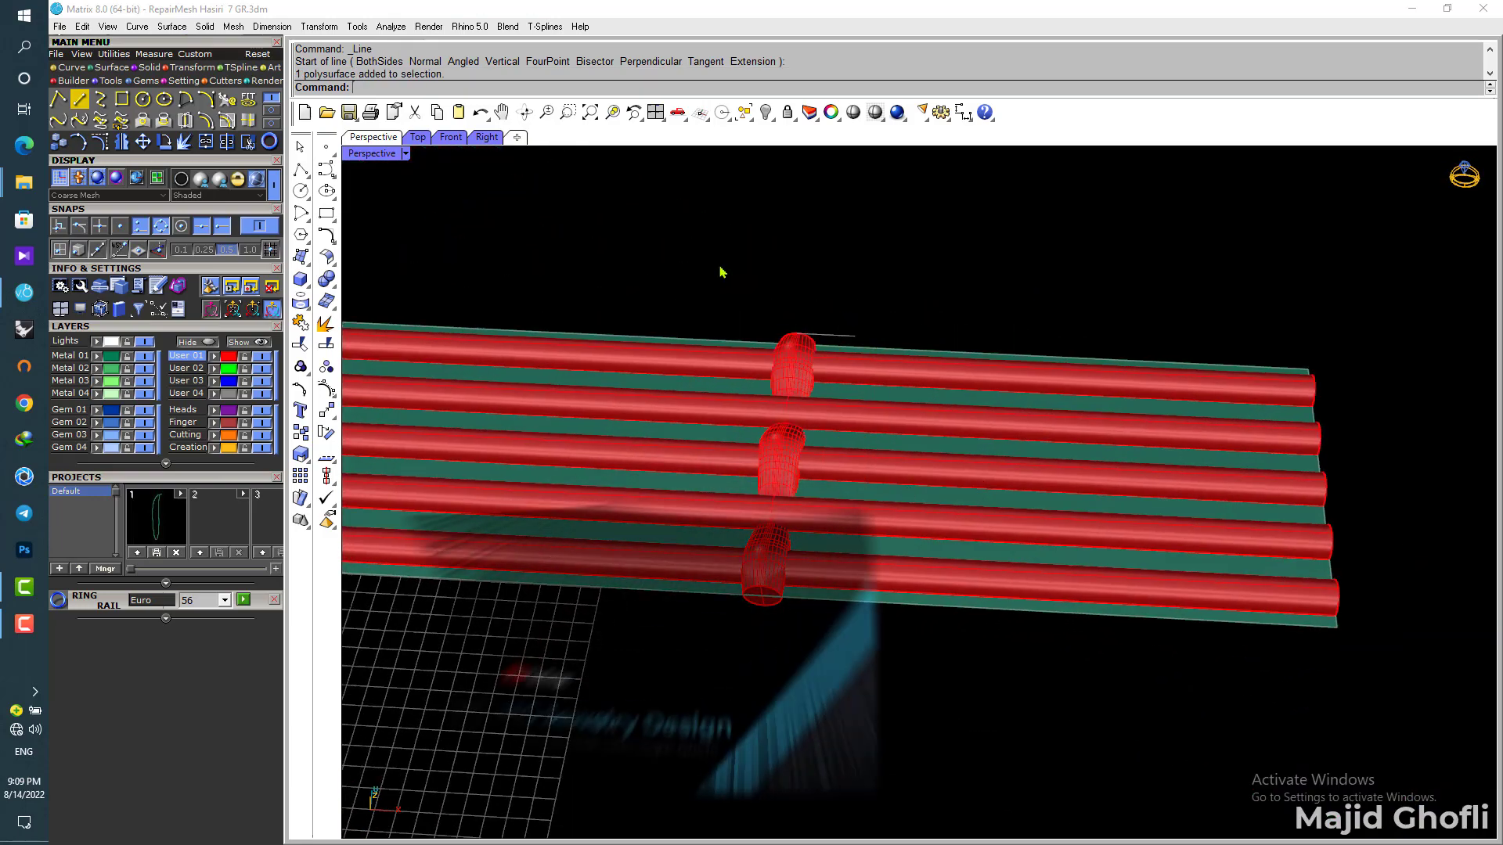
Step: In the Top view, draw a straight crosswise line from the end of the short edge curve to the strip's opposite edge
{"action": "double_click", "coordinate": [386, 155]}
{"action": "double_click", "coordinate": [366, 157]}
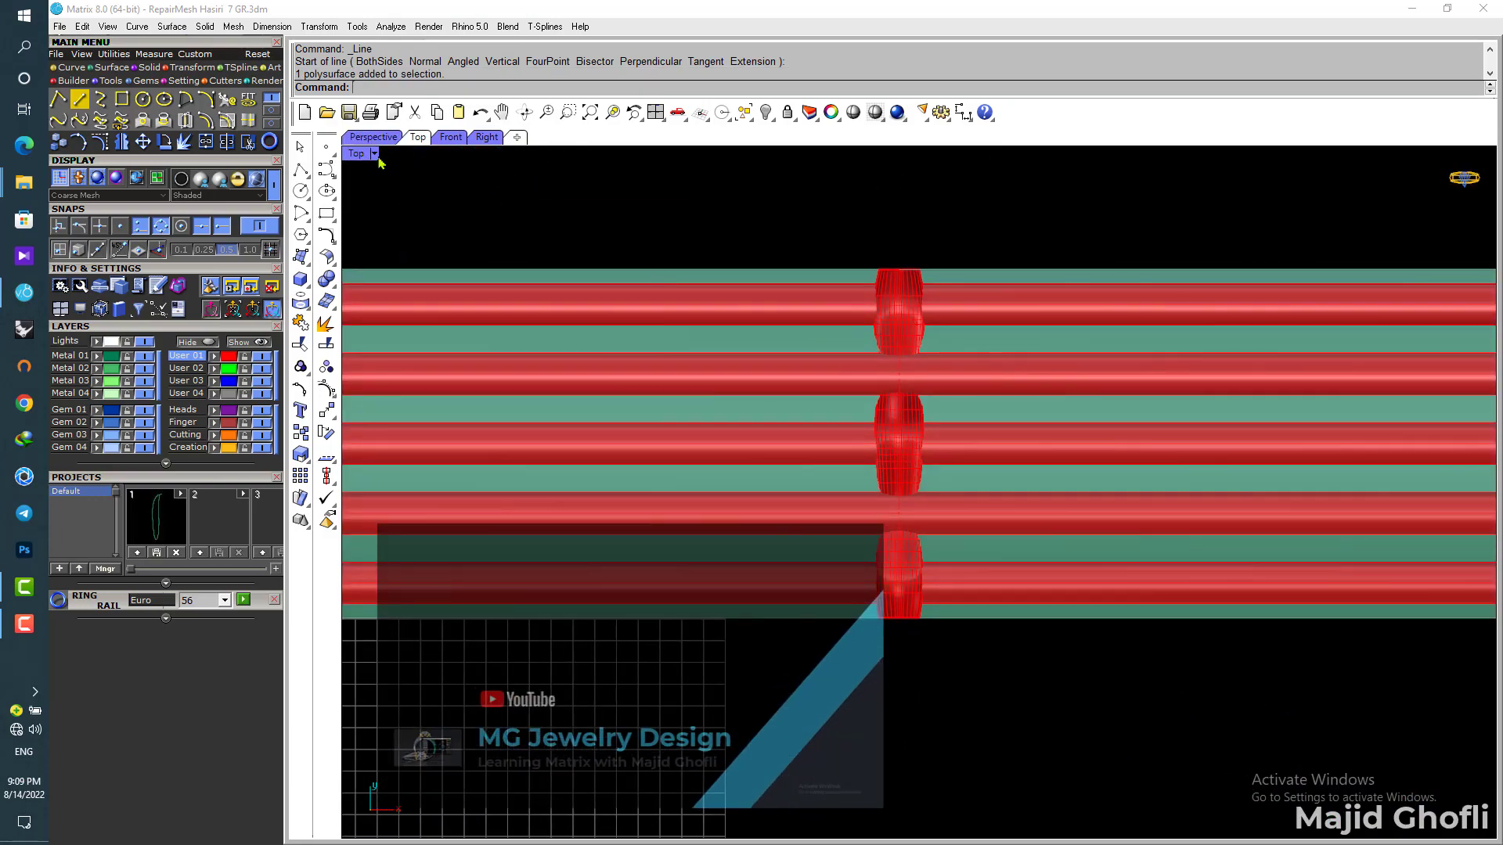
{"action": "left_click", "coordinate": [79, 98]}
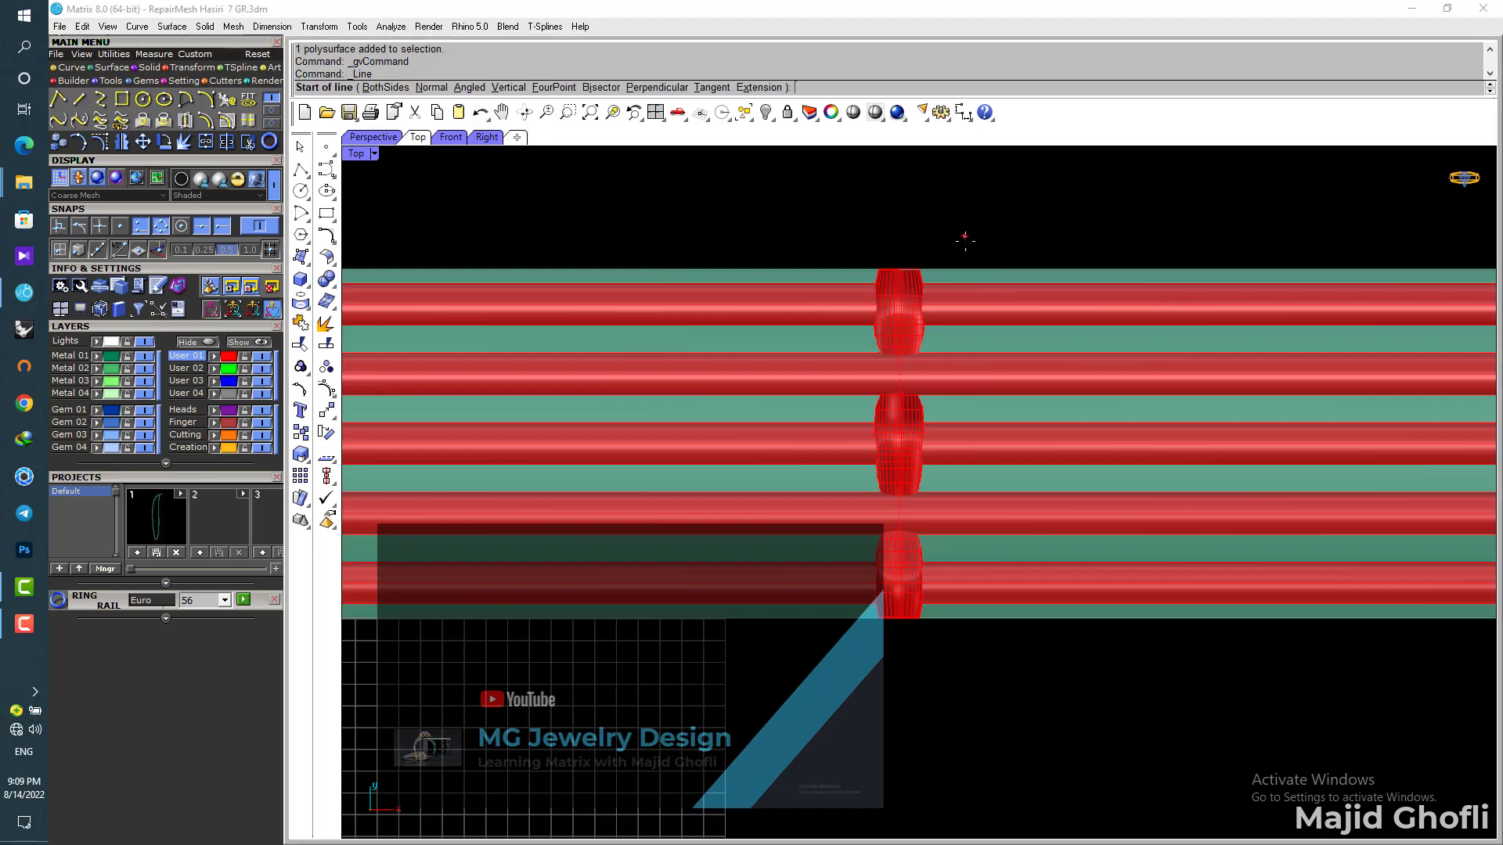
{"action": "scroll", "coordinate": [956, 274], "scroll_direction": "up", "scroll_amount": 2}
{"action": "scroll", "coordinate": [957, 274], "scroll_direction": "up", "scroll_amount": 1}
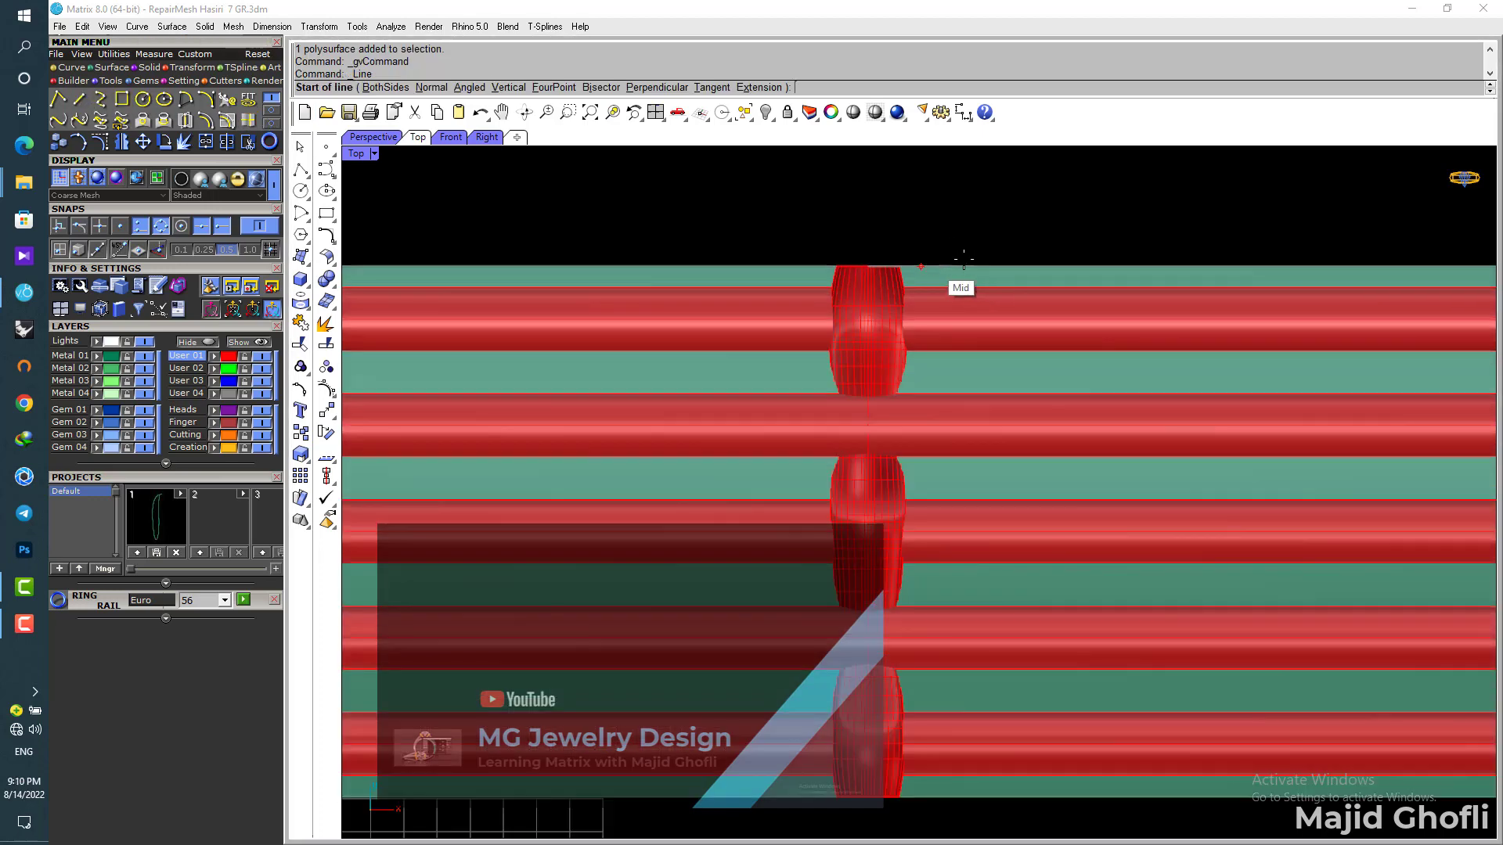
{"action": "left_click", "coordinate": [979, 260]}
{"action": "scroll", "coordinate": [978, 259], "scroll_direction": "down", "scroll_amount": 2}
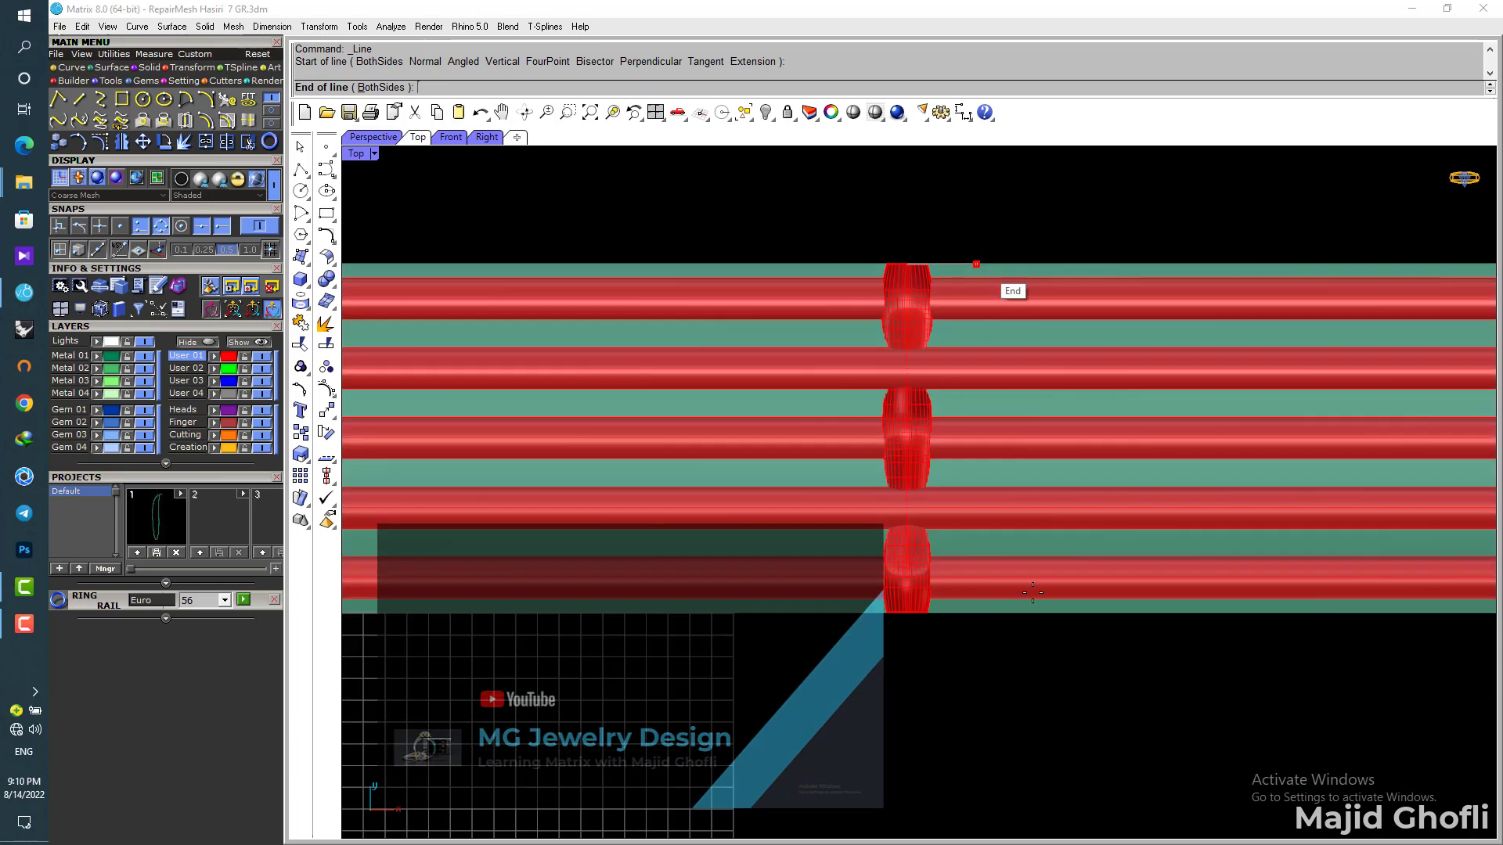
{"action": "left_click", "coordinate": [976, 611]}
Step: Project the new crosswise line to the construction plane, deleting the input object
{"action": "left_click", "coordinate": [979, 475]}
{"action": "right_click_drag", "start_coordinate": [979, 474], "coordinate": [943, 508]}
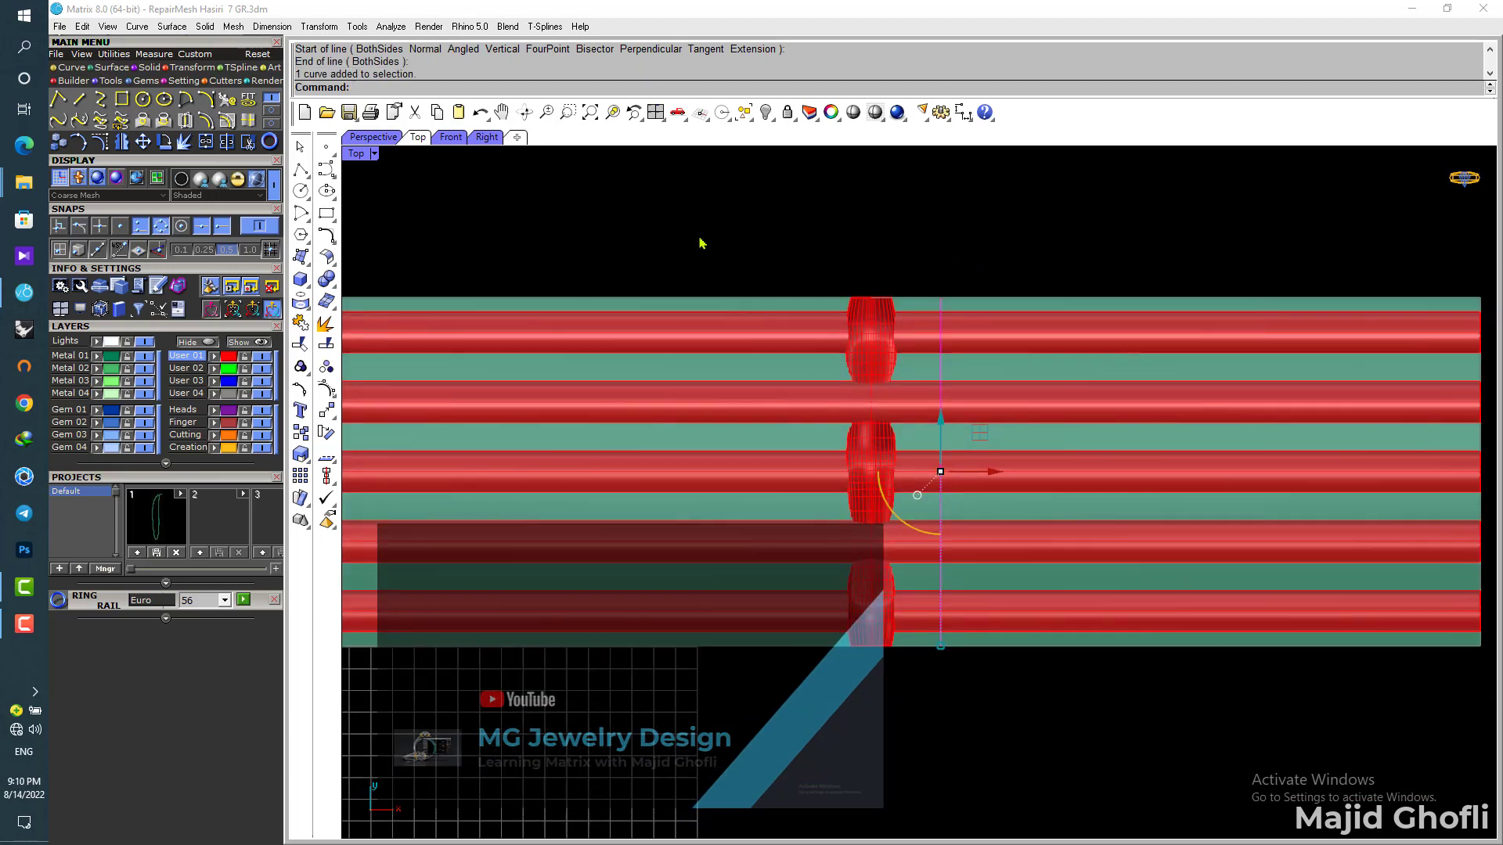
{"action": "left_click", "coordinate": [184, 68]}
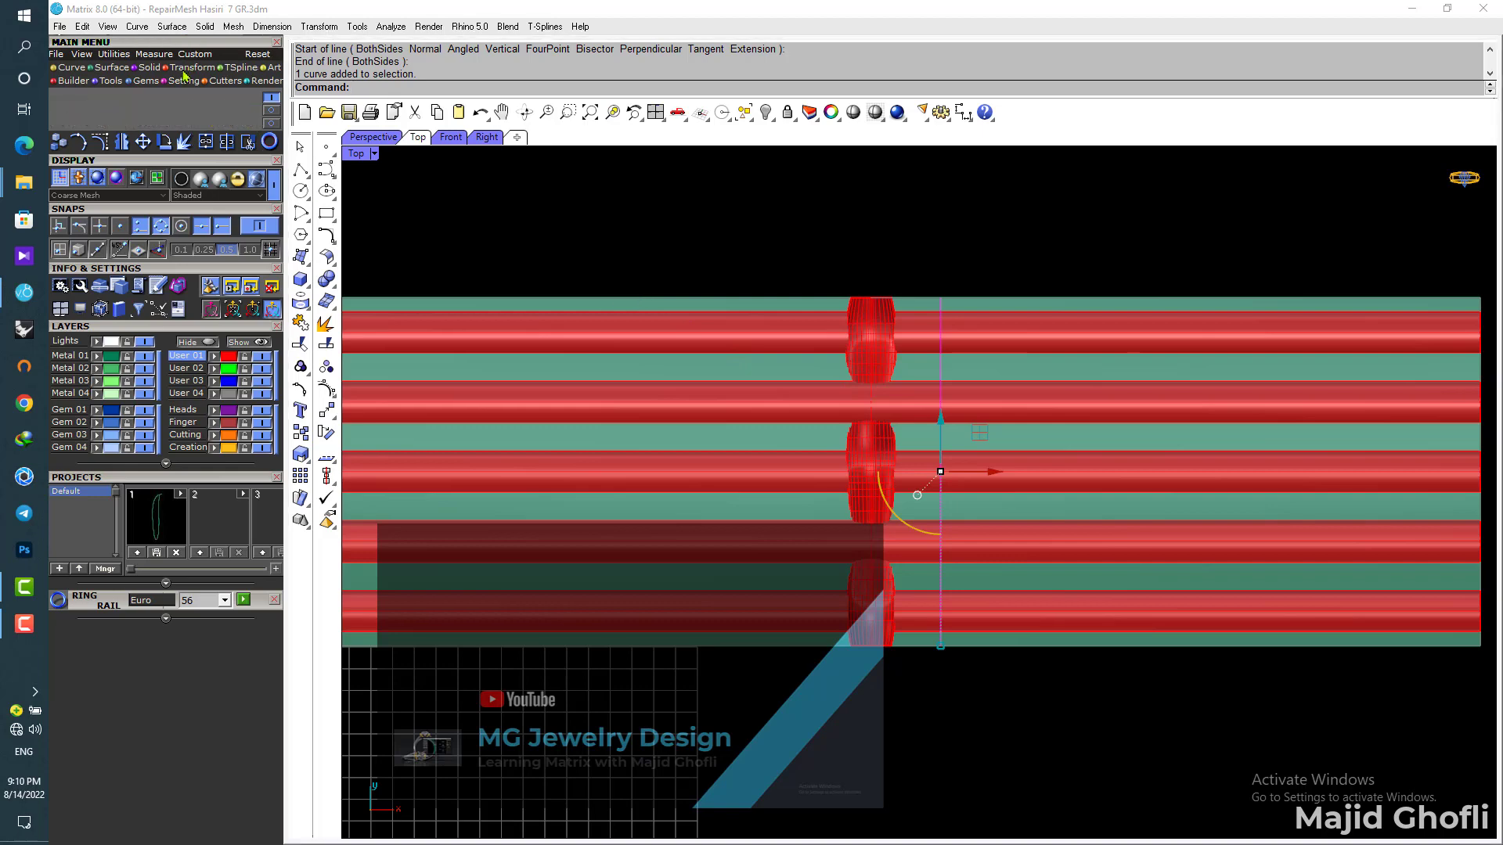
{"action": "left_click", "coordinate": [248, 108]}
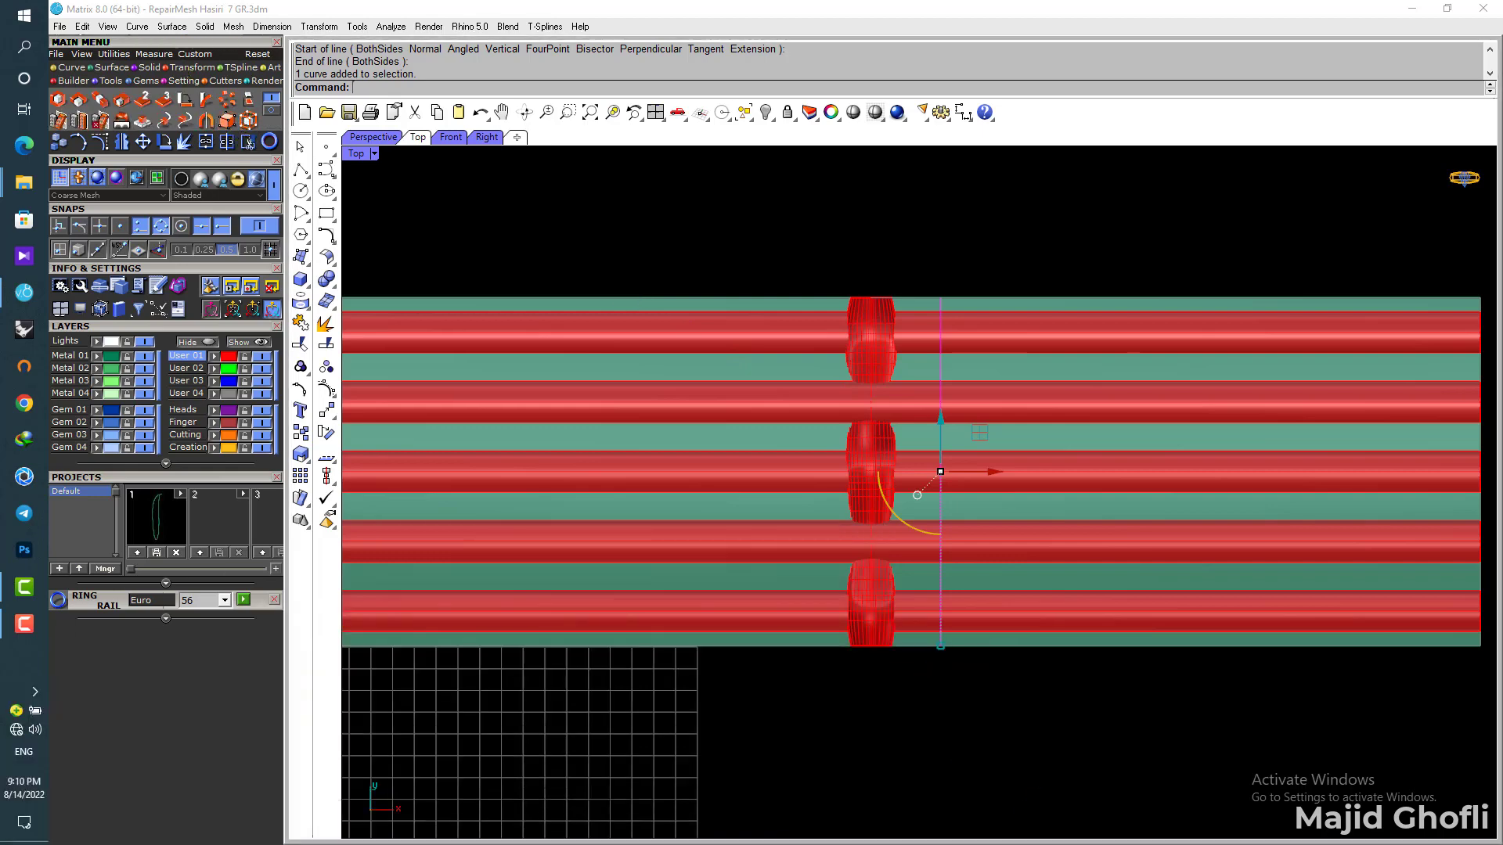
{"action": "left_click", "coordinate": [465, 88]}
{"action": "right_click_drag", "start_coordinate": [853, 219], "coordinate": [722, 228]}
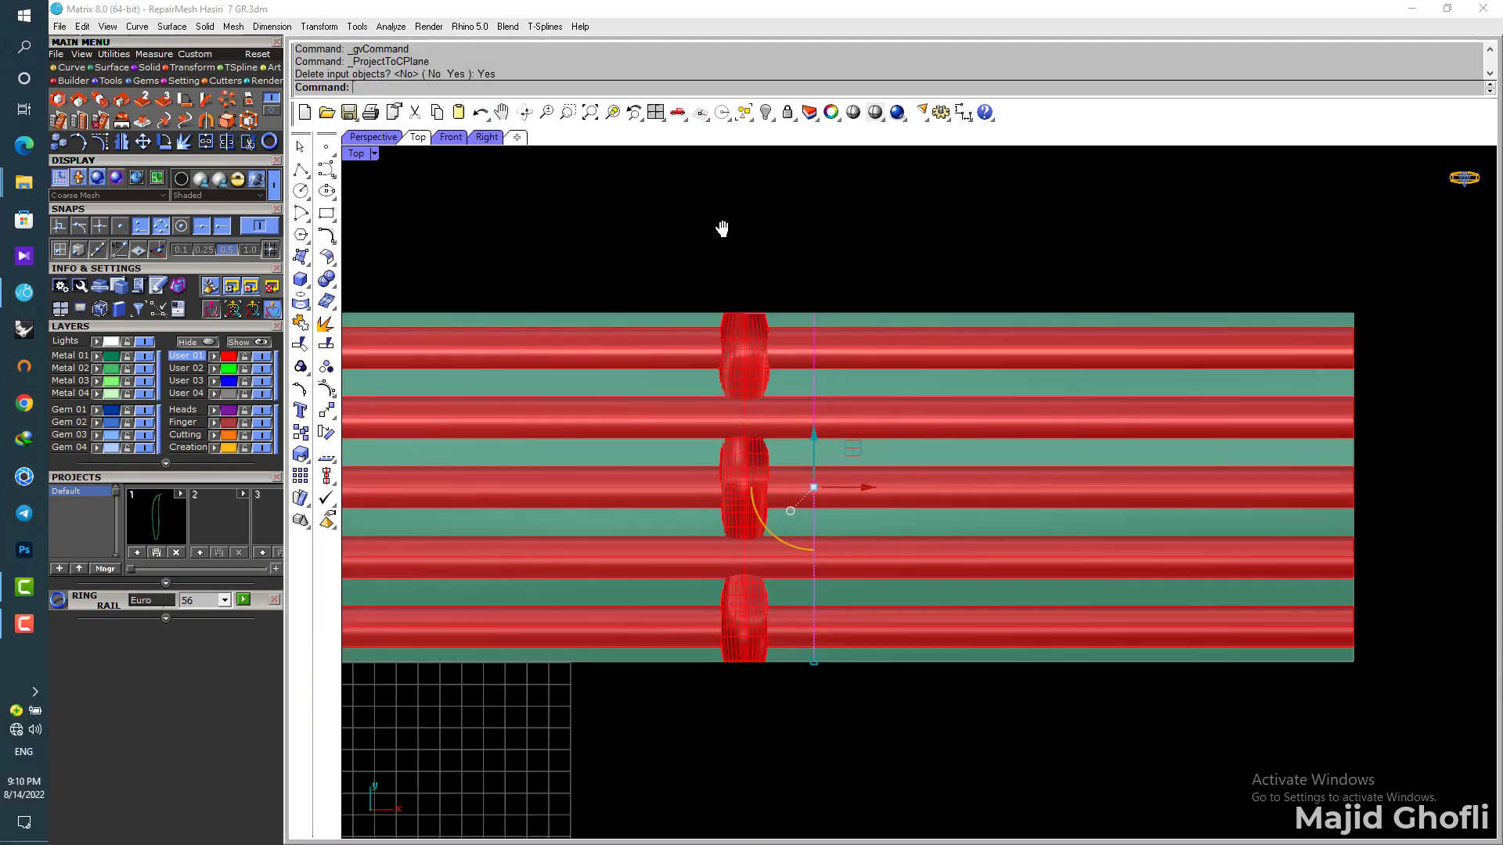
Step: Build a flat-capped pipe along the projected line with start and end diameters of 1.900
{"action": "left_click", "coordinate": [301, 279]}
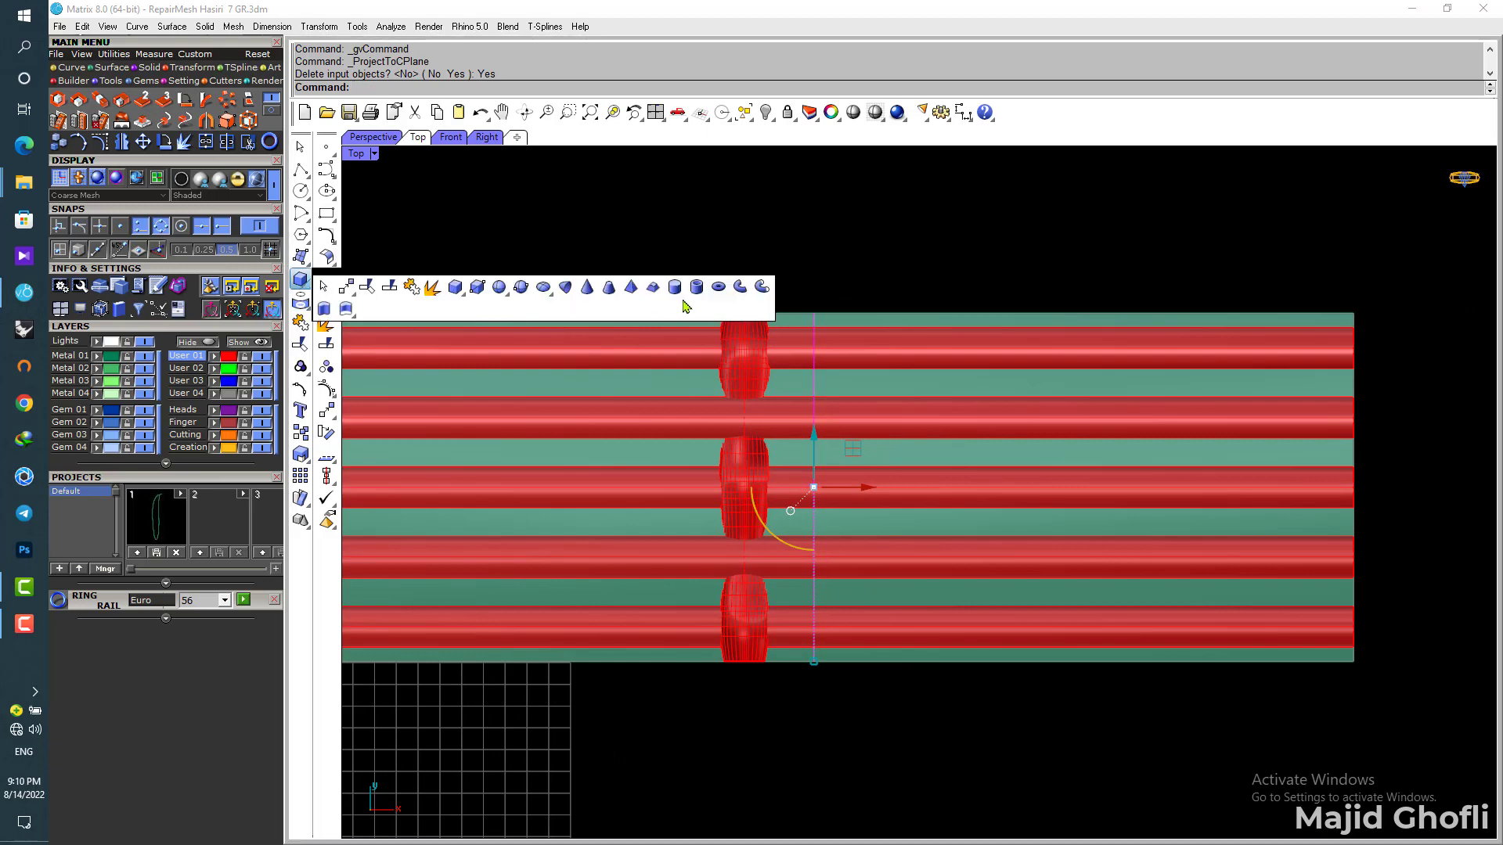
{"action": "left_click", "coordinate": [739, 288]}
{"action": "key", "text": "Return"}
{"action": "key", "text": "Return"}
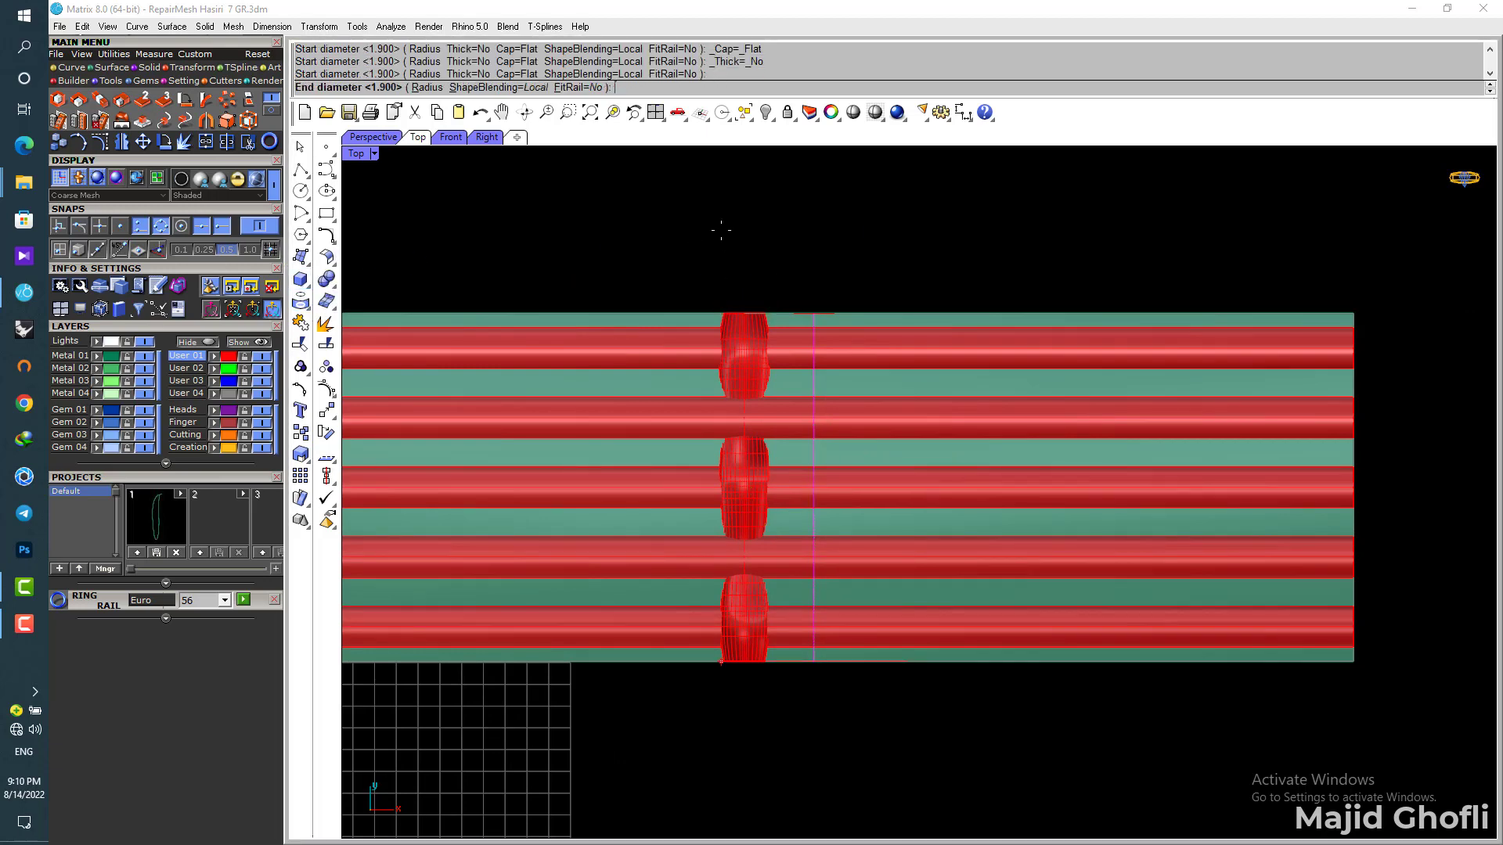
{"action": "key", "text": "Return"}
Step: Add a global bounding-box cage in world coordinates to the new crosswise pipe, with 4 X, 10 Y and 4 Z points
{"action": "left_click", "coordinate": [830, 384]}
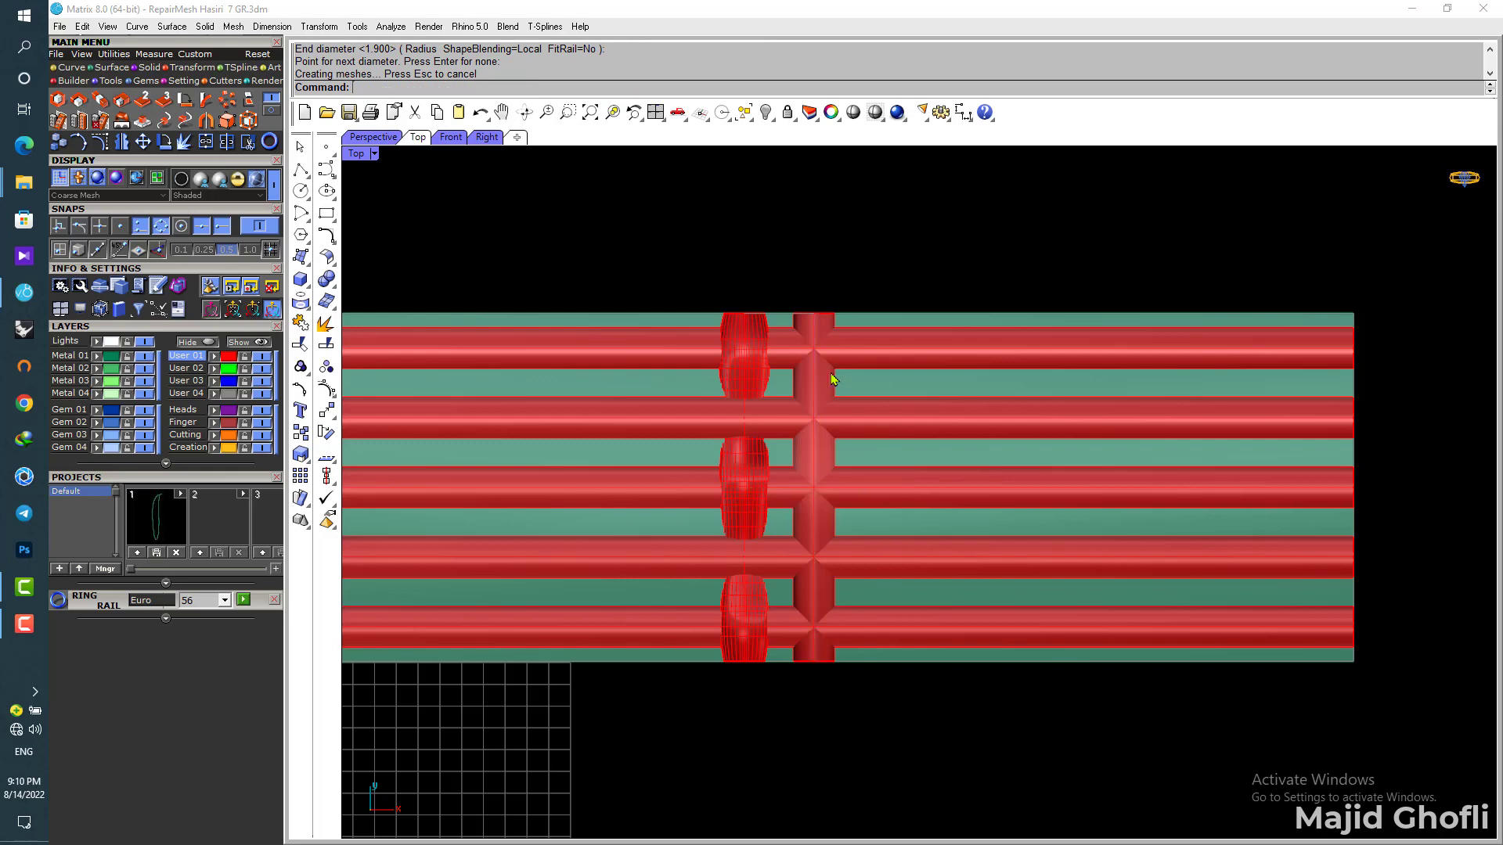
{"action": "double_click", "coordinate": [359, 155]}
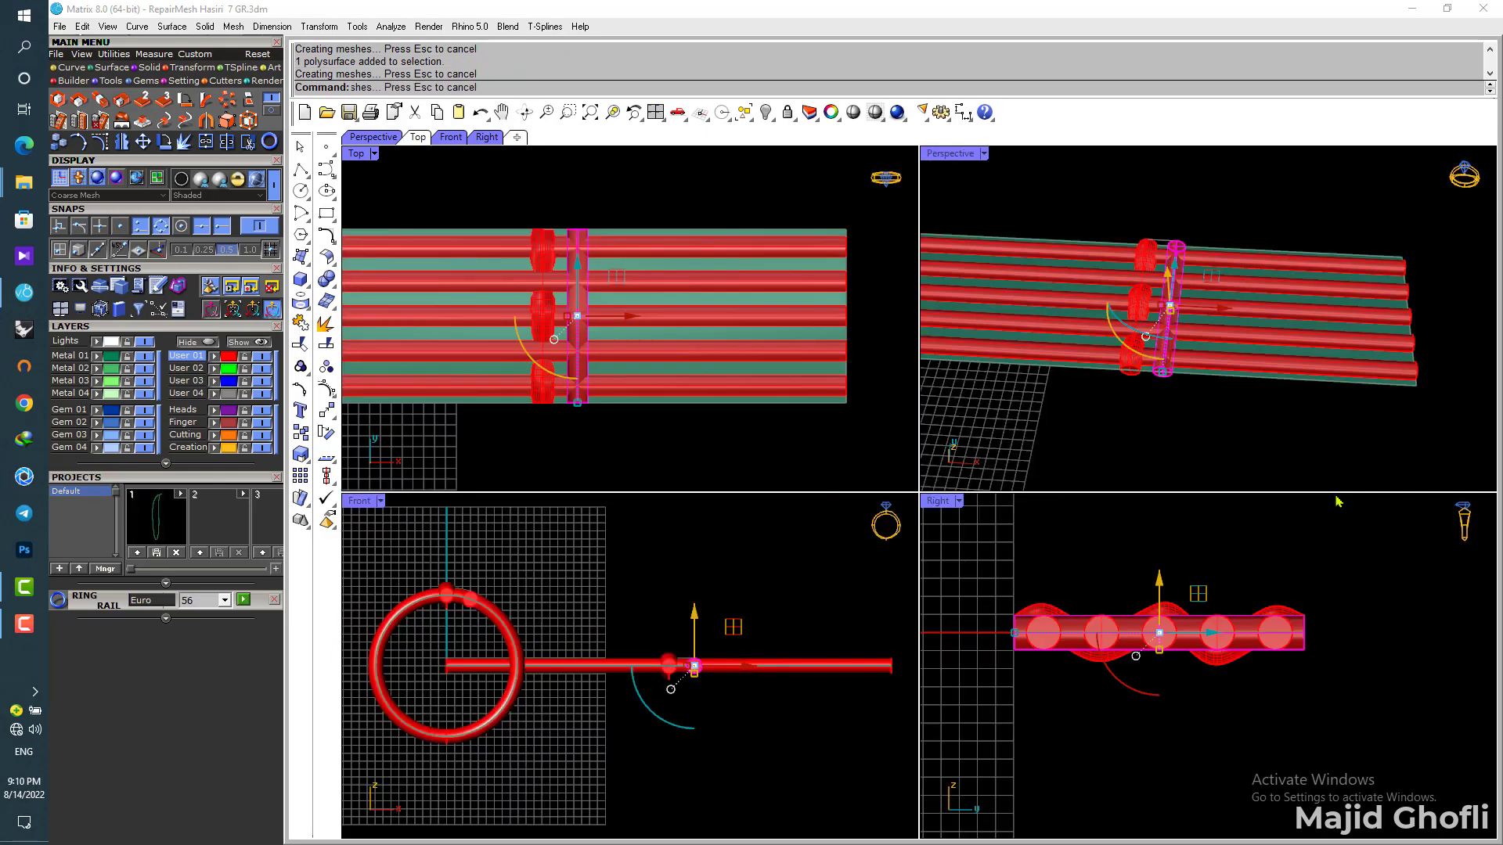
{"action": "double_click", "coordinate": [937, 501]}
{"action": "scroll", "coordinate": [1081, 499], "scroll_direction": "up", "scroll_amount": 4}
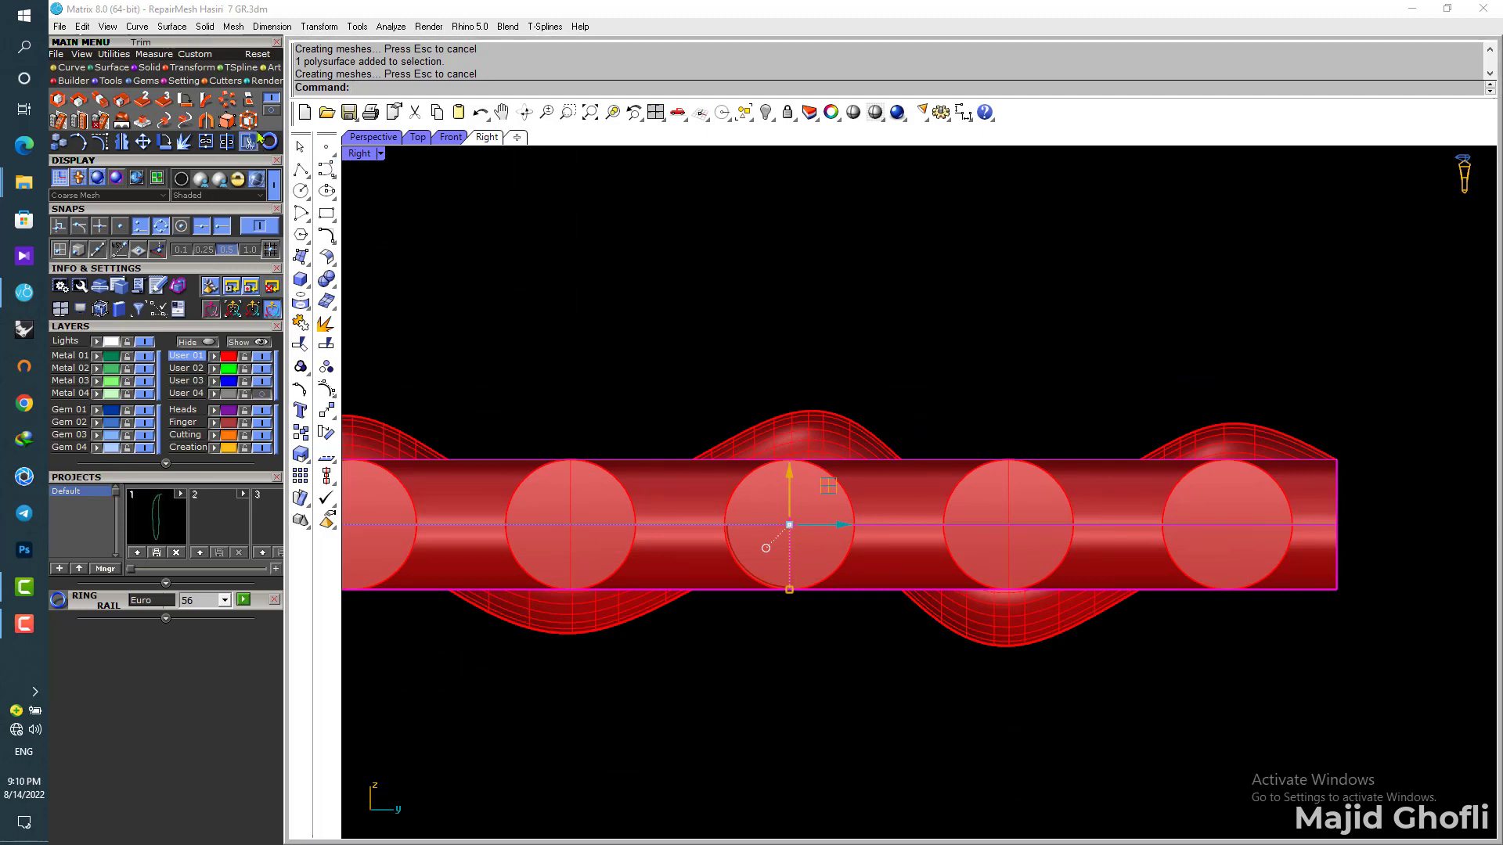
{"action": "key", "text": "Return"}
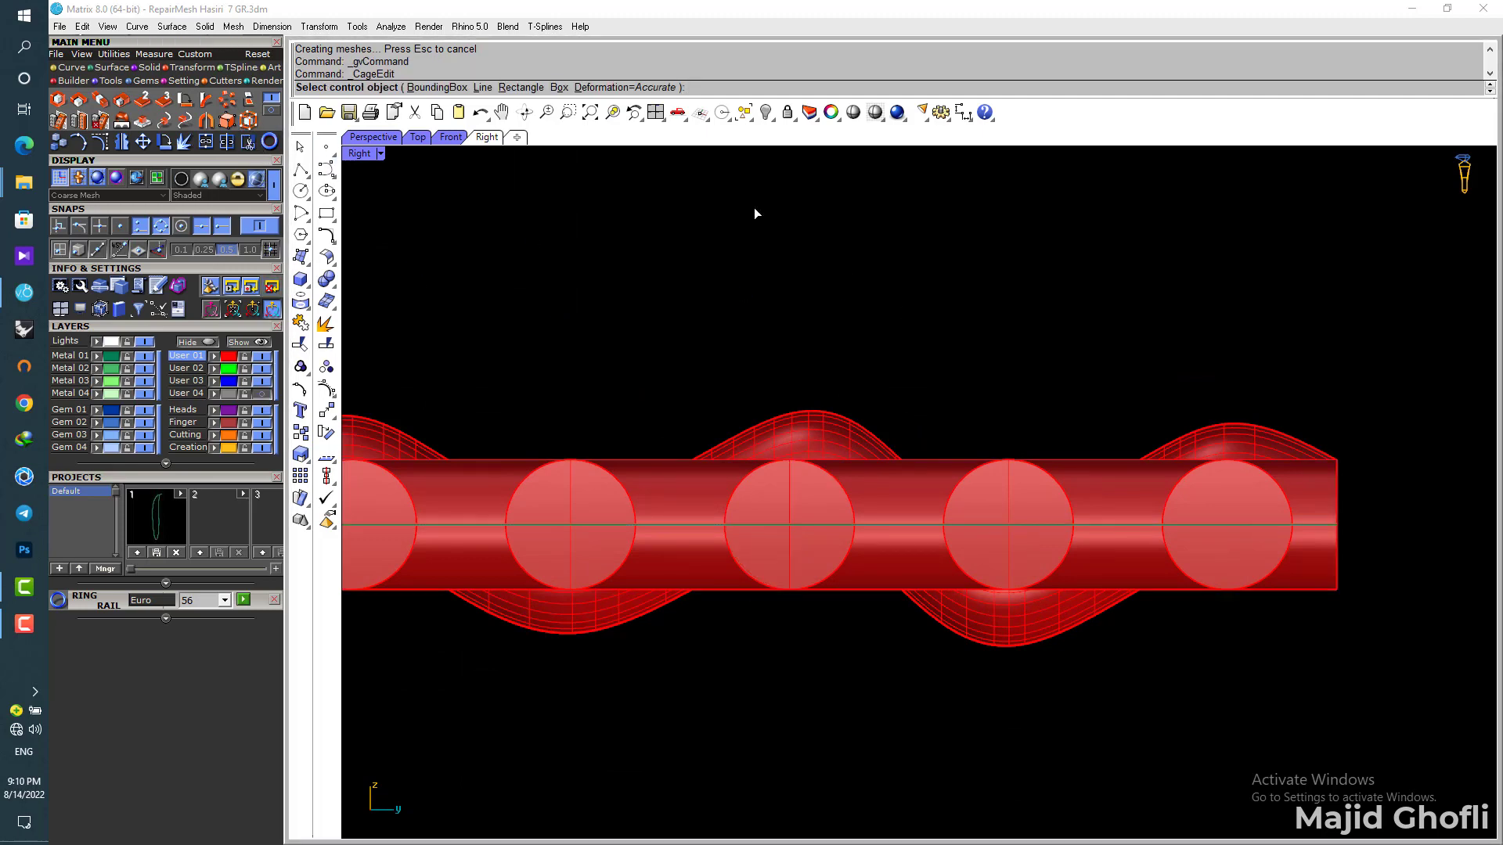
{"action": "left_click", "coordinate": [453, 91]}
{"action": "right_click", "coordinate": [754, 279]}
{"action": "right_click", "coordinate": [754, 279]}
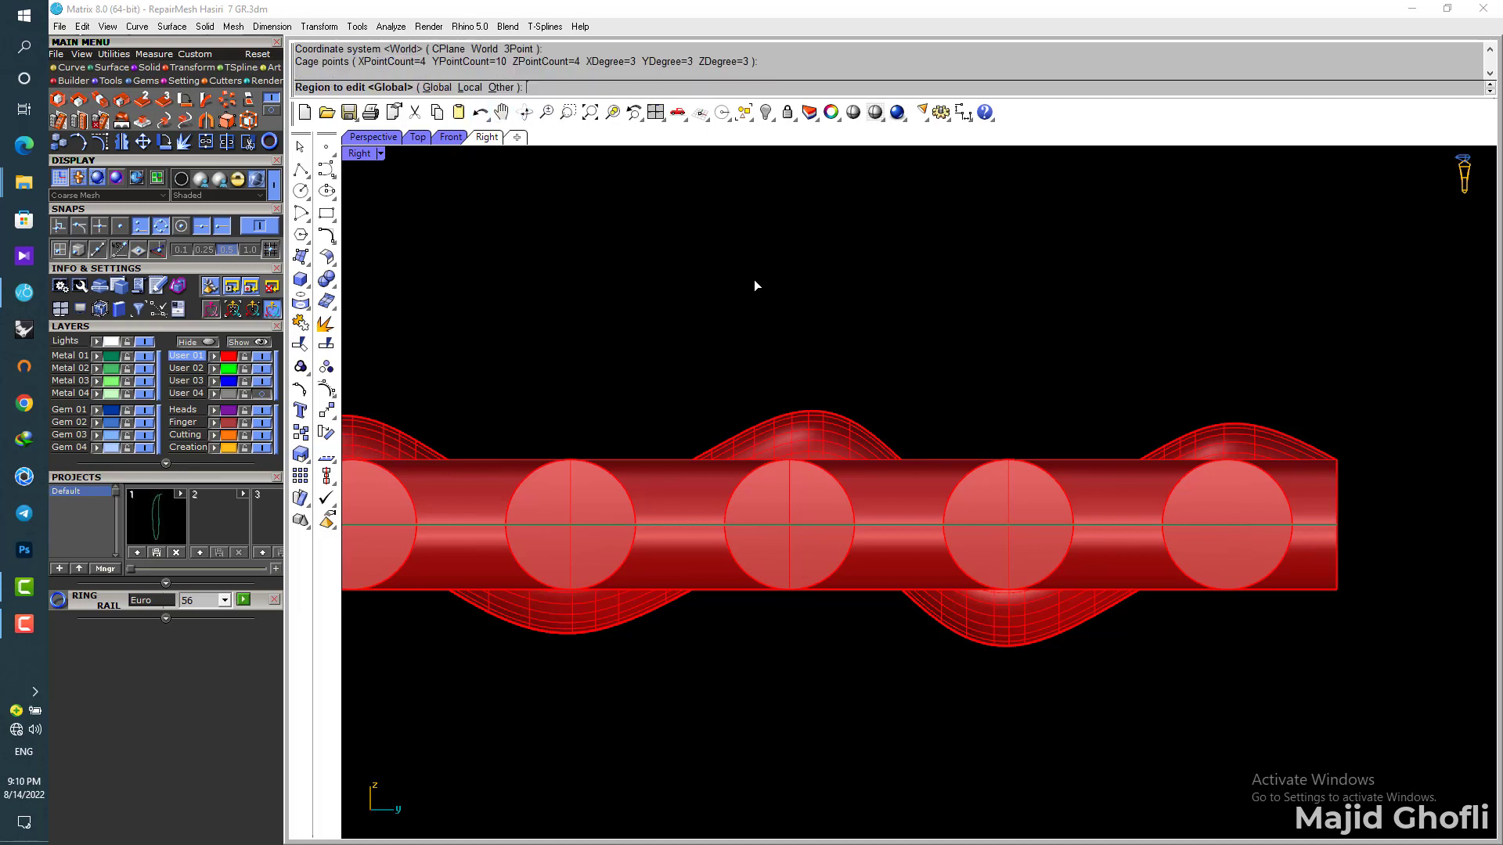
{"action": "key", "text": "Return"}
Step: Centre the cage point column near the fourth lengthwise pipe on that pipe and raise it so the crosswise pipe passes over
{"action": "right_click_drag", "start_coordinate": [990, 326], "coordinate": [920, 293]}
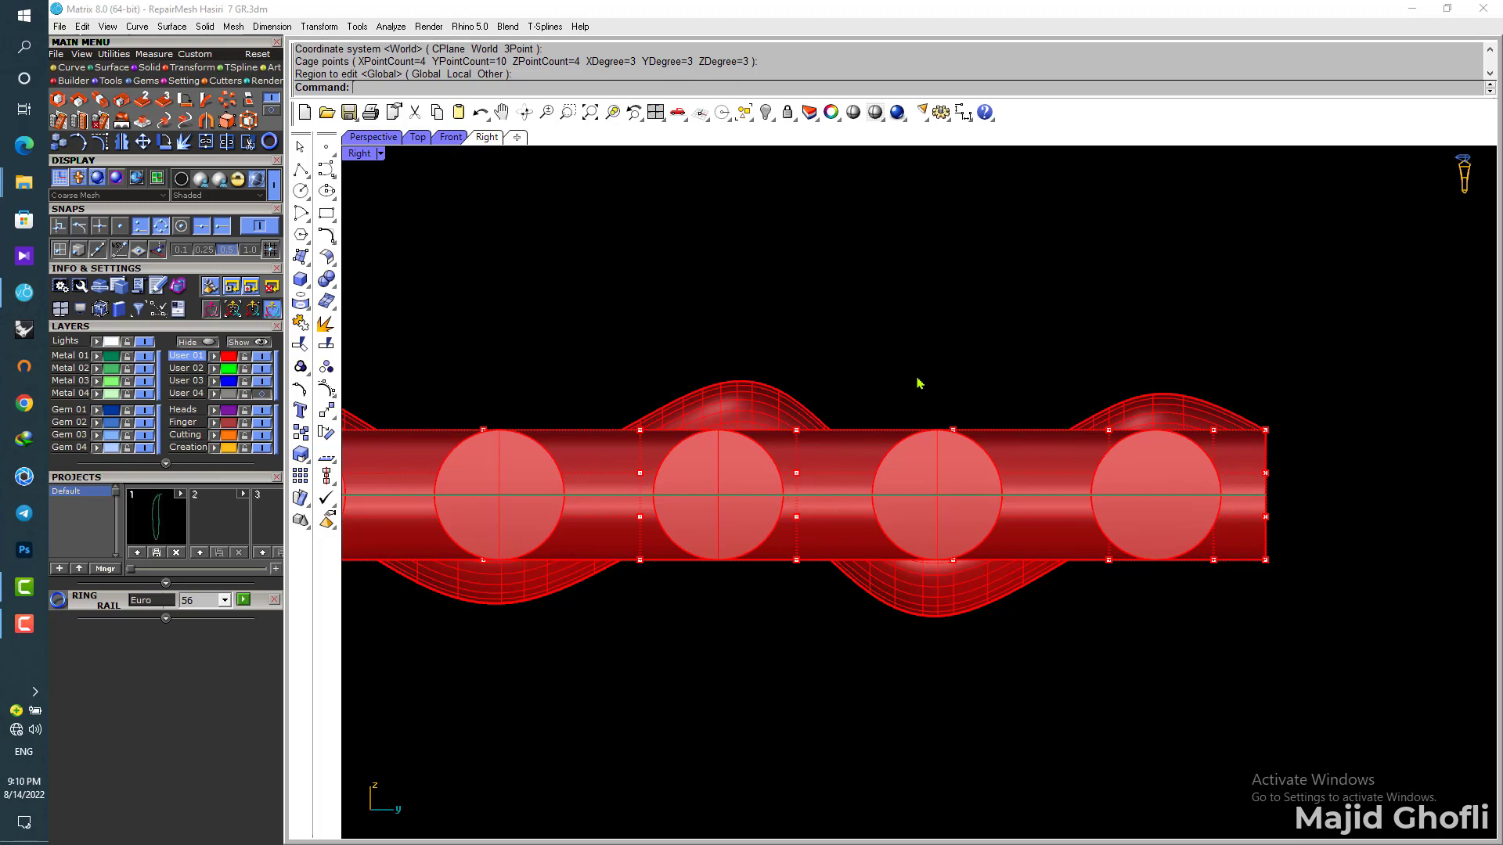
{"action": "left_click_drag", "start_coordinate": [919, 383], "coordinate": [961, 612]}
{"action": "scroll", "coordinate": [967, 468], "scroll_direction": "up", "scroll_amount": 4}
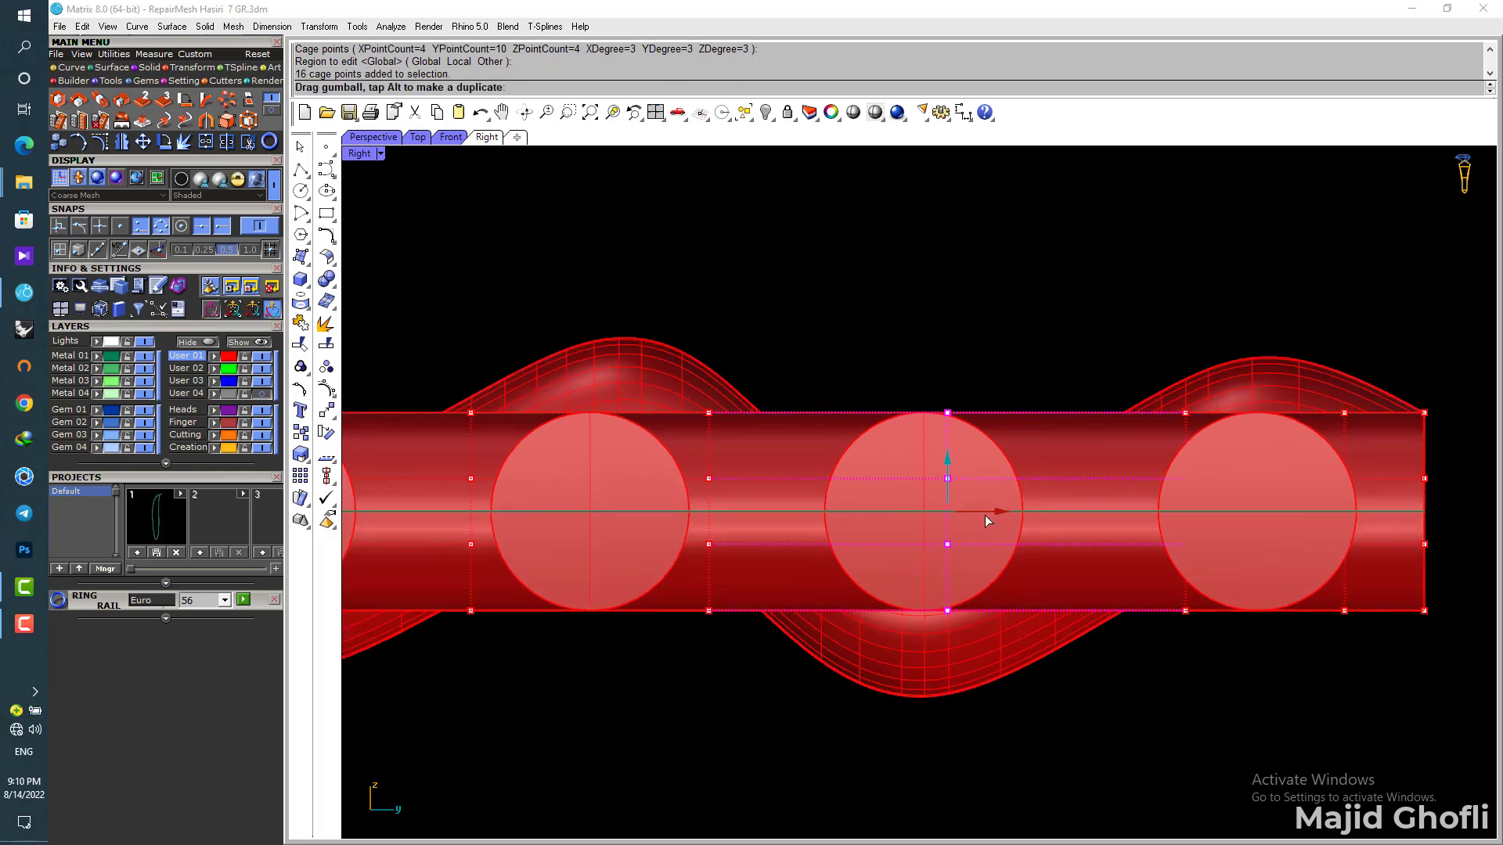
{"action": "left_click_drag", "start_coordinate": [984, 515], "coordinate": [975, 515]}
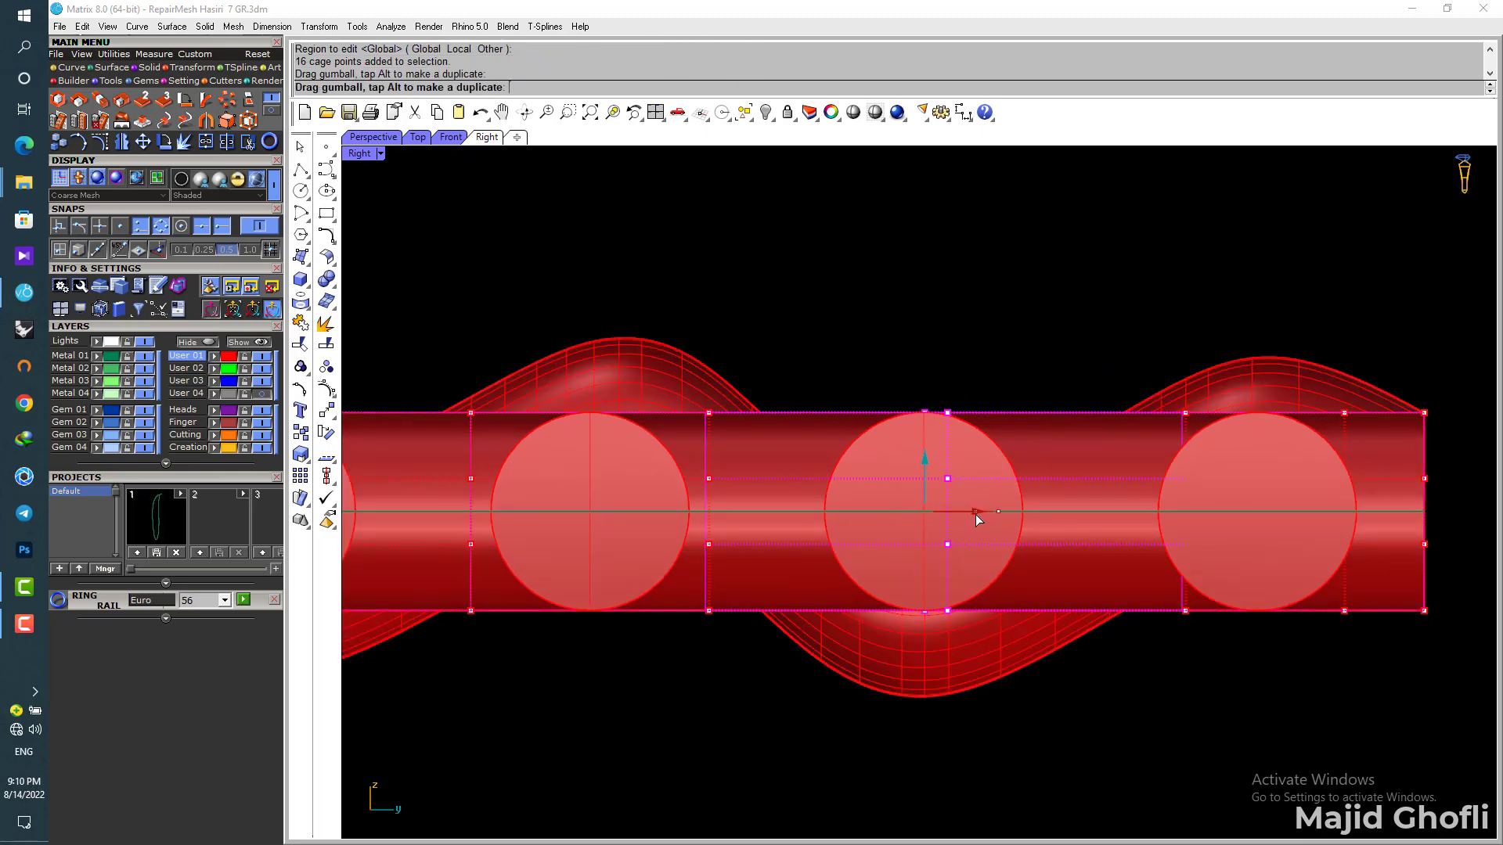
{"action": "left_click_drag", "start_coordinate": [929, 468], "coordinate": [933, 329]}
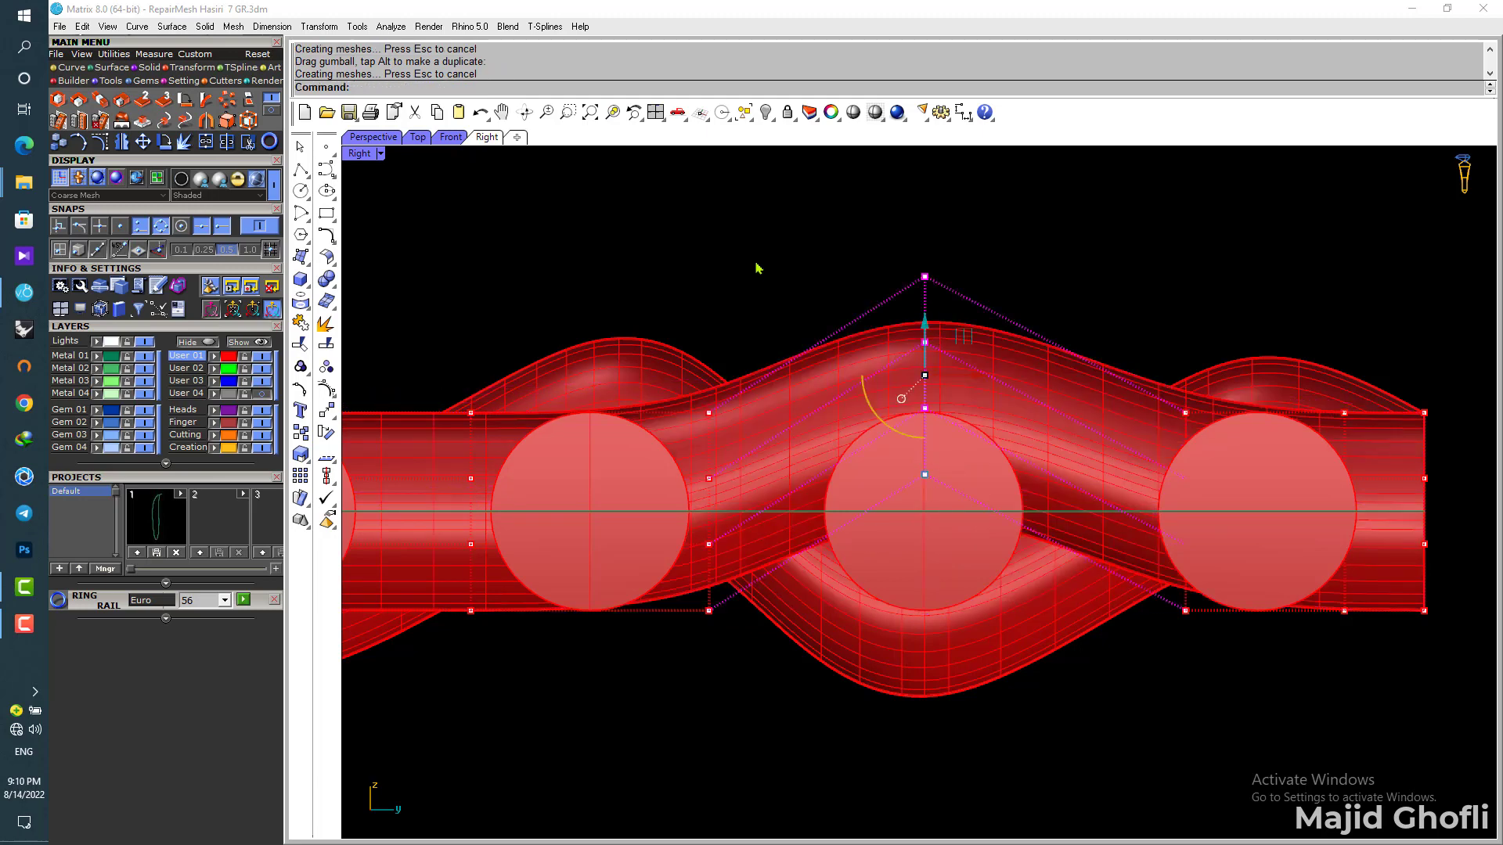
Step: Scale the raised cage point column outward in the Top view to widen the crosswise pipe over the fourth lengthwise pipe
{"action": "double_click", "coordinate": [362, 153]}
{"action": "scroll", "coordinate": [548, 373], "scroll_direction": "up", "scroll_amount": 6}
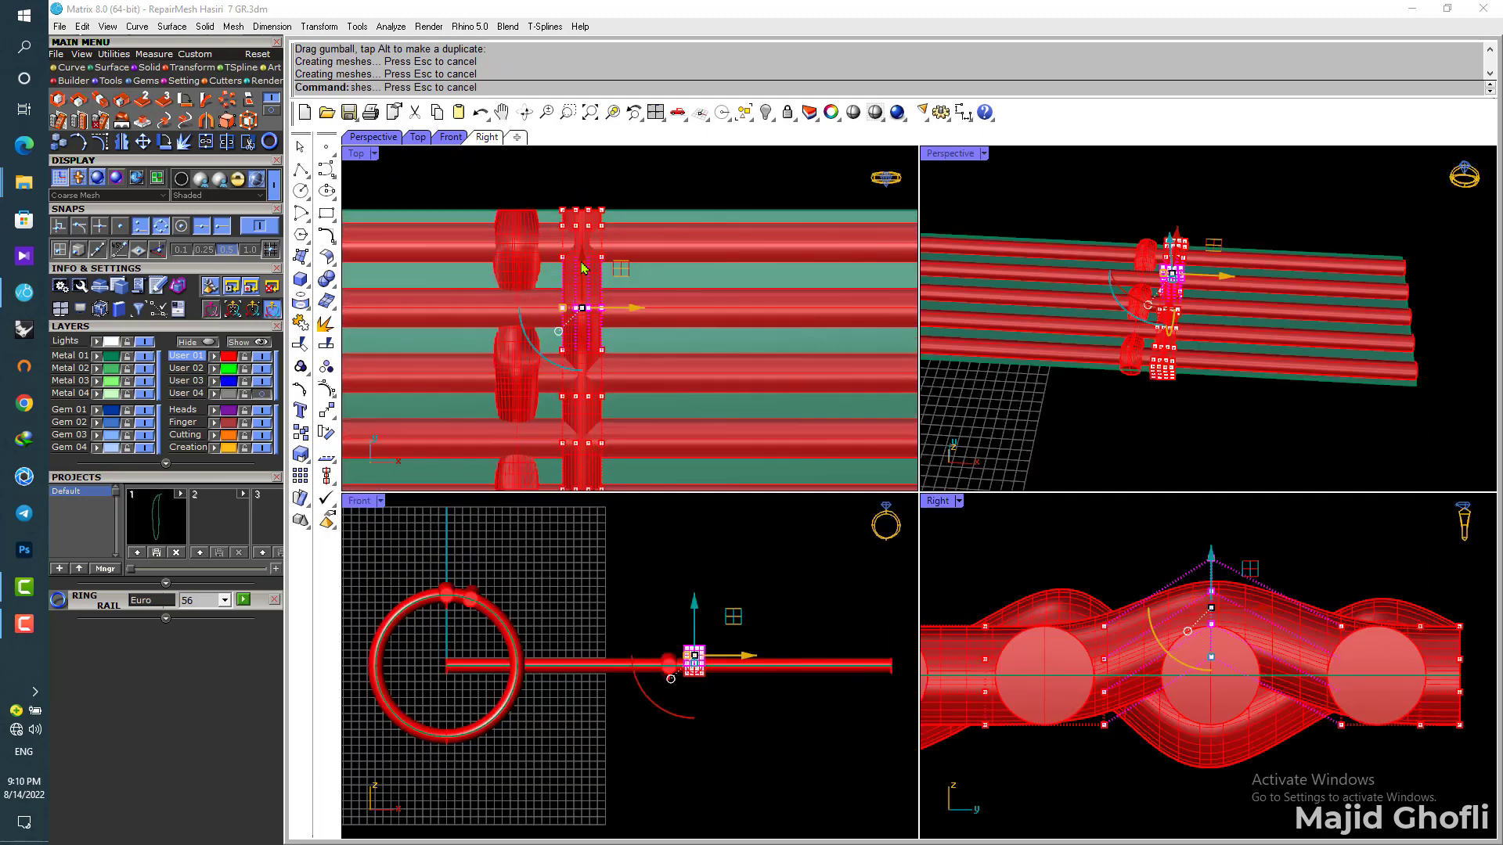
{"action": "left_click_drag", "start_coordinate": [539, 358], "coordinate": [512, 359]}
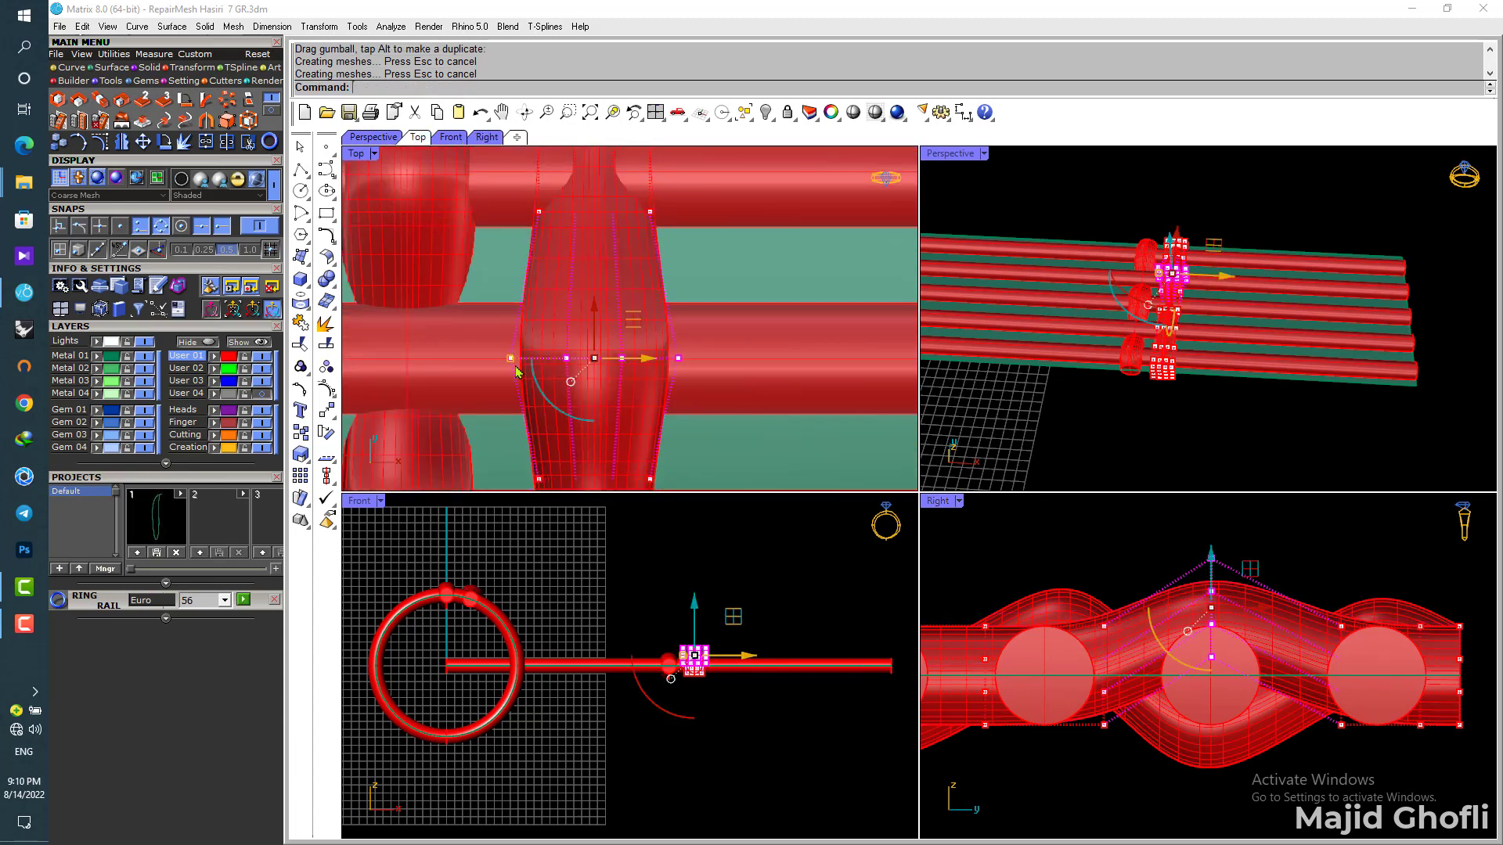
Step: Lower the two end cage point columns below the fifth lengthwise pipe, and slightly lower the column between the fourth and fifth pipes
{"action": "scroll", "coordinate": [616, 408], "scroll_direction": "down", "scroll_amount": 3}
{"action": "left_click_drag", "start_coordinate": [538, 155], "coordinate": [631, 216]}
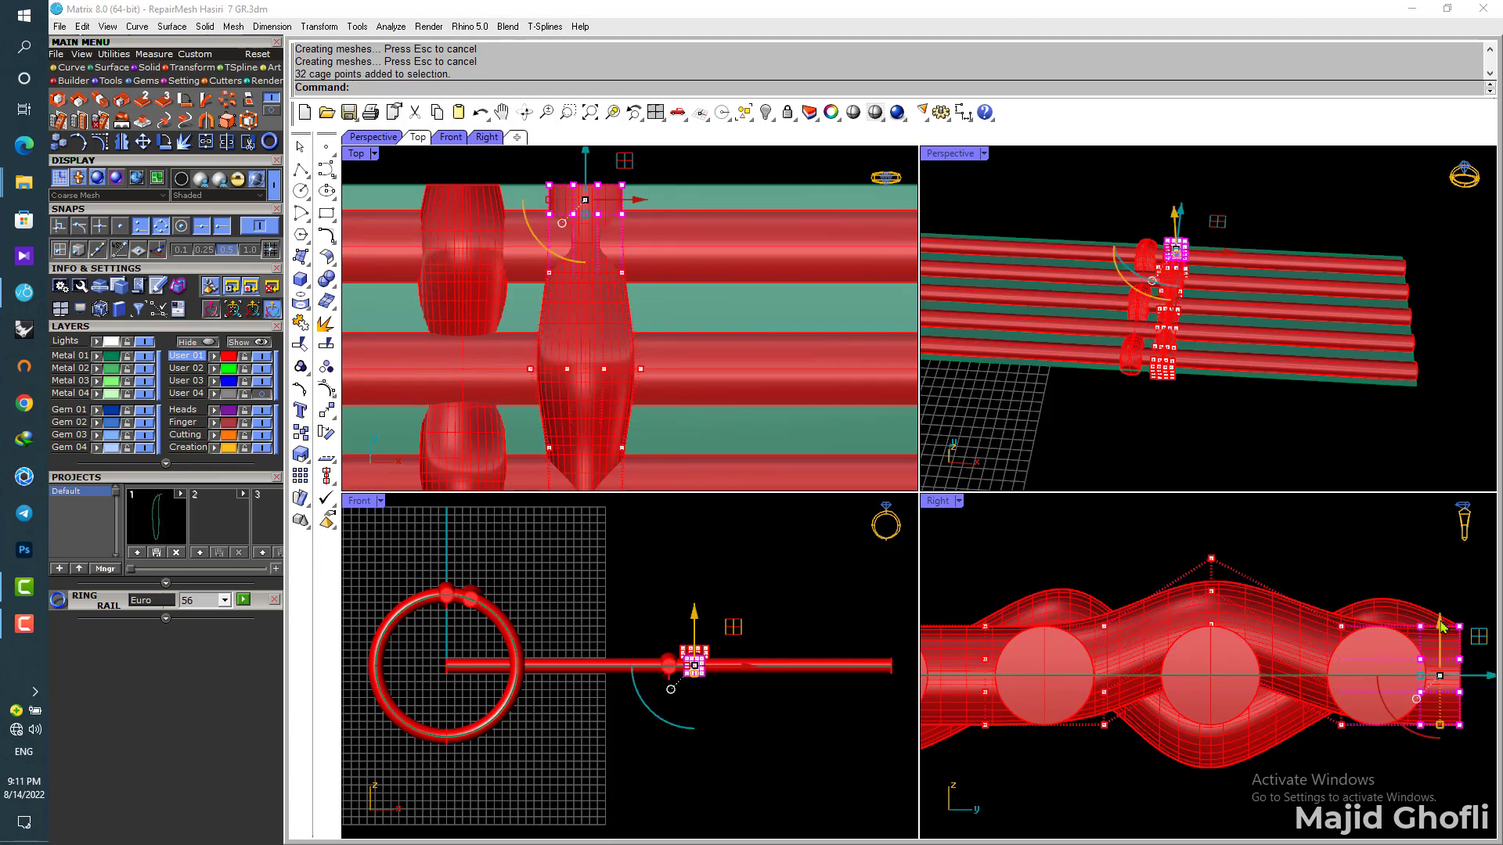
{"action": "left_click_drag", "start_coordinate": [1442, 626], "coordinate": [1448, 677]}
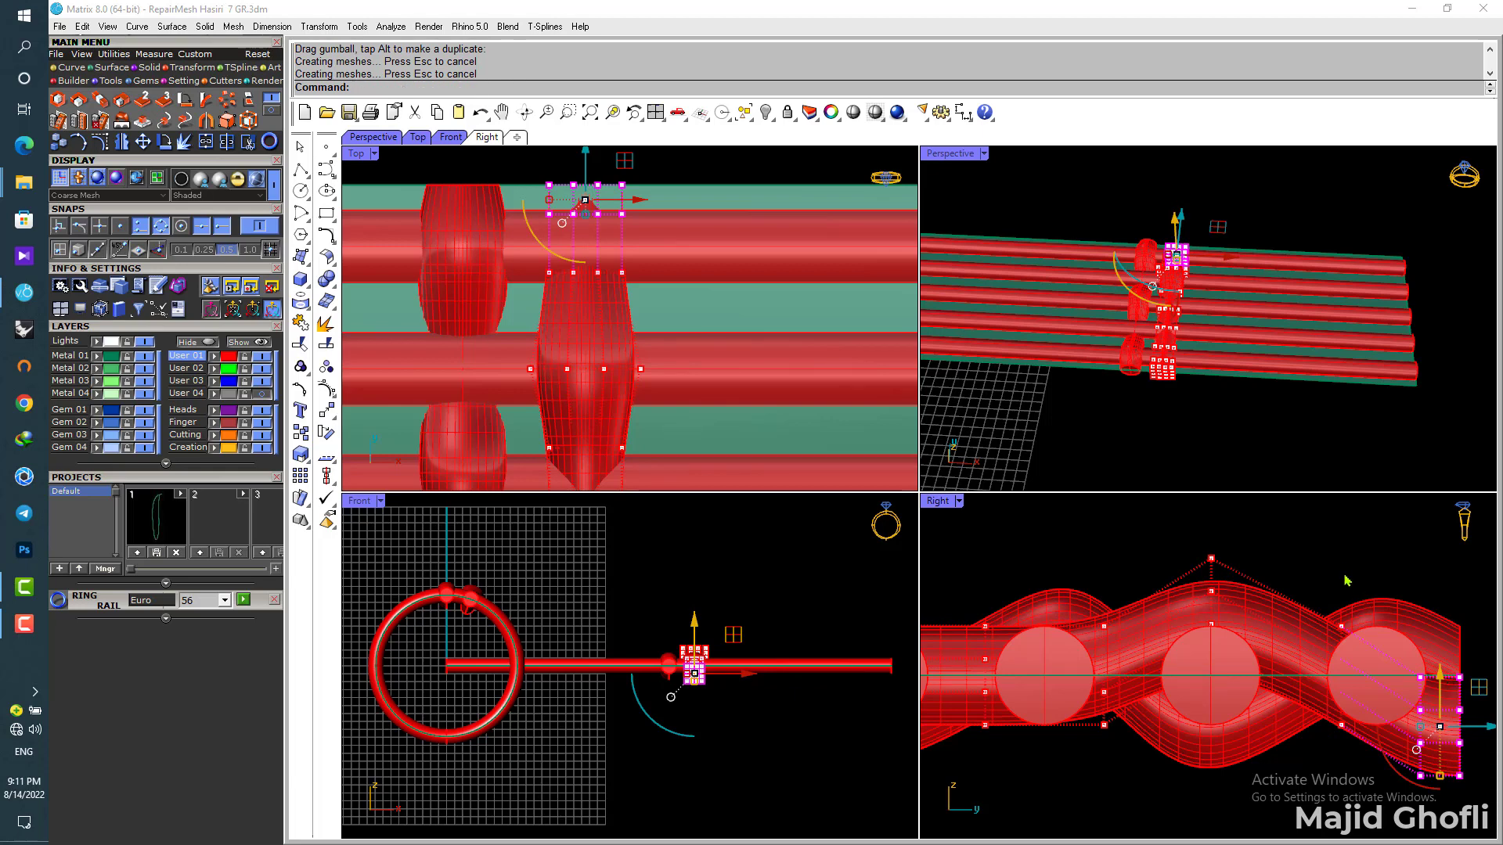
{"action": "left_click_drag", "start_coordinate": [1333, 559], "coordinate": [1403, 806]}
{"action": "left_click_drag", "start_coordinate": [1342, 620], "coordinate": [1343, 638]}
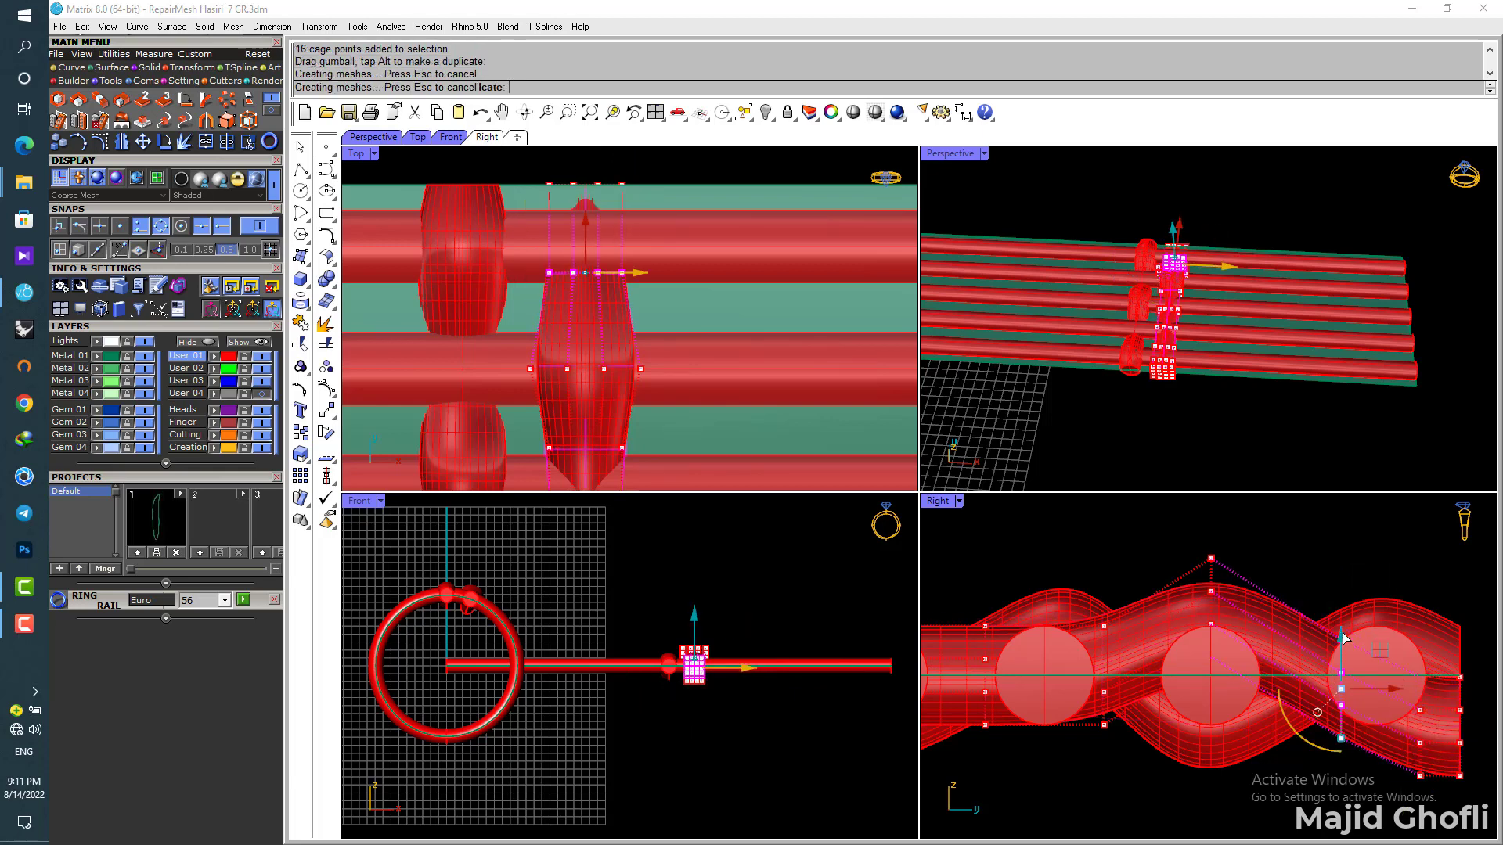